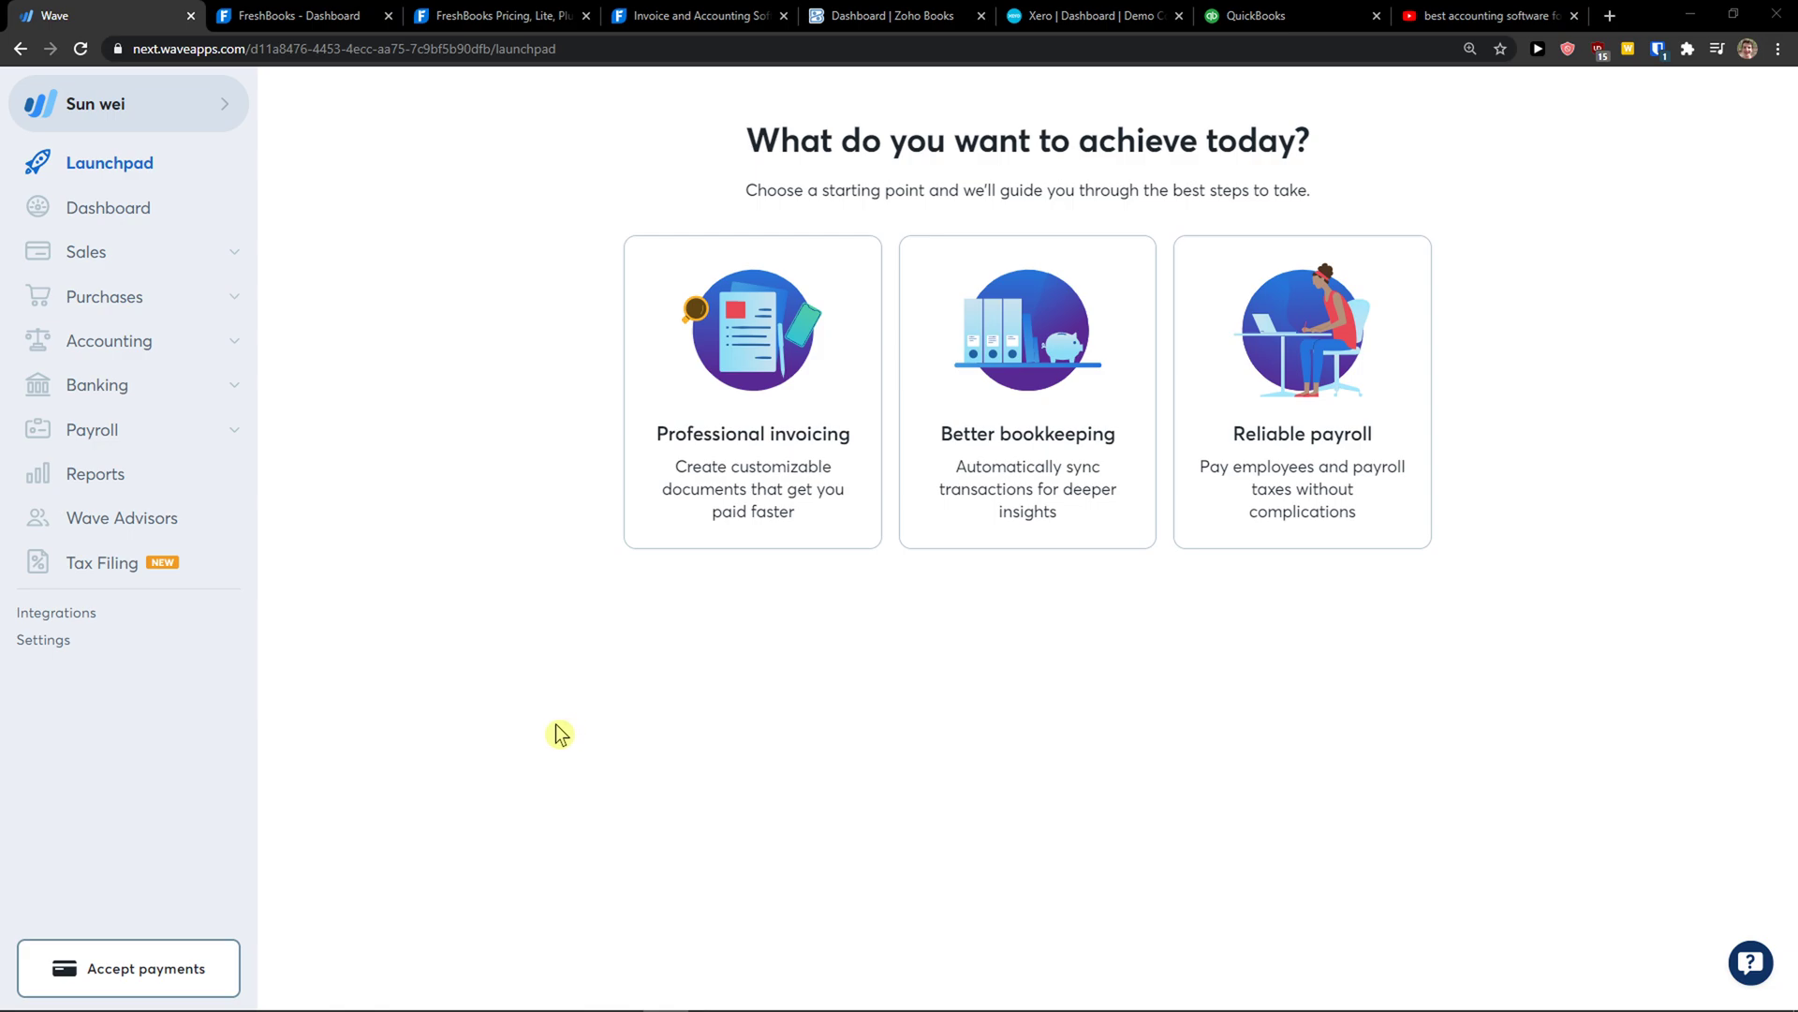
Browse Wave's Payroll and Sales sidebar sections, then return to the Launchpad
left_click(228, 453)
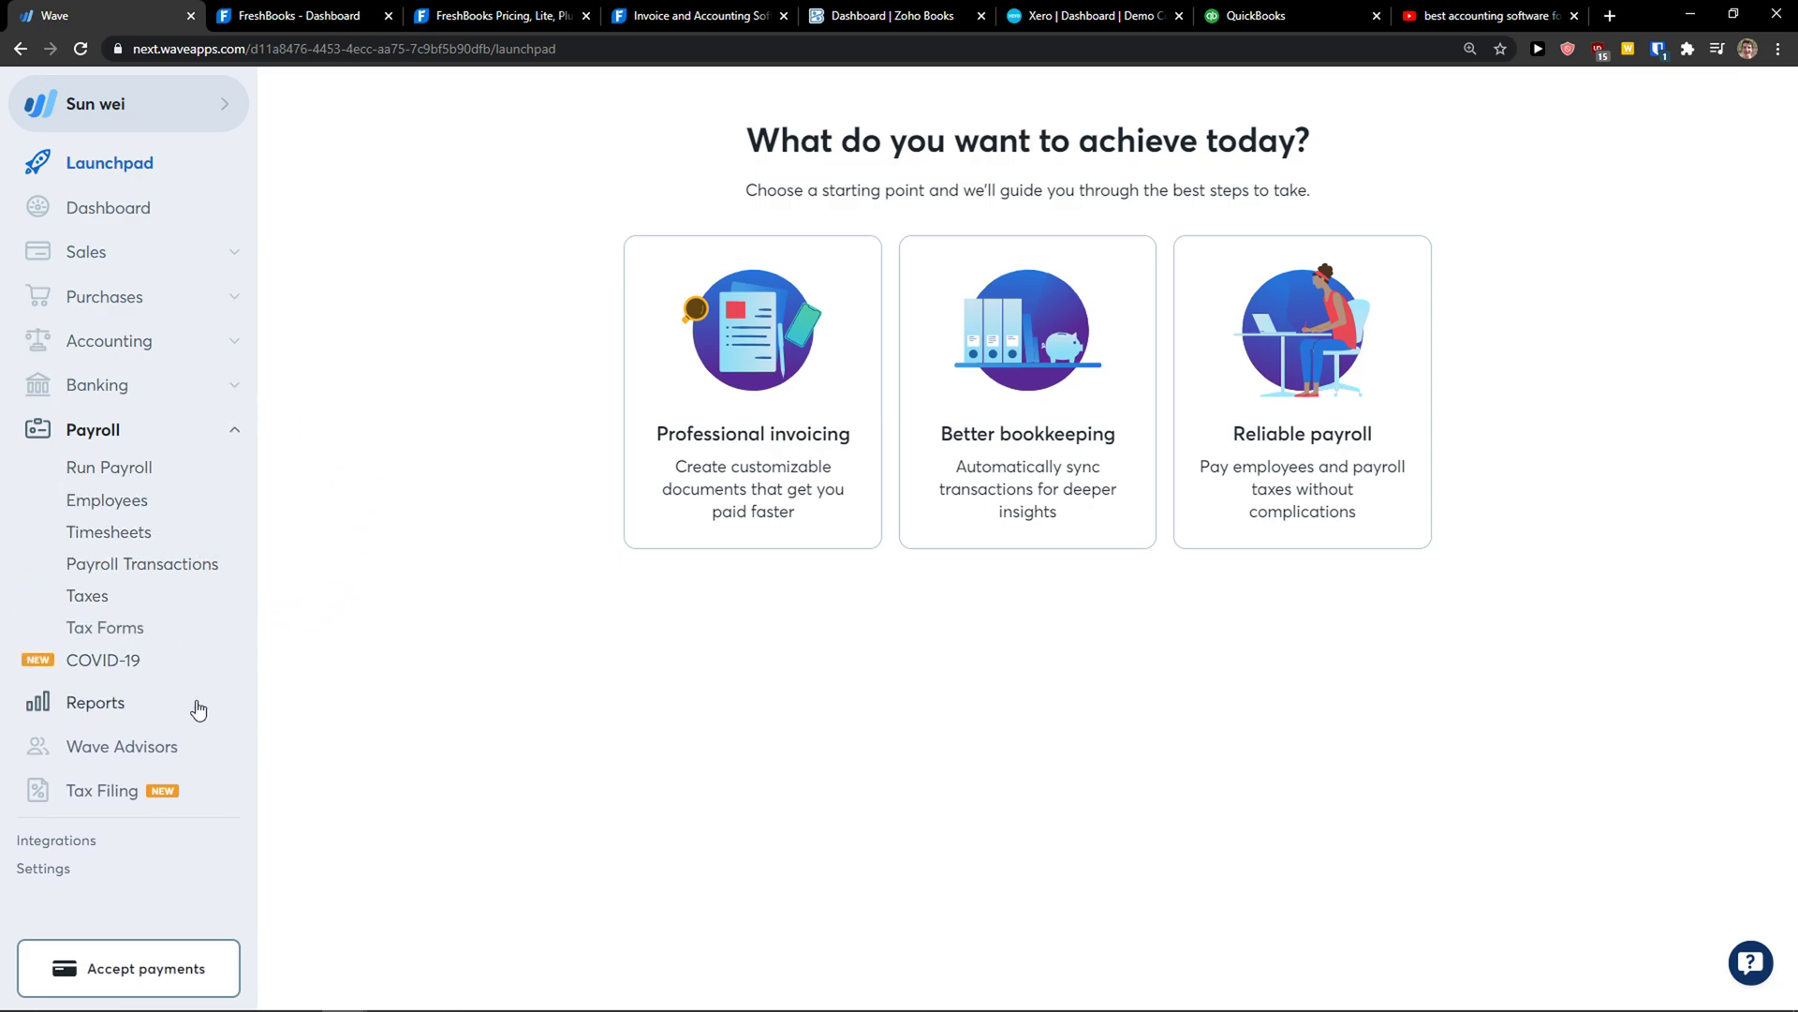
left_click(231, 436)
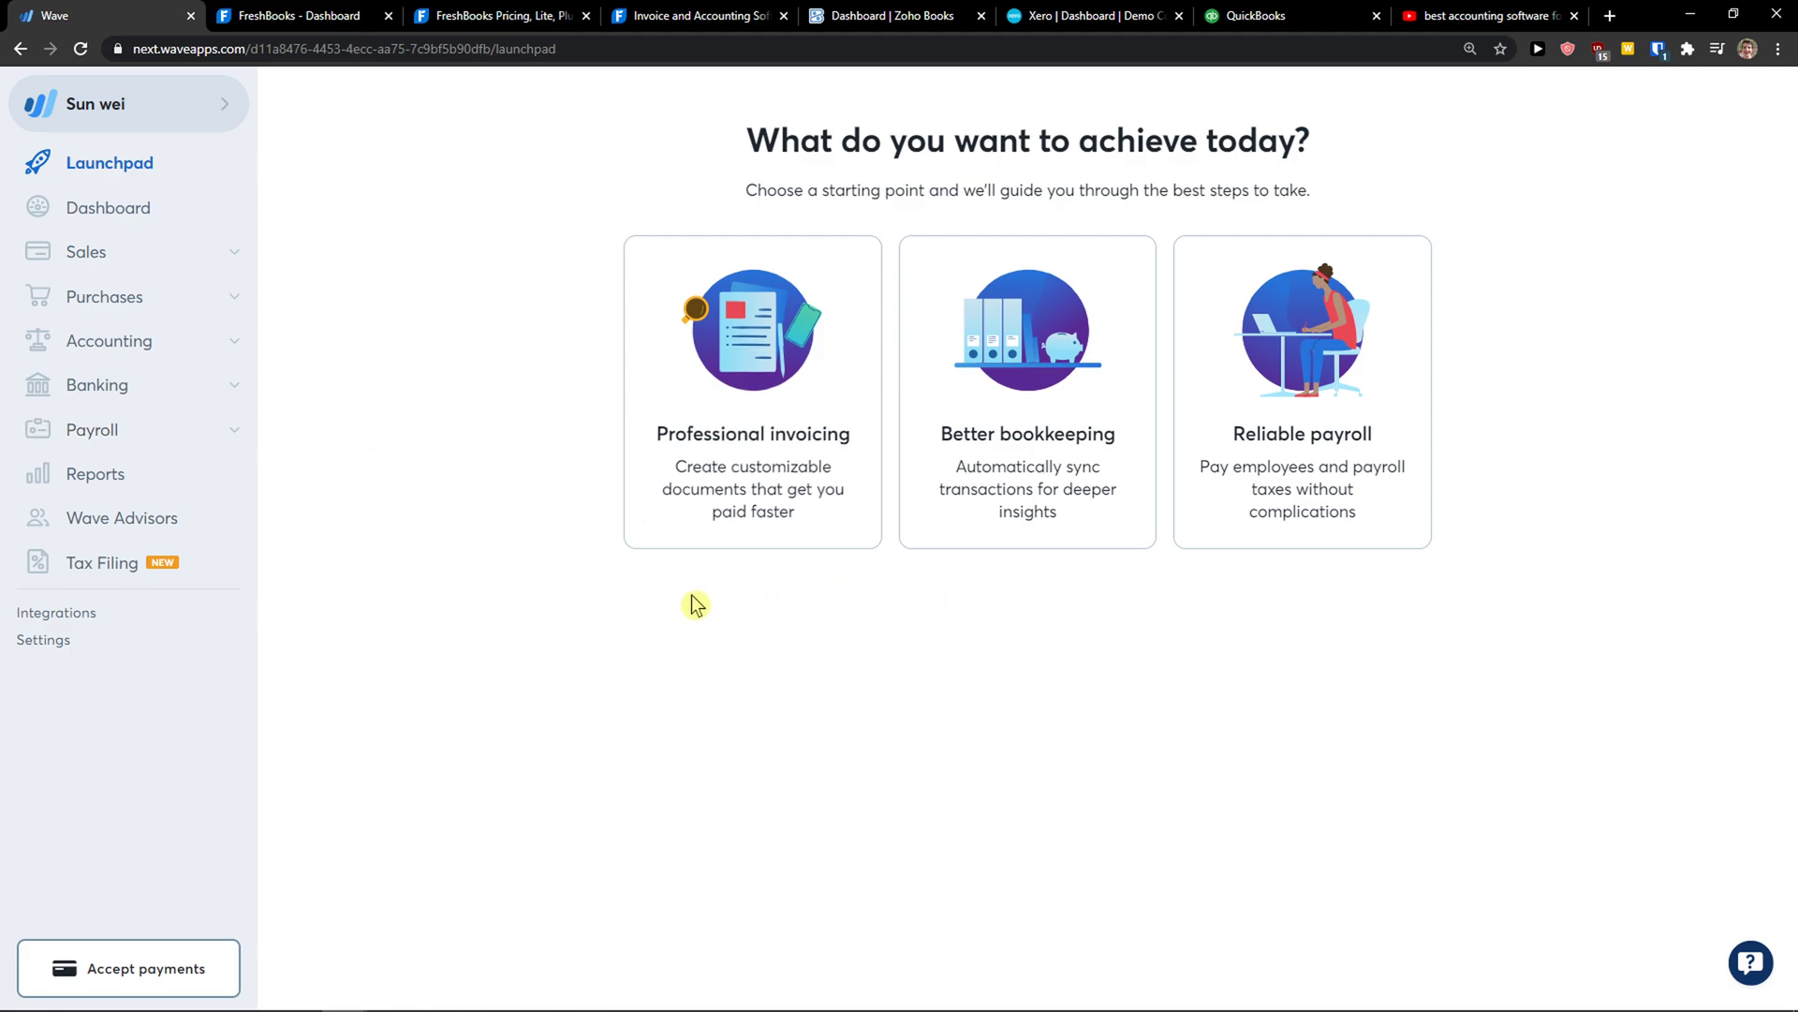
left_click(218, 256)
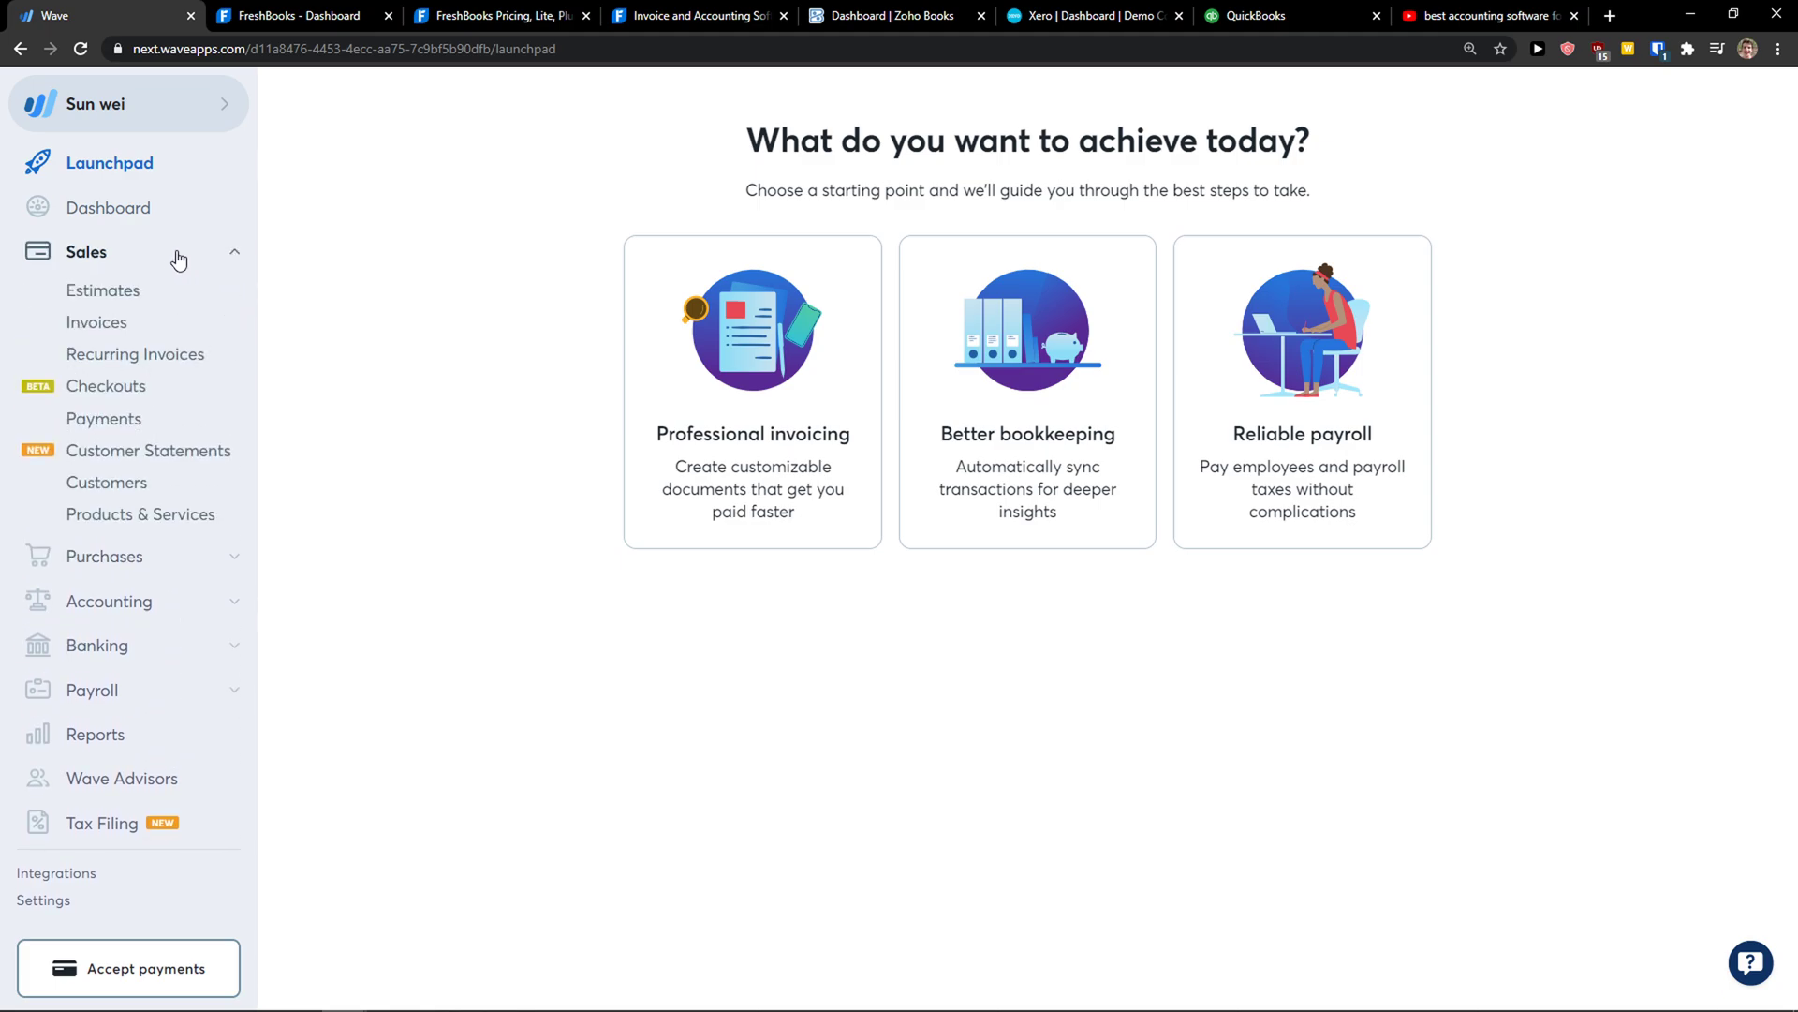
left_click(109, 166)
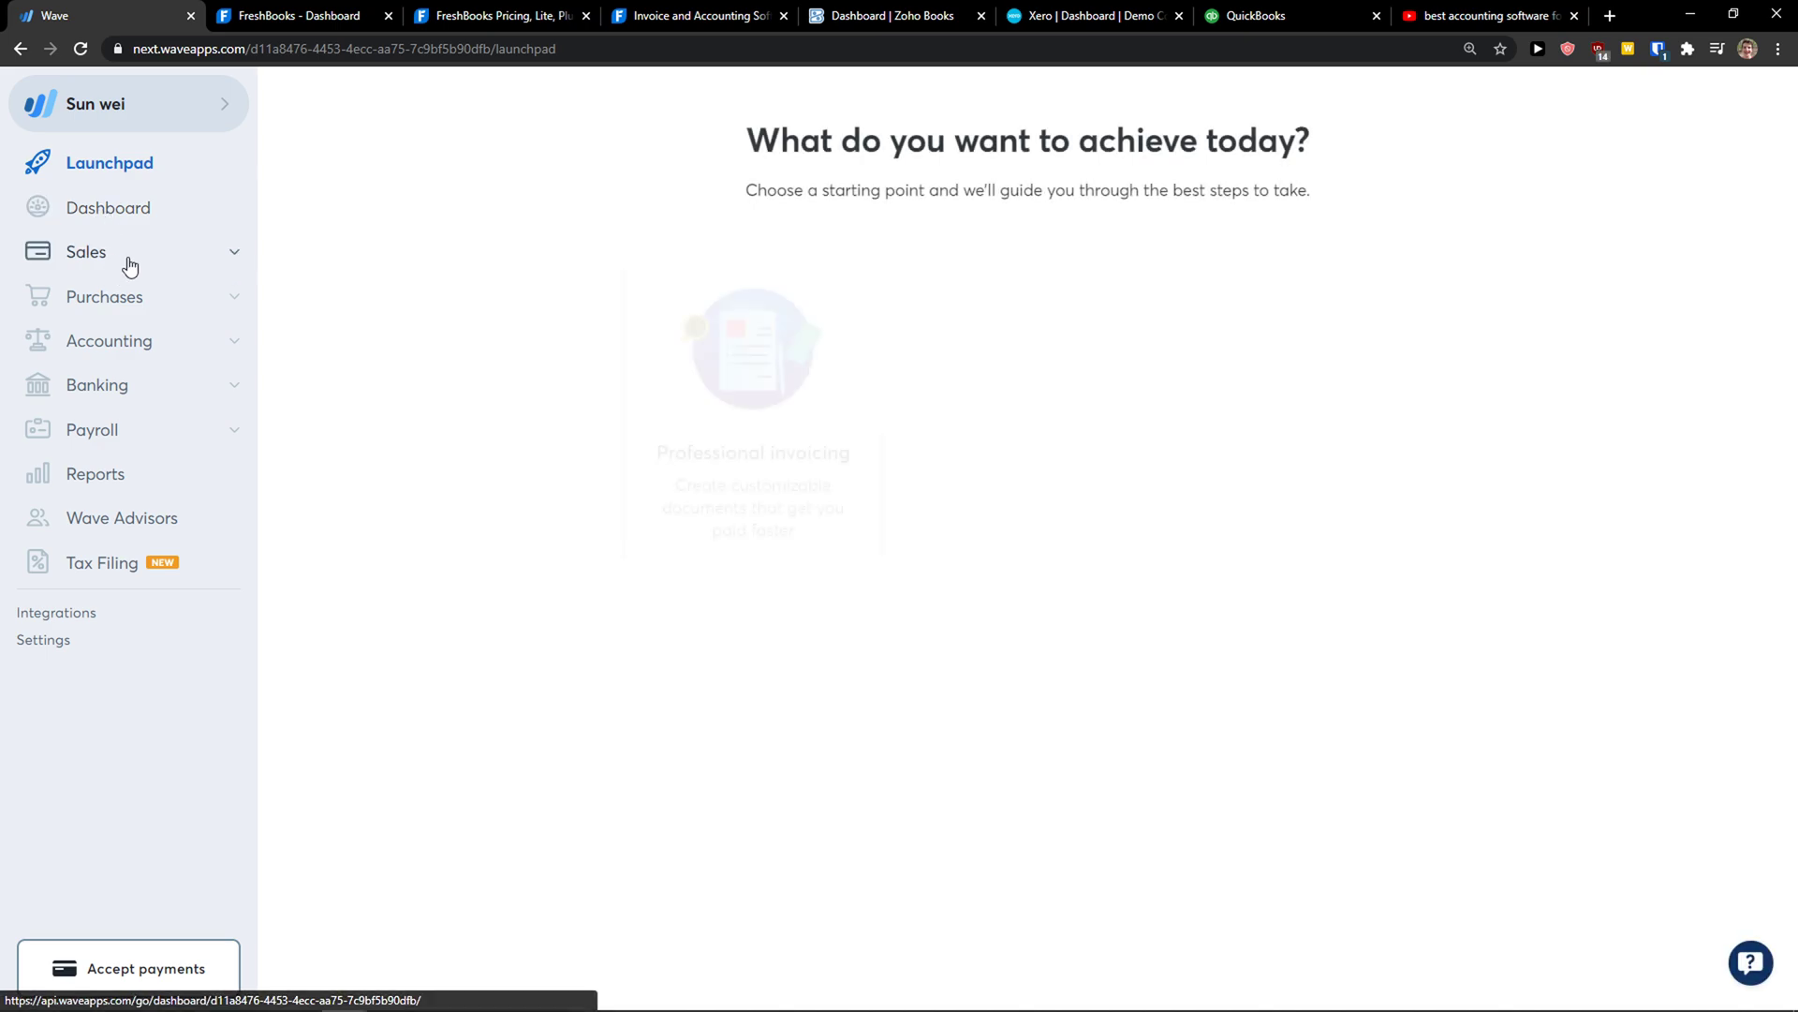
Start a blank Wave invoice, number 2 dated 2021-01-26, from Sales > Invoices
left_click(126, 264)
left_click(94, 323)
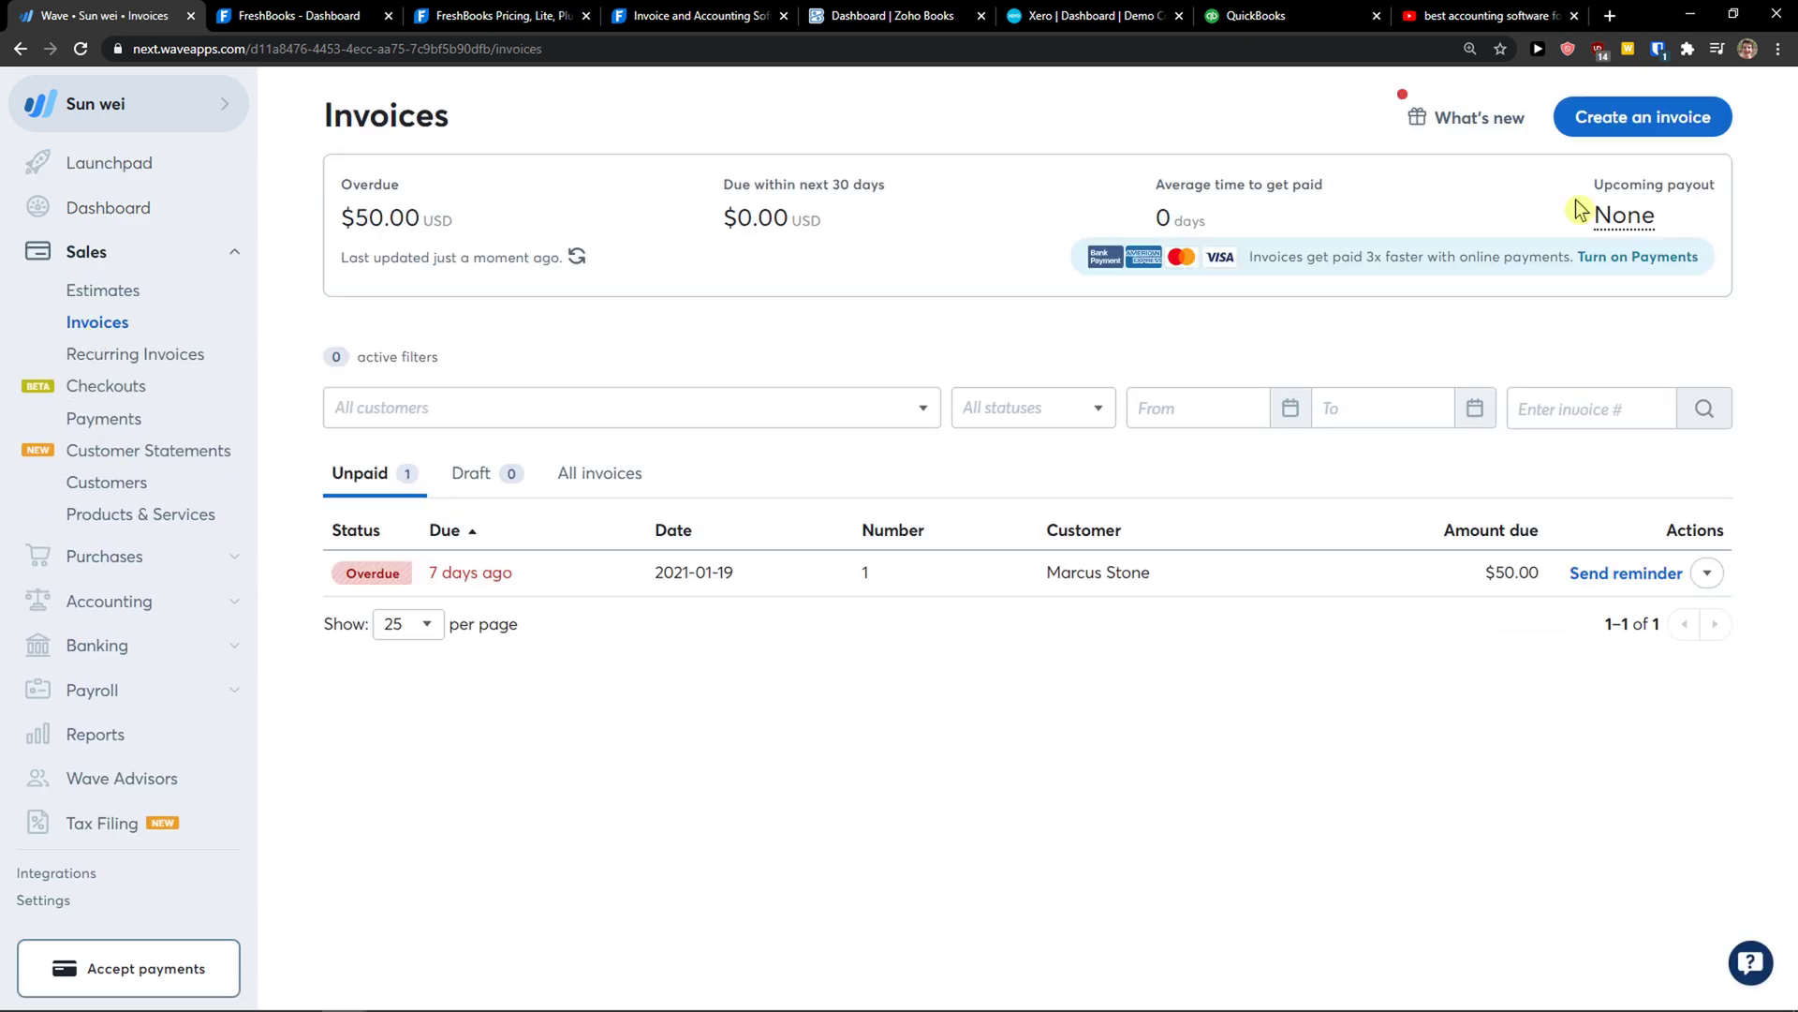
left_click(1623, 116)
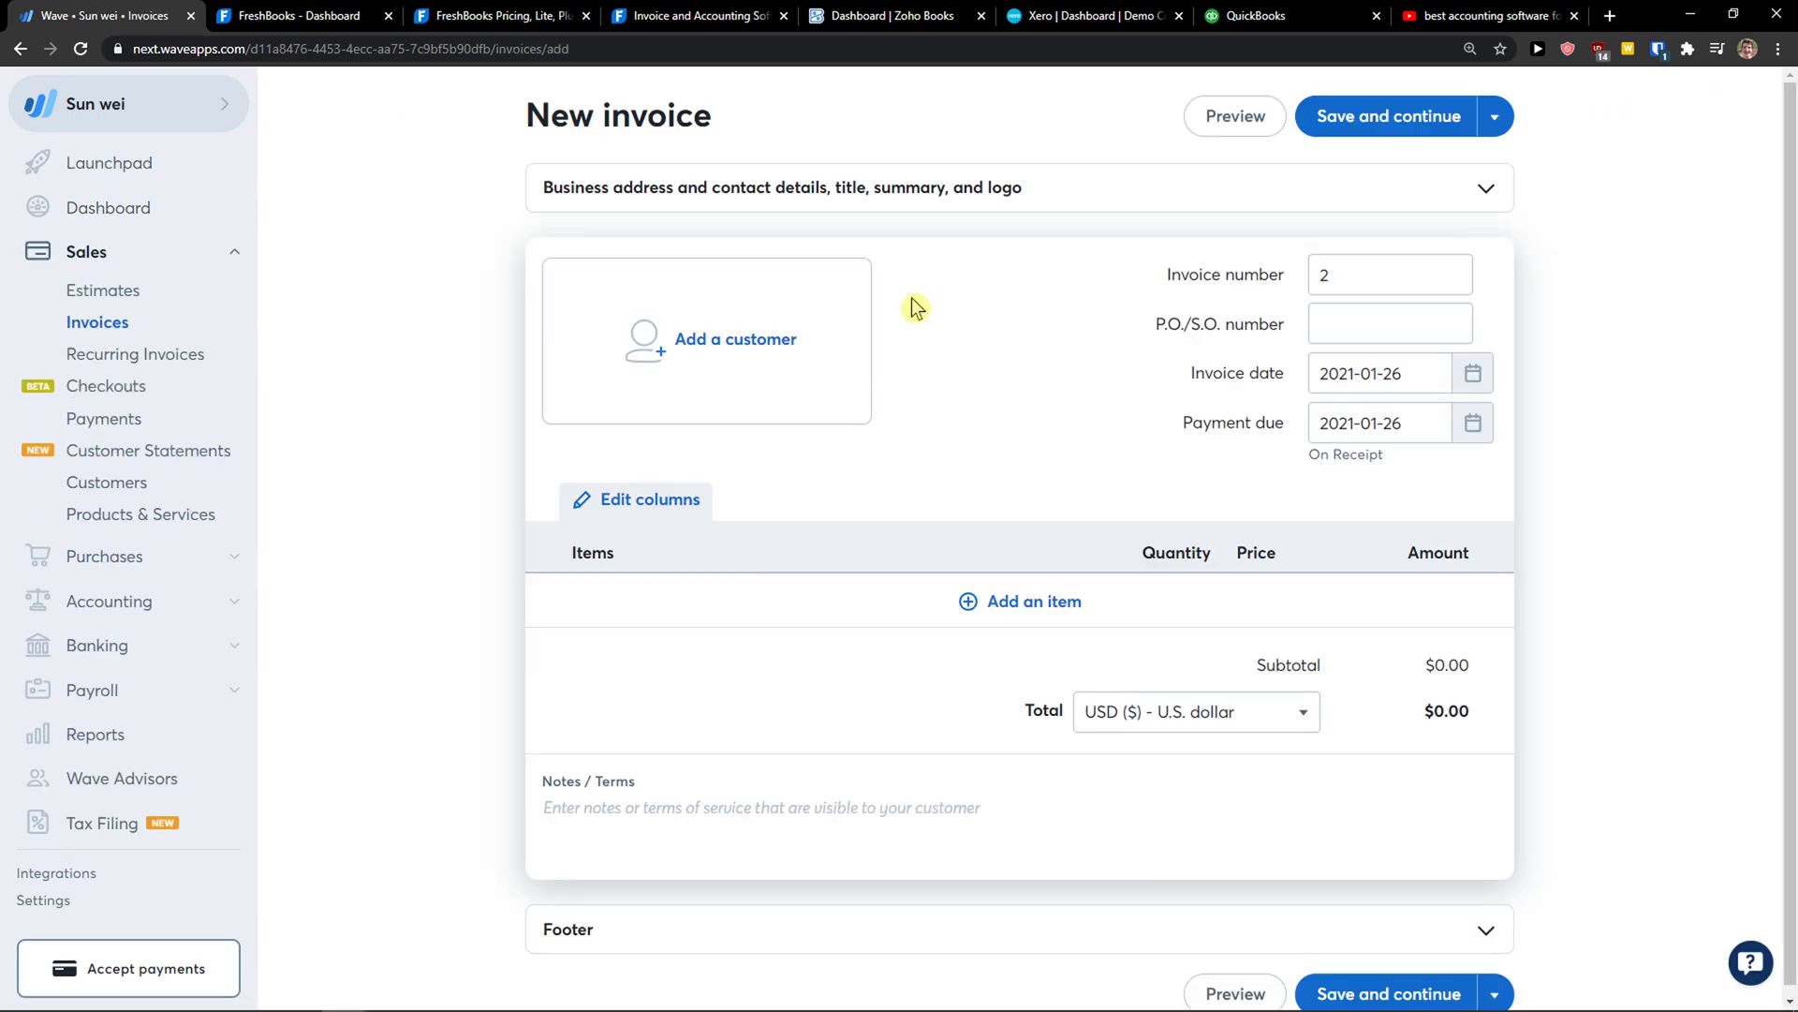
left_click(150, 560)
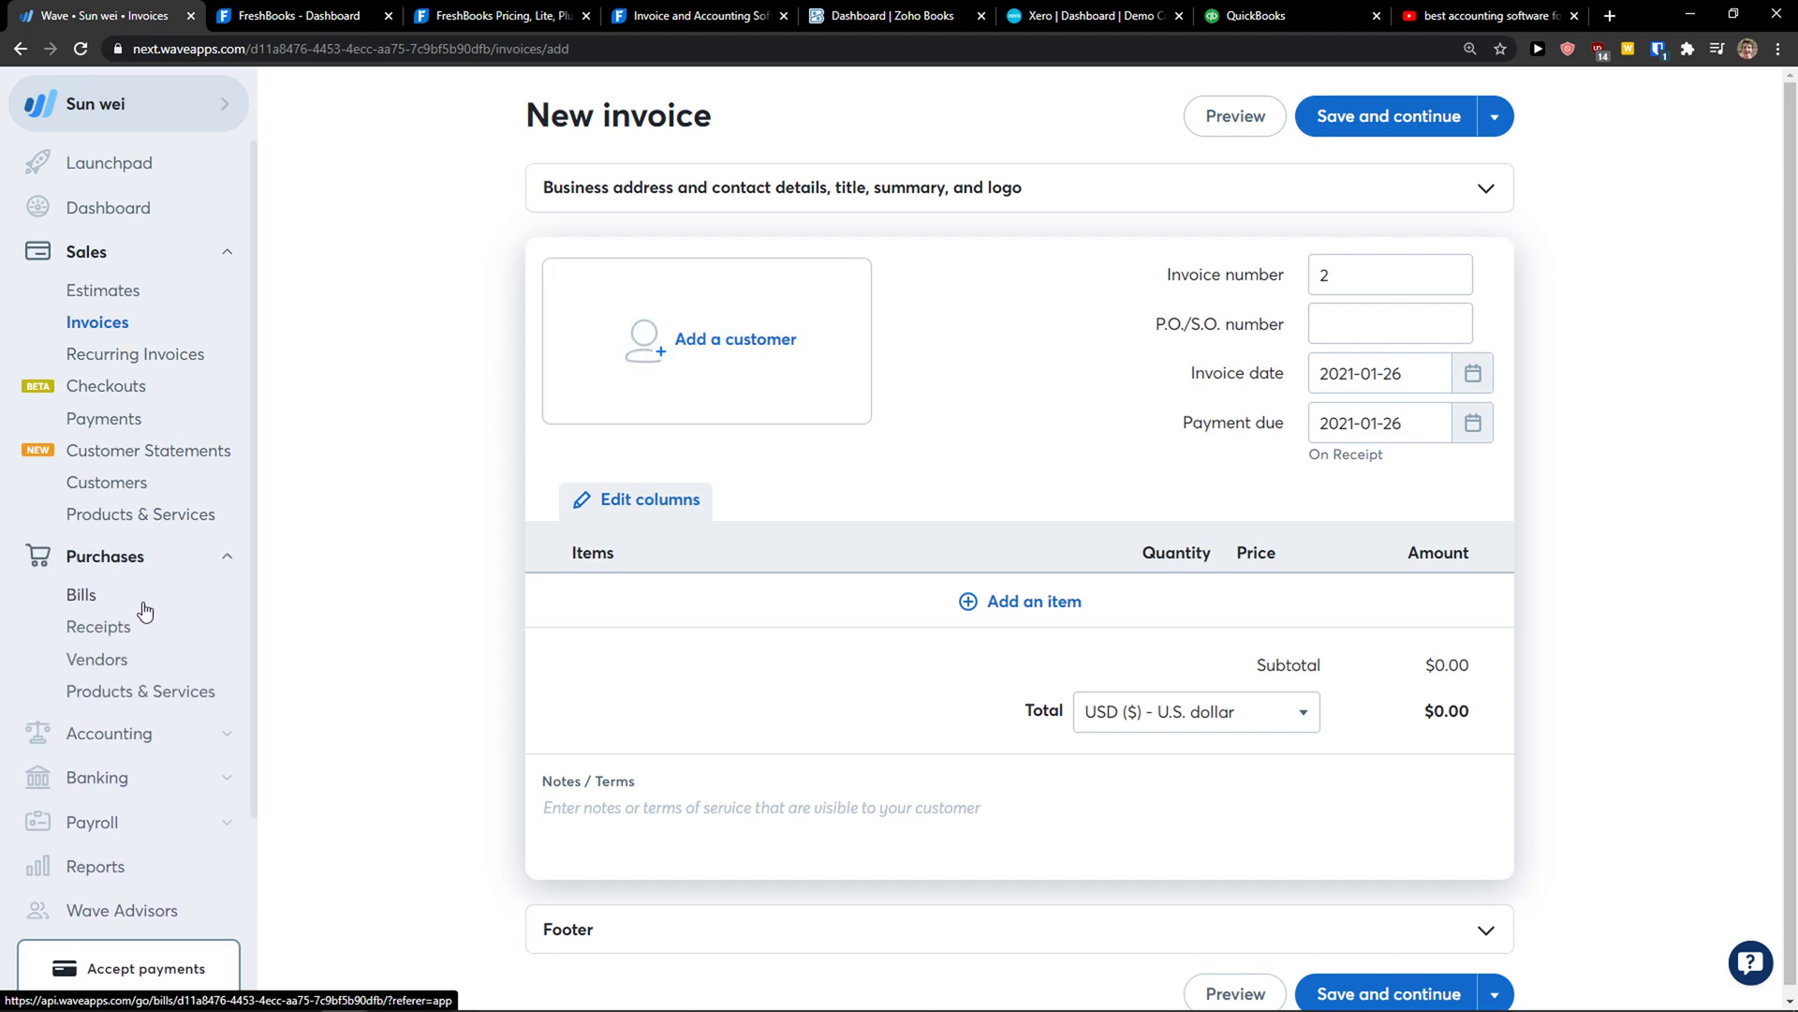
View Recurring Invoices, then the Customers list showing one customer with $50.00 overdue
left_click(199, 371)
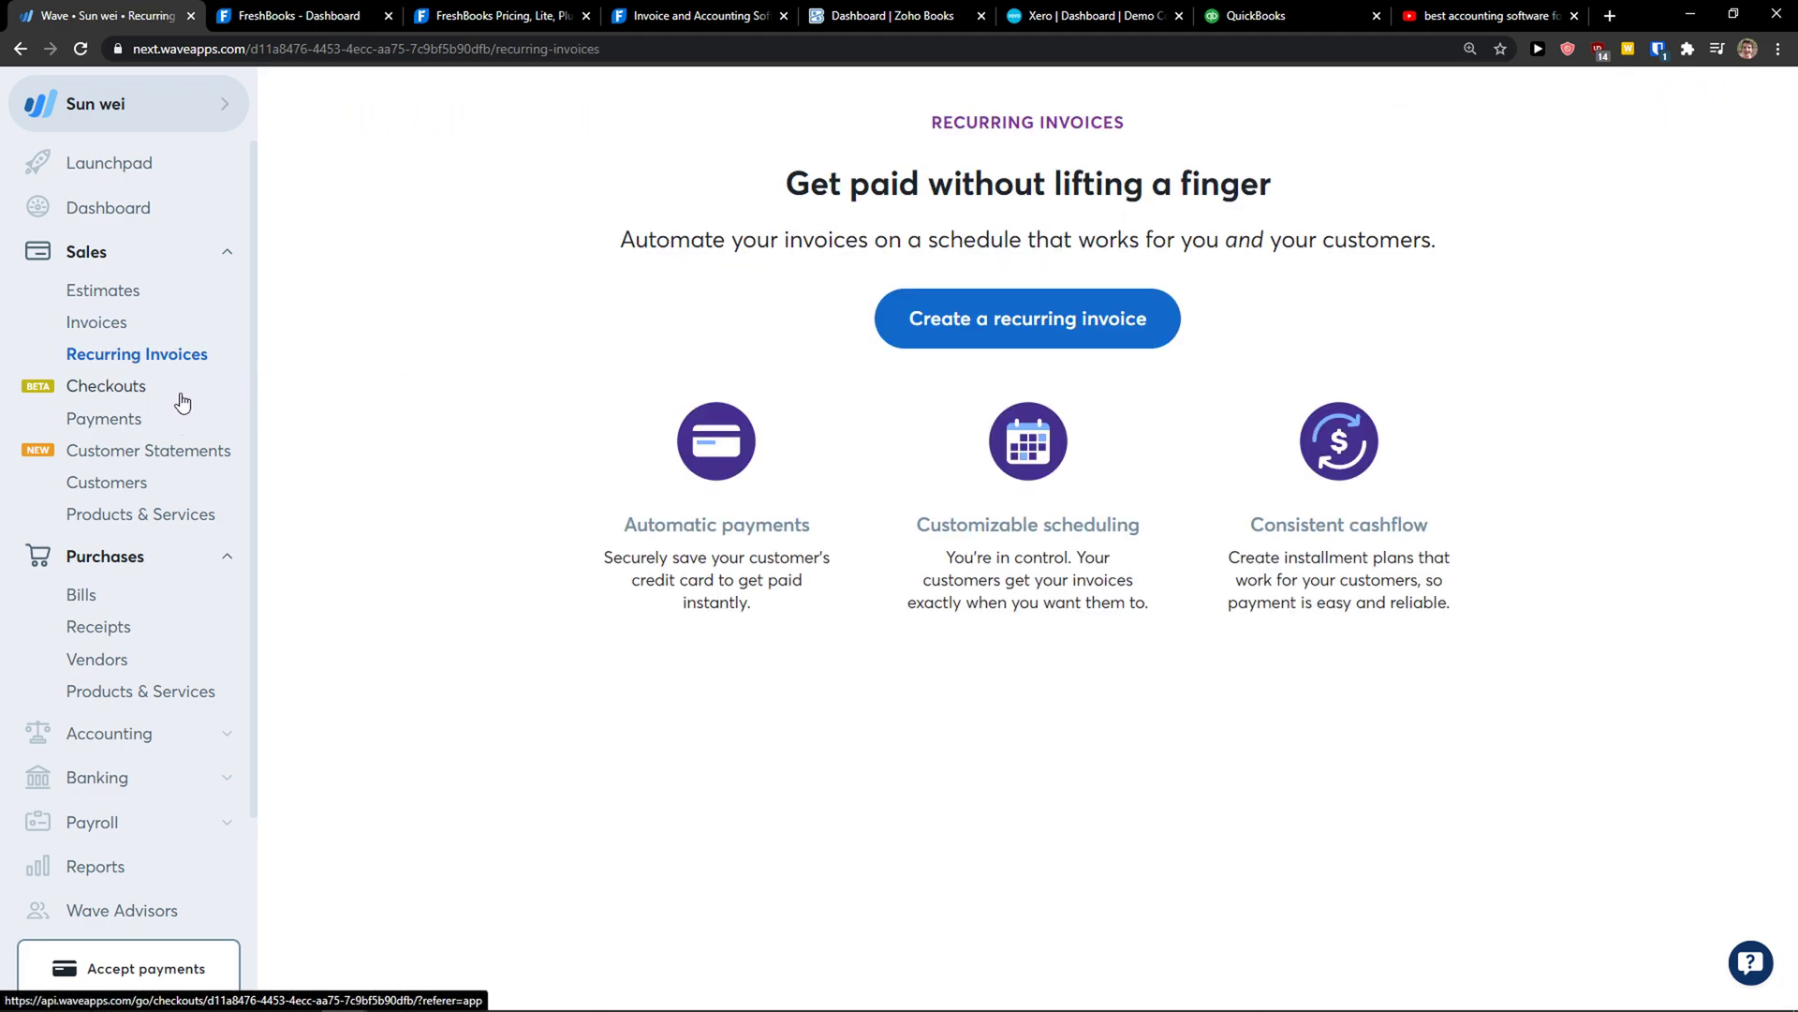
left_click(141, 487)
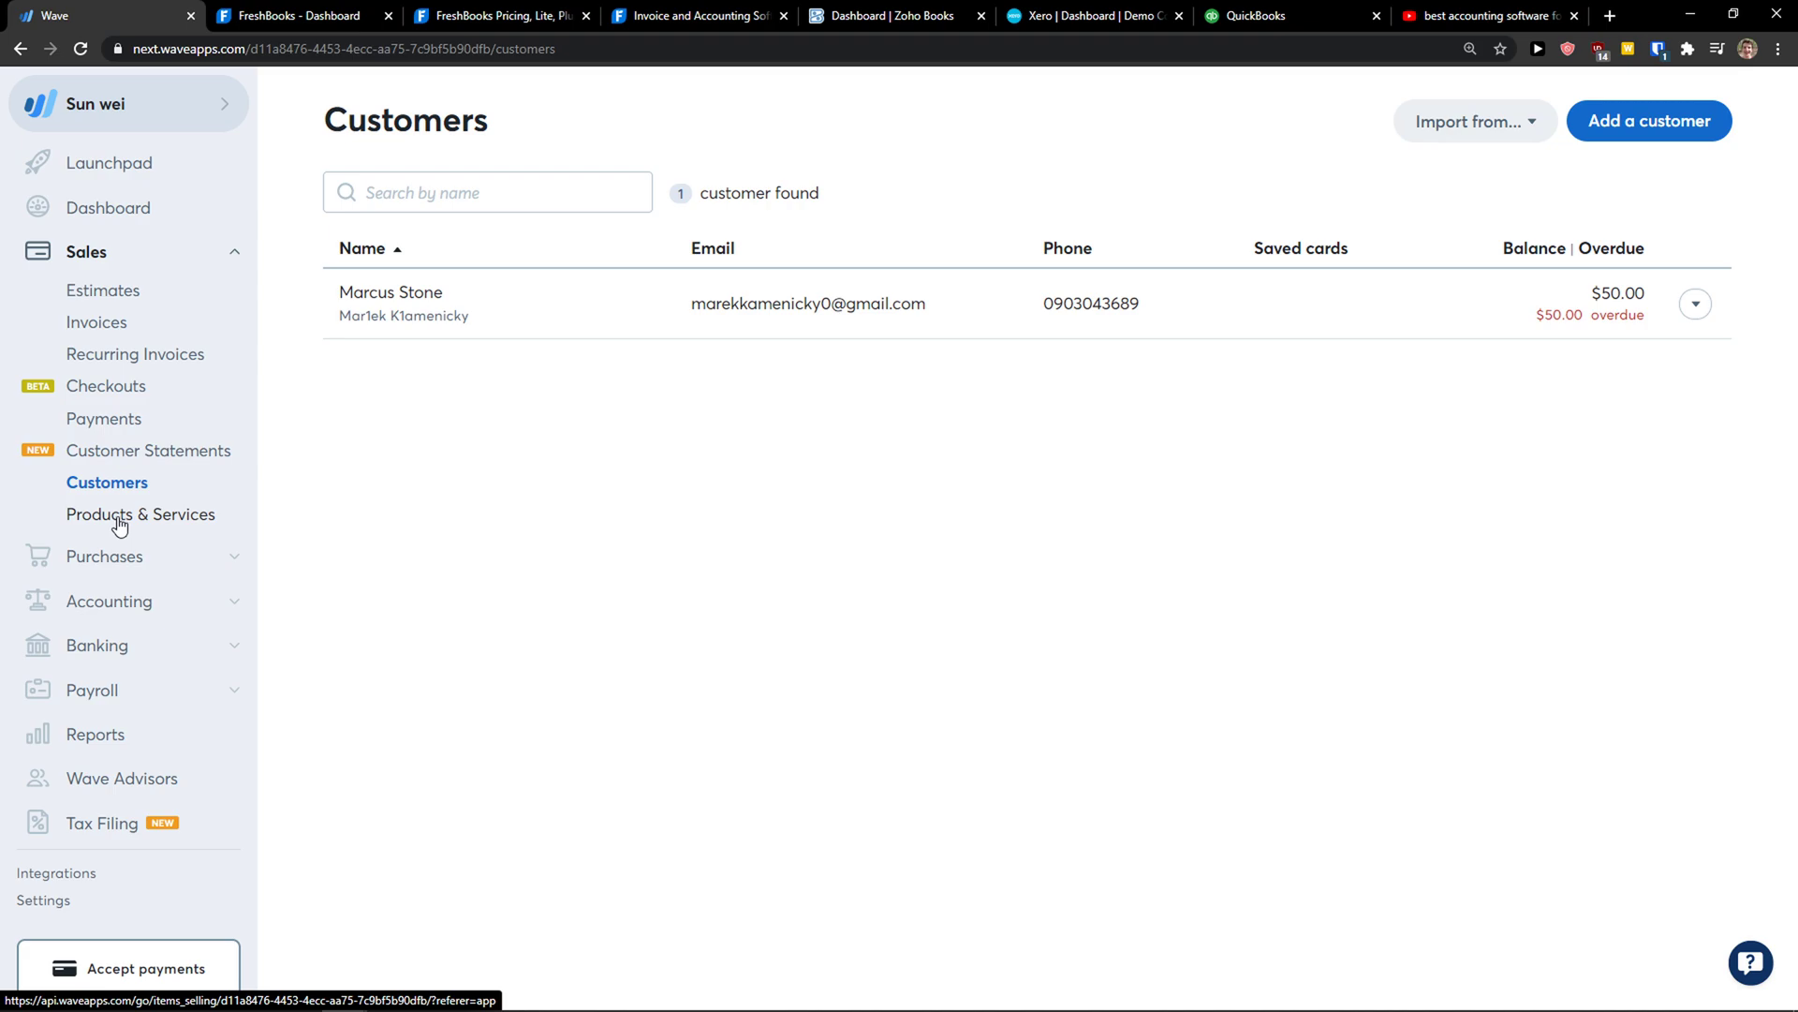
Look over Wave's Reports overview
left_click(96, 736)
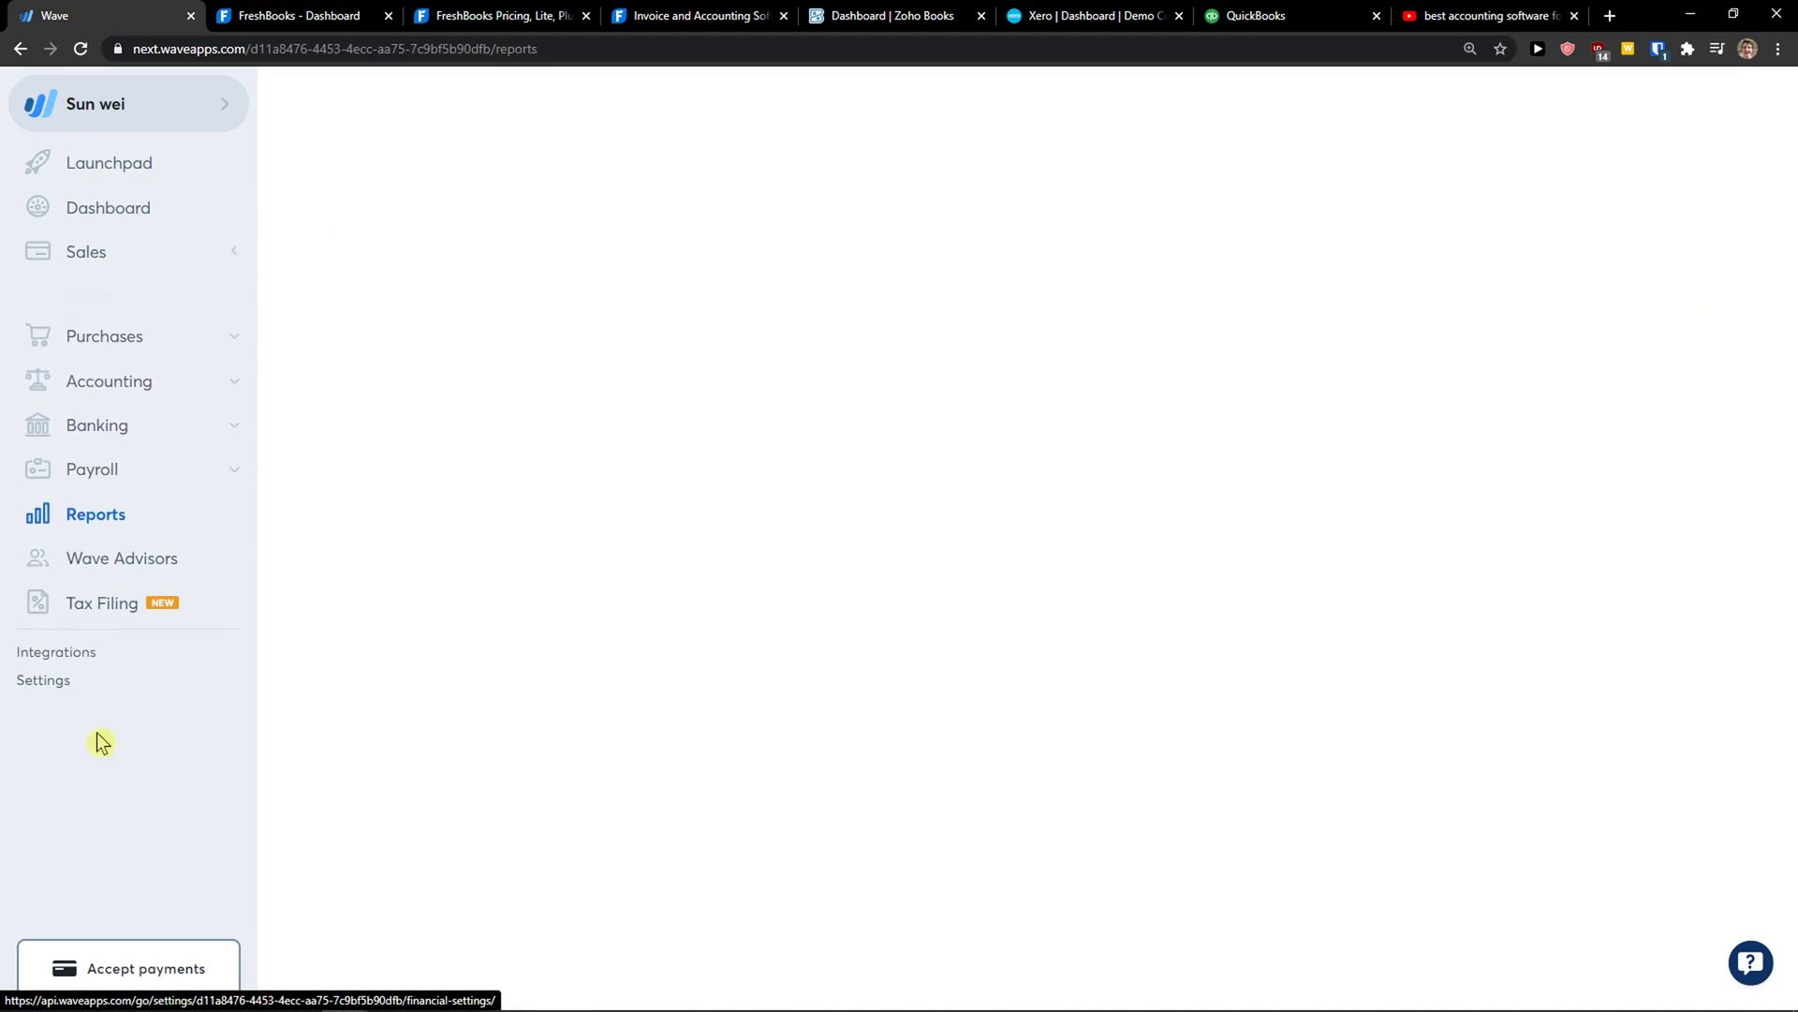
scroll(401, 502, "down", 2)
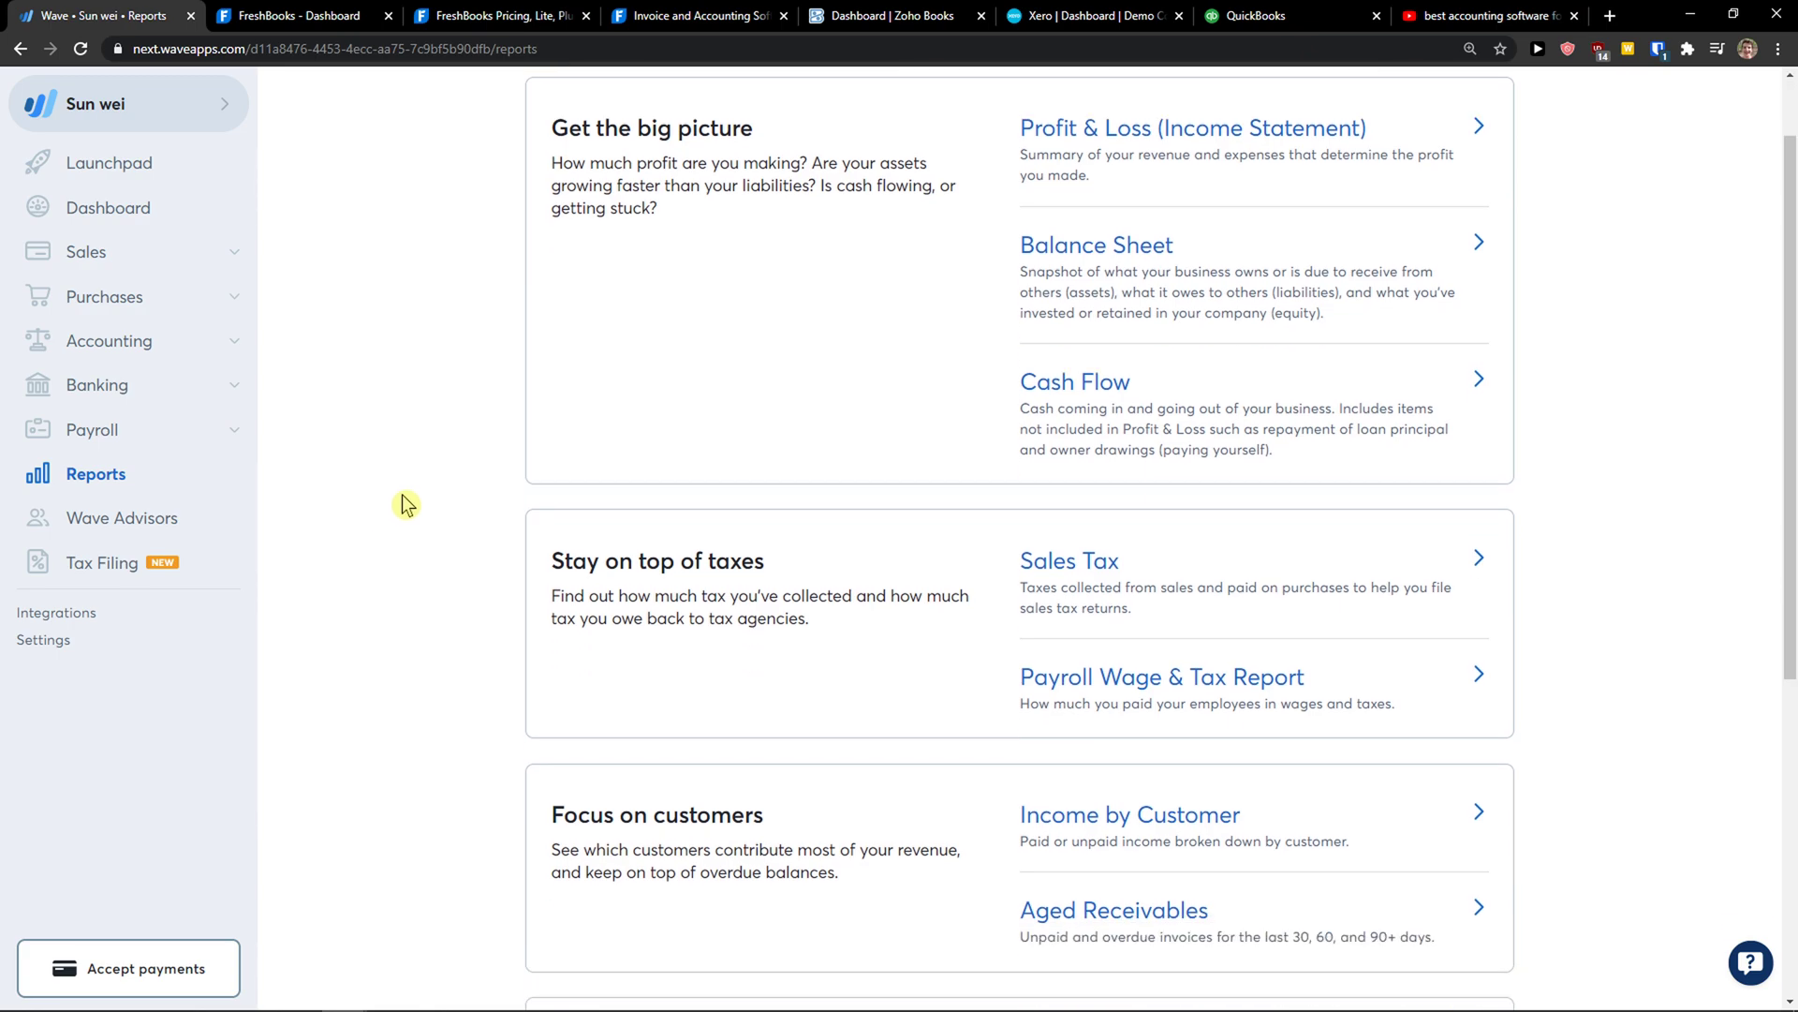
scroll(405, 504, "up", 2)
scroll(402, 502, "down", 3)
scroll(401, 502, "up", 3)
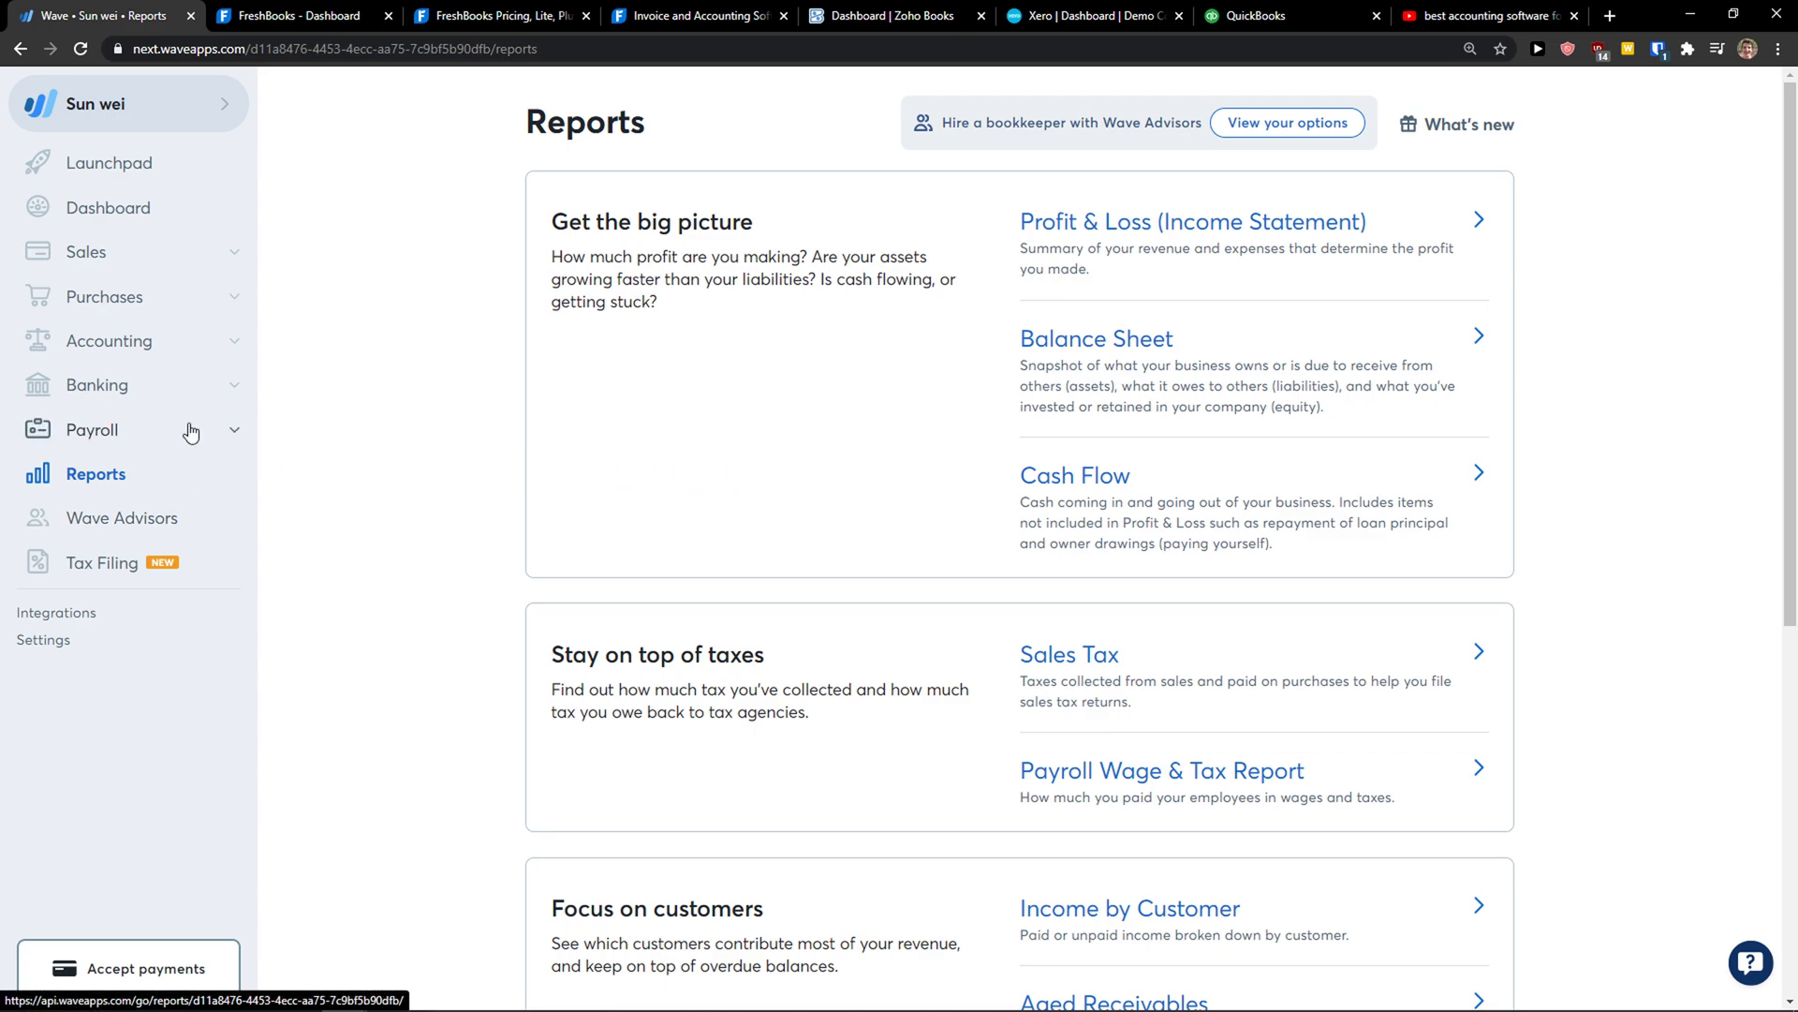
Browse Wave's Payroll, Banking and Dashboard pages, then switch to the FreshBooks dashboard
left_click(207, 447)
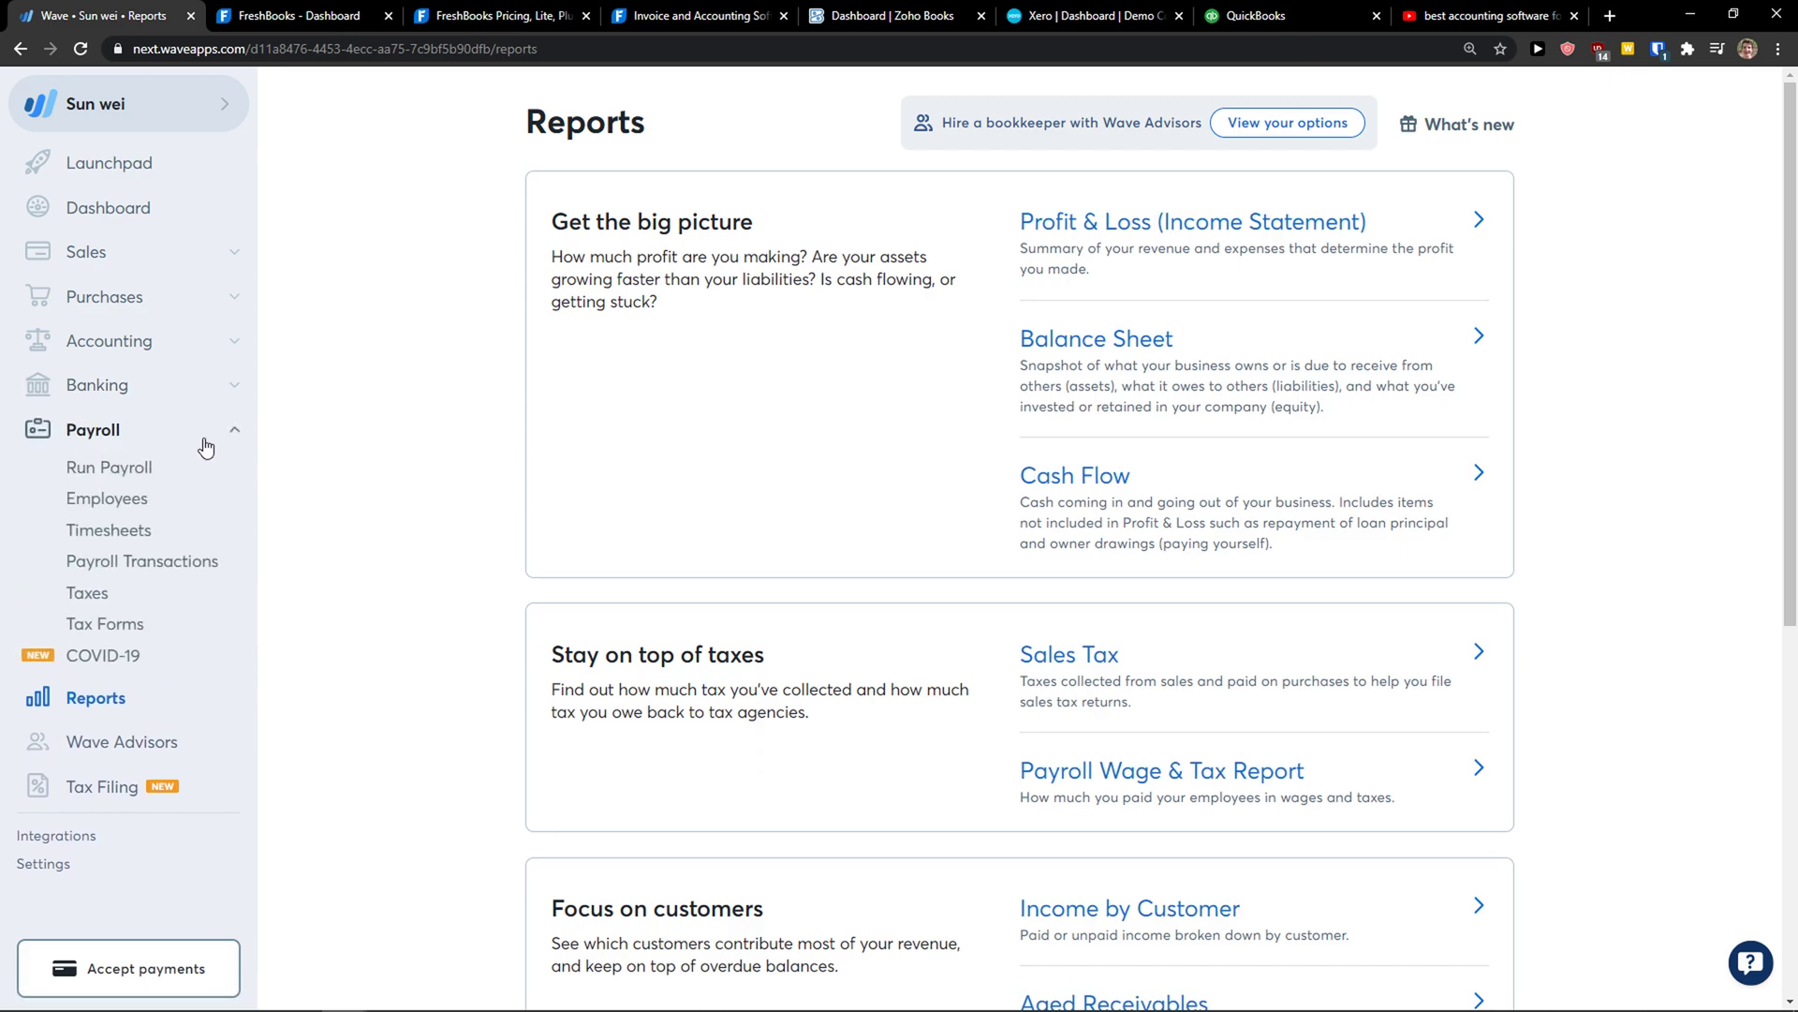
left_click(151, 393)
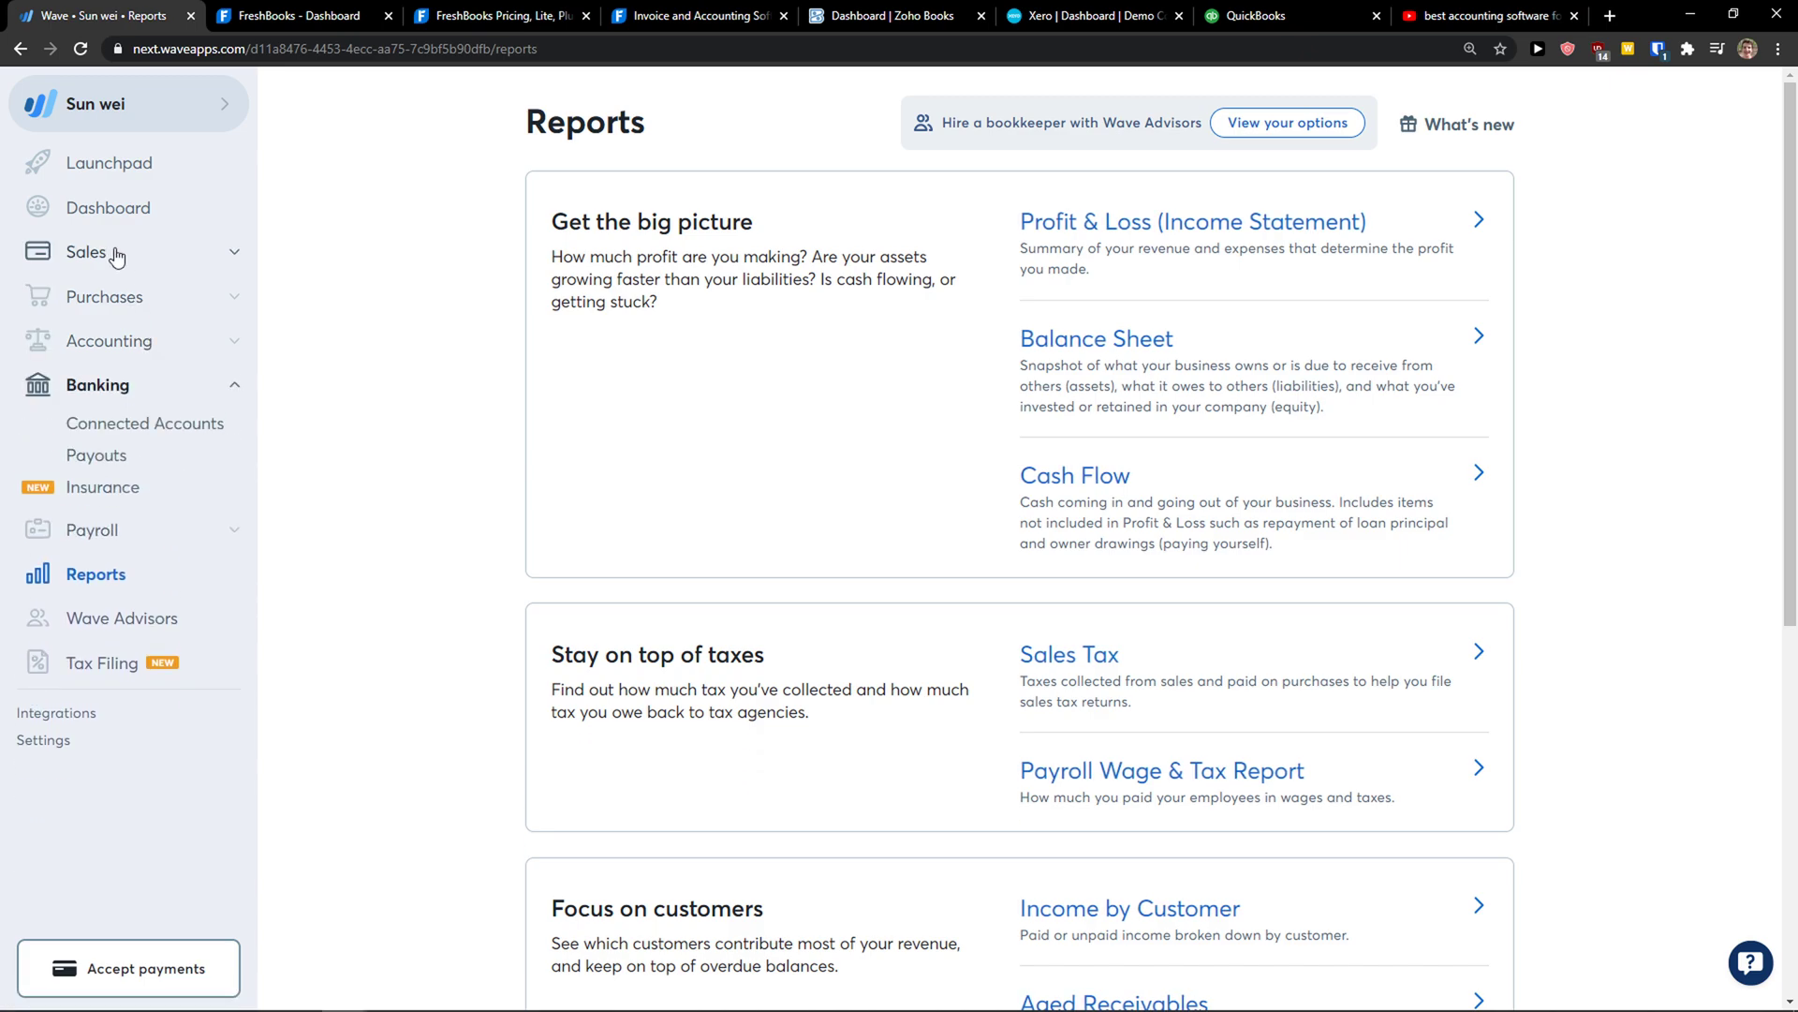
left_click(93, 163)
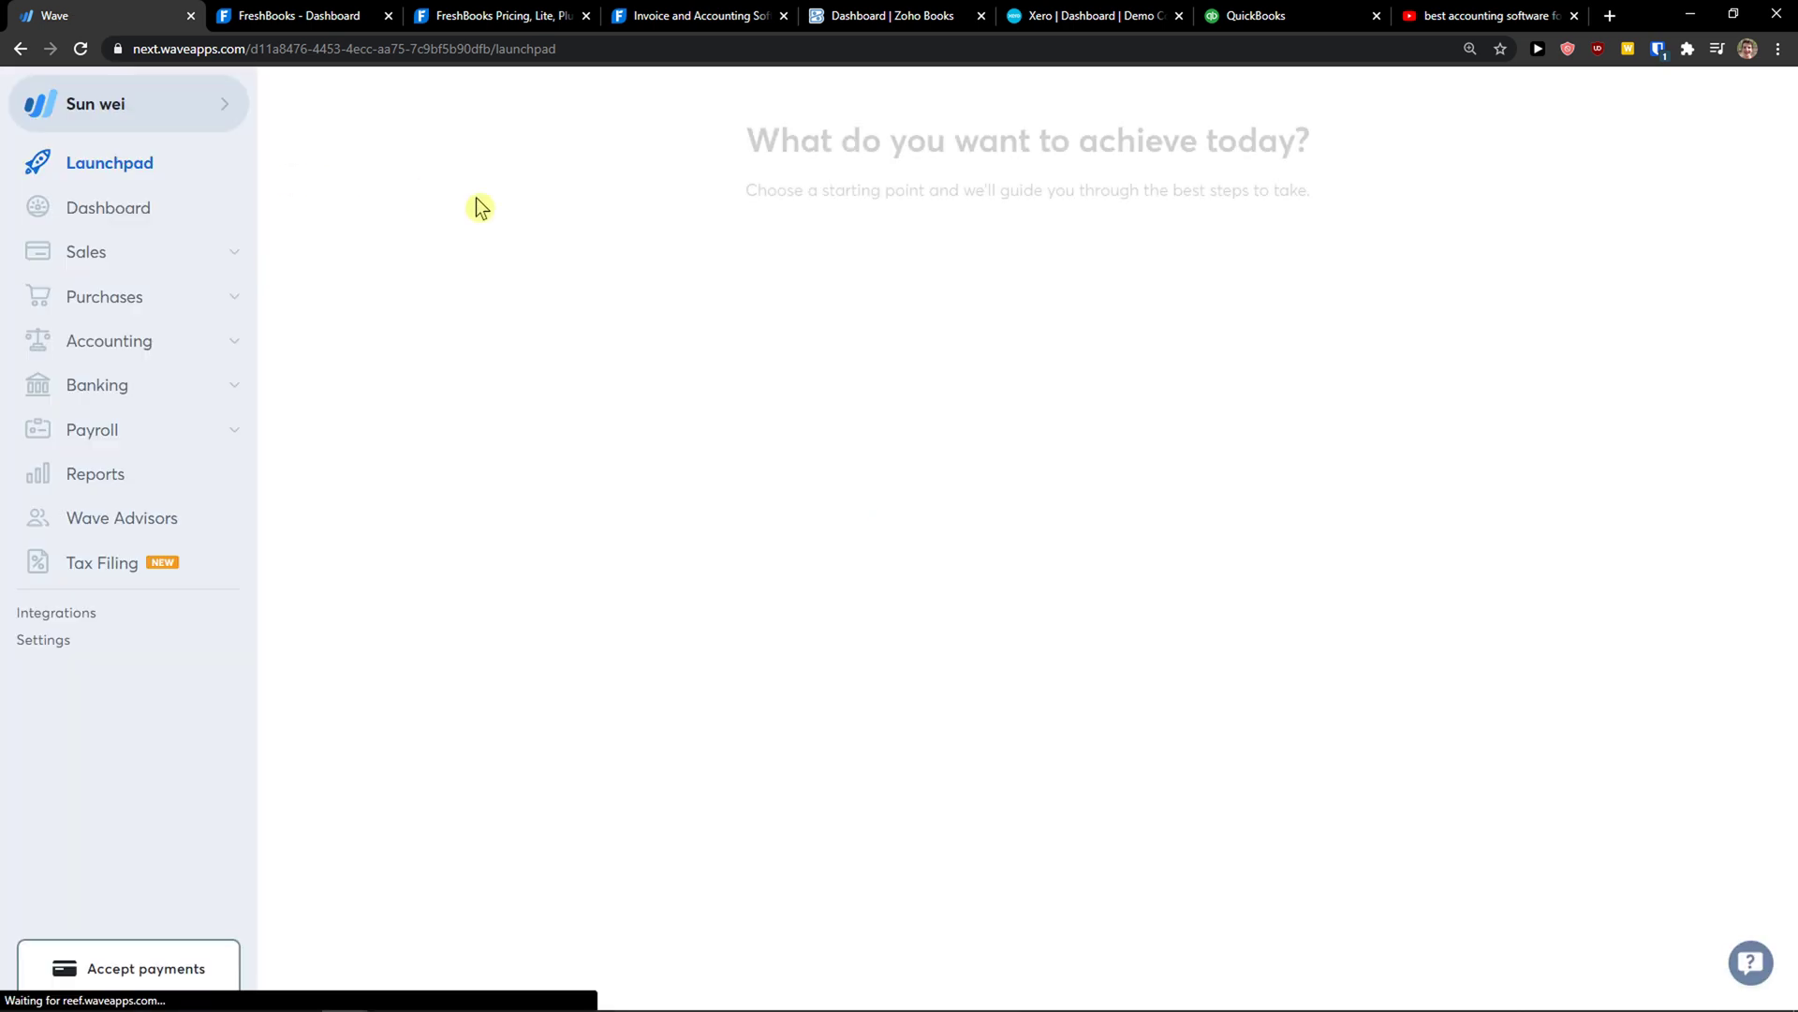
left_click(209, 267)
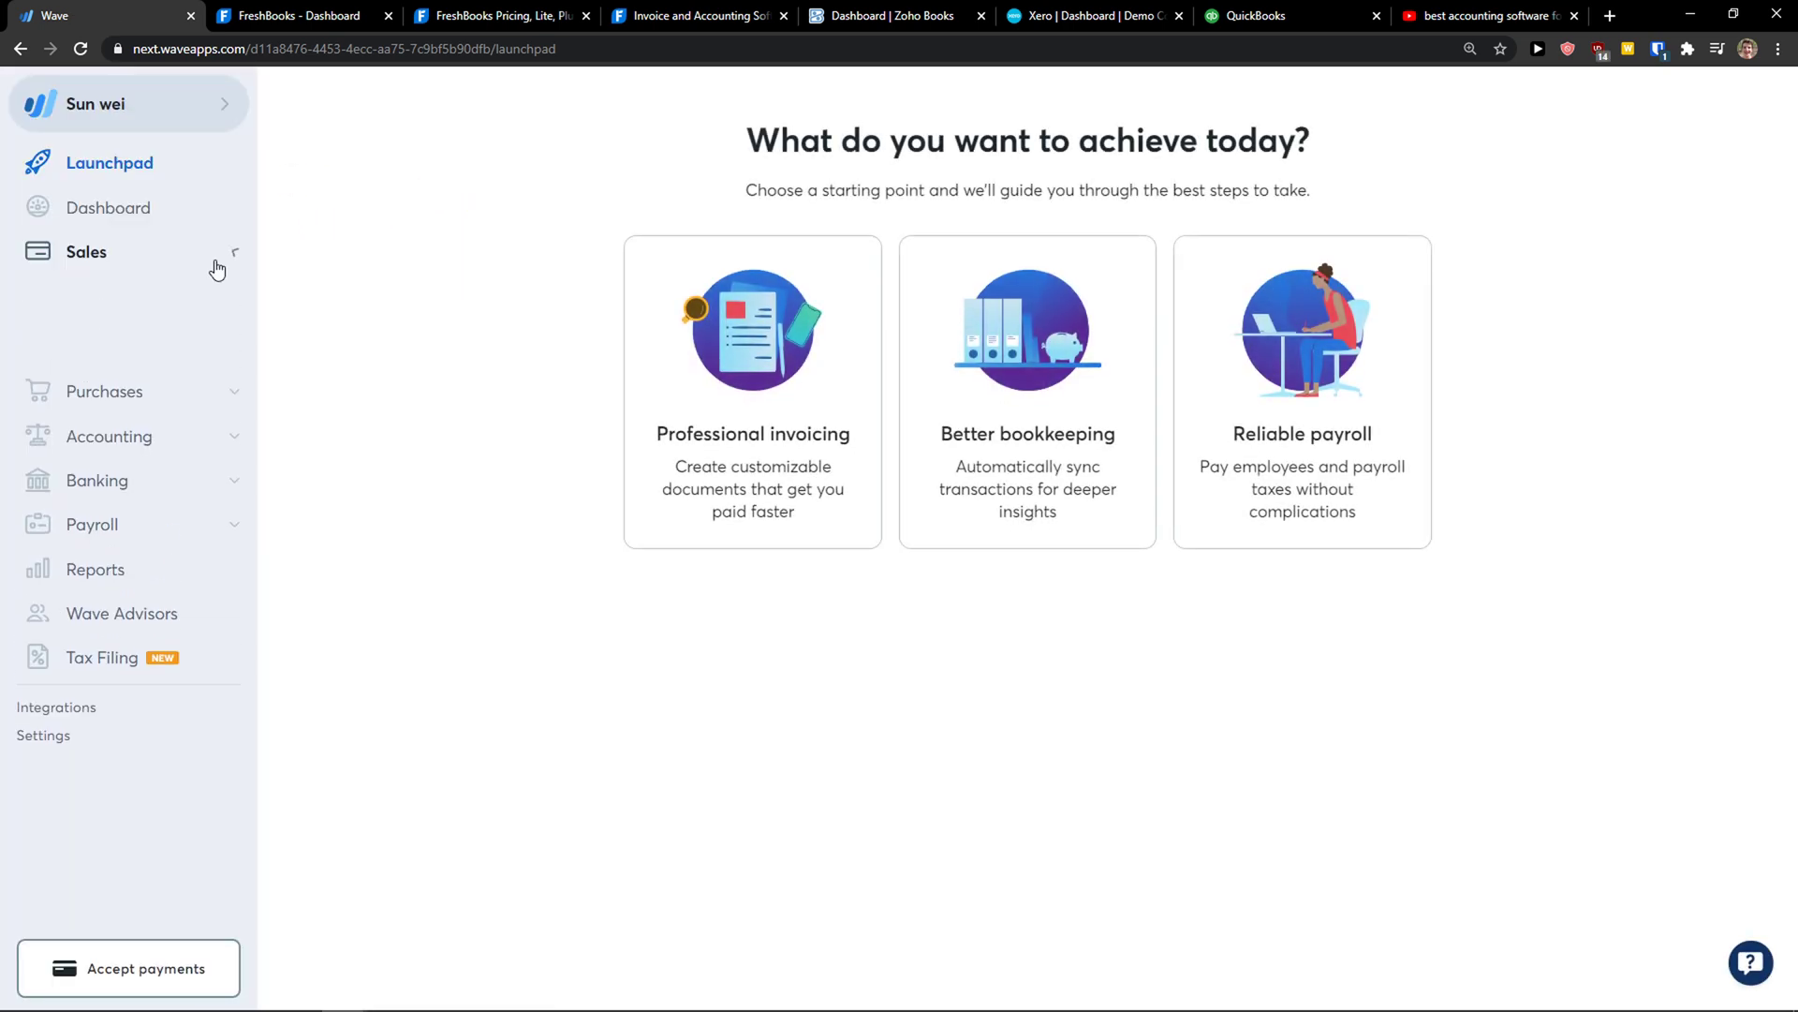
left_click(107, 213)
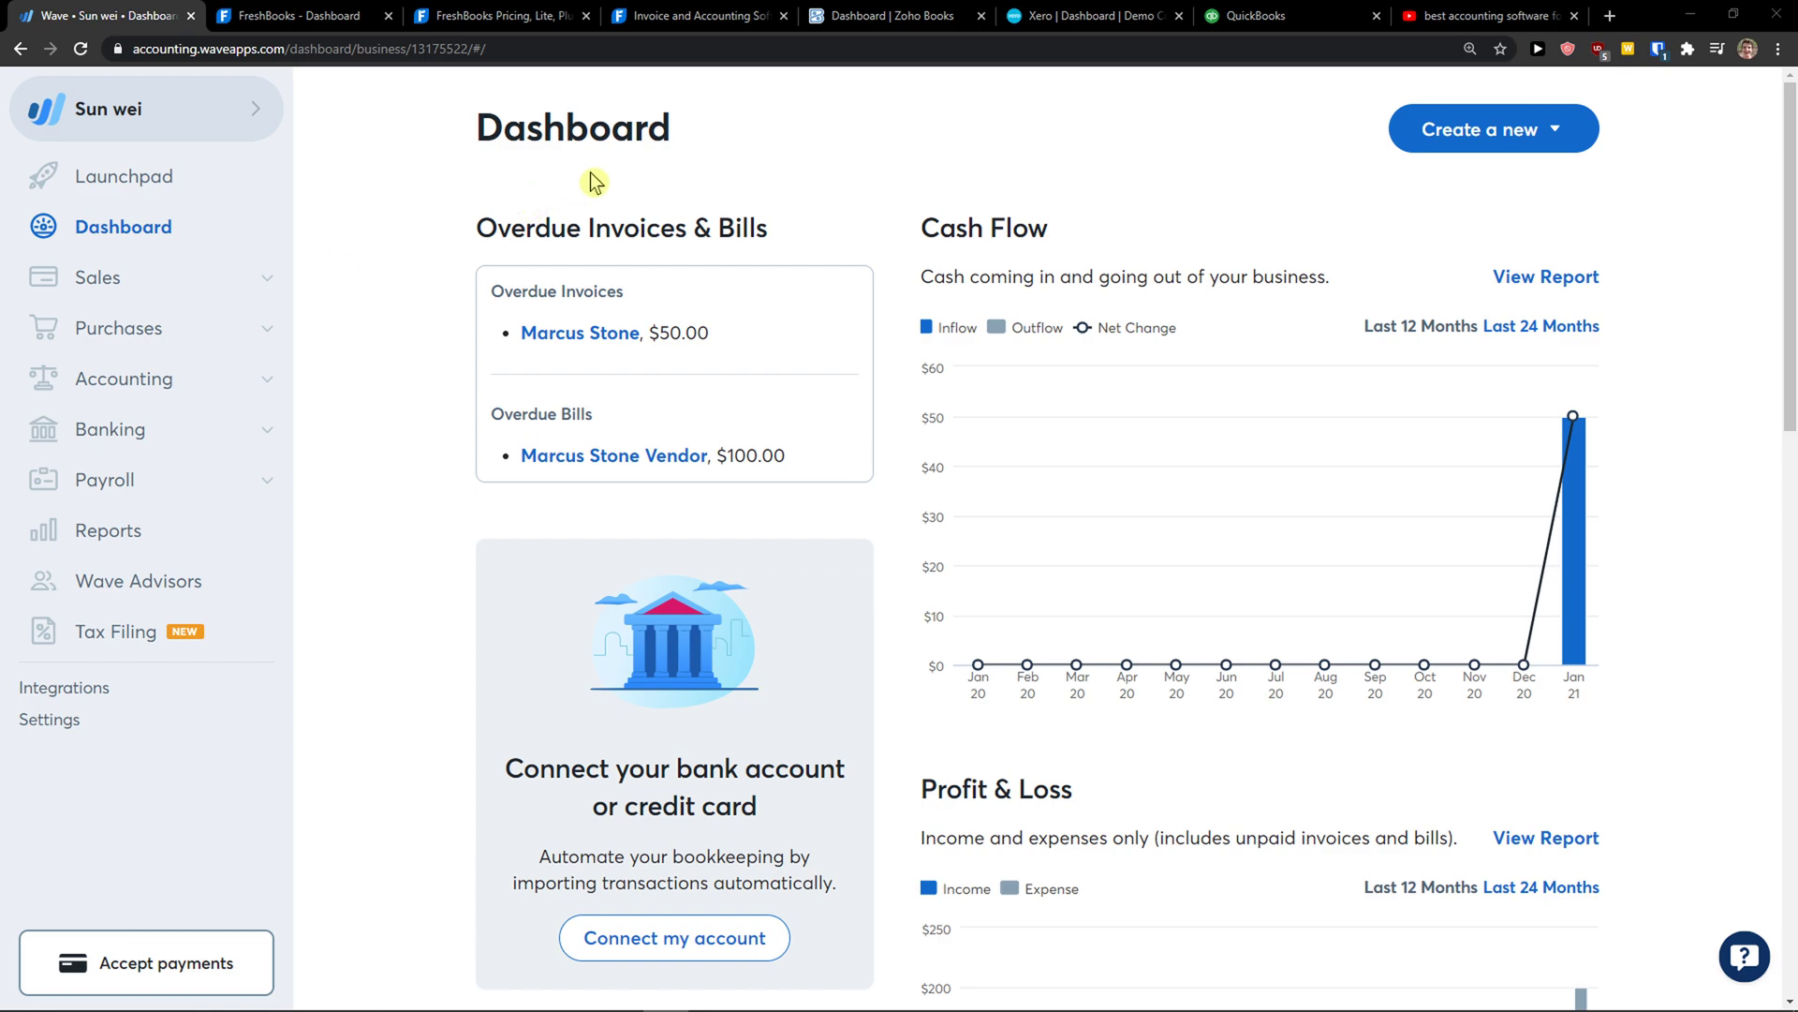
left_click(349, 11)
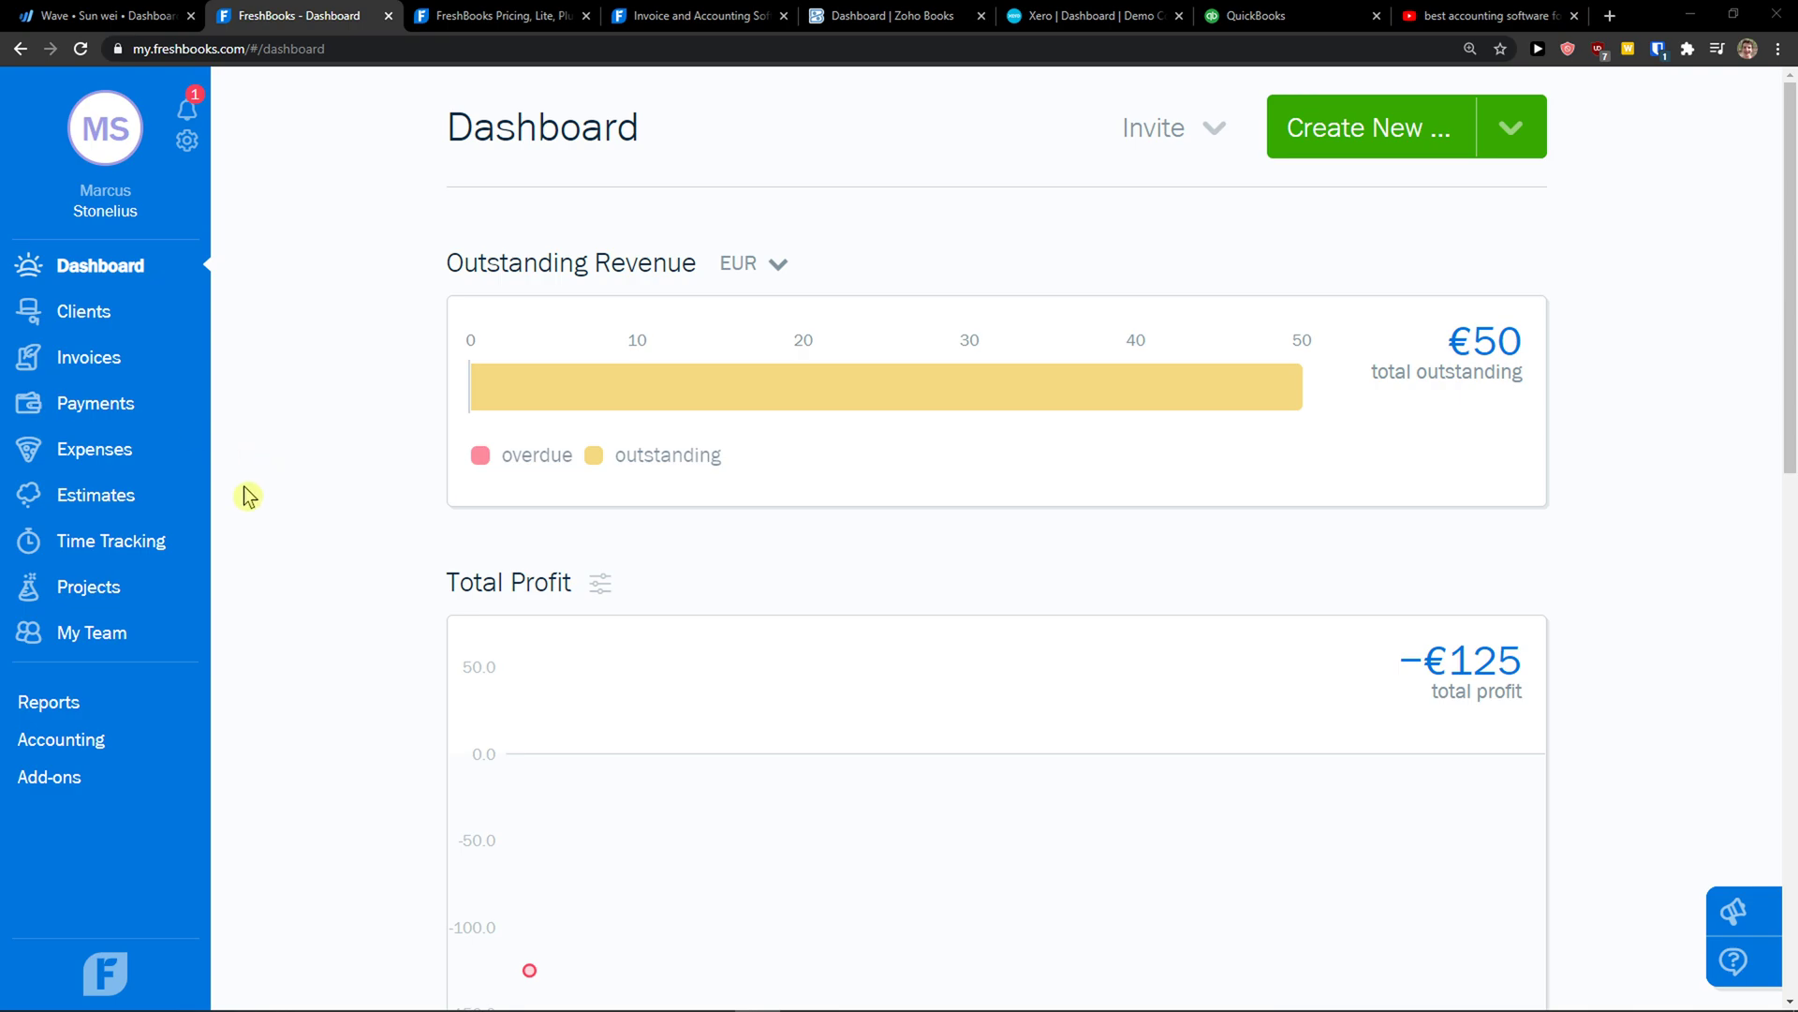
Visit FreshBooks Time Tracking and Clients, ending on Invoices with 0000002 (€25) and 0000001 (€50)
left_click(147, 552)
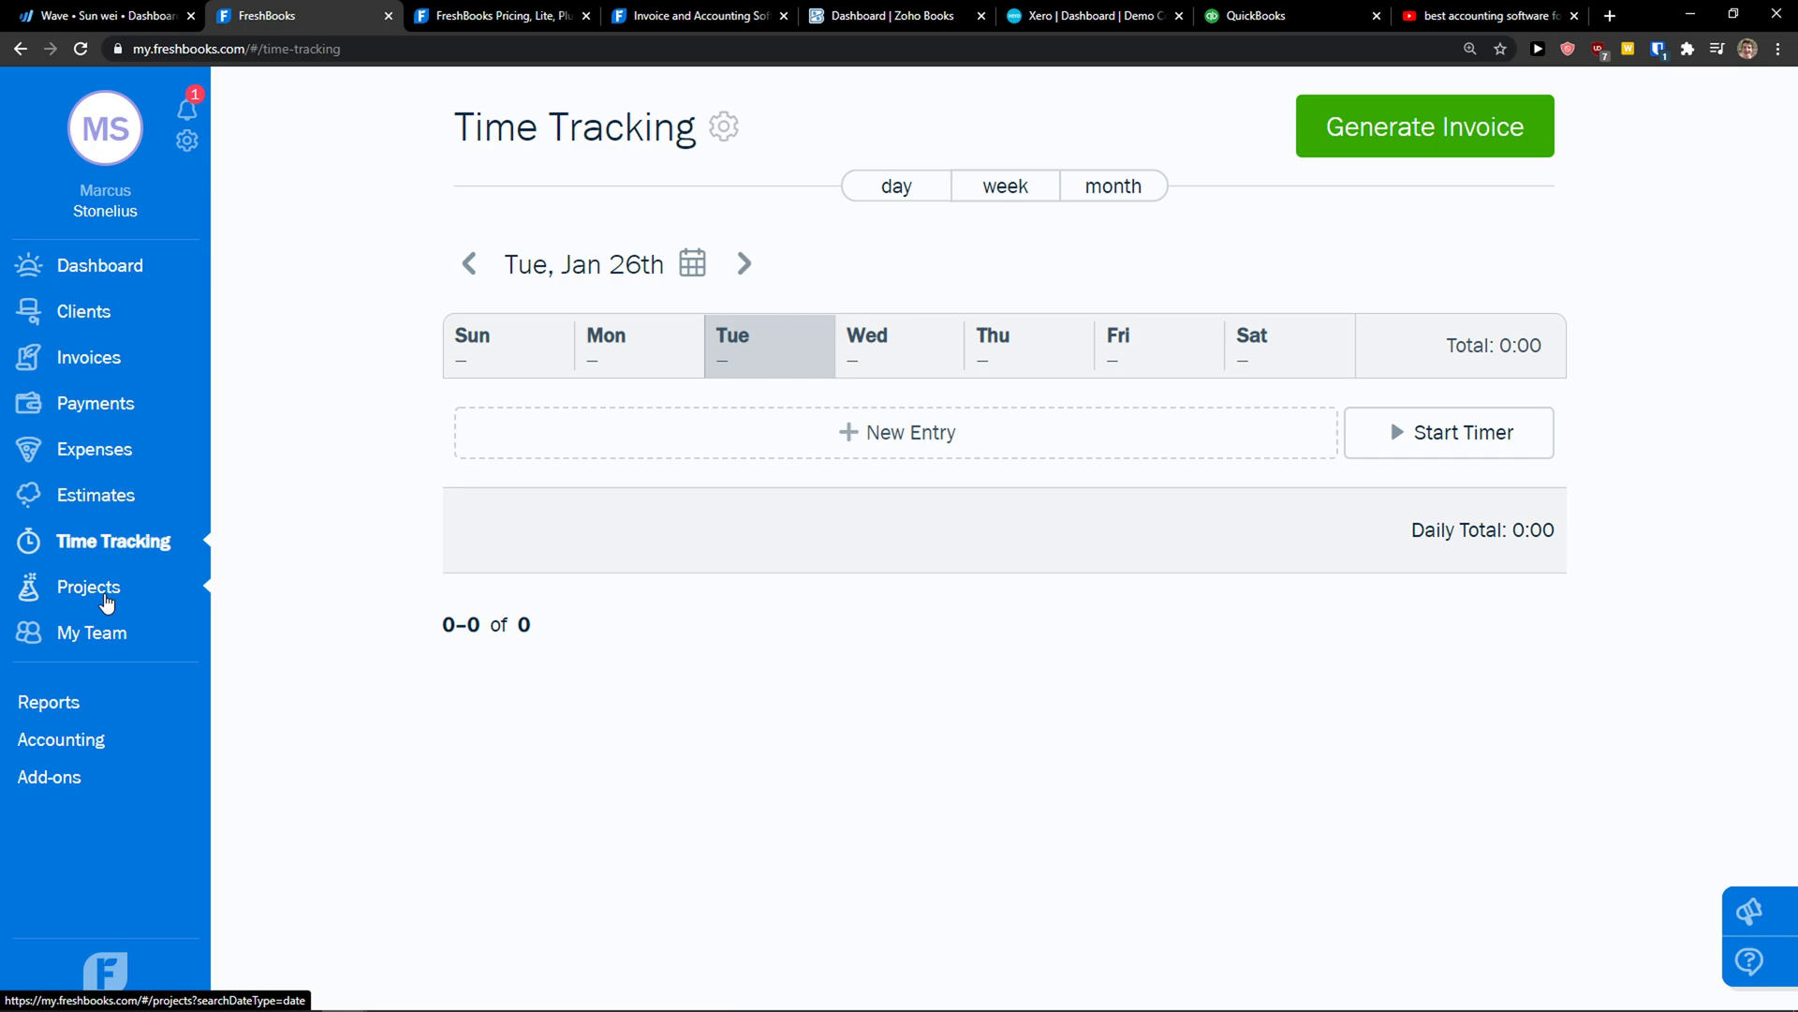
left_click(160, 15)
left_click(336, 12)
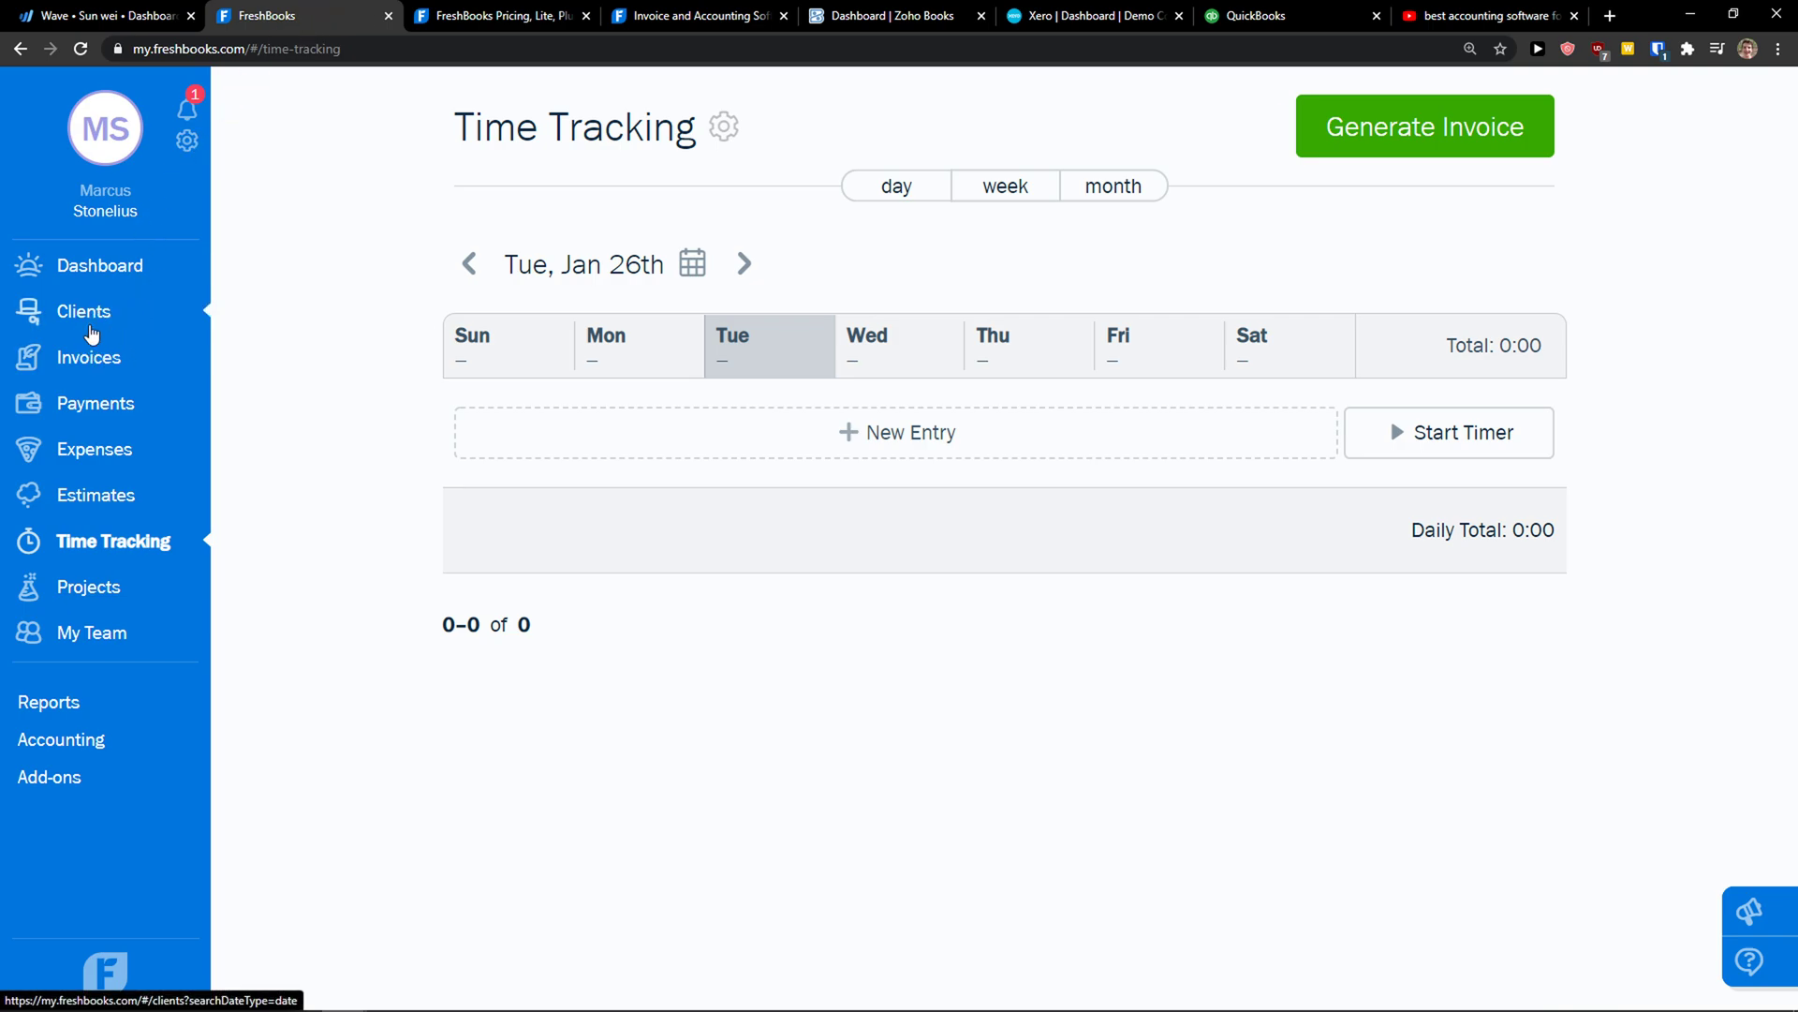
left_click(91, 334)
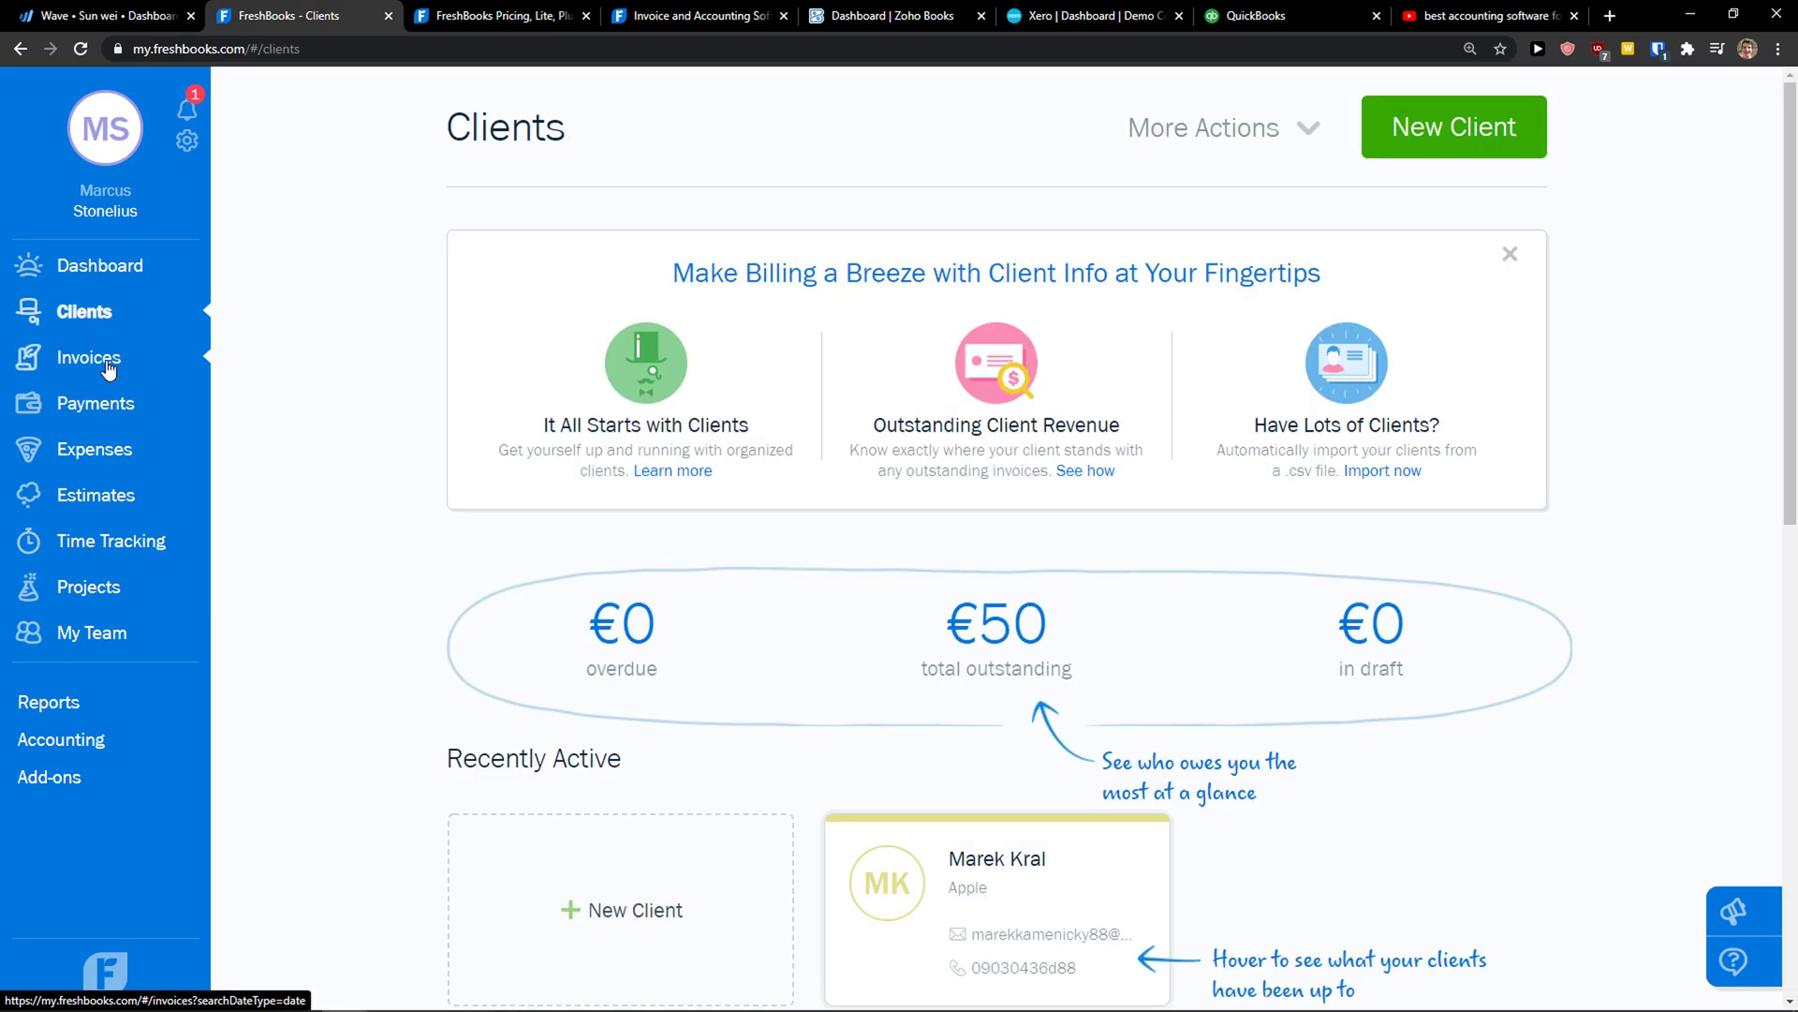
left_click(116, 366)
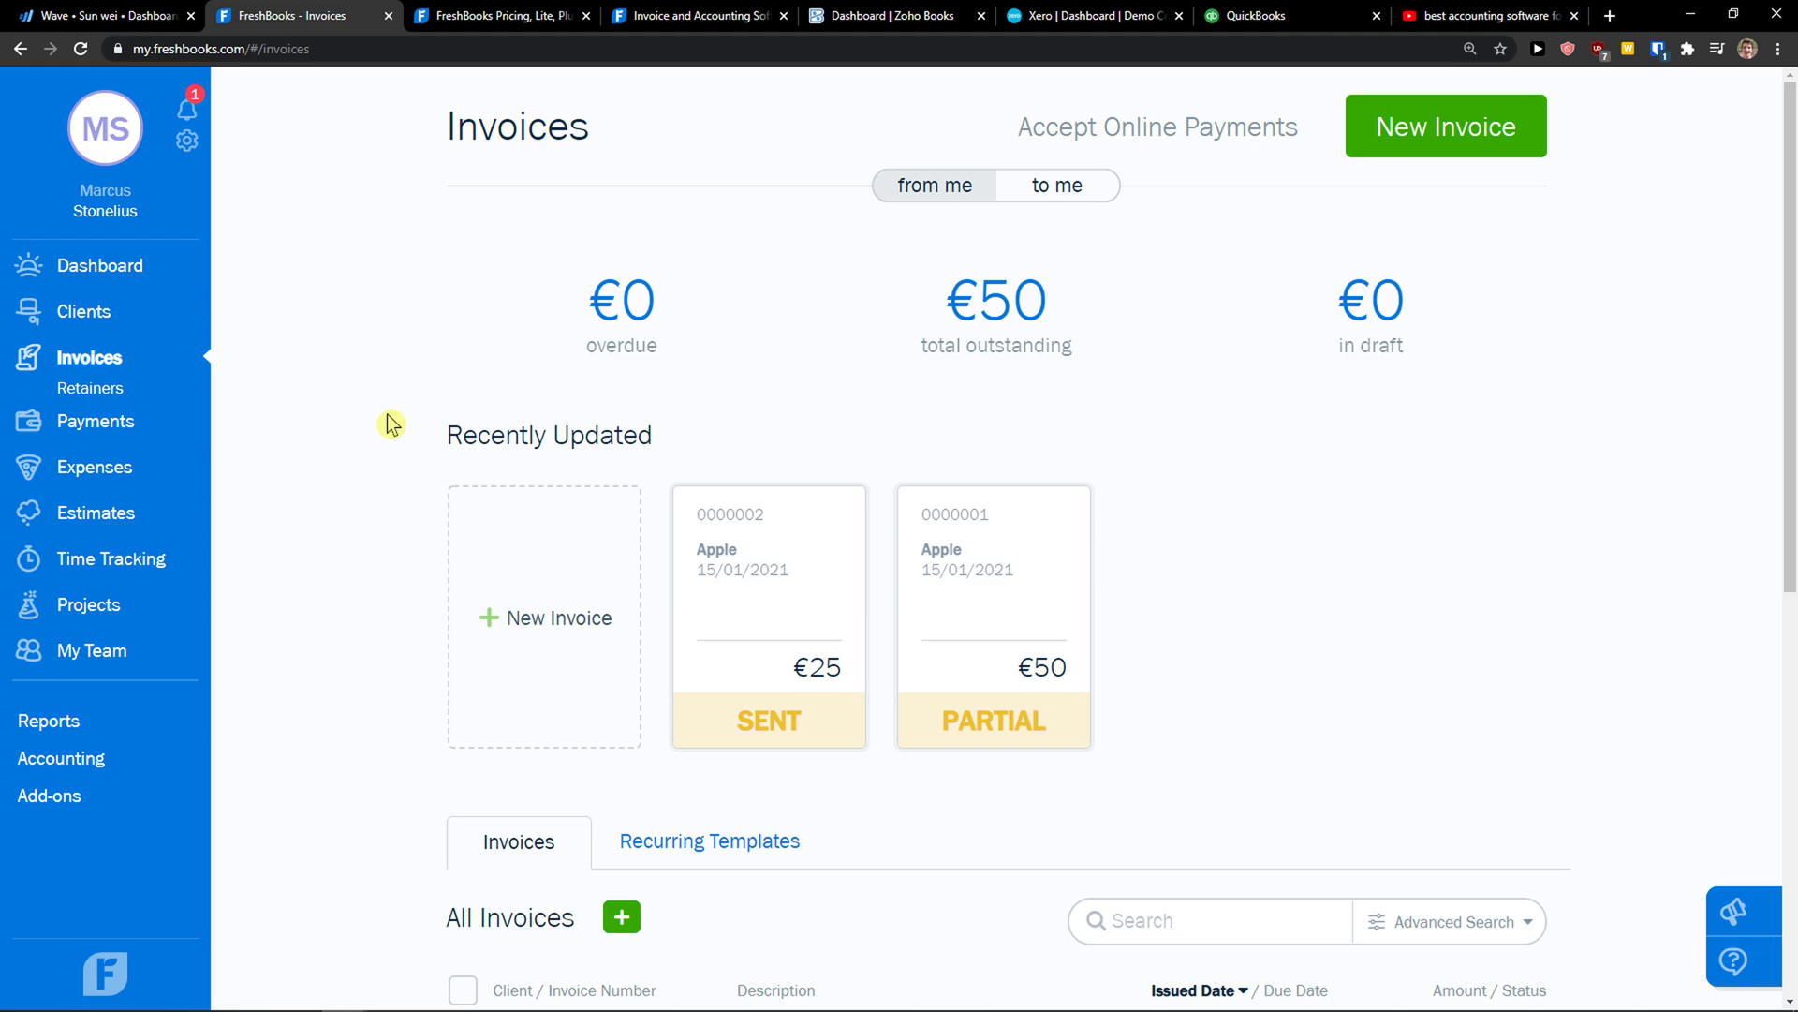
Start new FreshBooks invoice 0000003 billed to the Apple client
left_click(1395, 142)
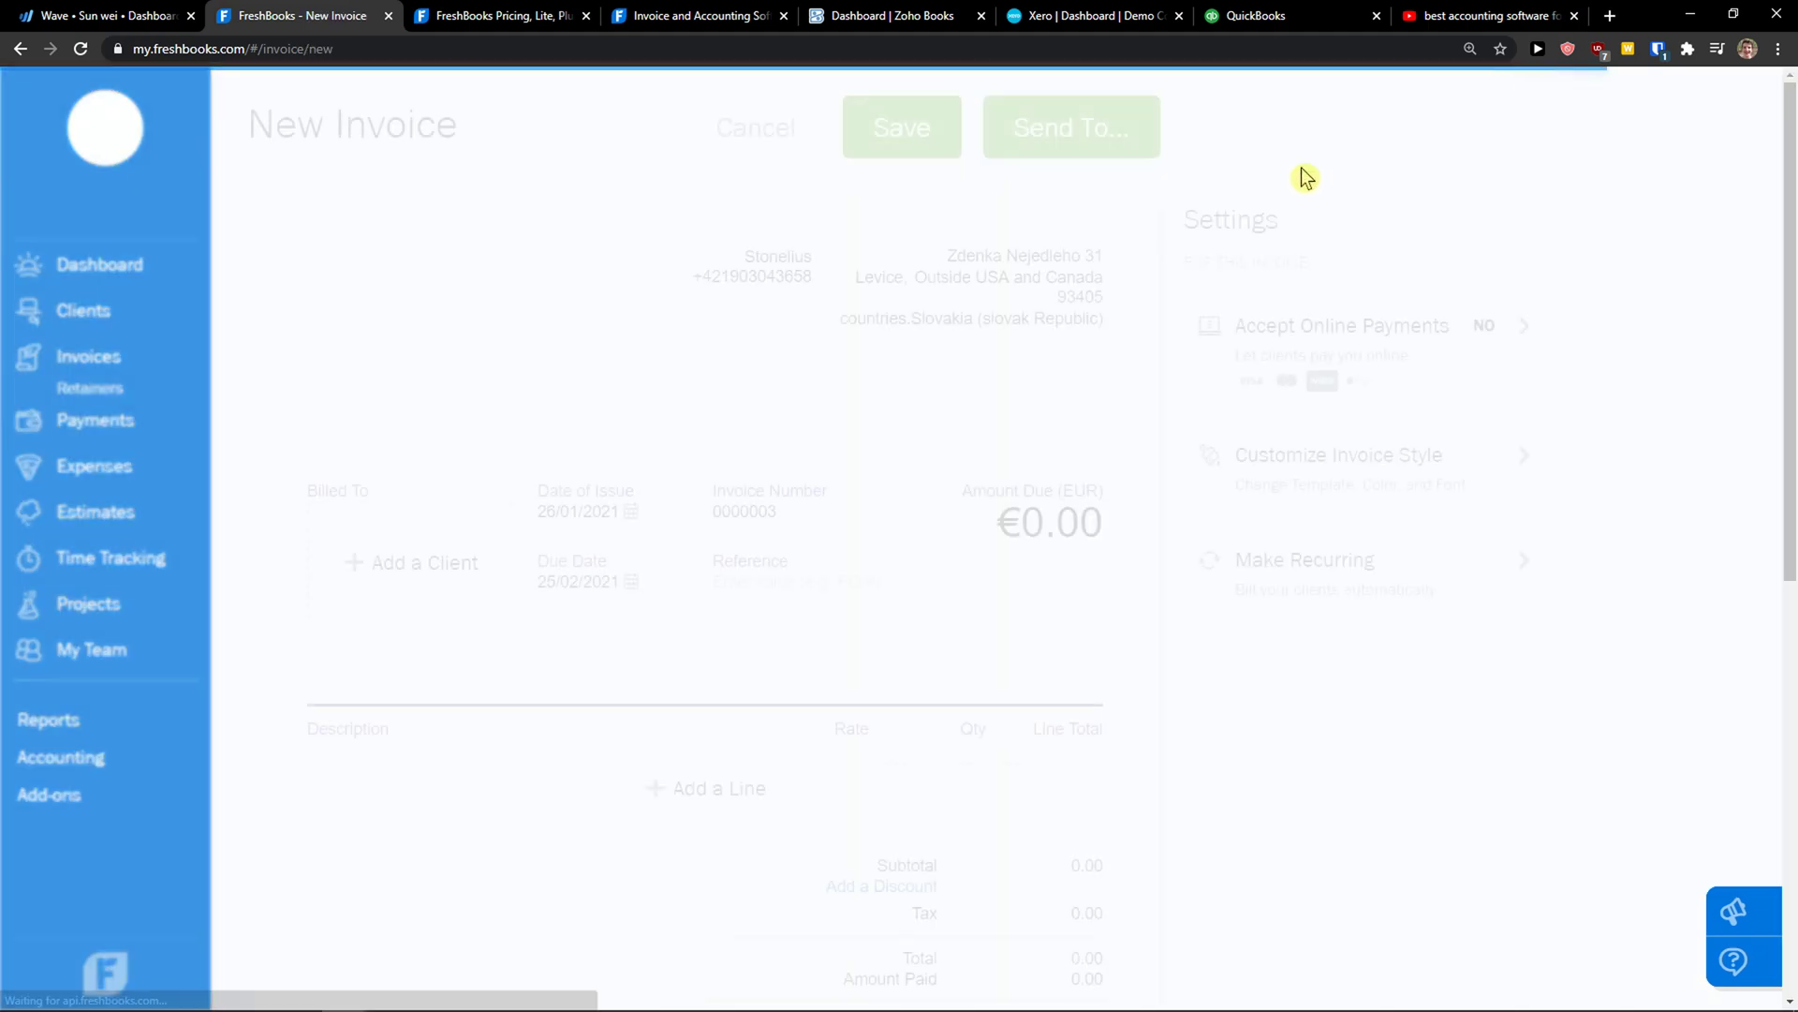
scroll(422, 514, "down", 1)
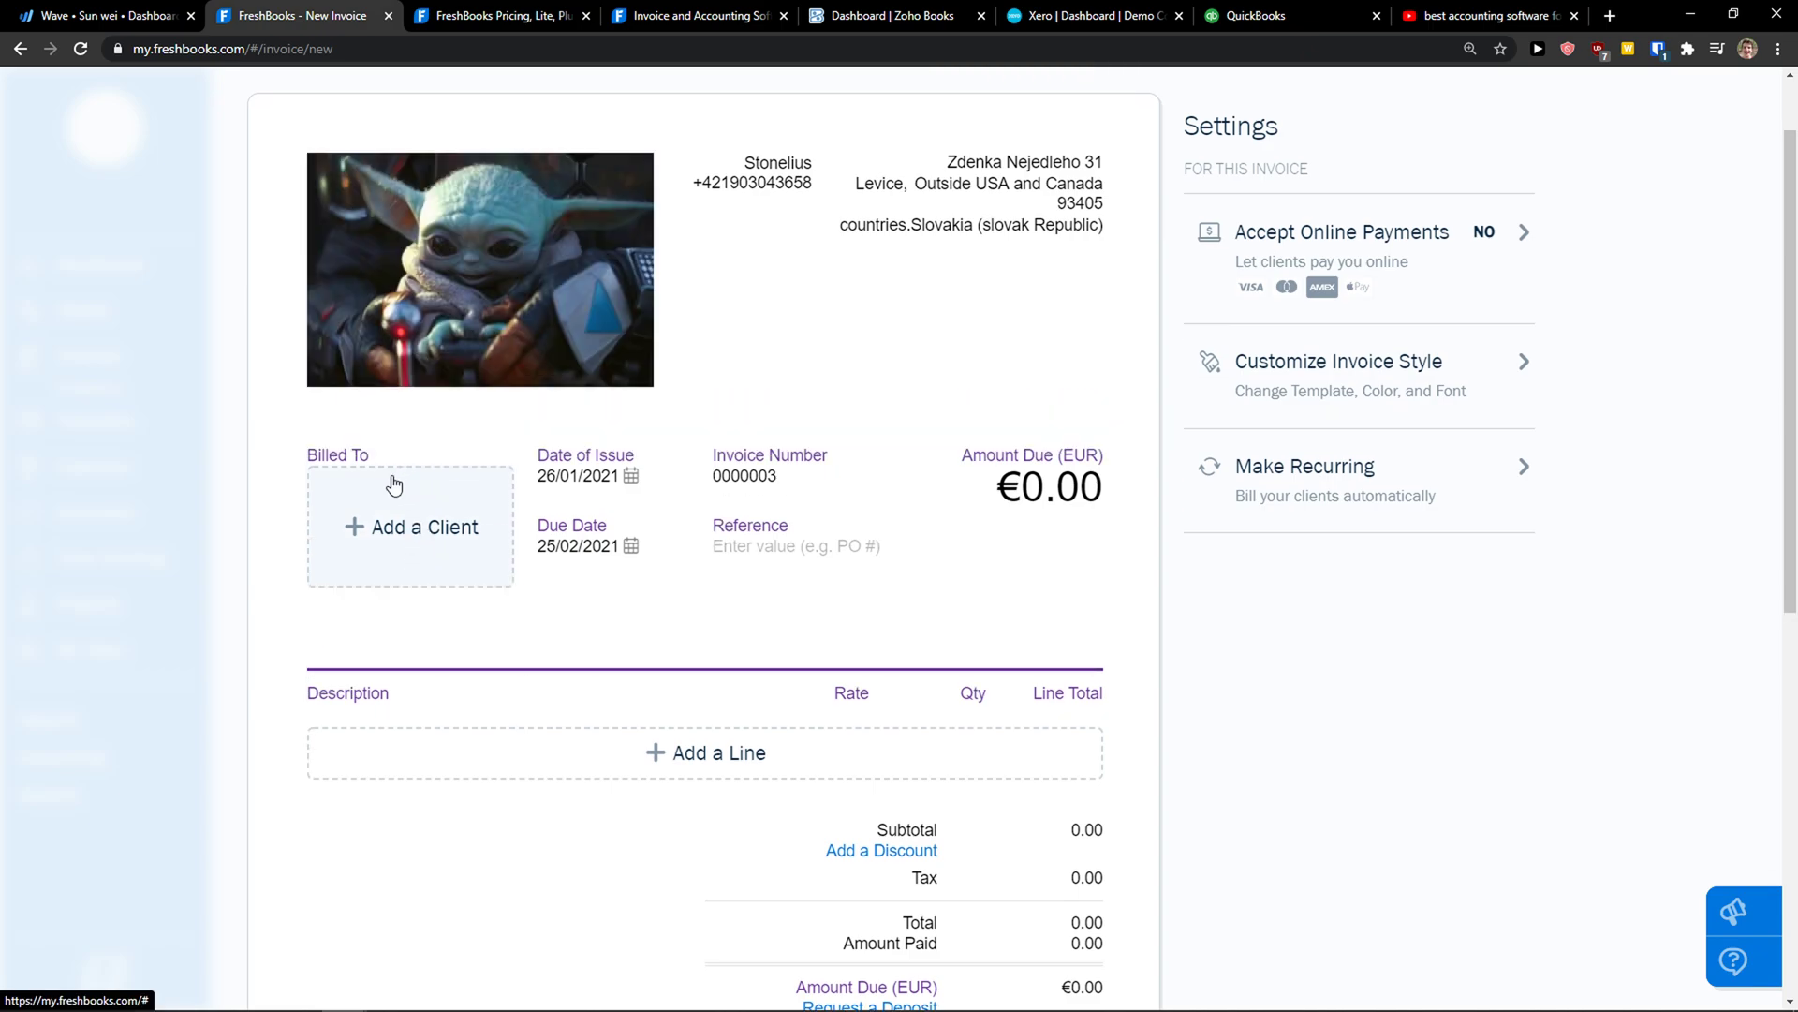
left_click(388, 518)
left_click(432, 575)
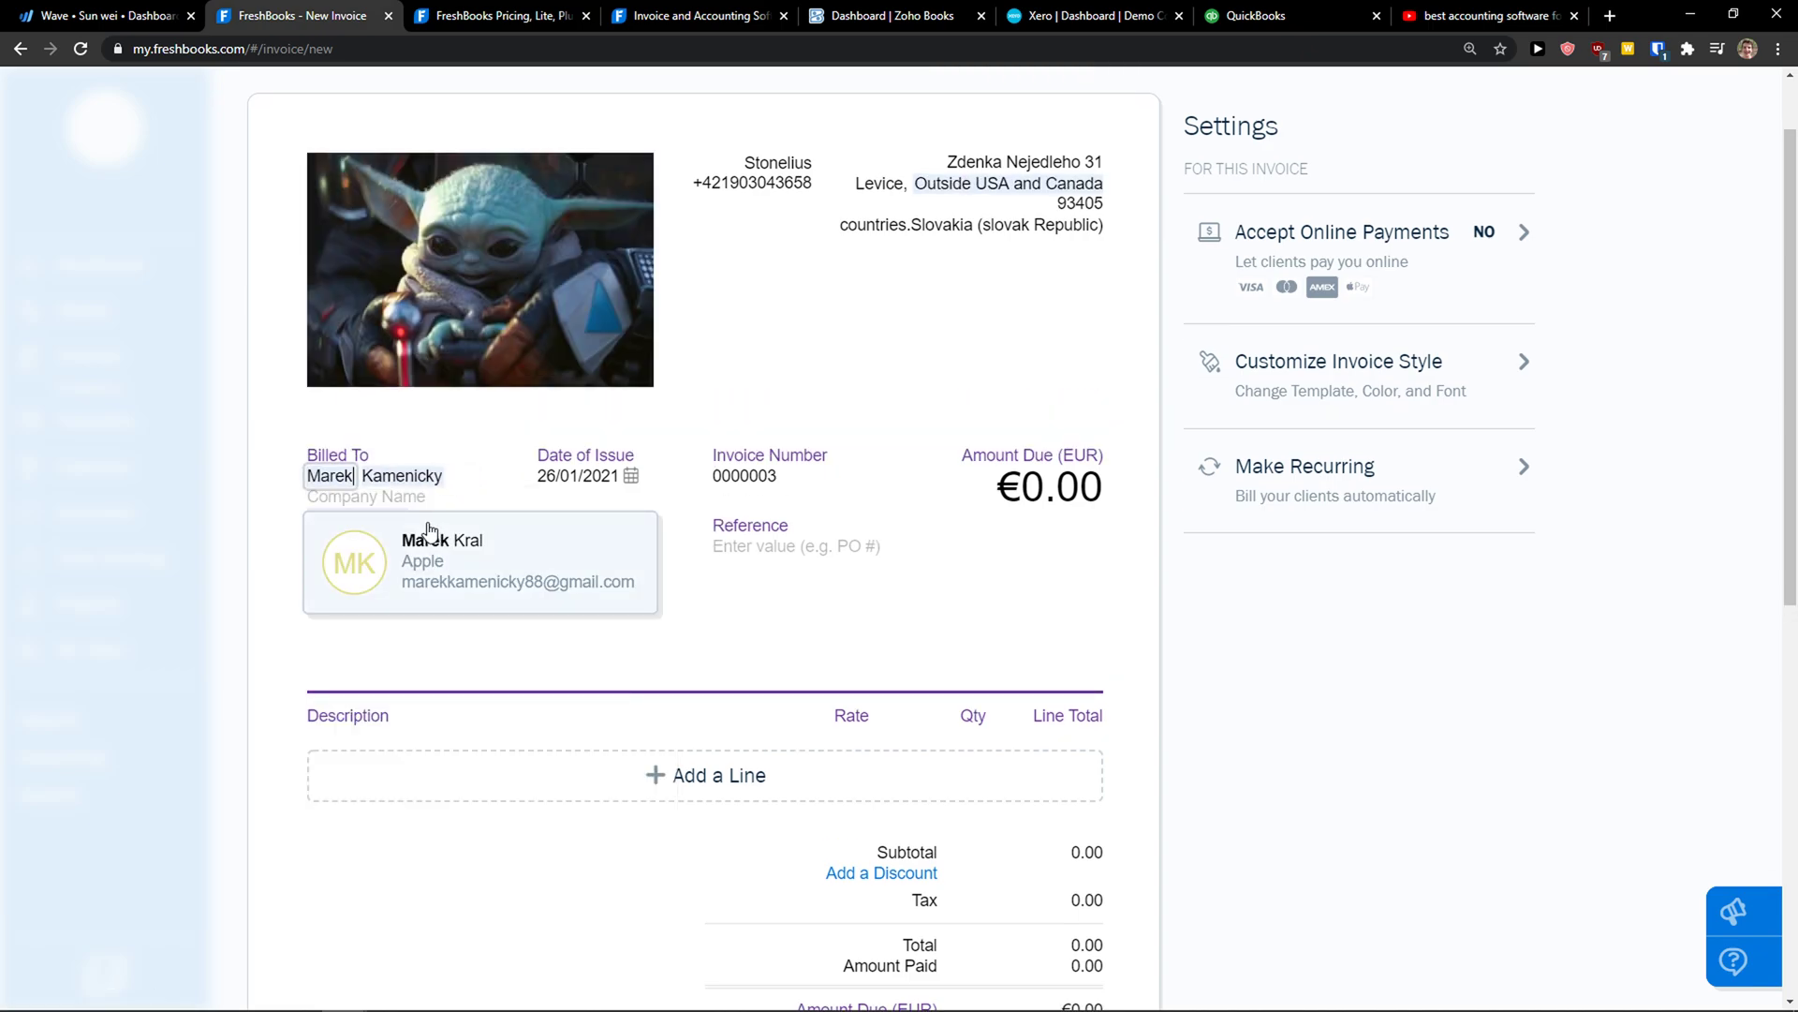
left_click(445, 580)
scroll(393, 478, "down", 2)
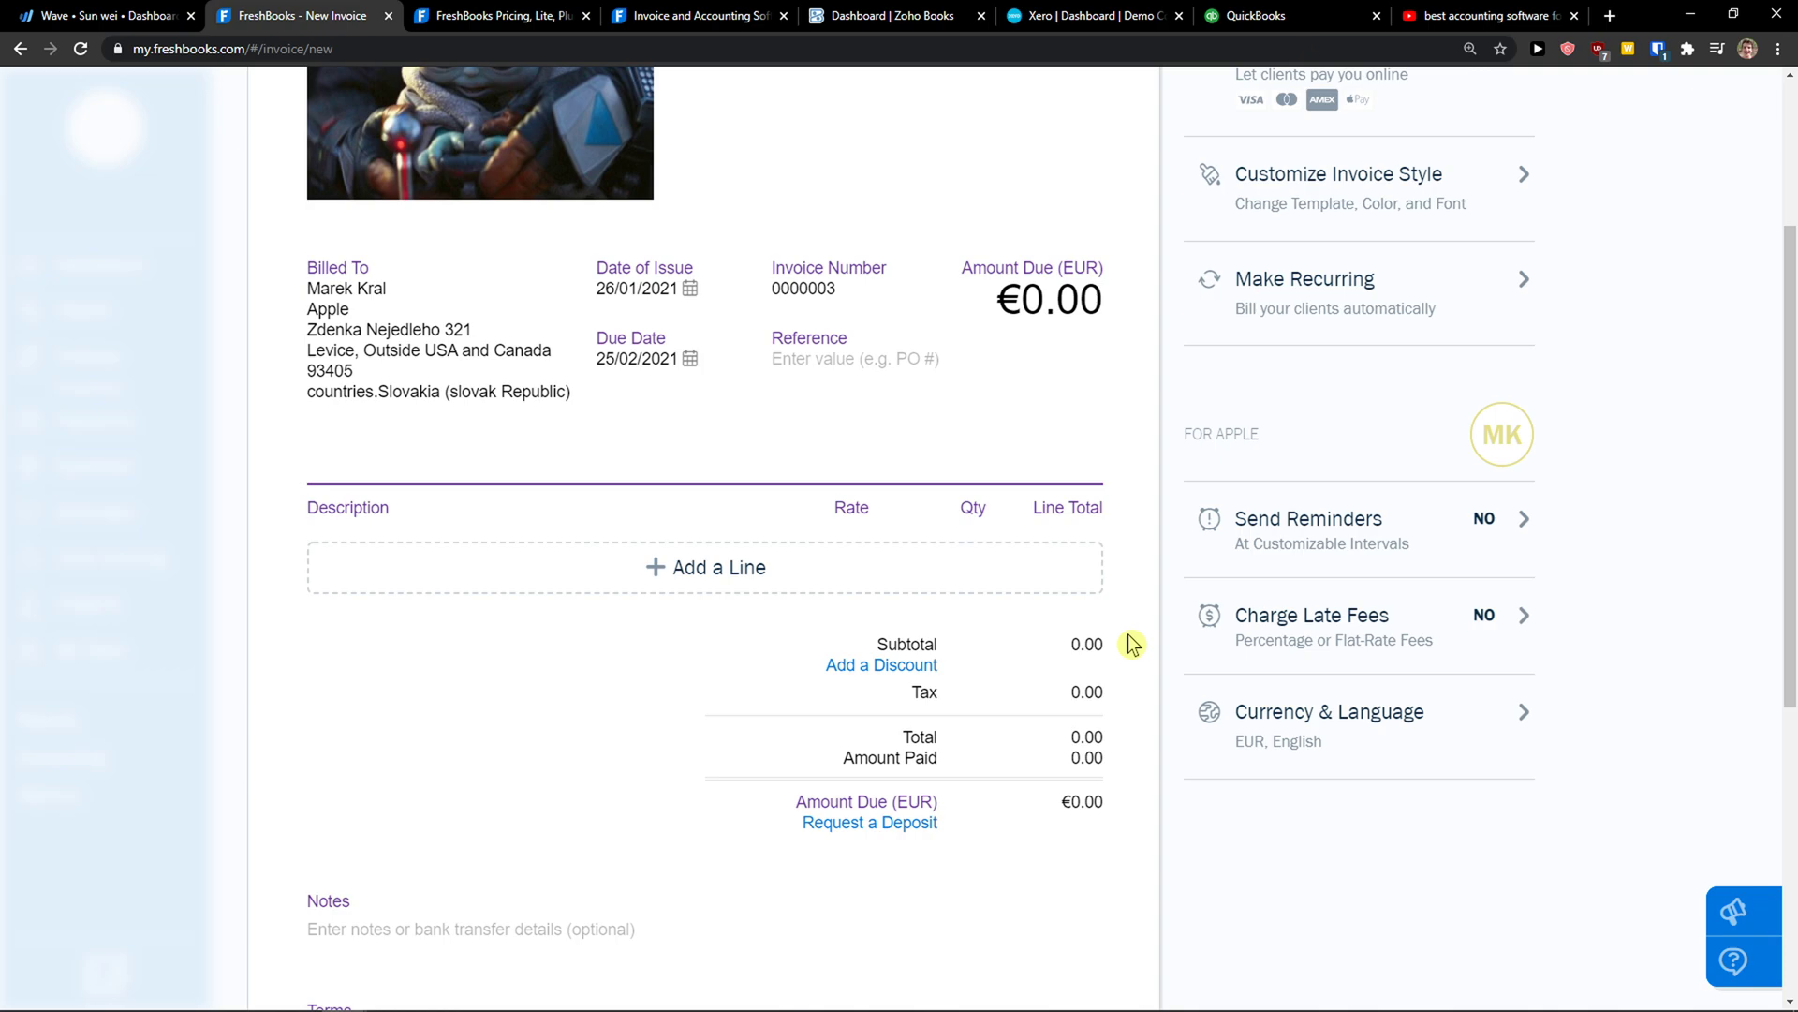
scroll(1319, 630, "up", 1)
scroll(1391, 672, "down", 1)
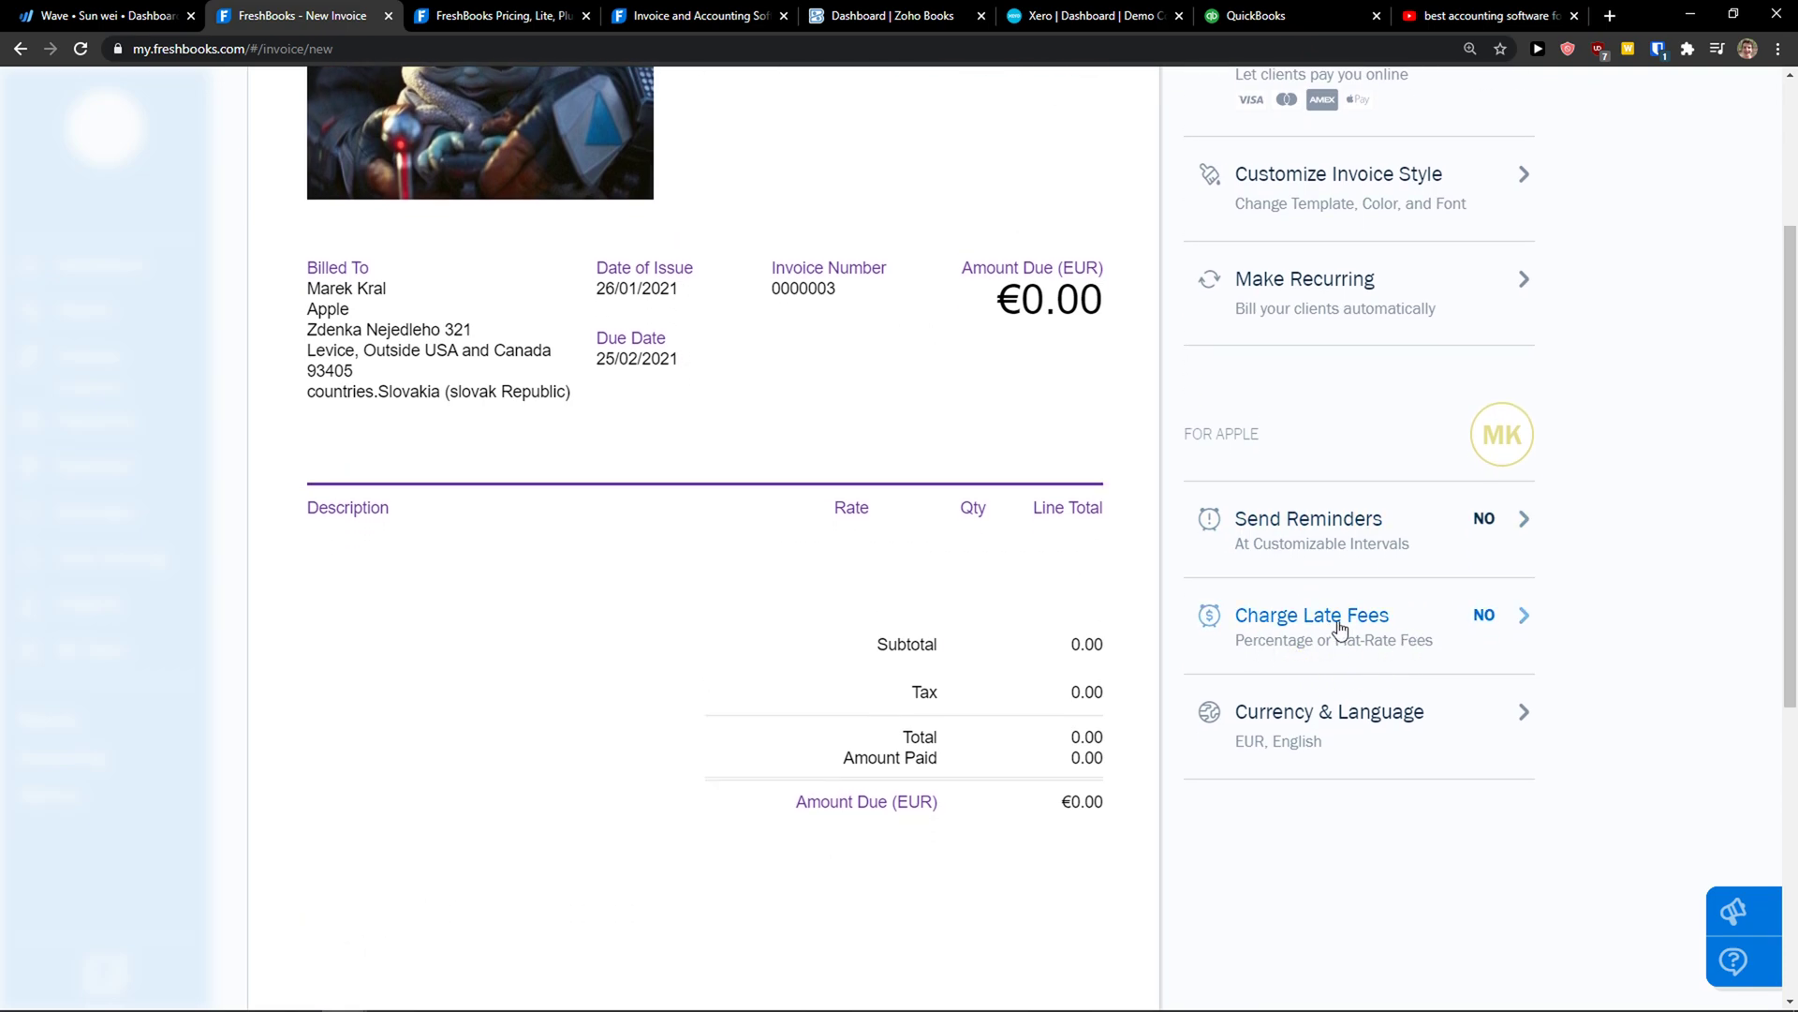
scroll(1384, 638, "up", 1)
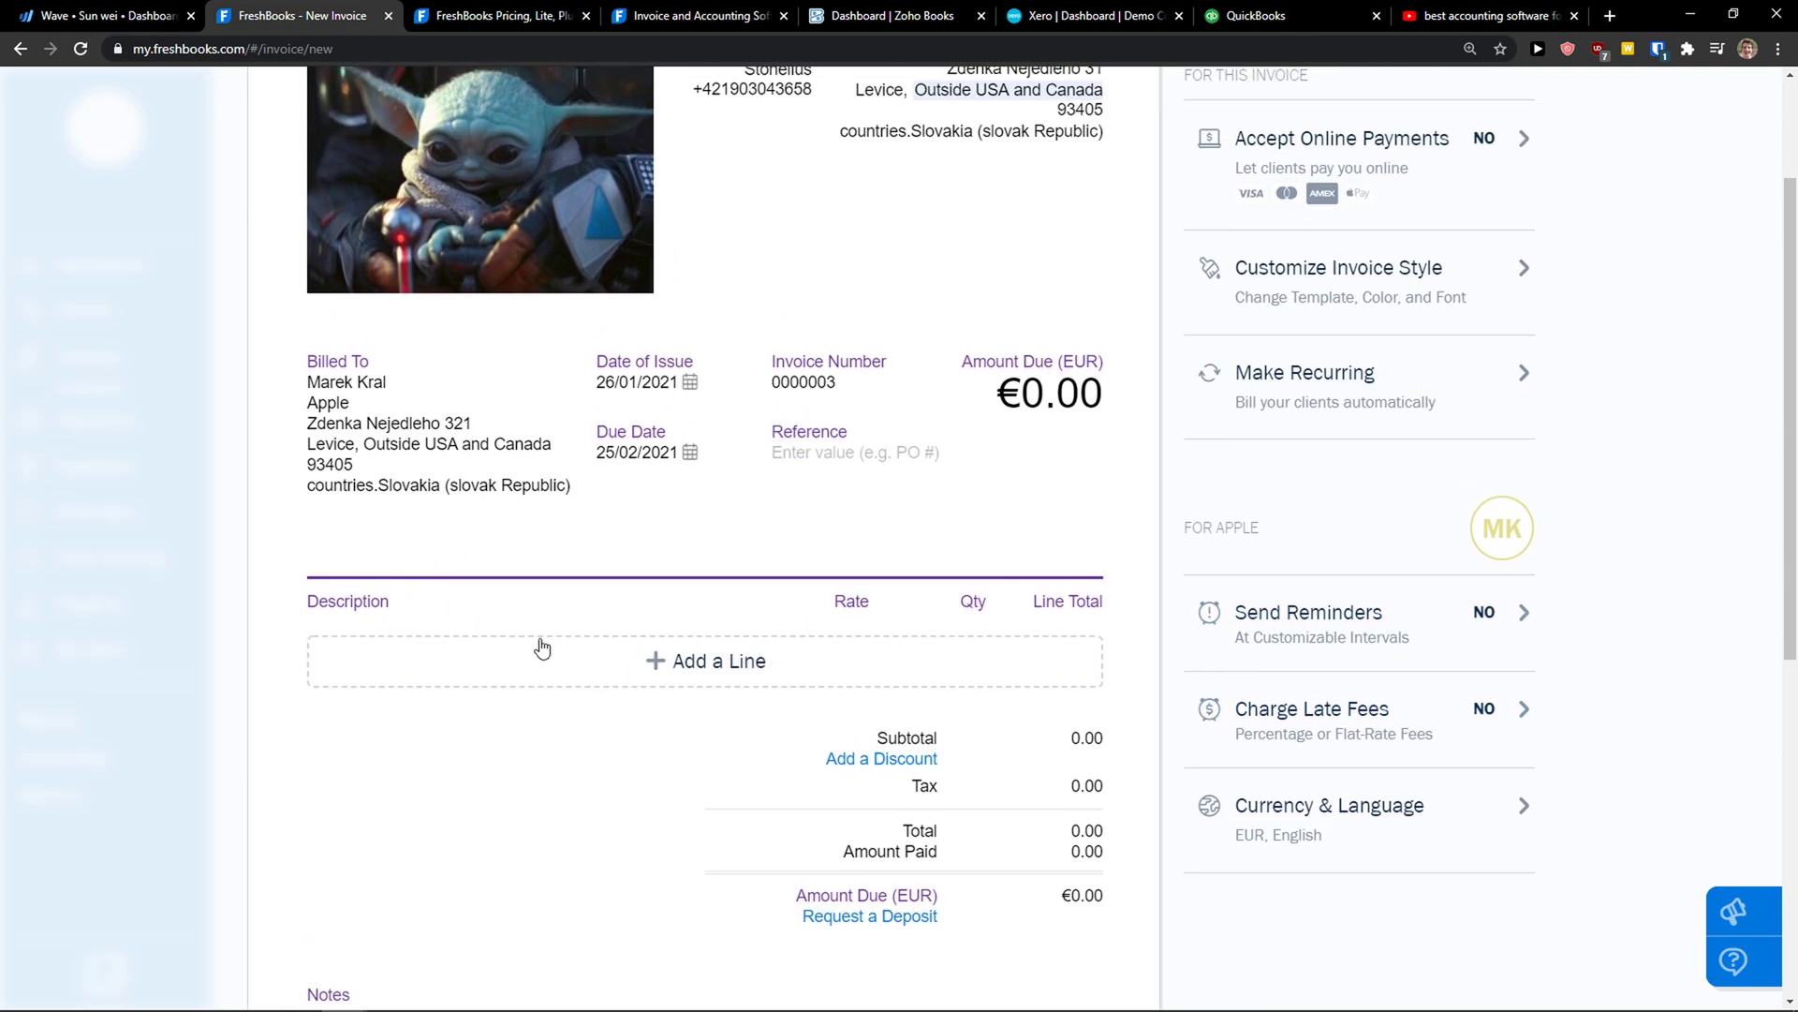
Add one Book line at €50.00 and save the invoice
left_click(453, 664)
left_click(403, 739)
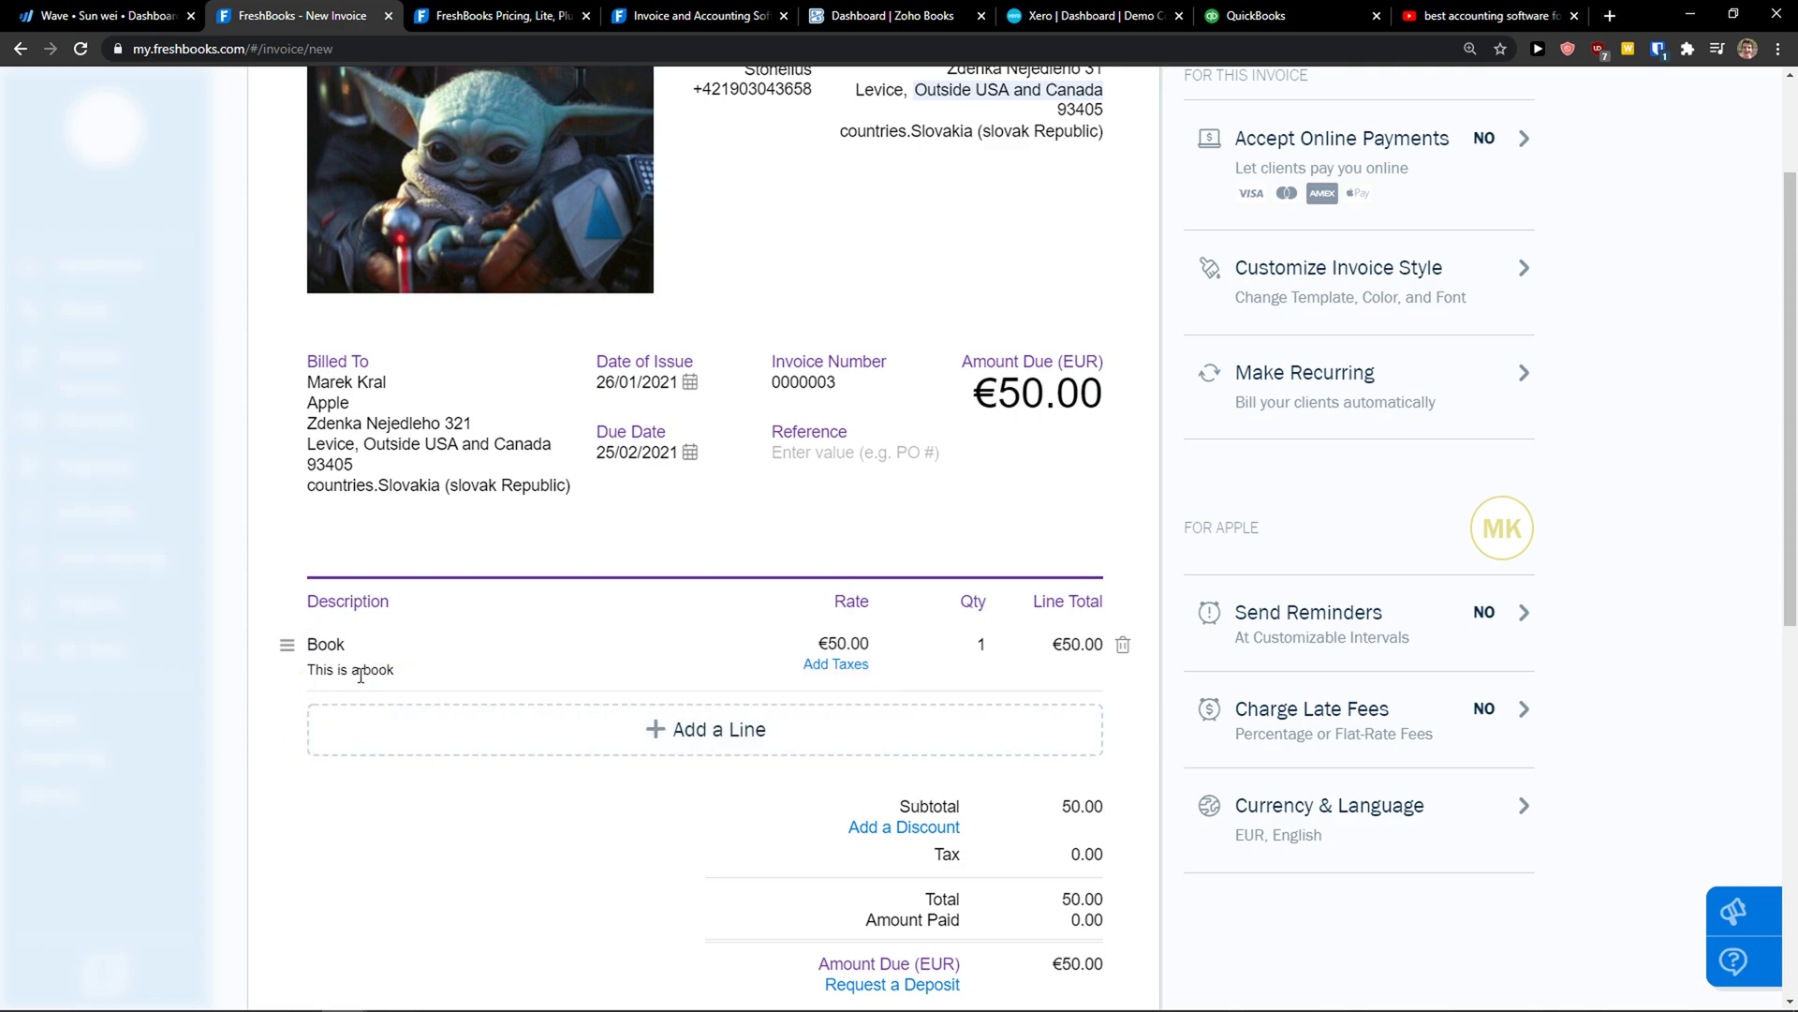
scroll(252, 706, "up", 2)
left_click(878, 145)
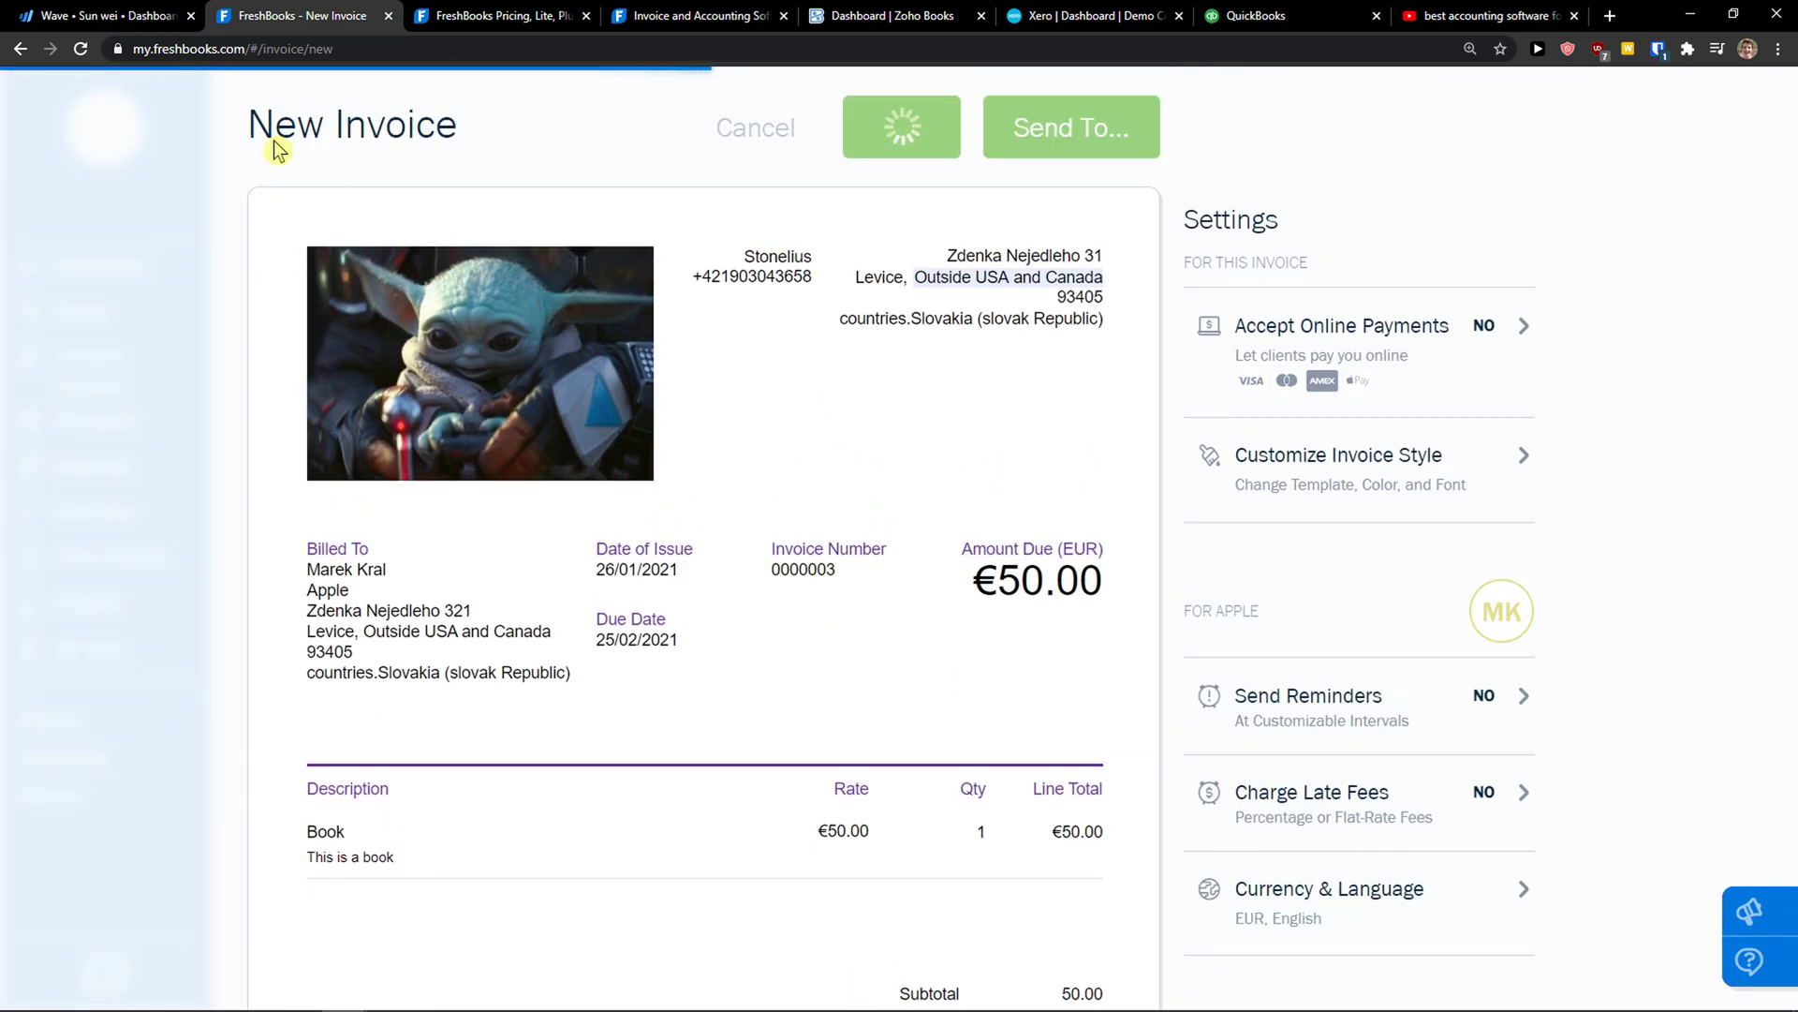
Look through the FreshBooks Reports overview cards
scroll(642, 704, "down", 5)
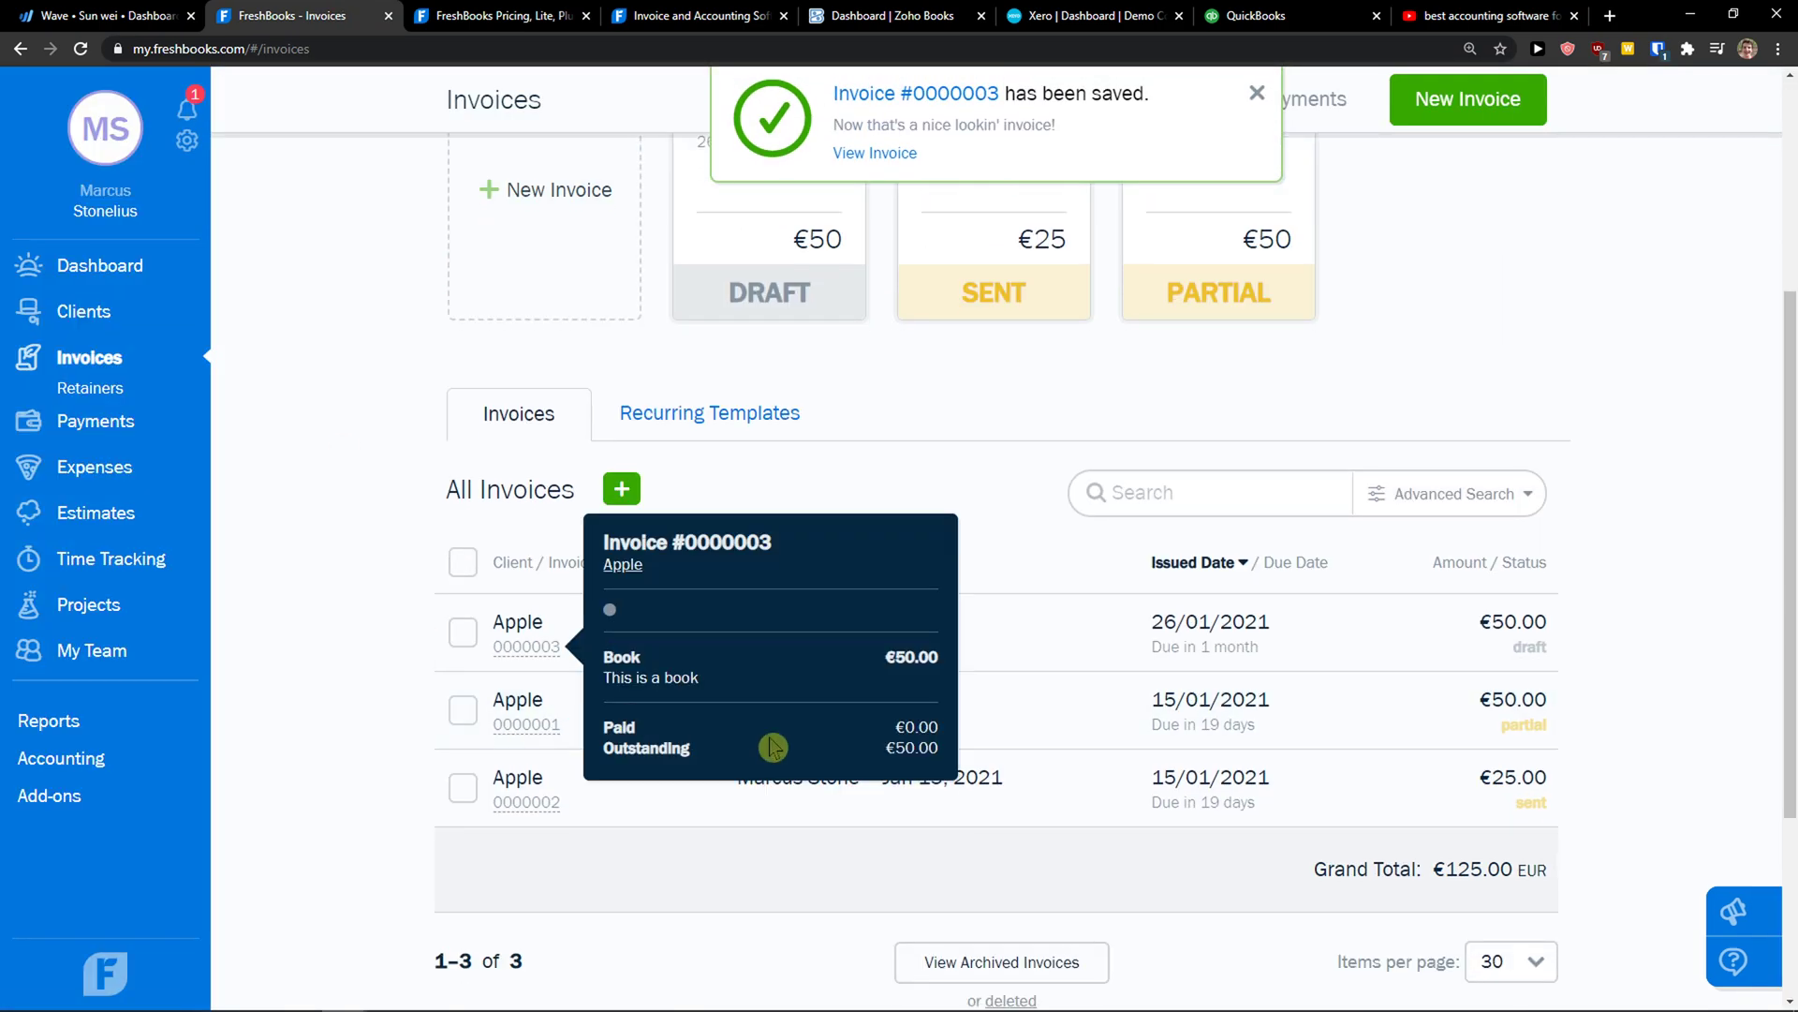
scroll(309, 642, "up", 5)
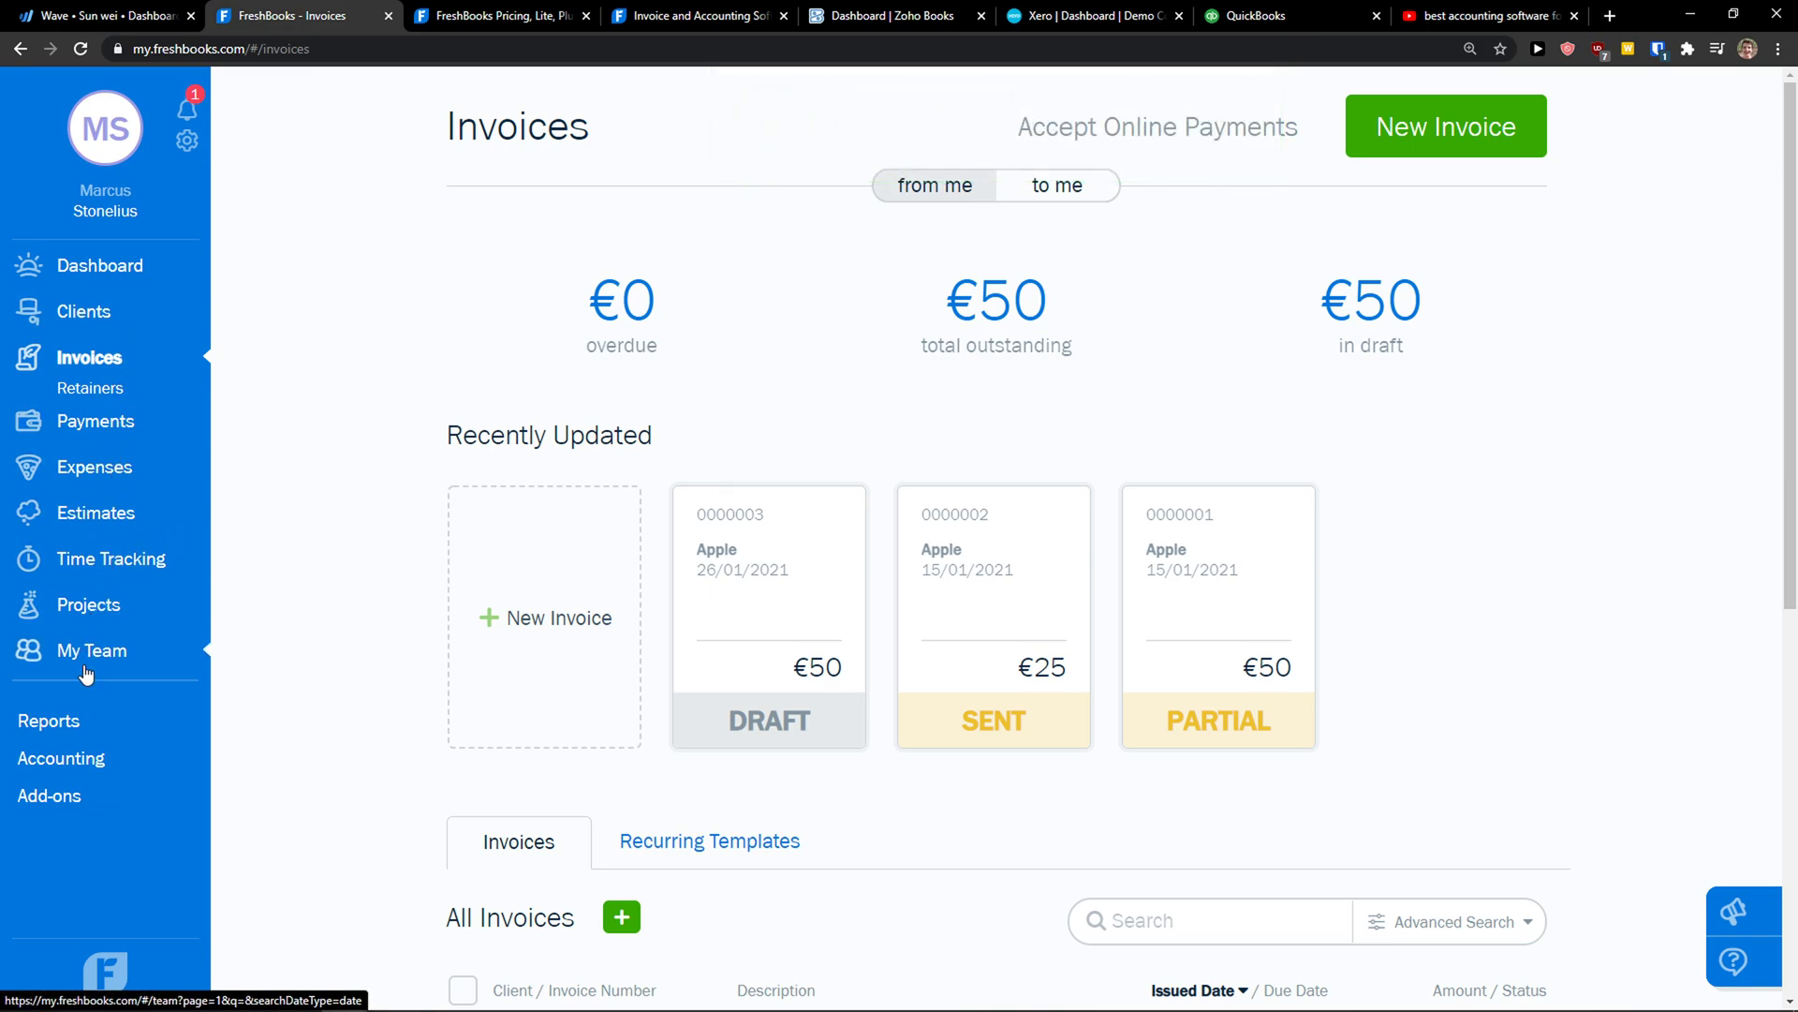
left_click(48, 719)
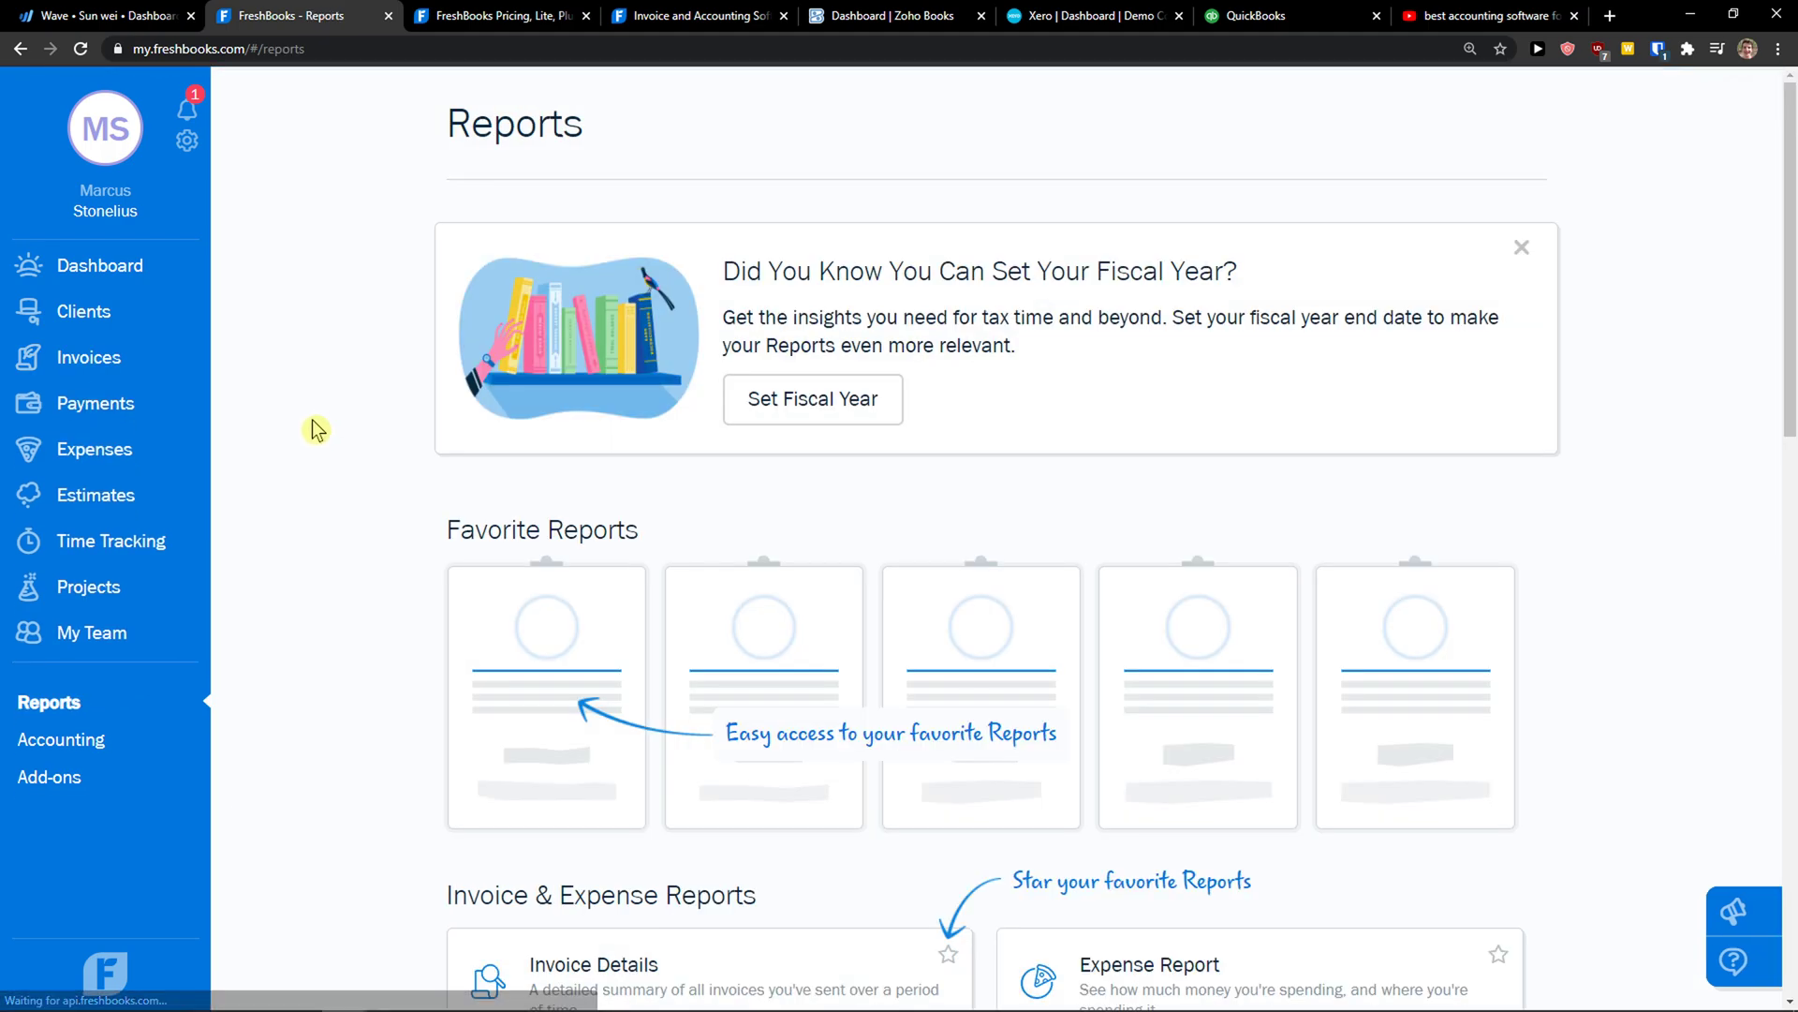
scroll(337, 440, "down", 15)
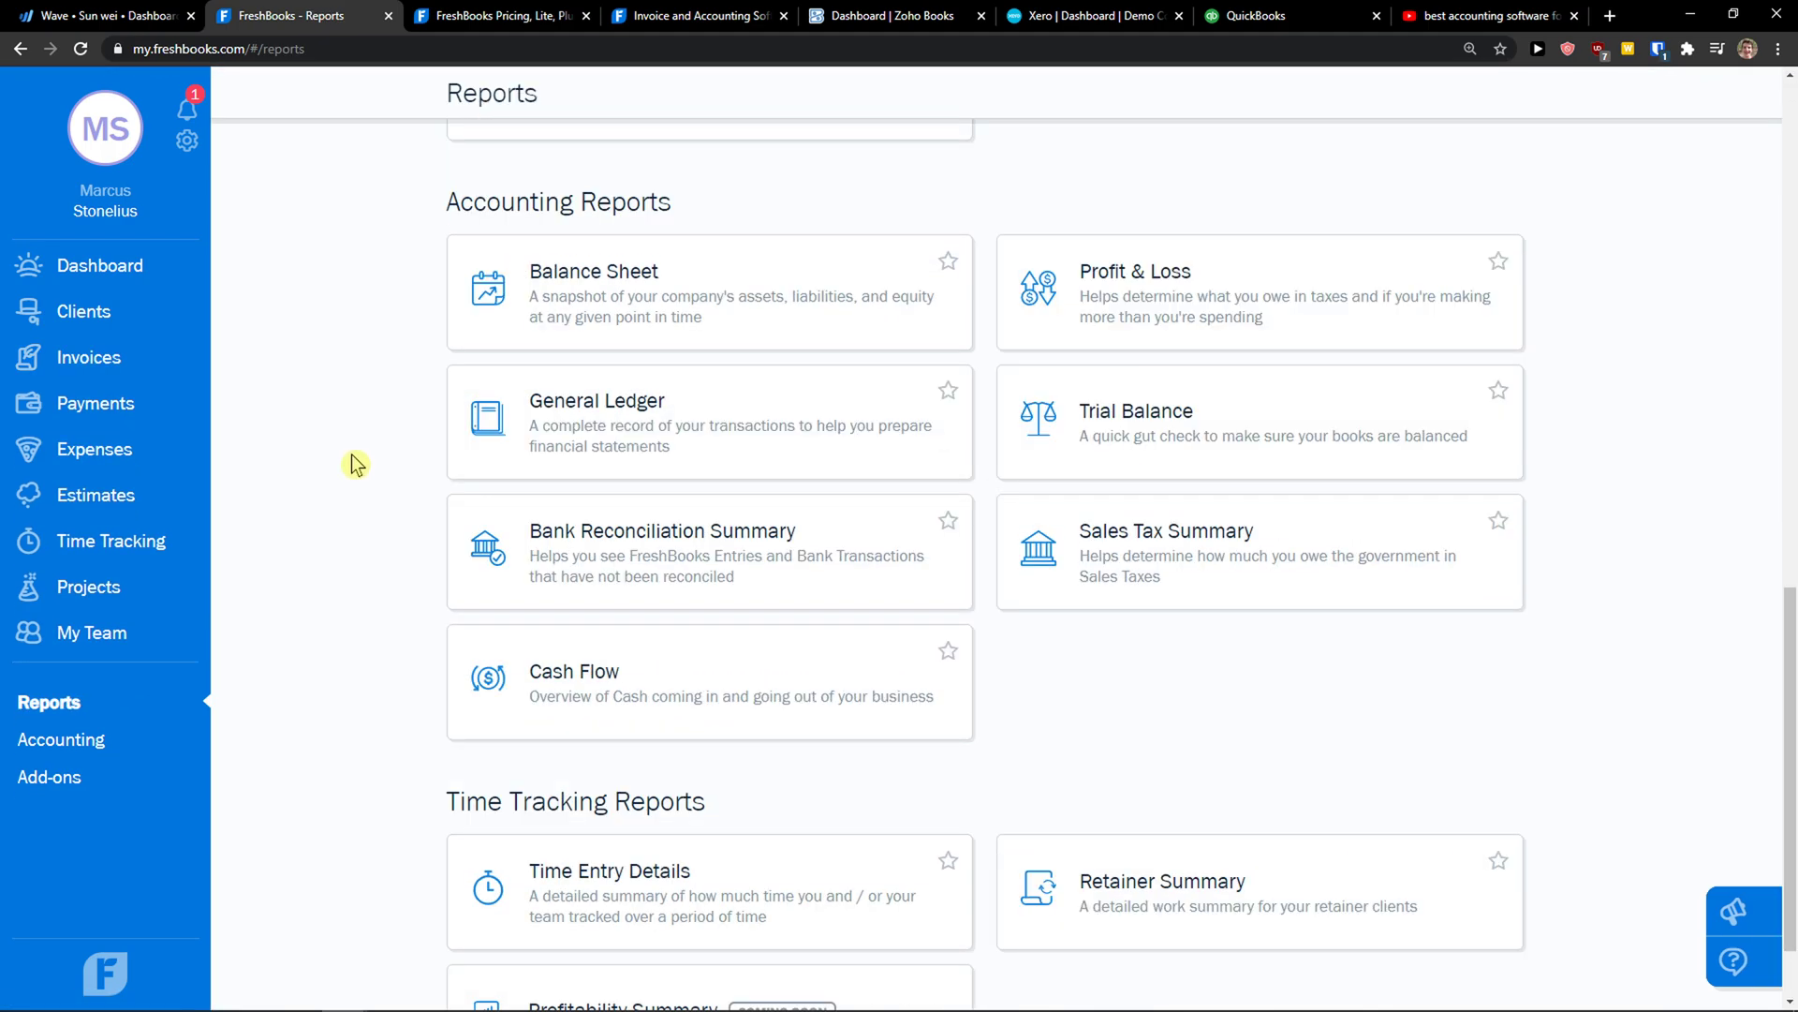
scroll(352, 468, "up", 3)
scroll(350, 476, "down", 4)
scroll(332, 492, "up", 5)
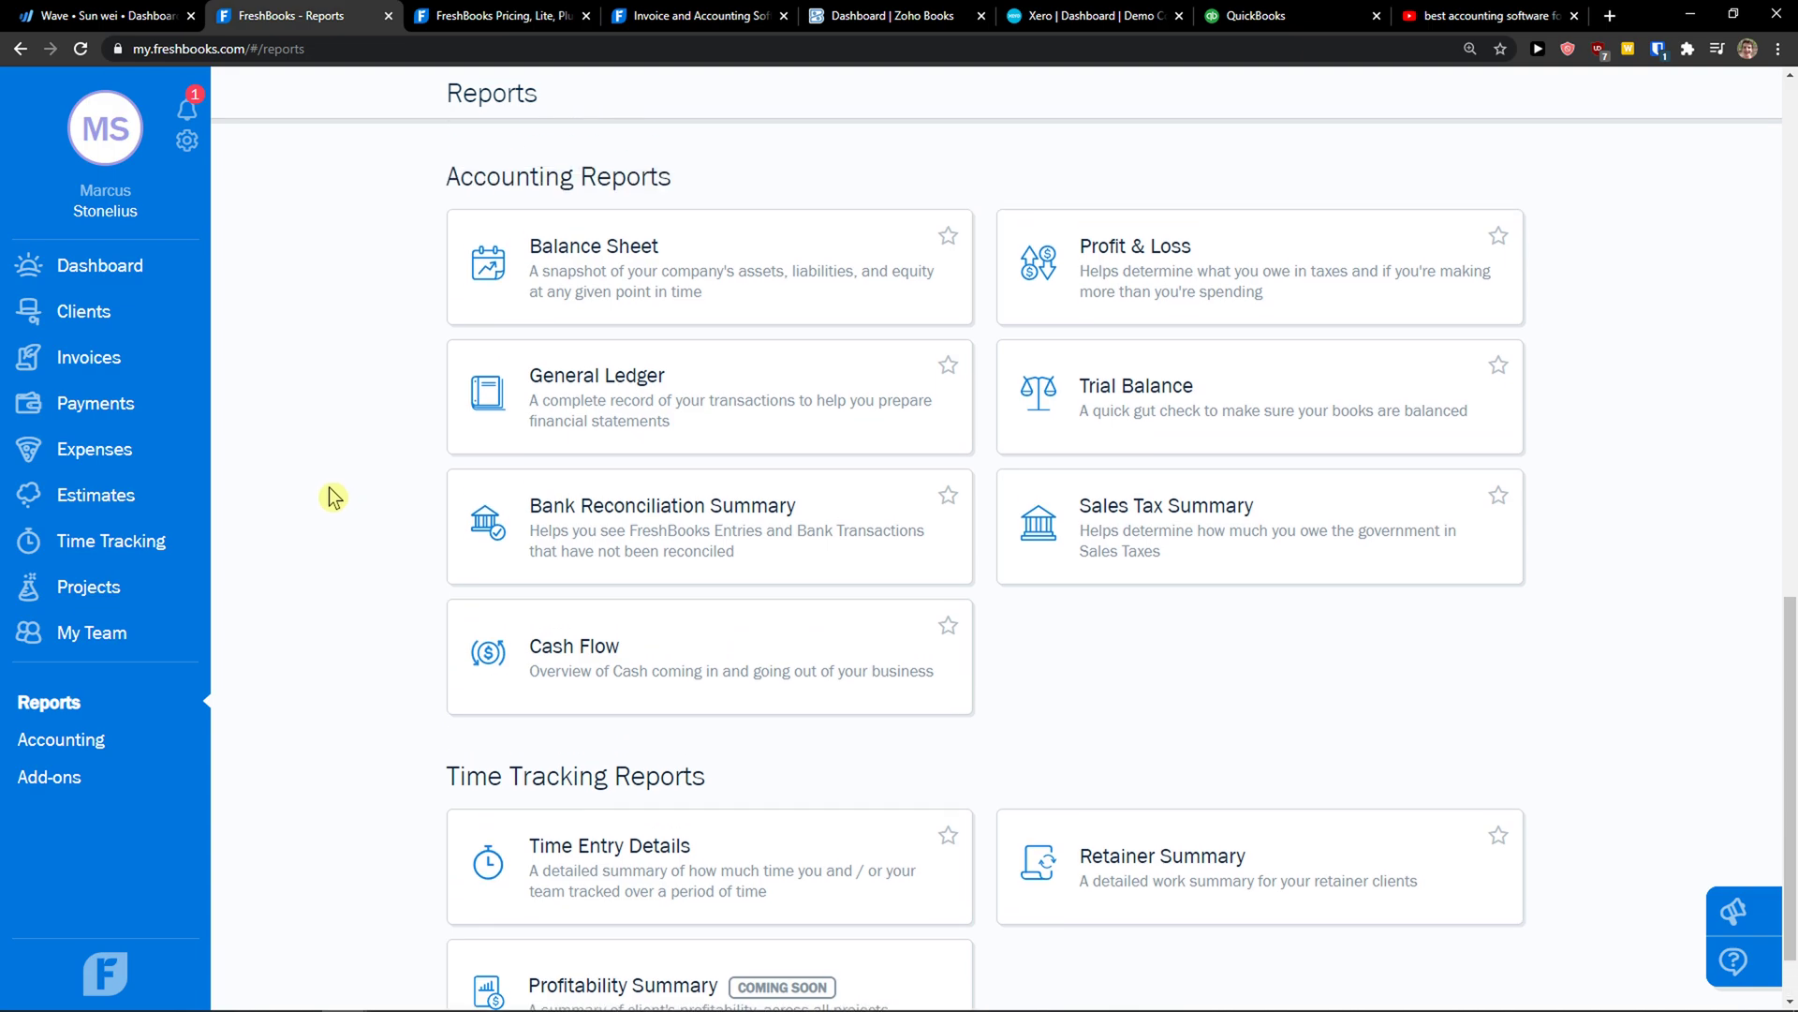
Show the Projects page with Apple Project, 2 of 10 hours at €50.00 flat rate
left_click(103, 597)
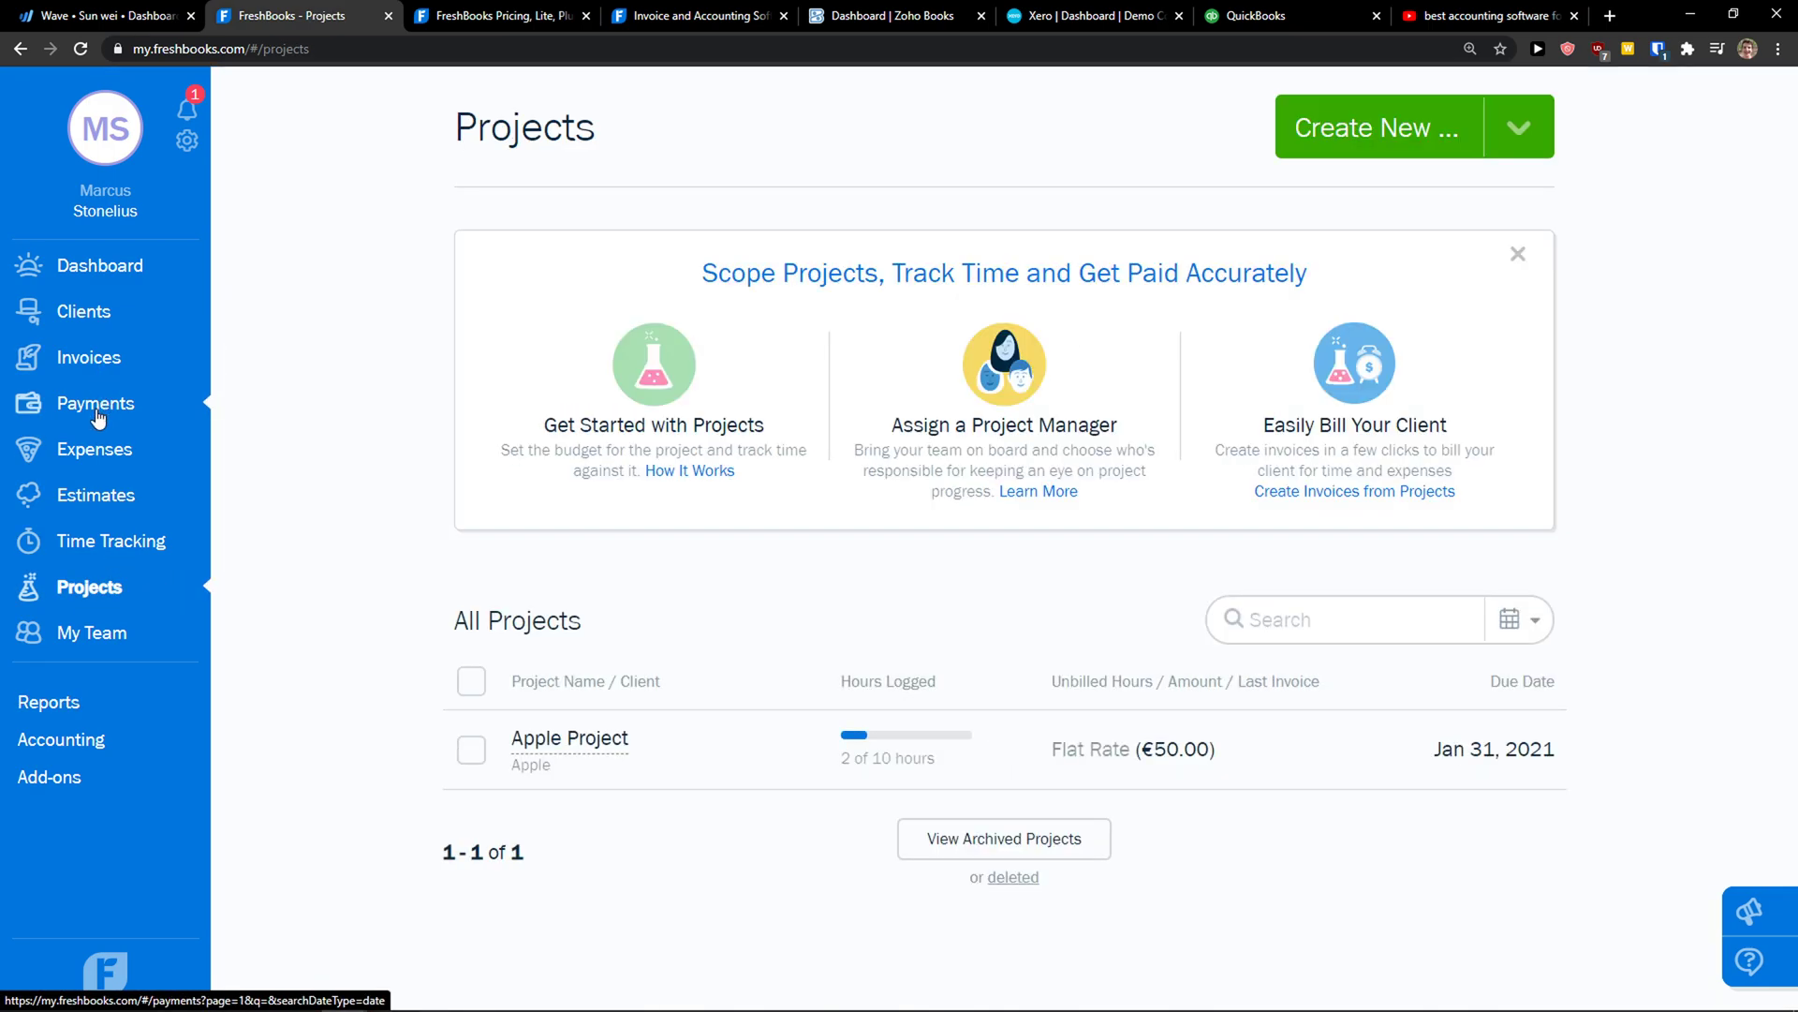
left_click(155, 15)
left_click(263, 17)
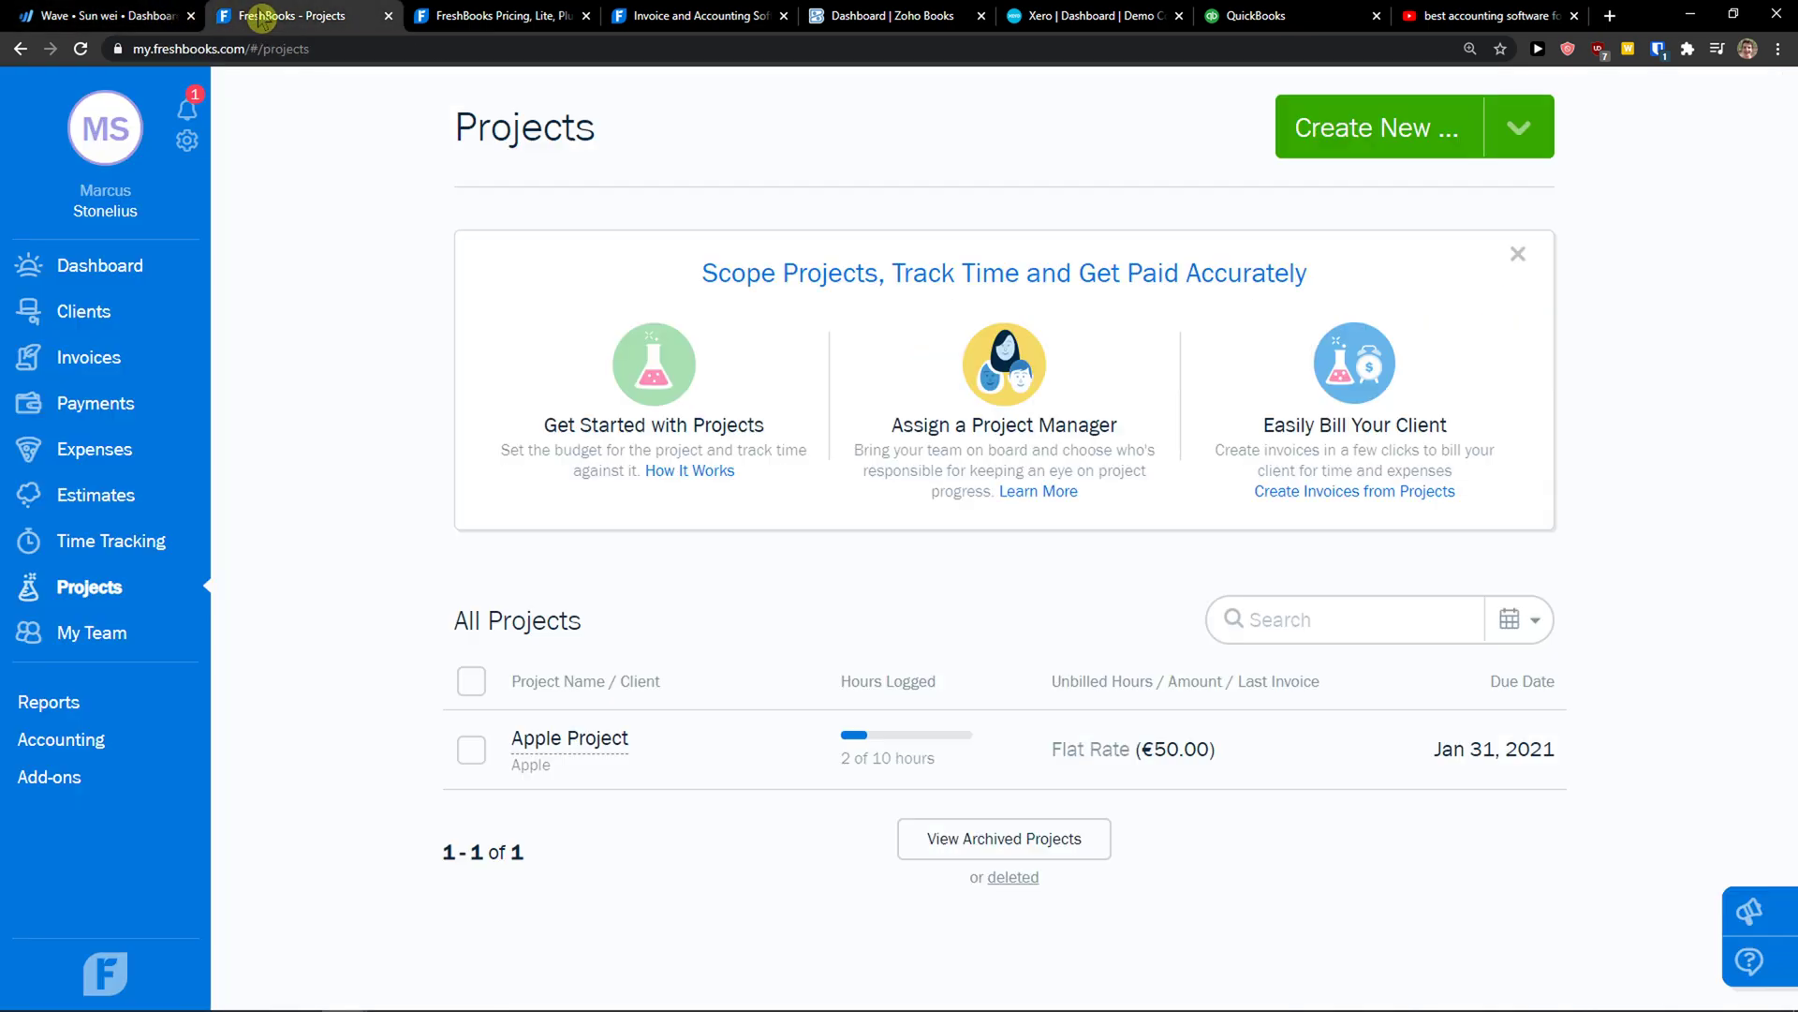
Review FreshBooks pricing plans, highlighting the Lite plan's 5 Billable Clients limit
left_click(481, 15)
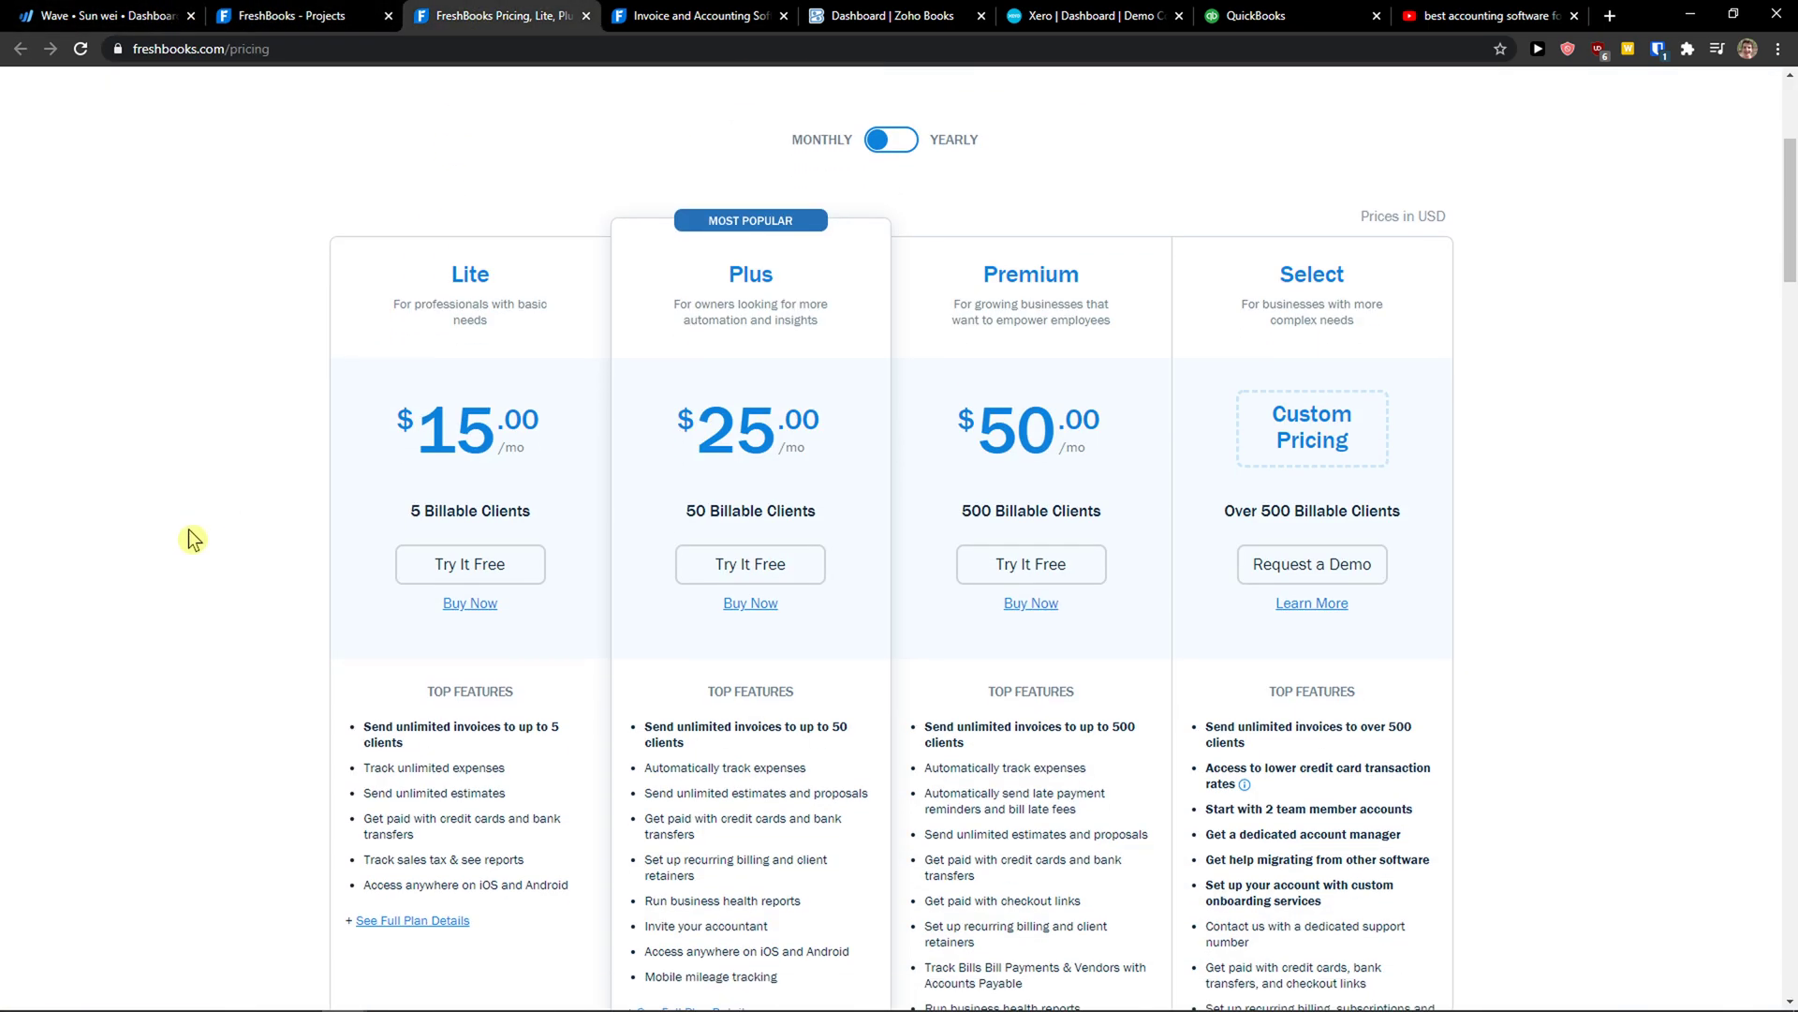
scroll(190, 540, "up", 1)
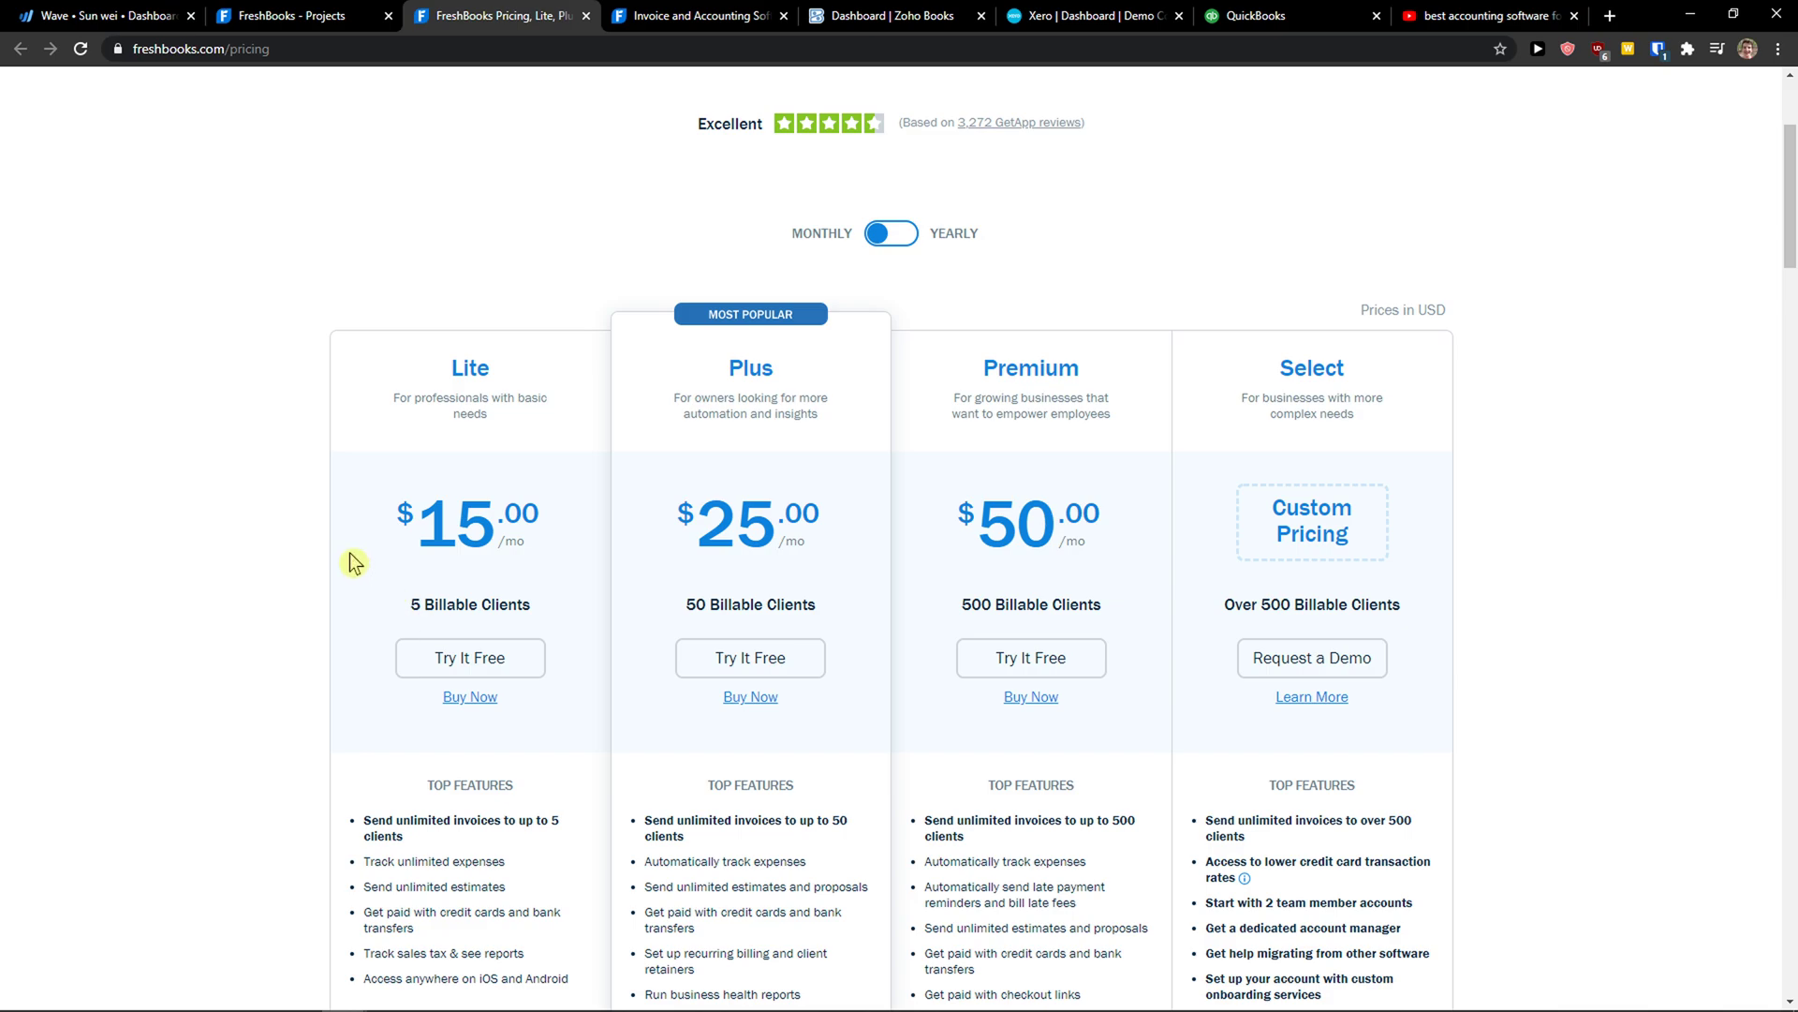
left_click_drag(405, 604, 530, 620)
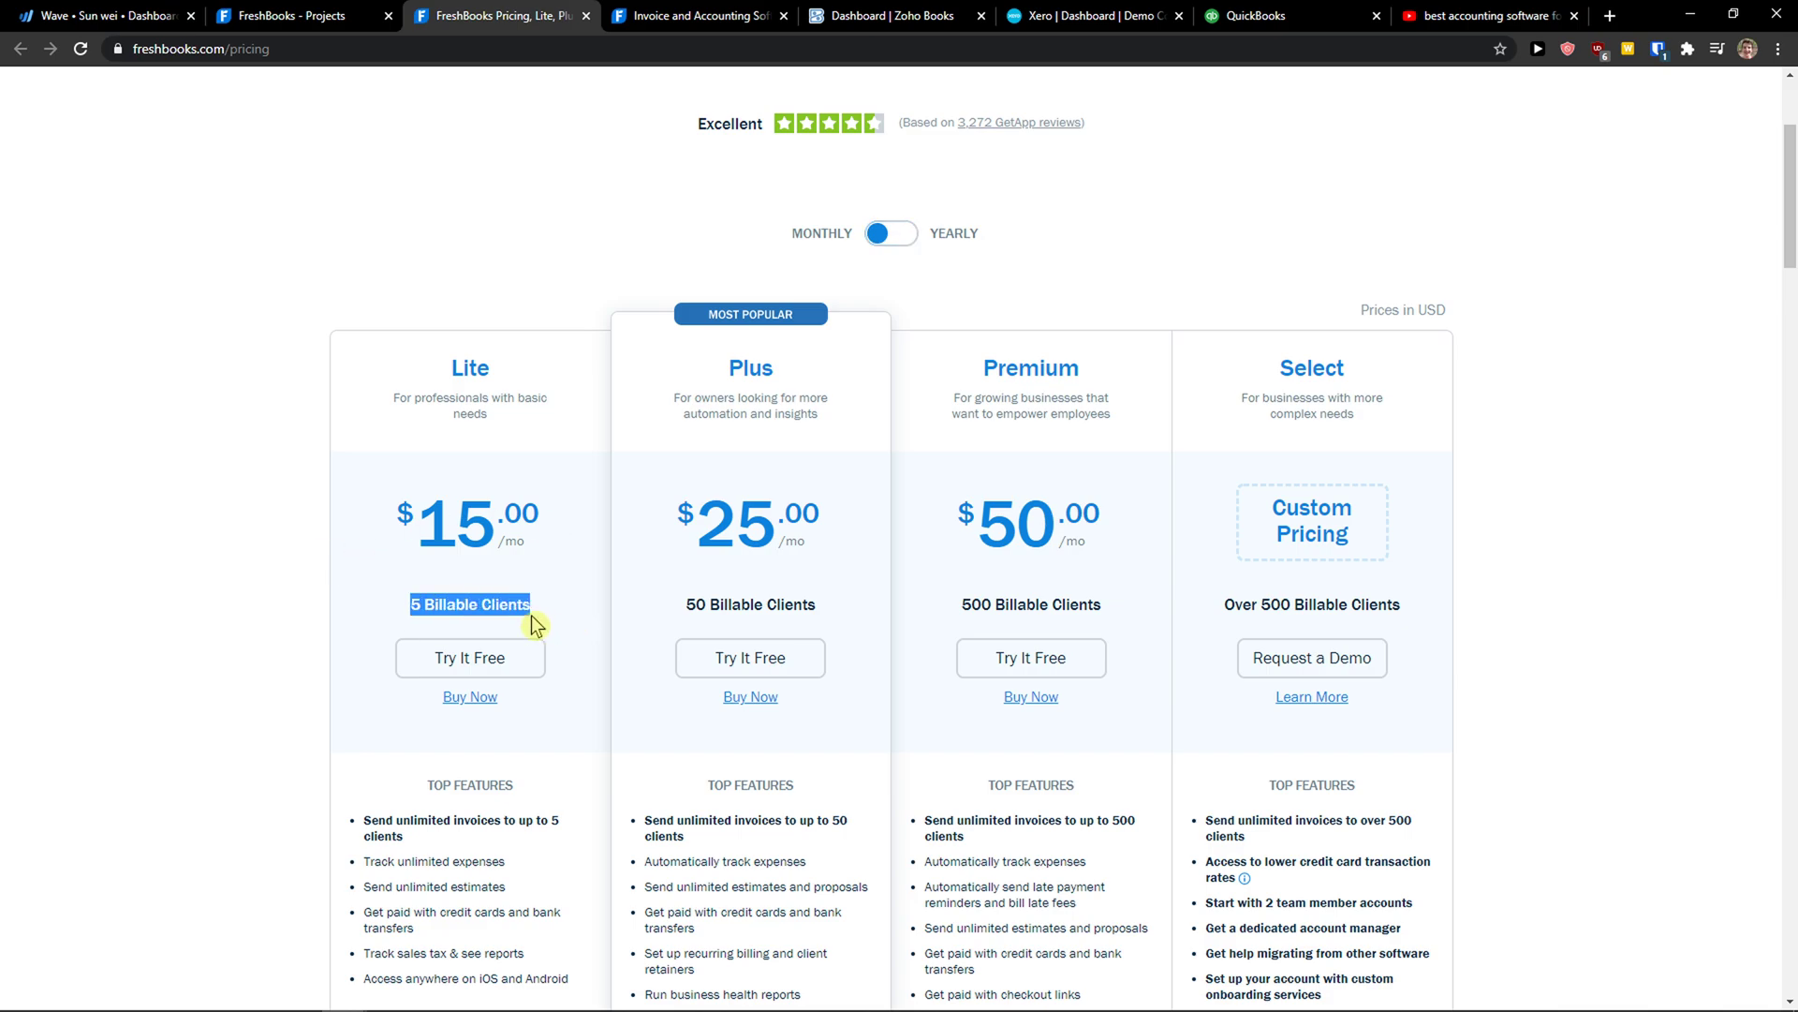
scroll(656, 543, "down", 1)
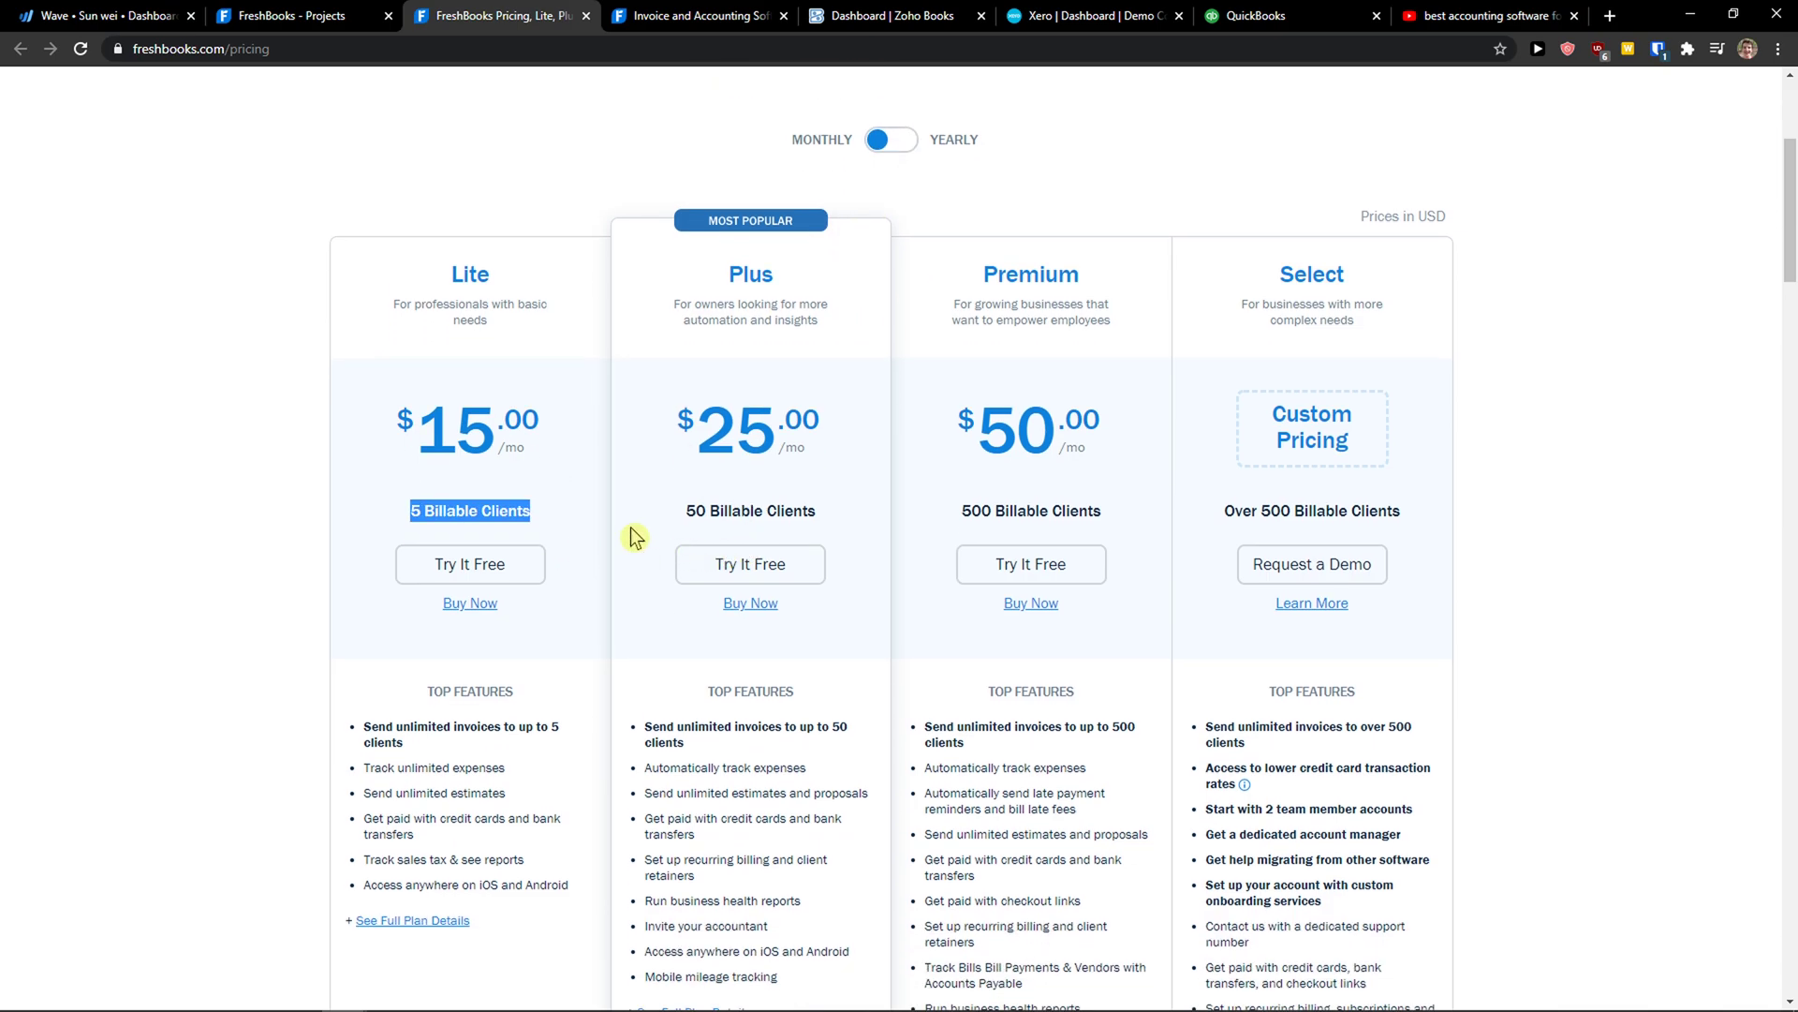
left_click(635, 537)
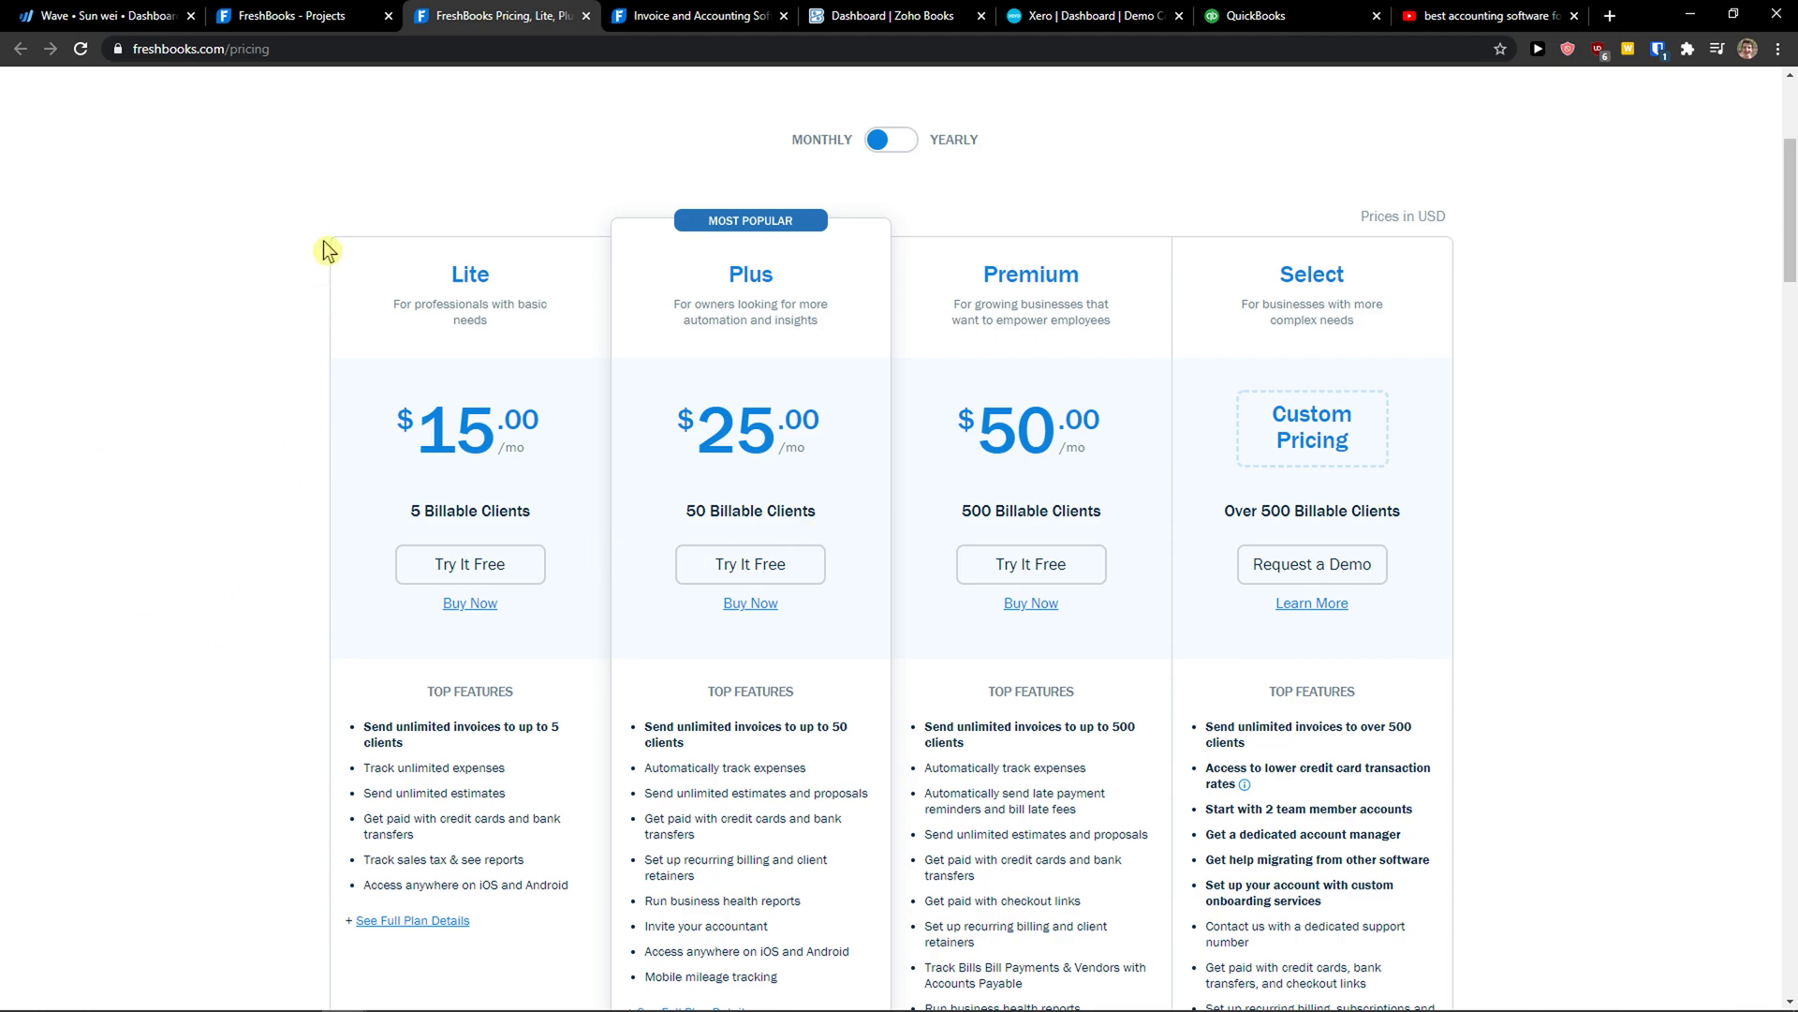
Revisit the Wave and FreshBooks tabs, then move on to the Zoho Books dashboard
left_click(80, 15)
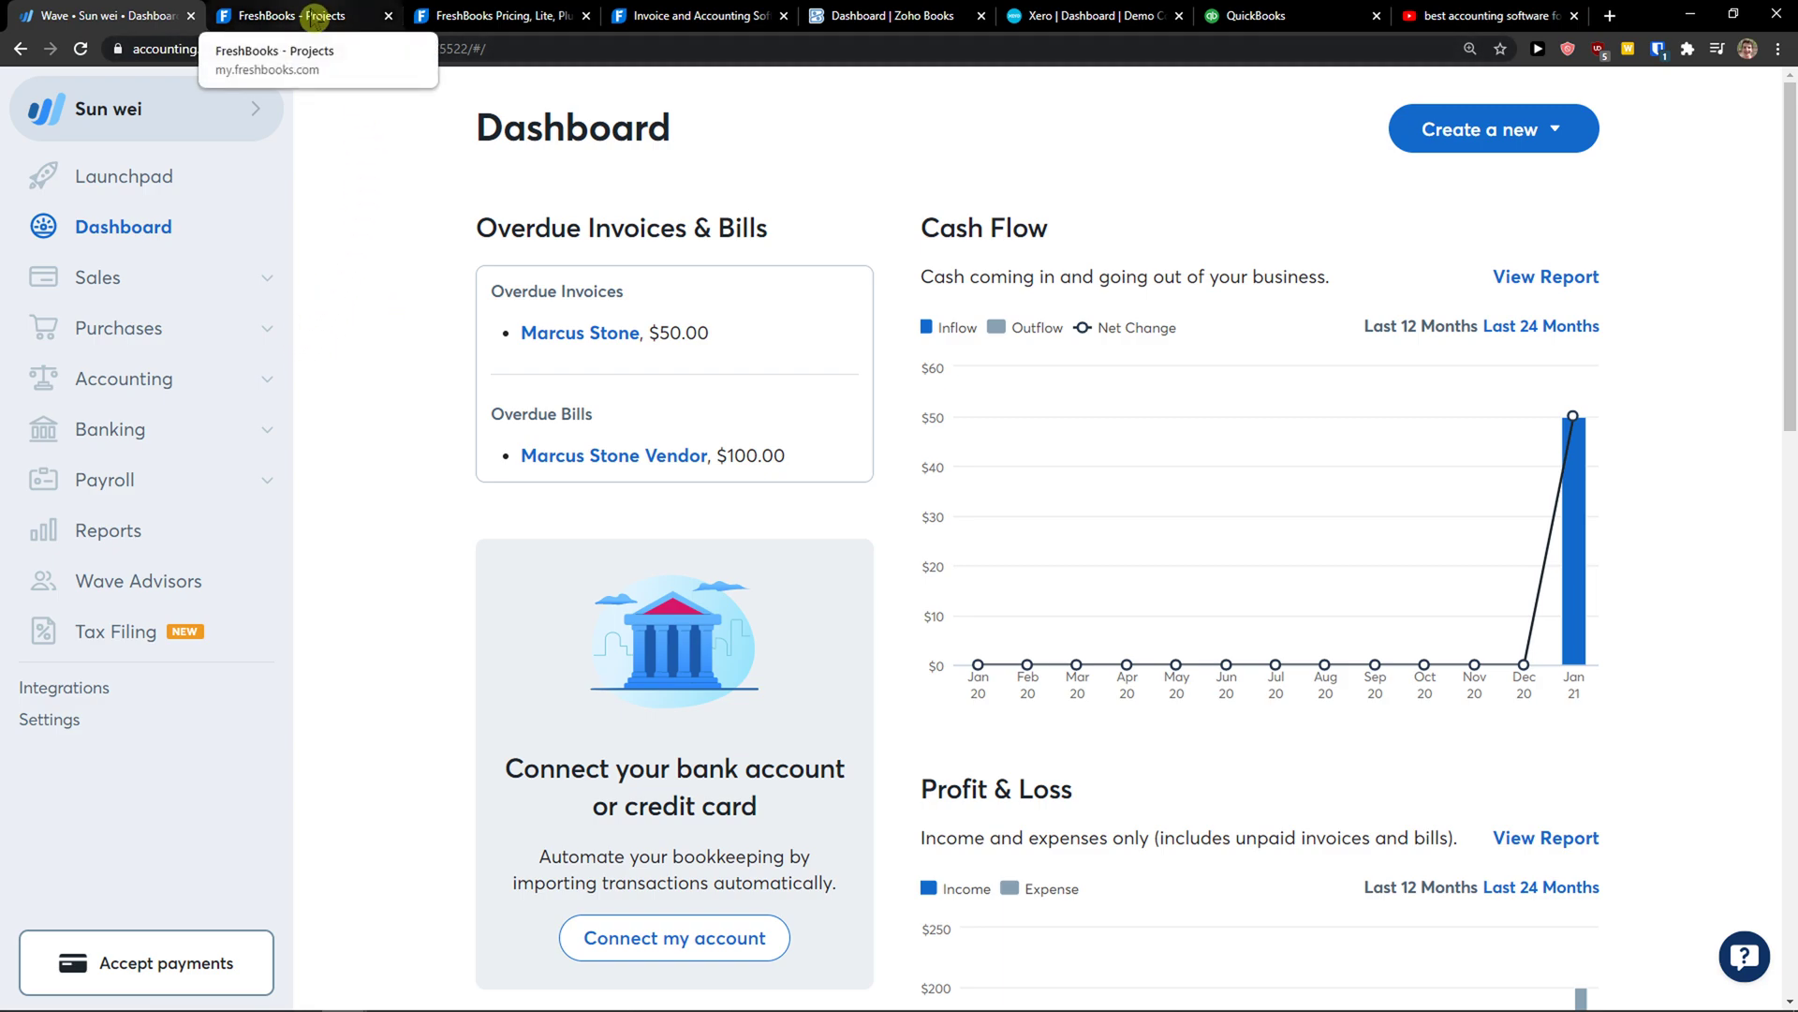
left_click(315, 16)
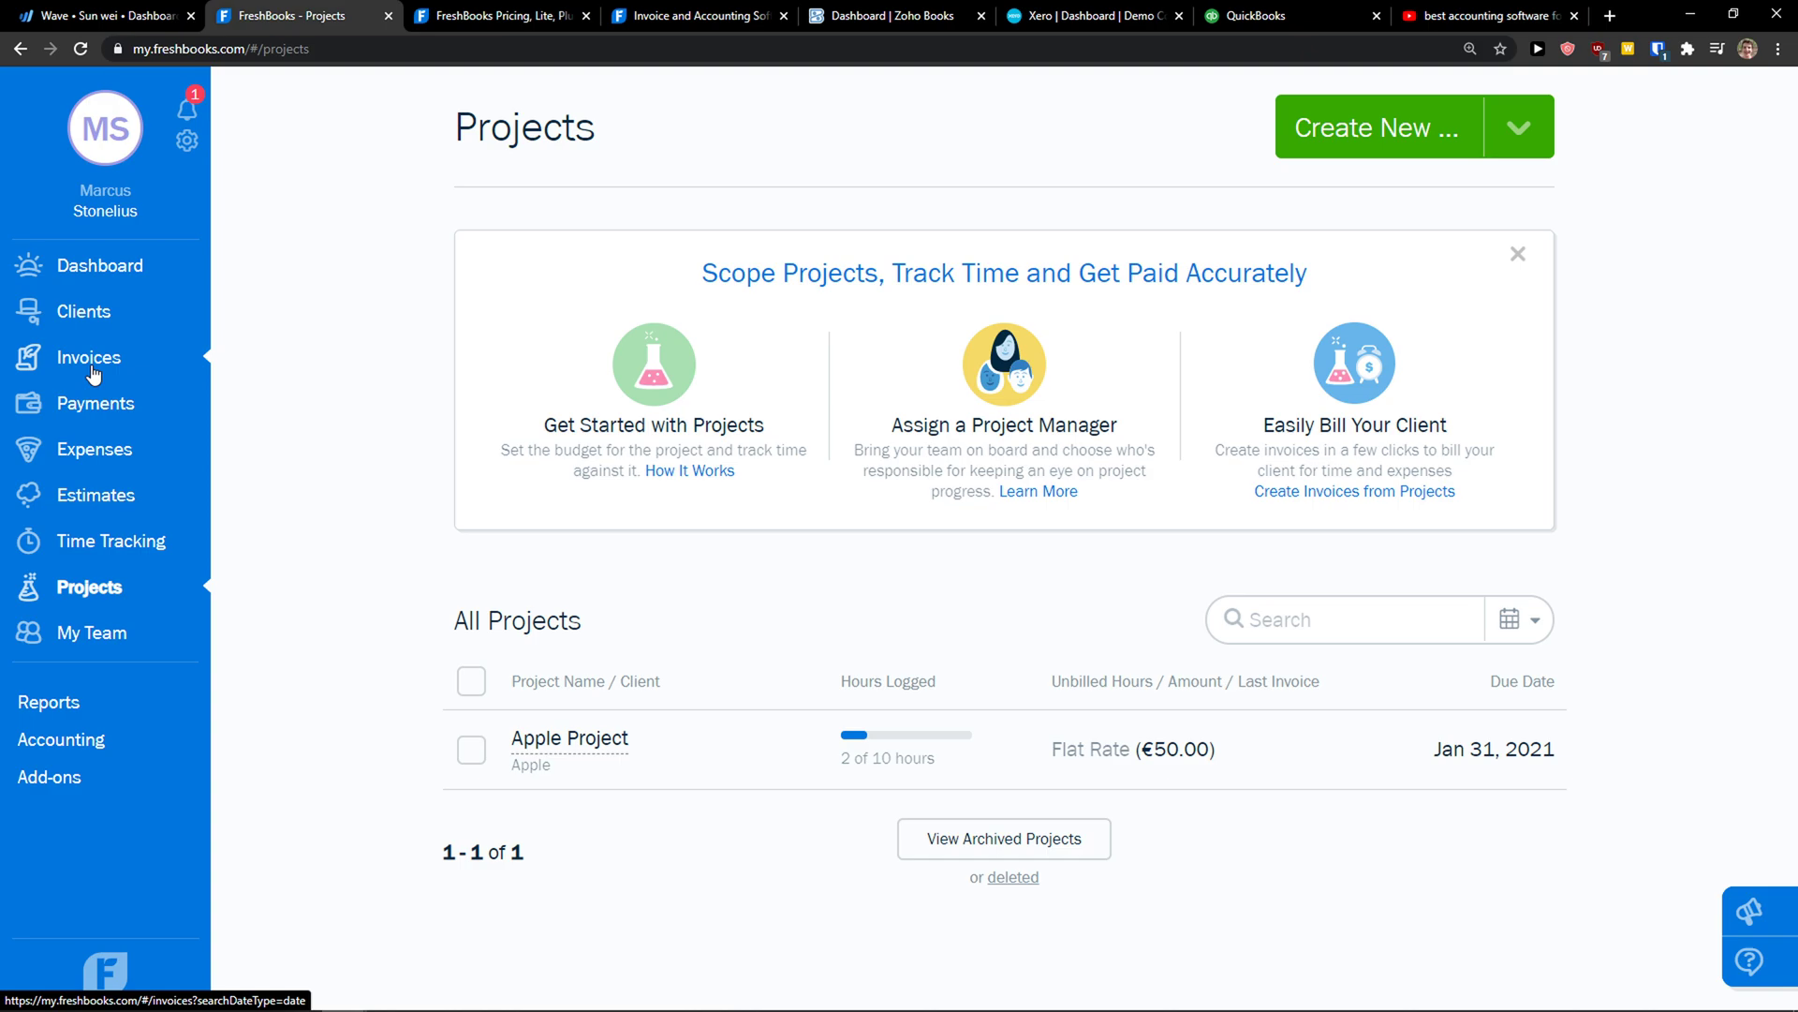
left_click(524, 16)
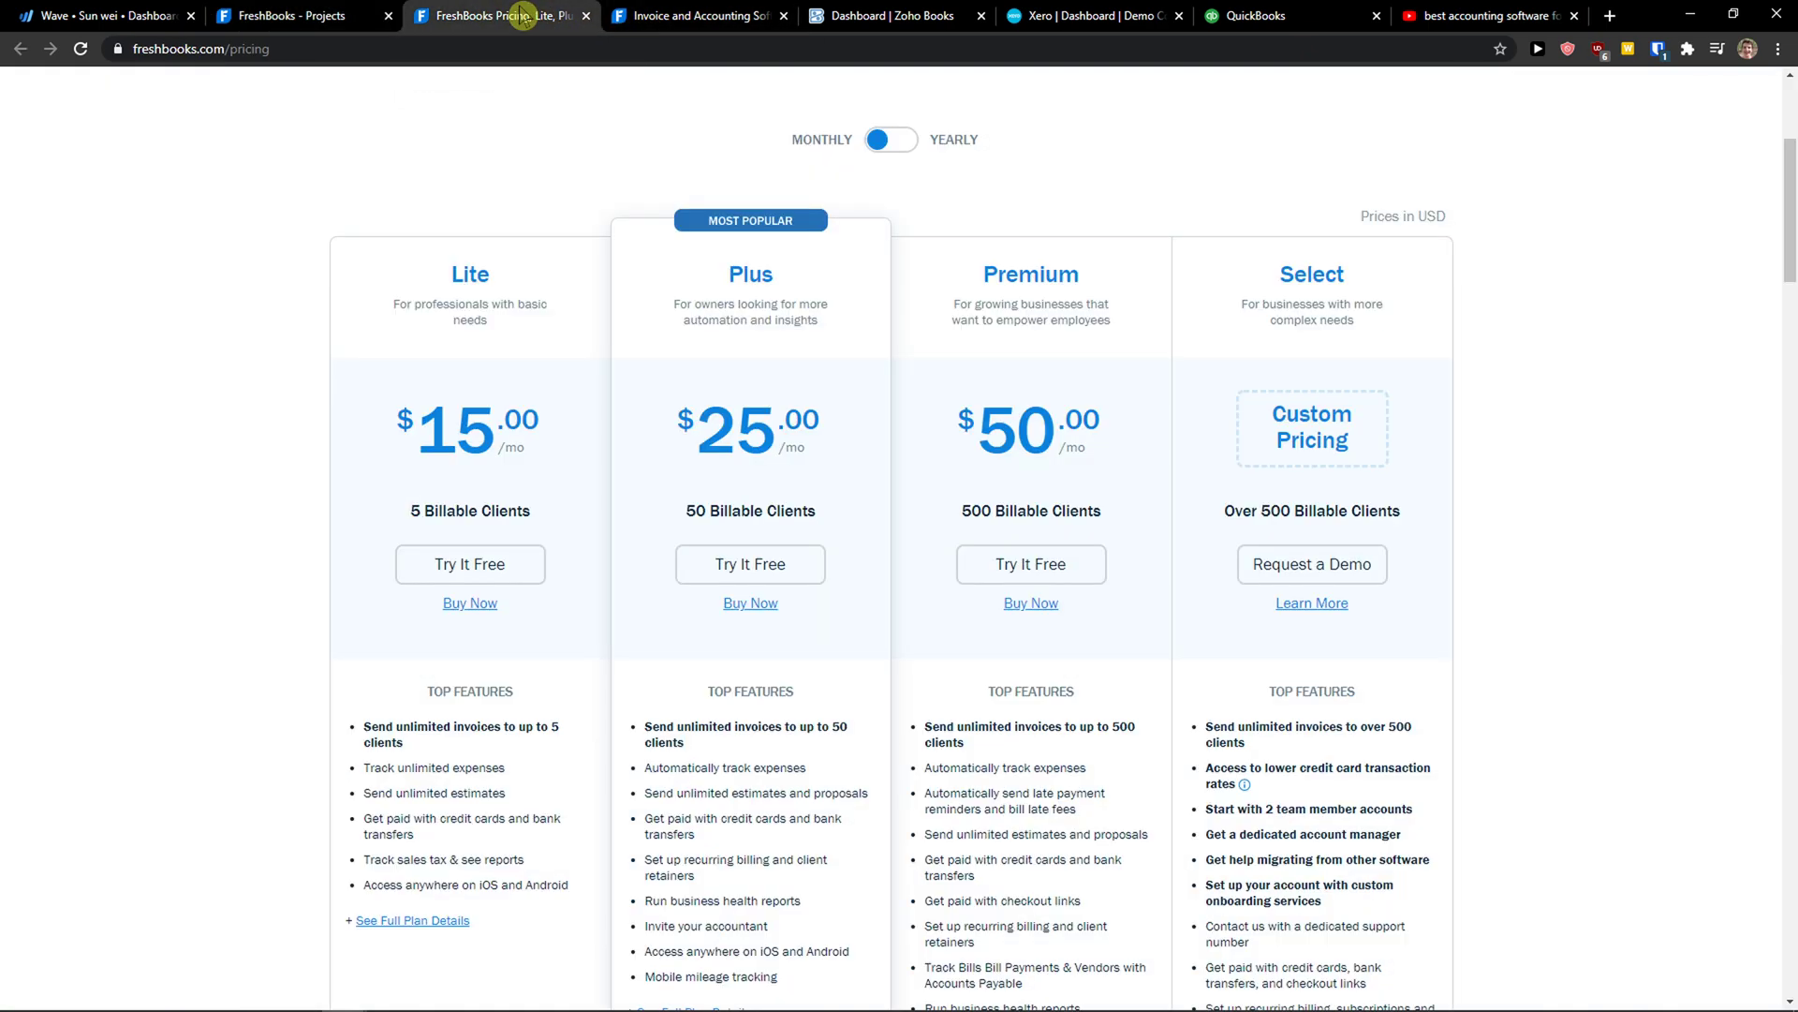
left_click(890, 16)
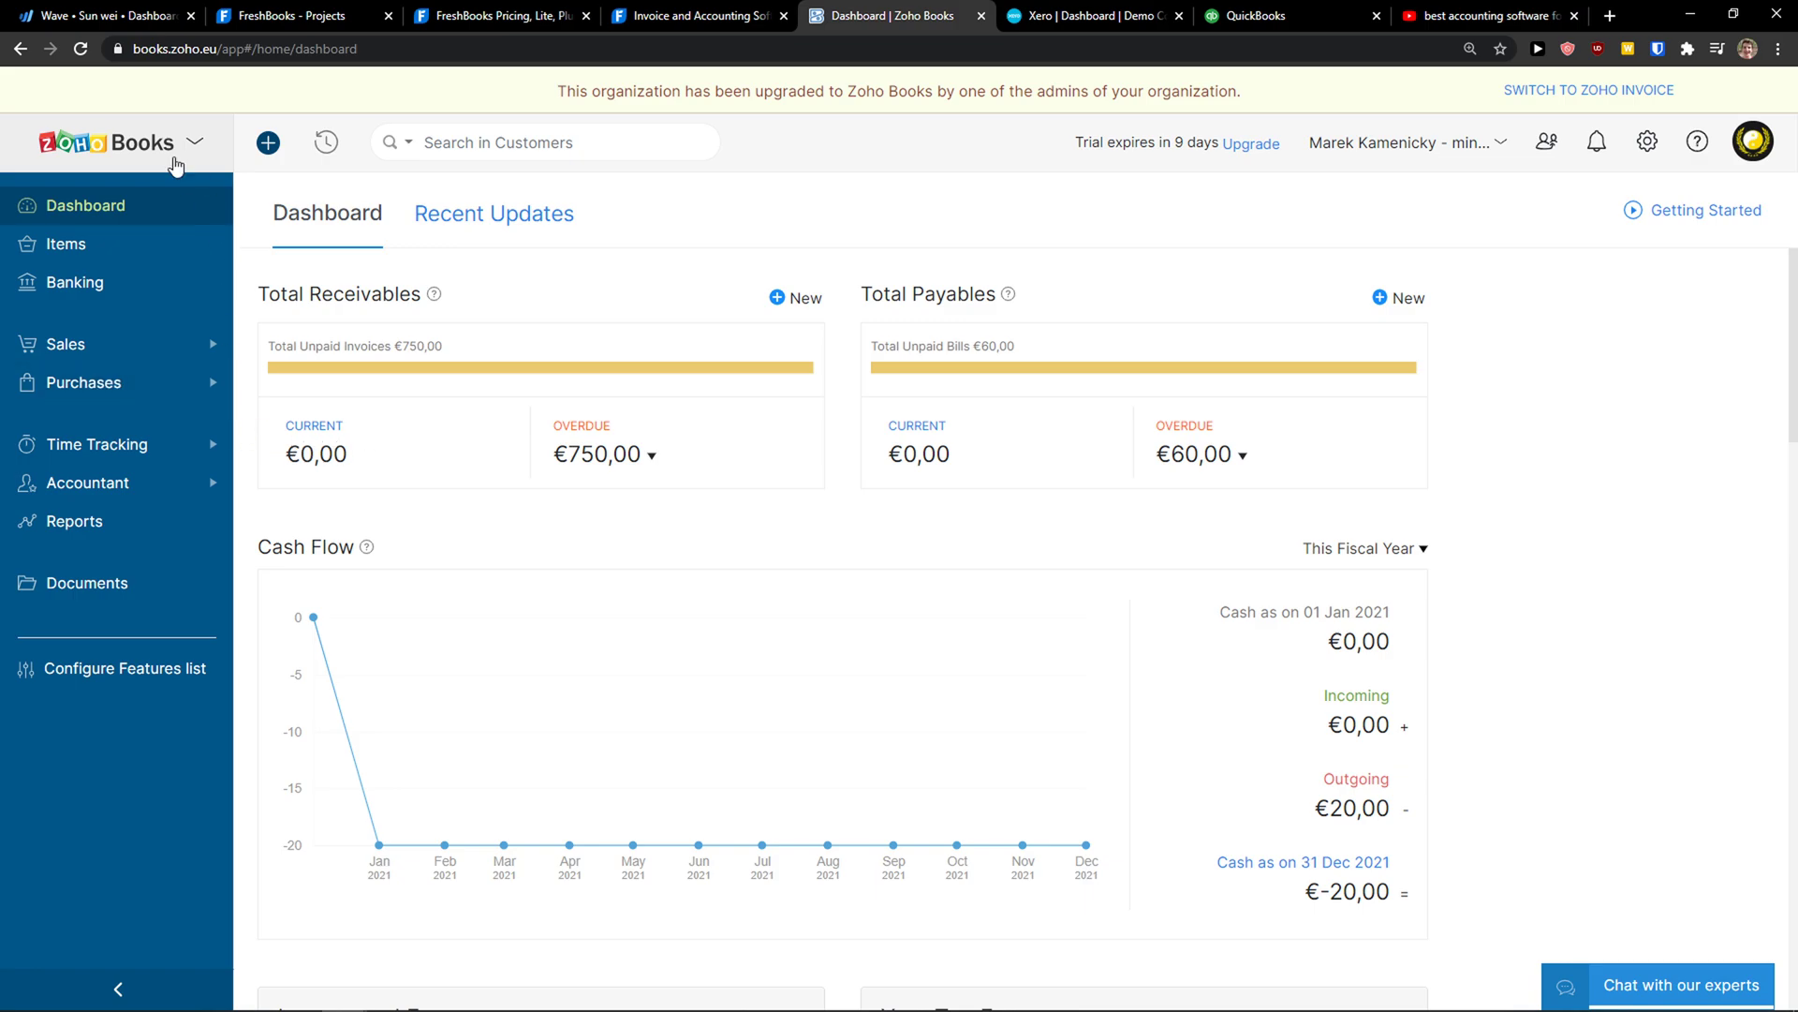
Peek at the other Zoho apps, then look over the Zoho Books Reports overview
left_click(200, 142)
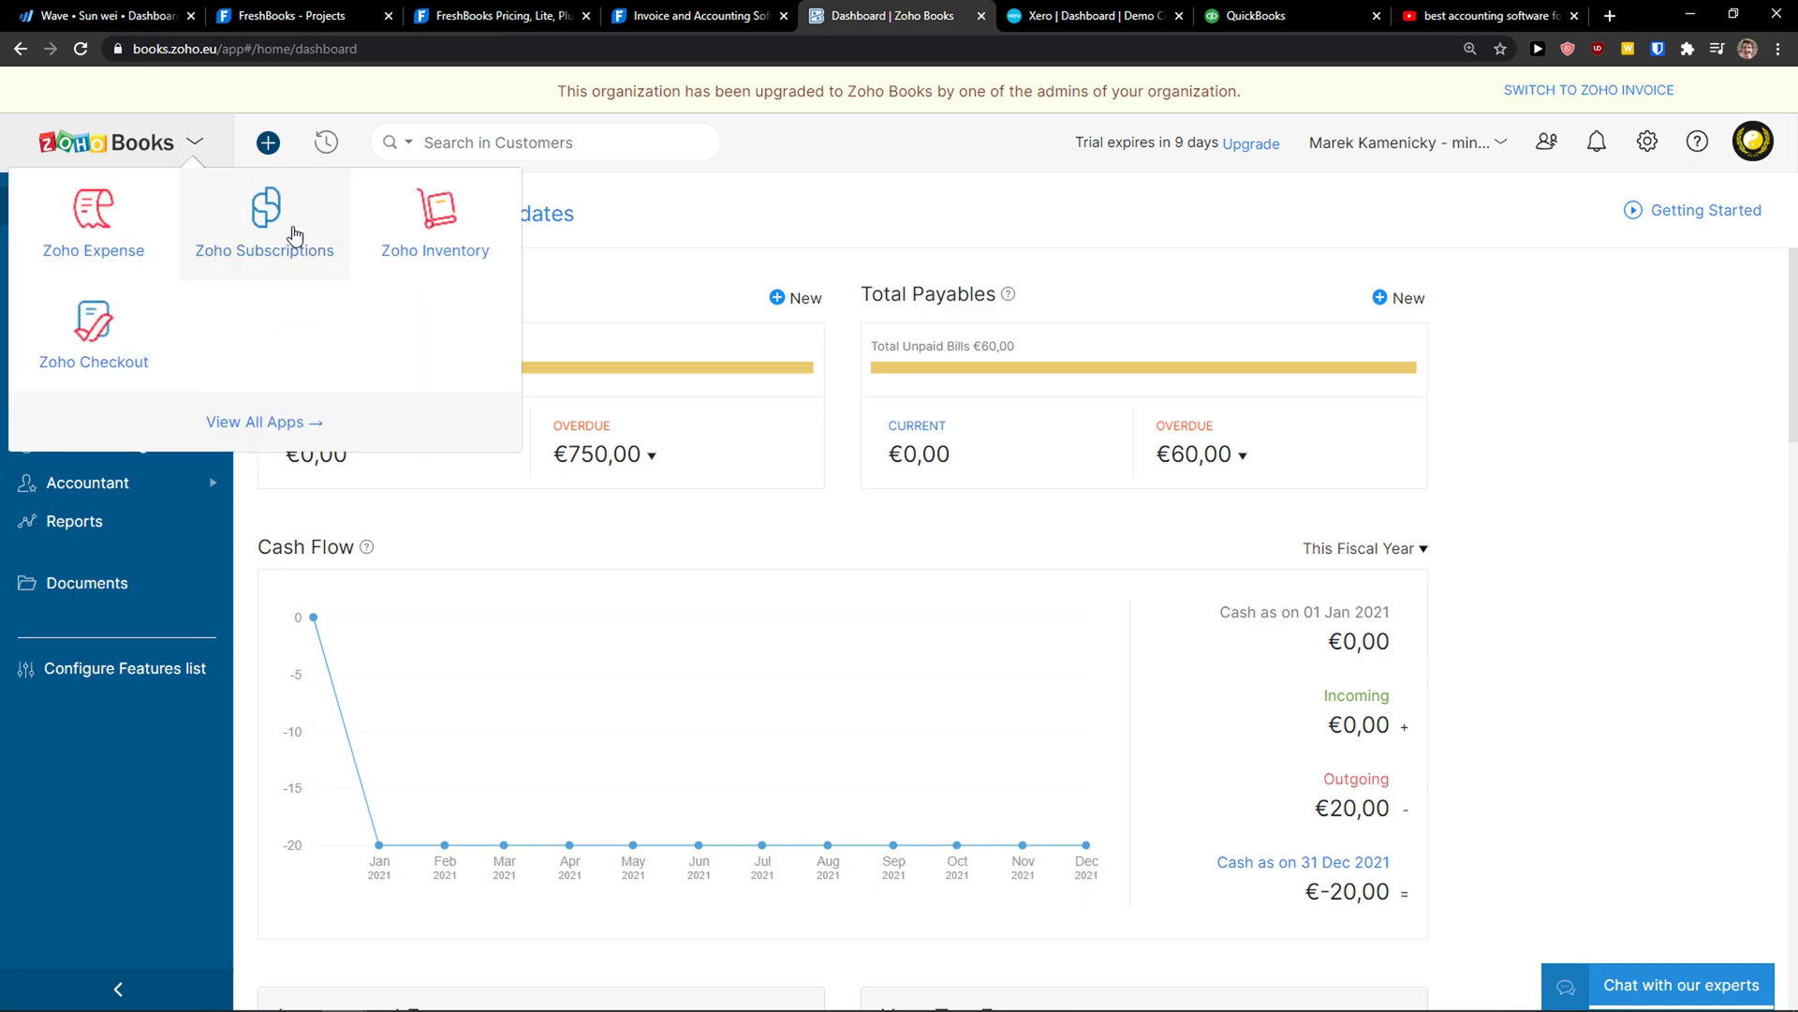
left_click(193, 146)
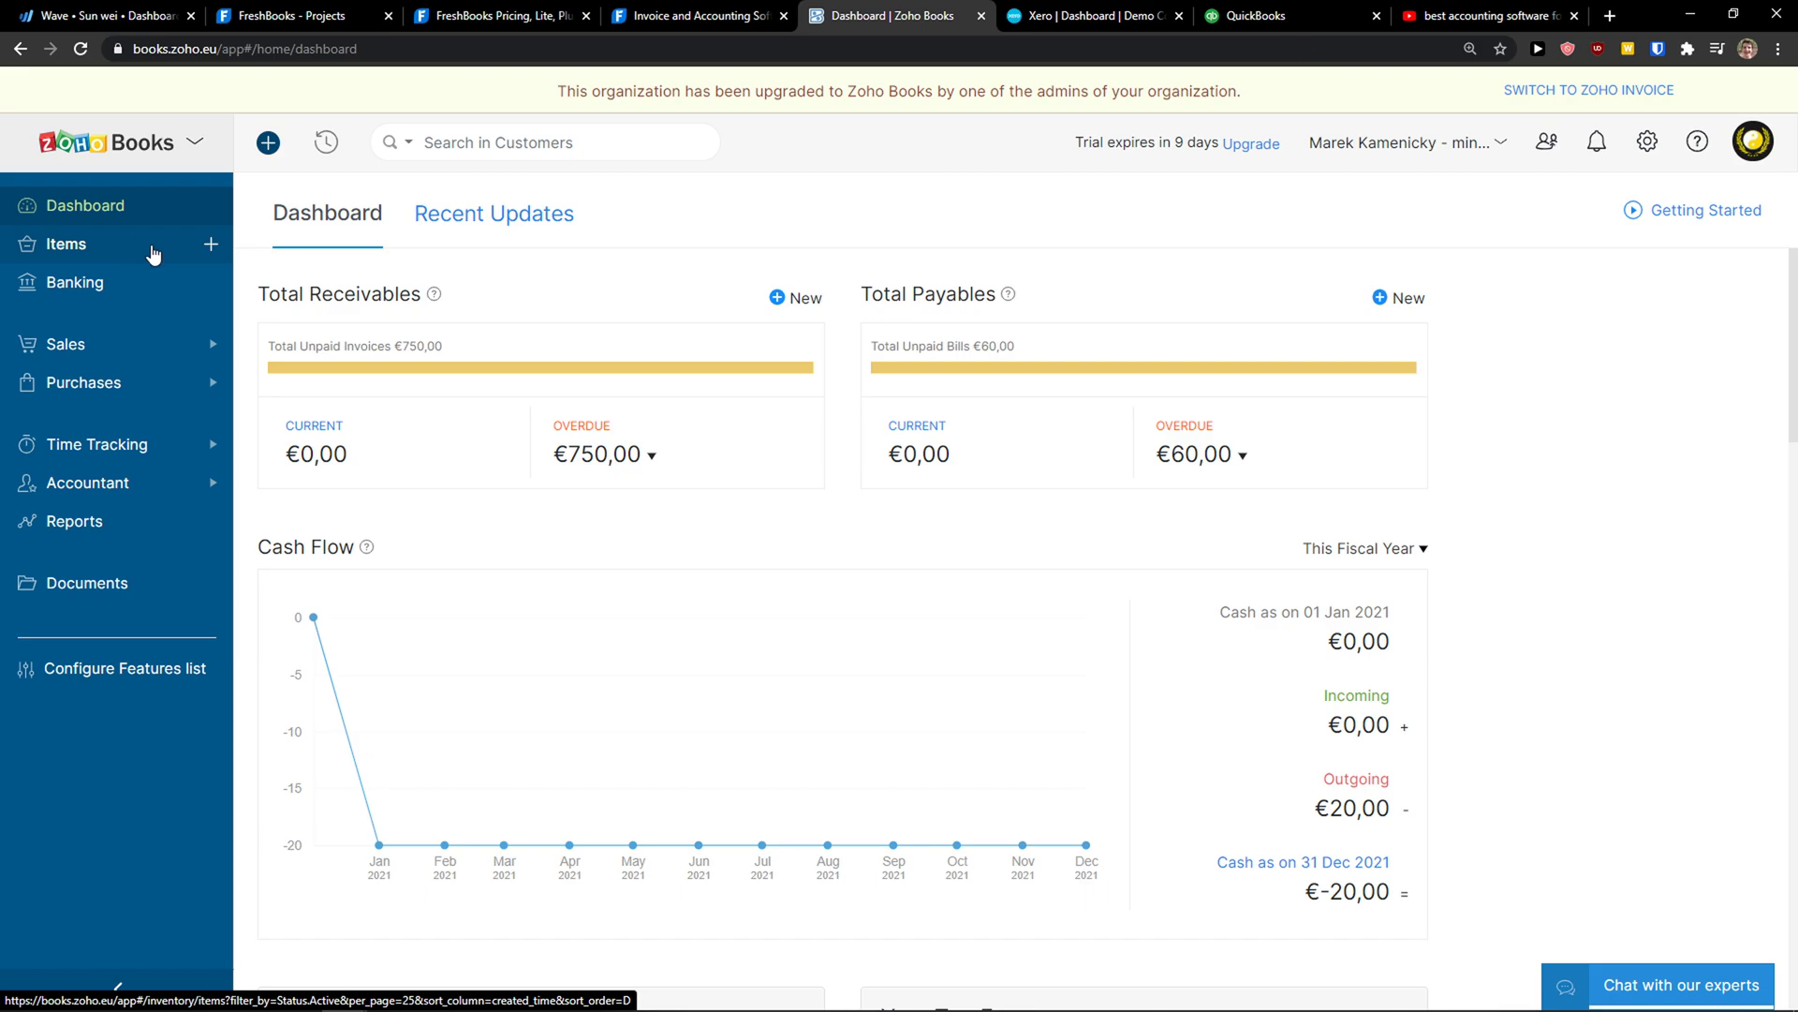
left_click(119, 530)
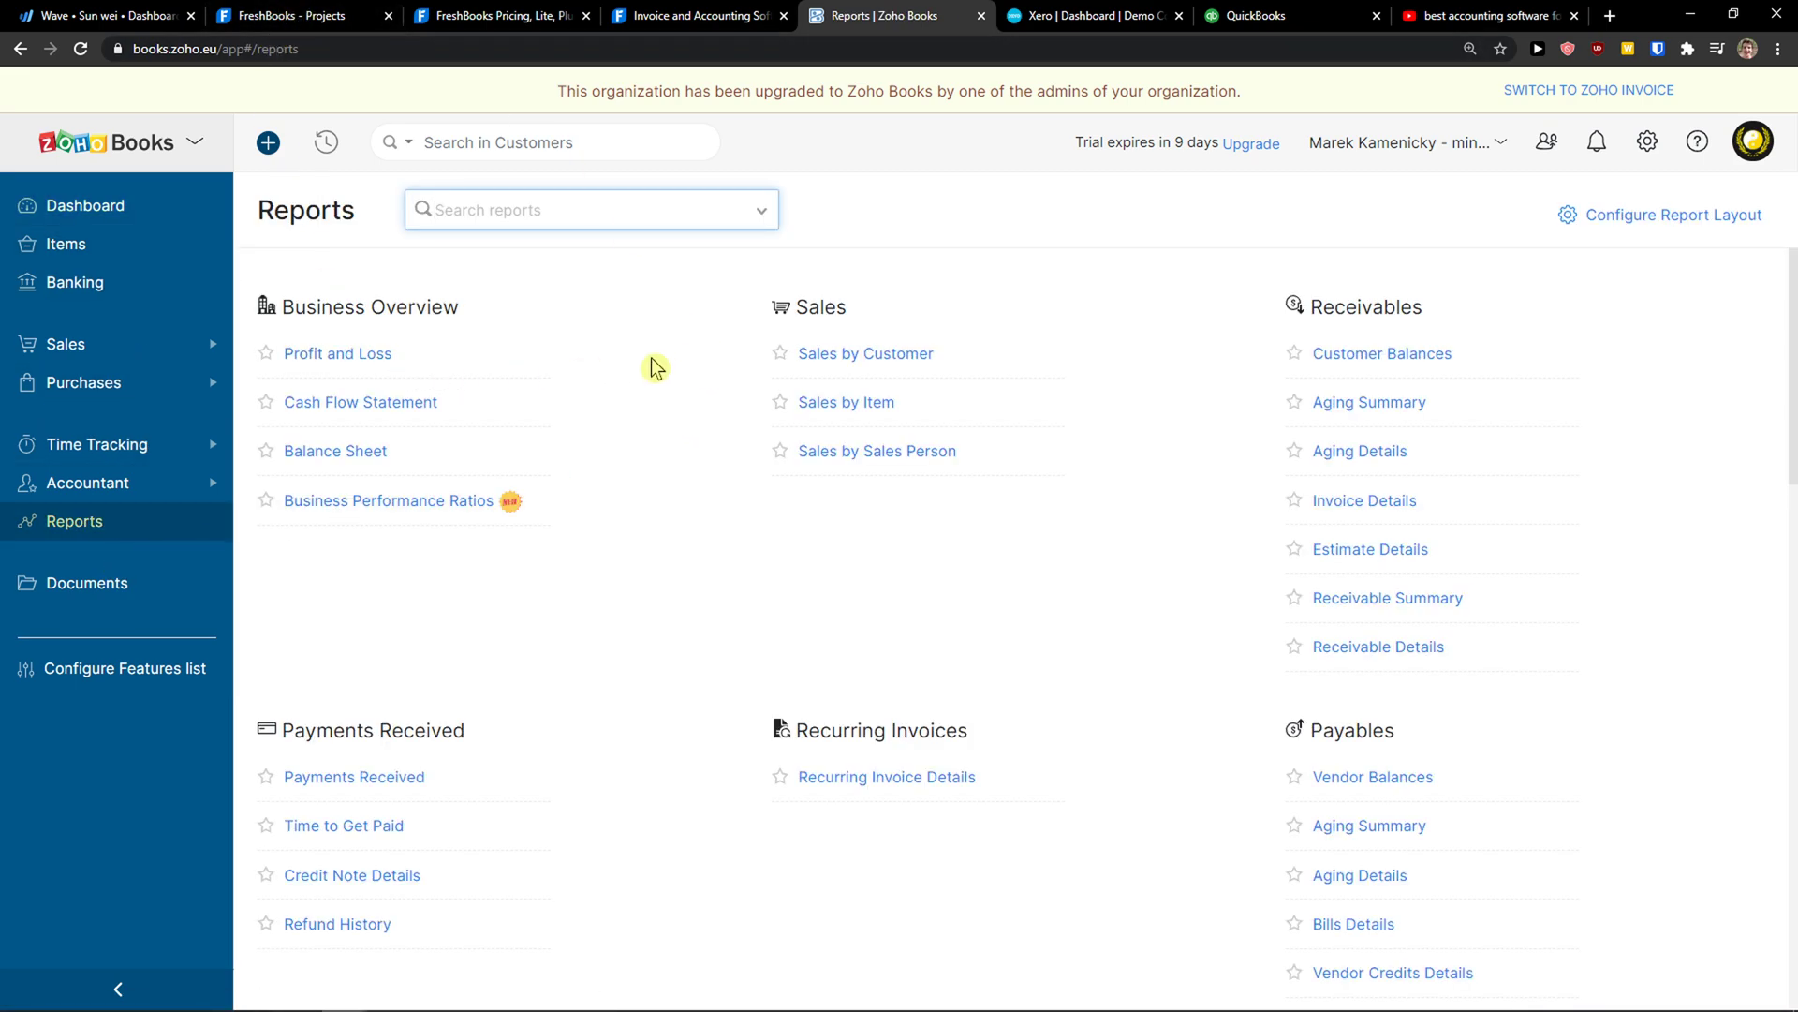
scroll(681, 378, "down", 5)
scroll(681, 378, "up", 5)
Open Time Tracking > Projects and check the timer and time-logging options without starting one
left_click(110, 444)
left_click(131, 485)
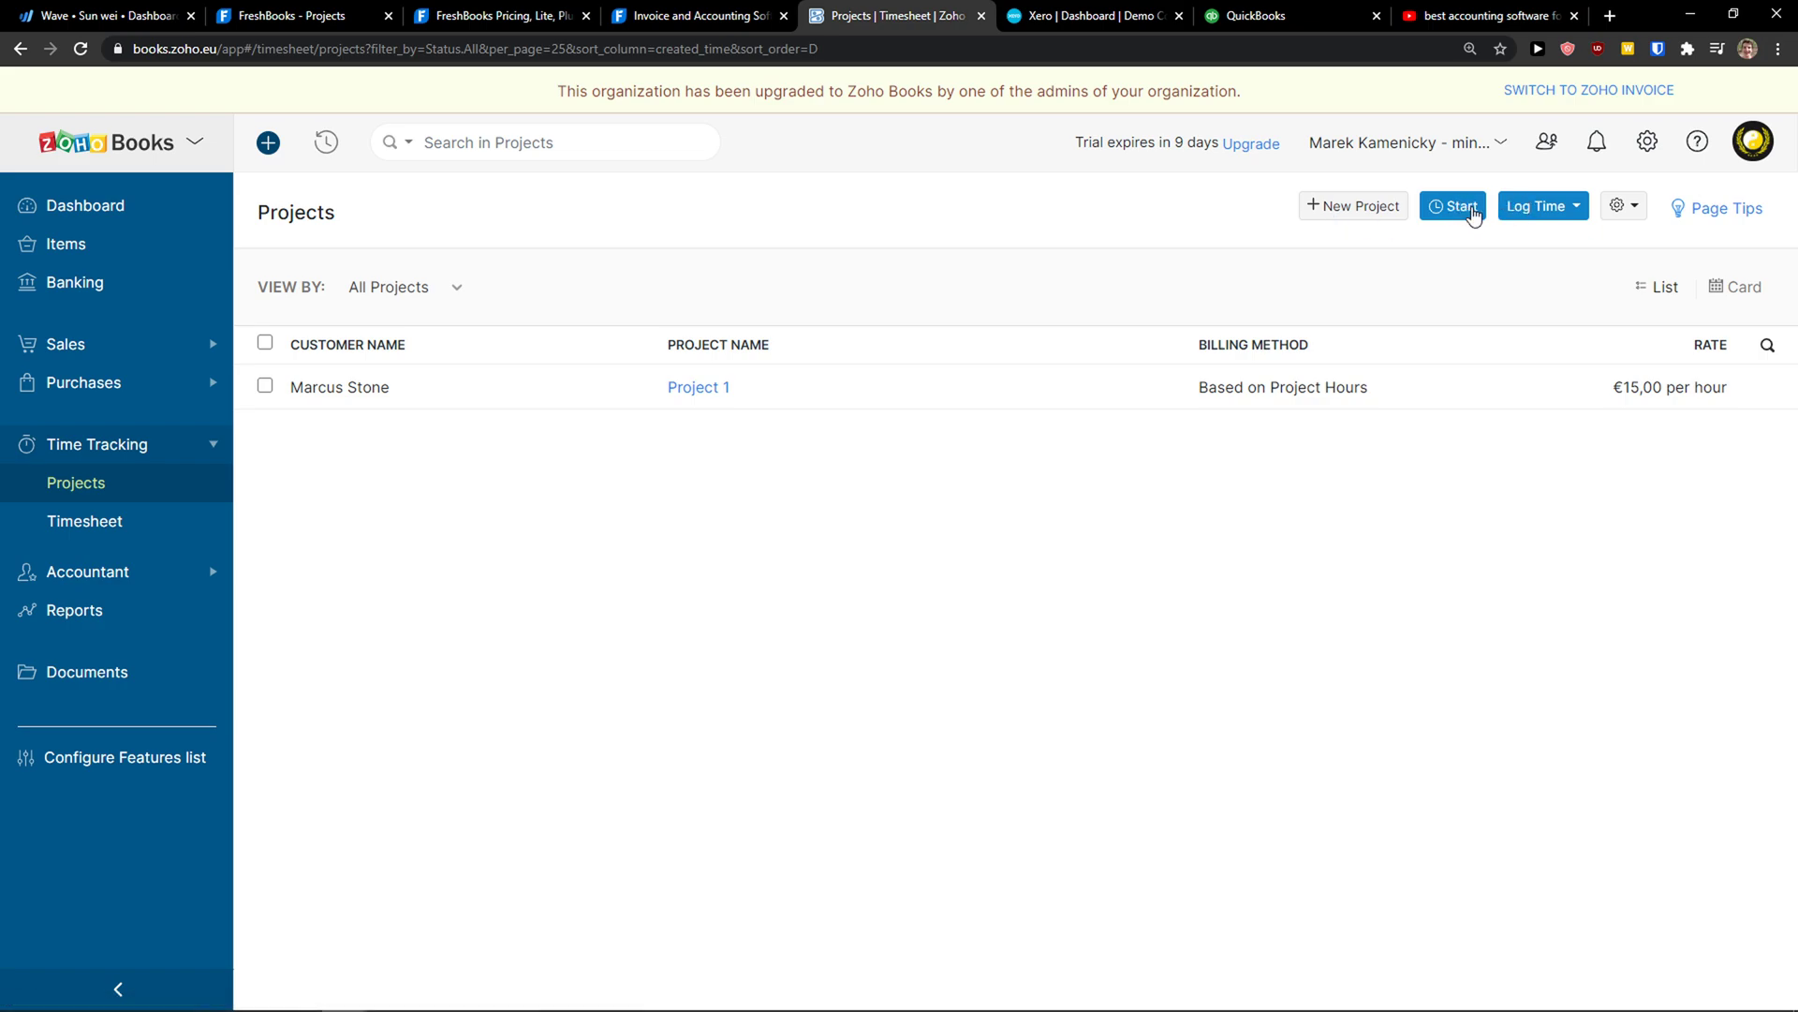
left_click(1454, 206)
left_click(1158, 99)
left_click(1535, 217)
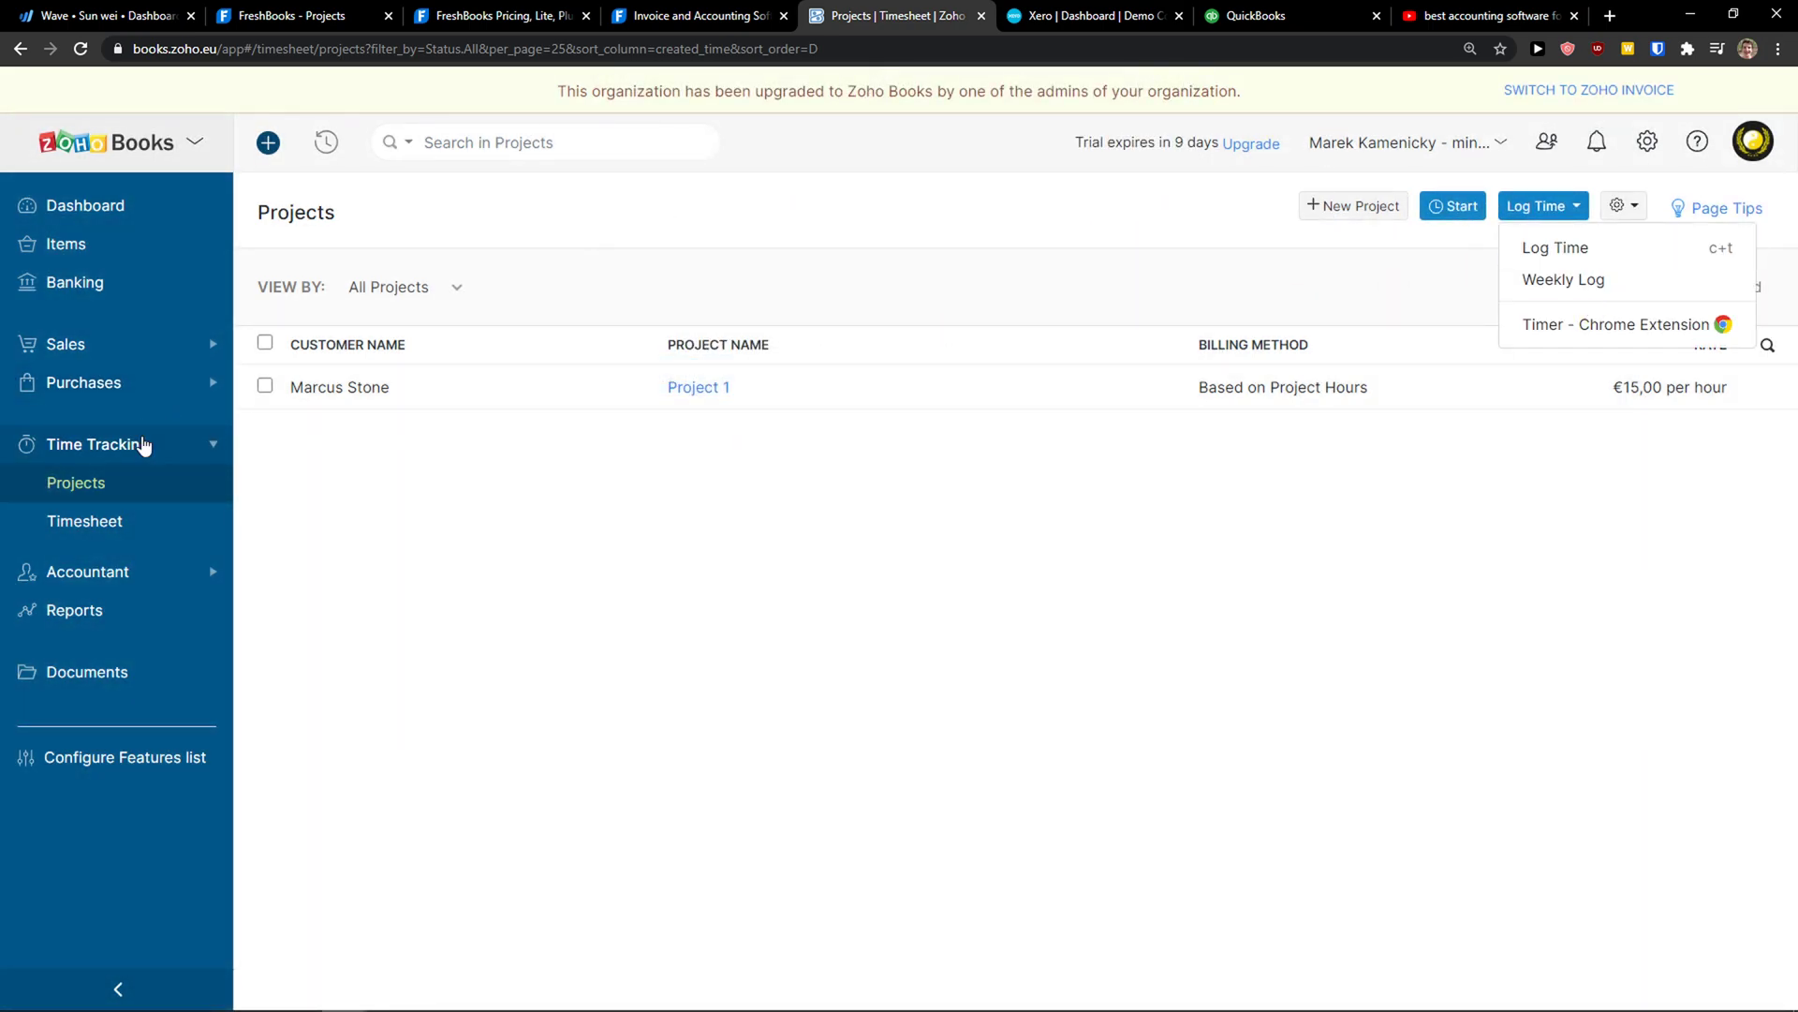
View Purchases > Bills, then Sales > Invoices showing the €750,00 invoice overdue by 5 days
left_click(146, 386)
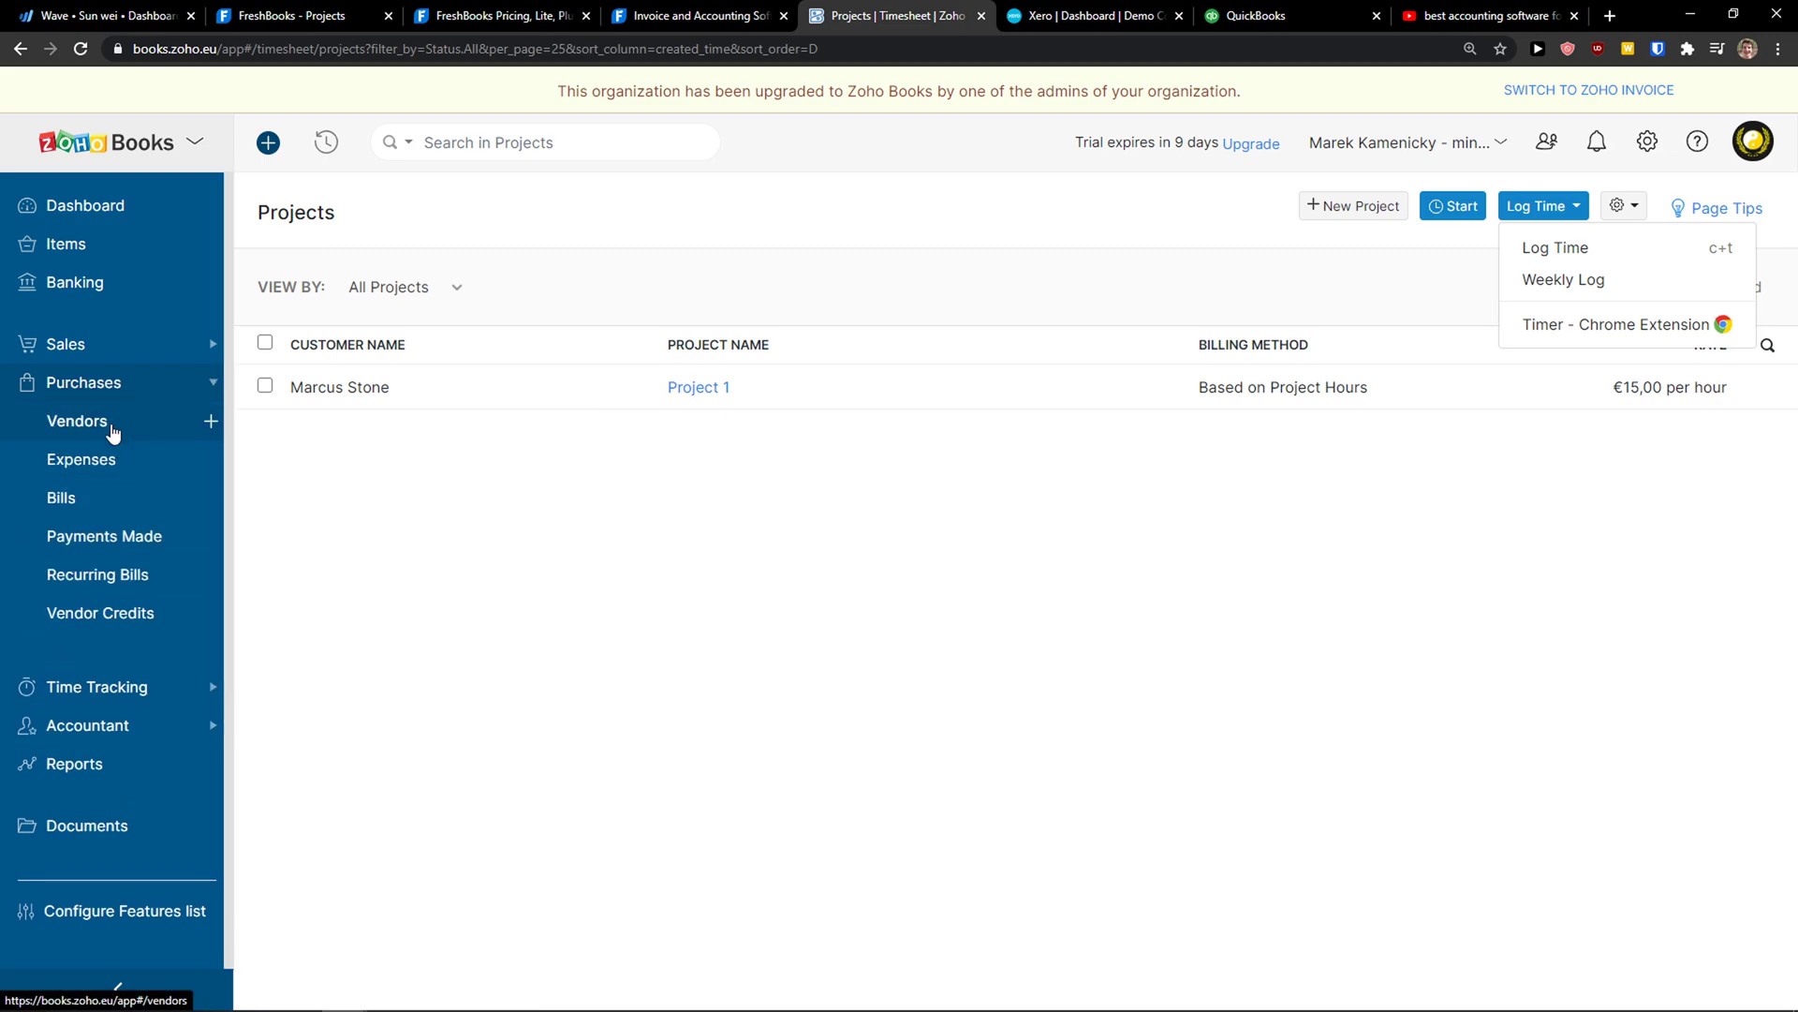
left_click(62, 497)
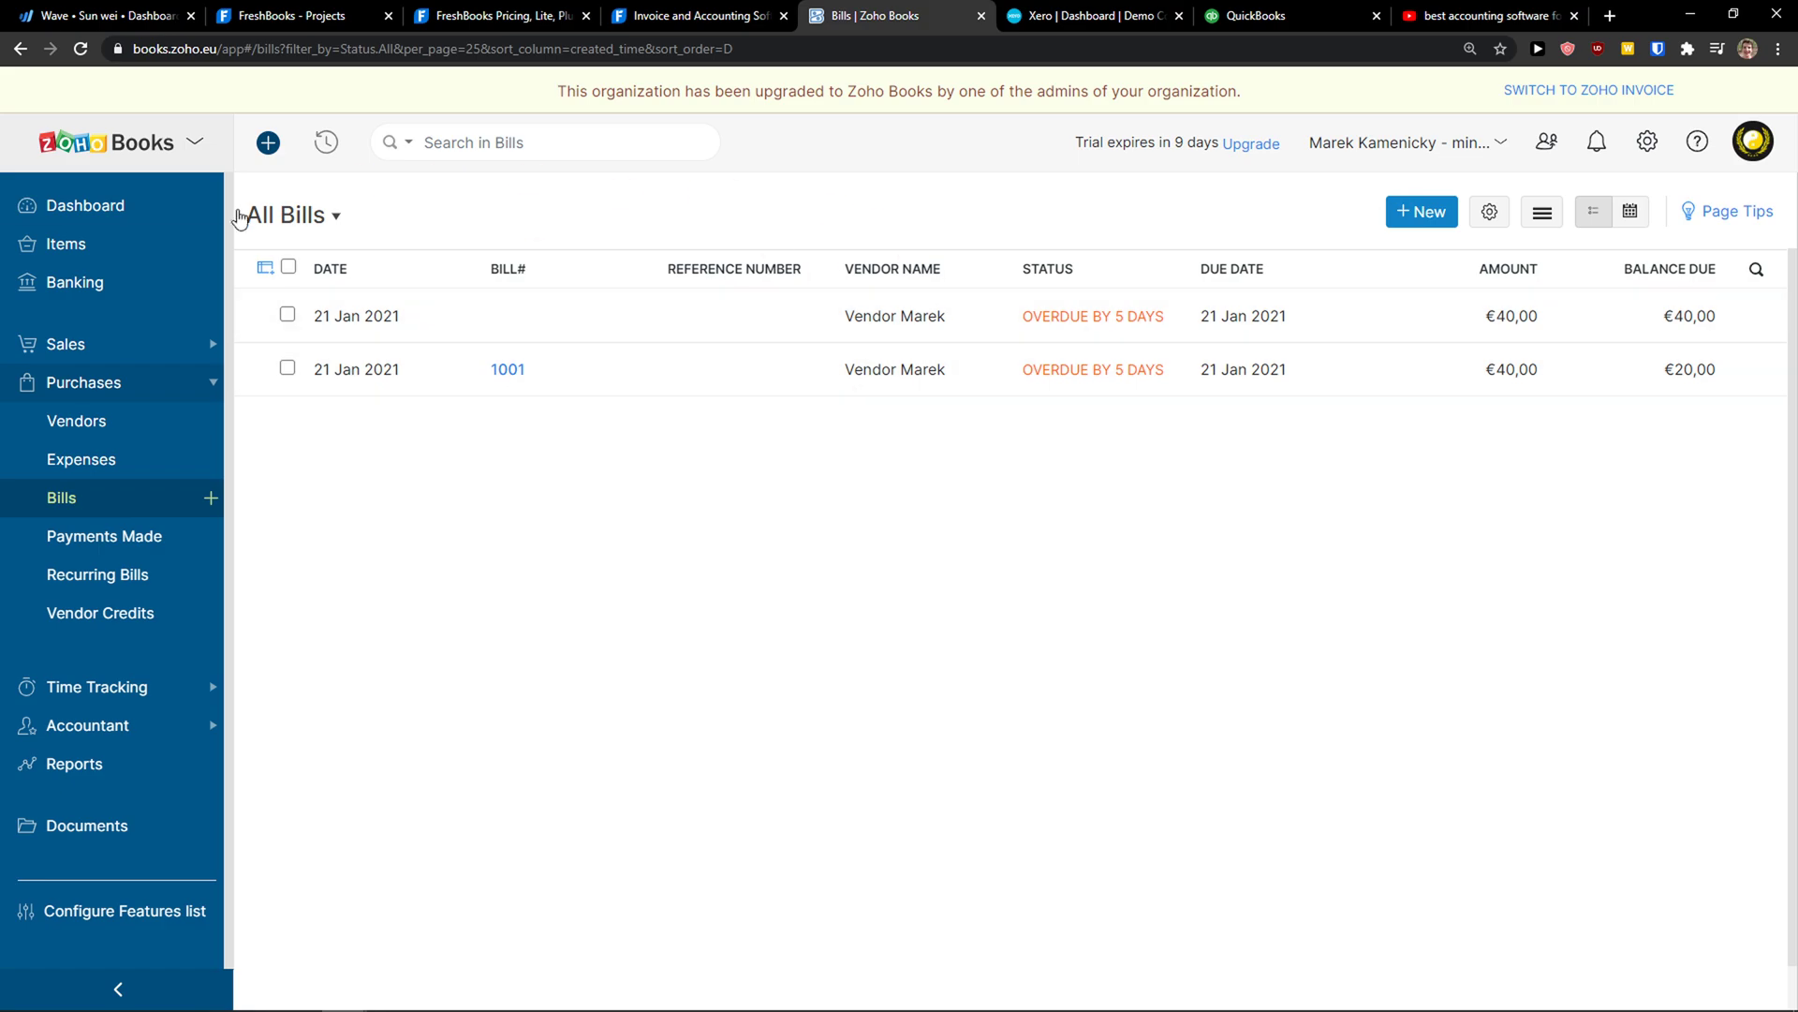
left_click(108, 343)
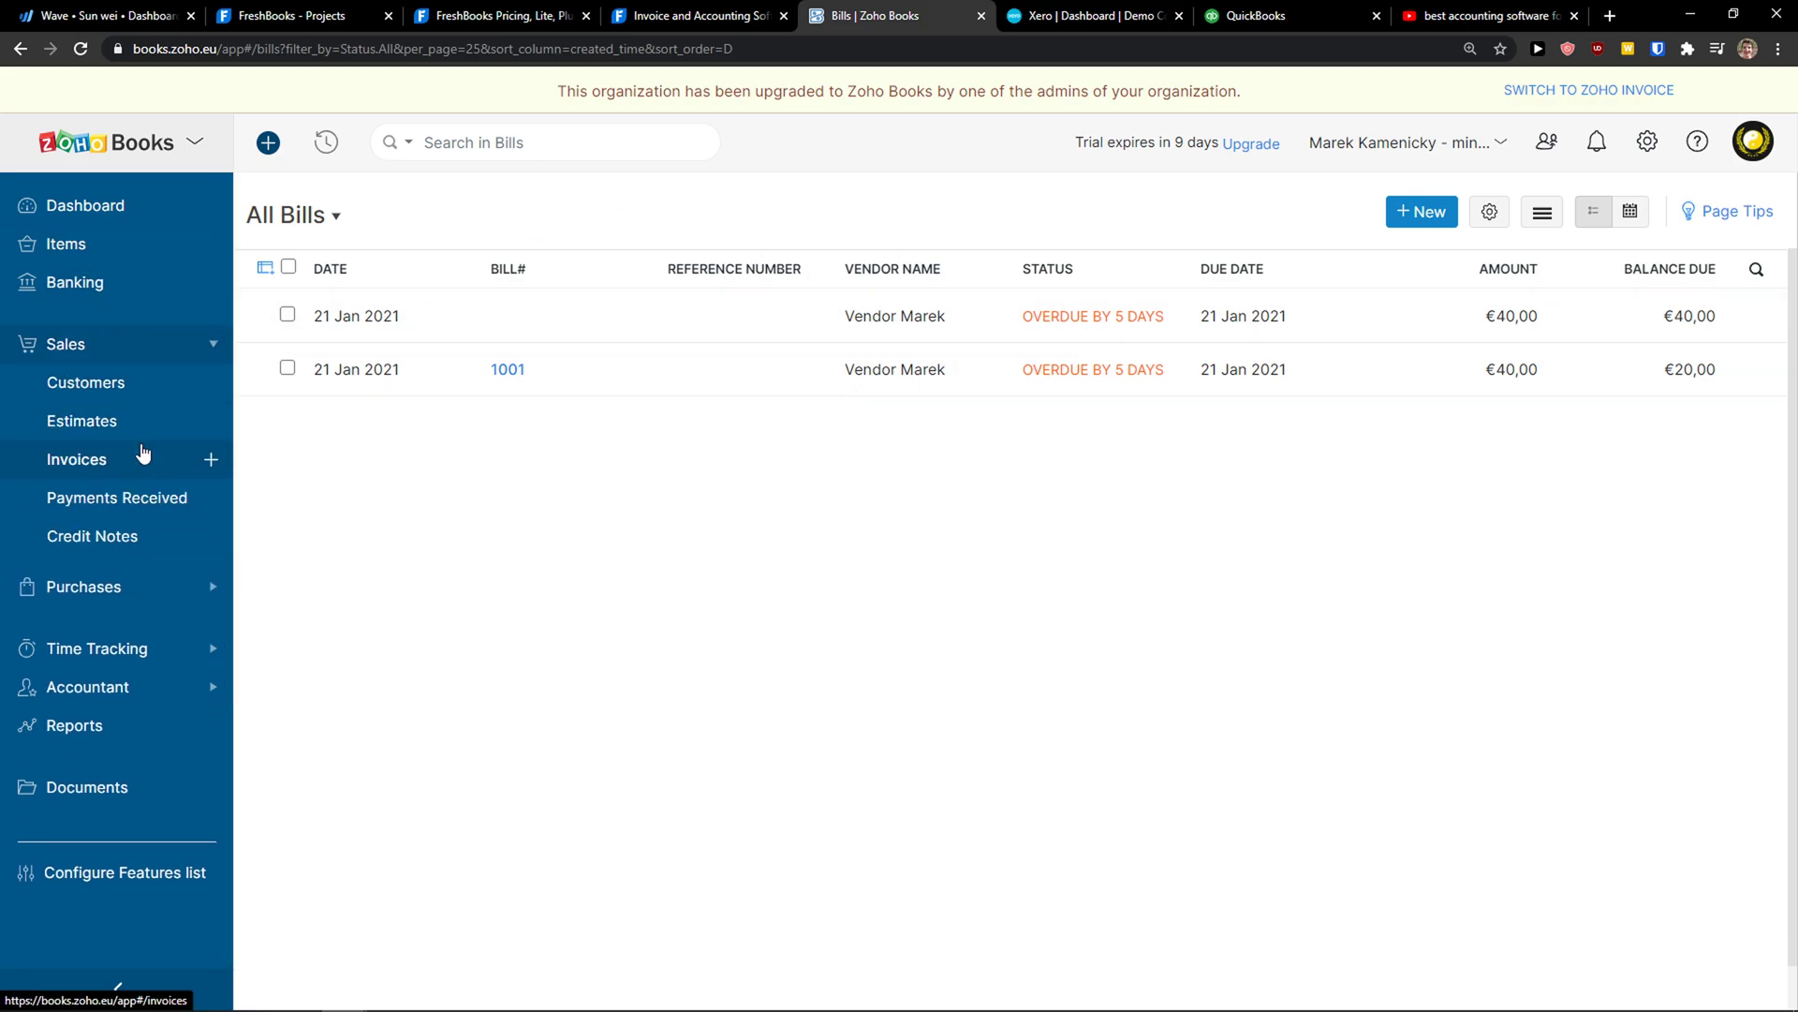
left_click(143, 453)
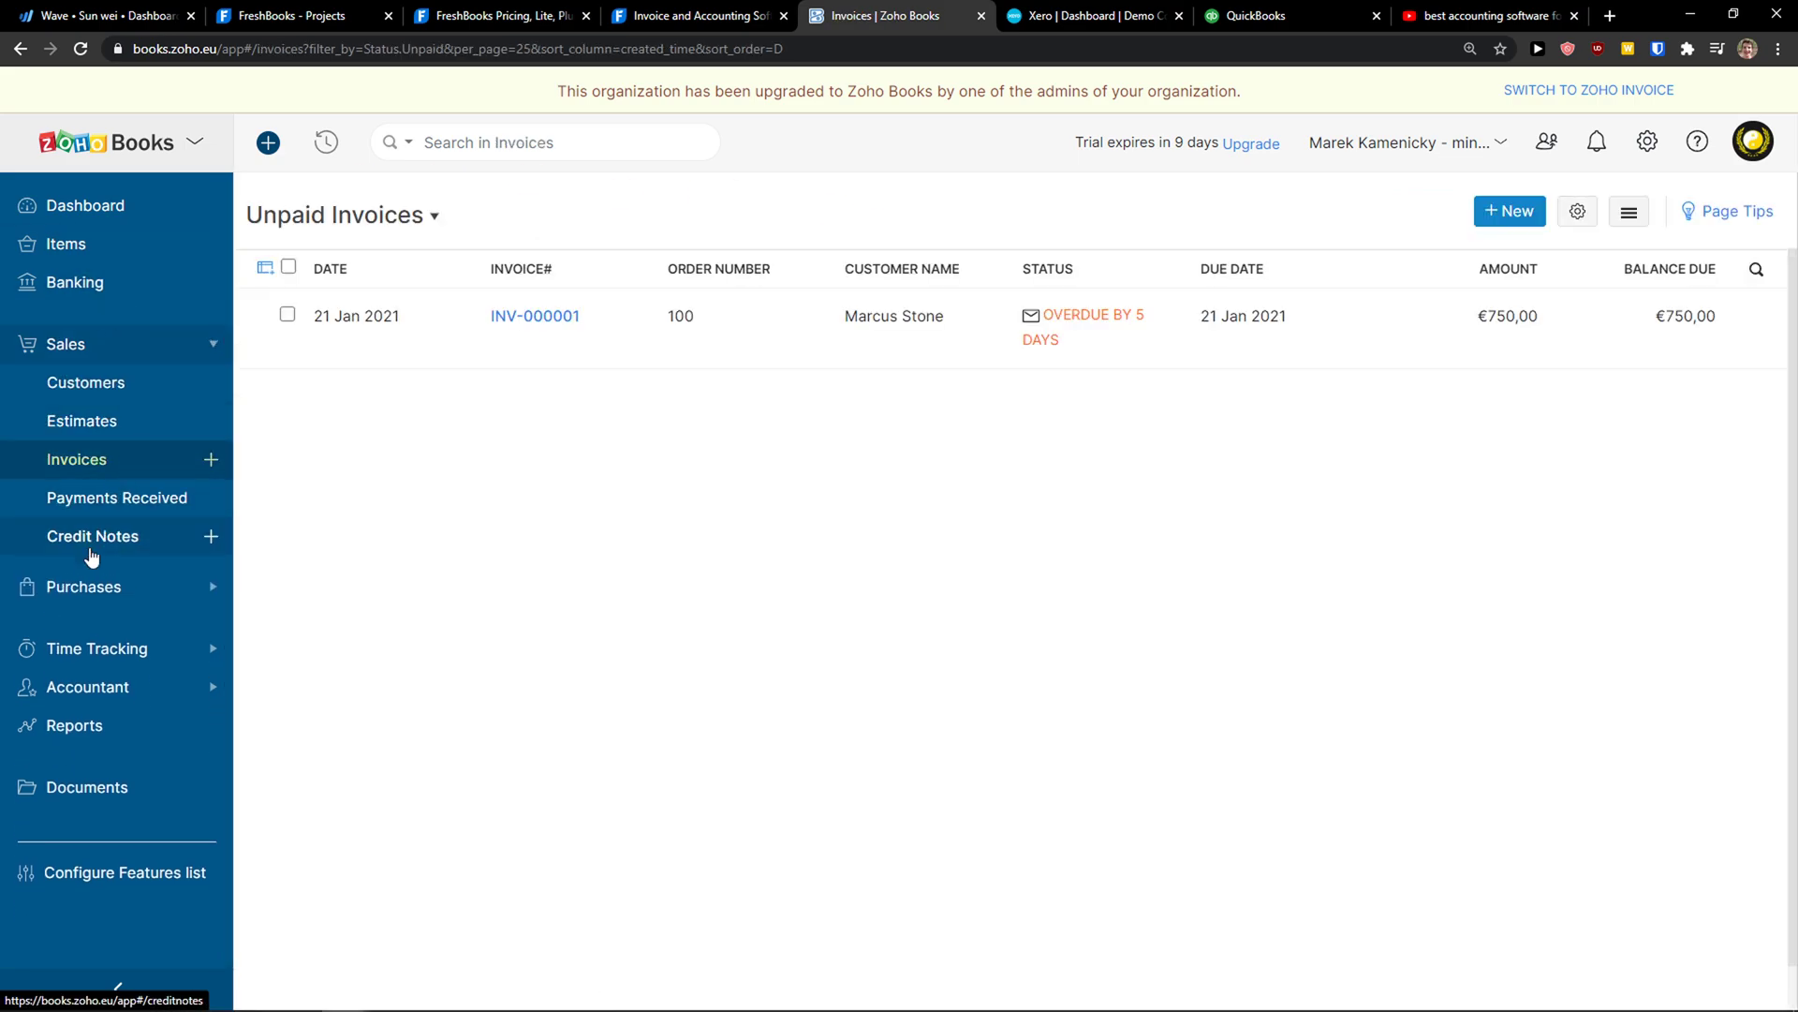
Open a new Zoho Books invoice form and scroll through its fields
left_click(1509, 222)
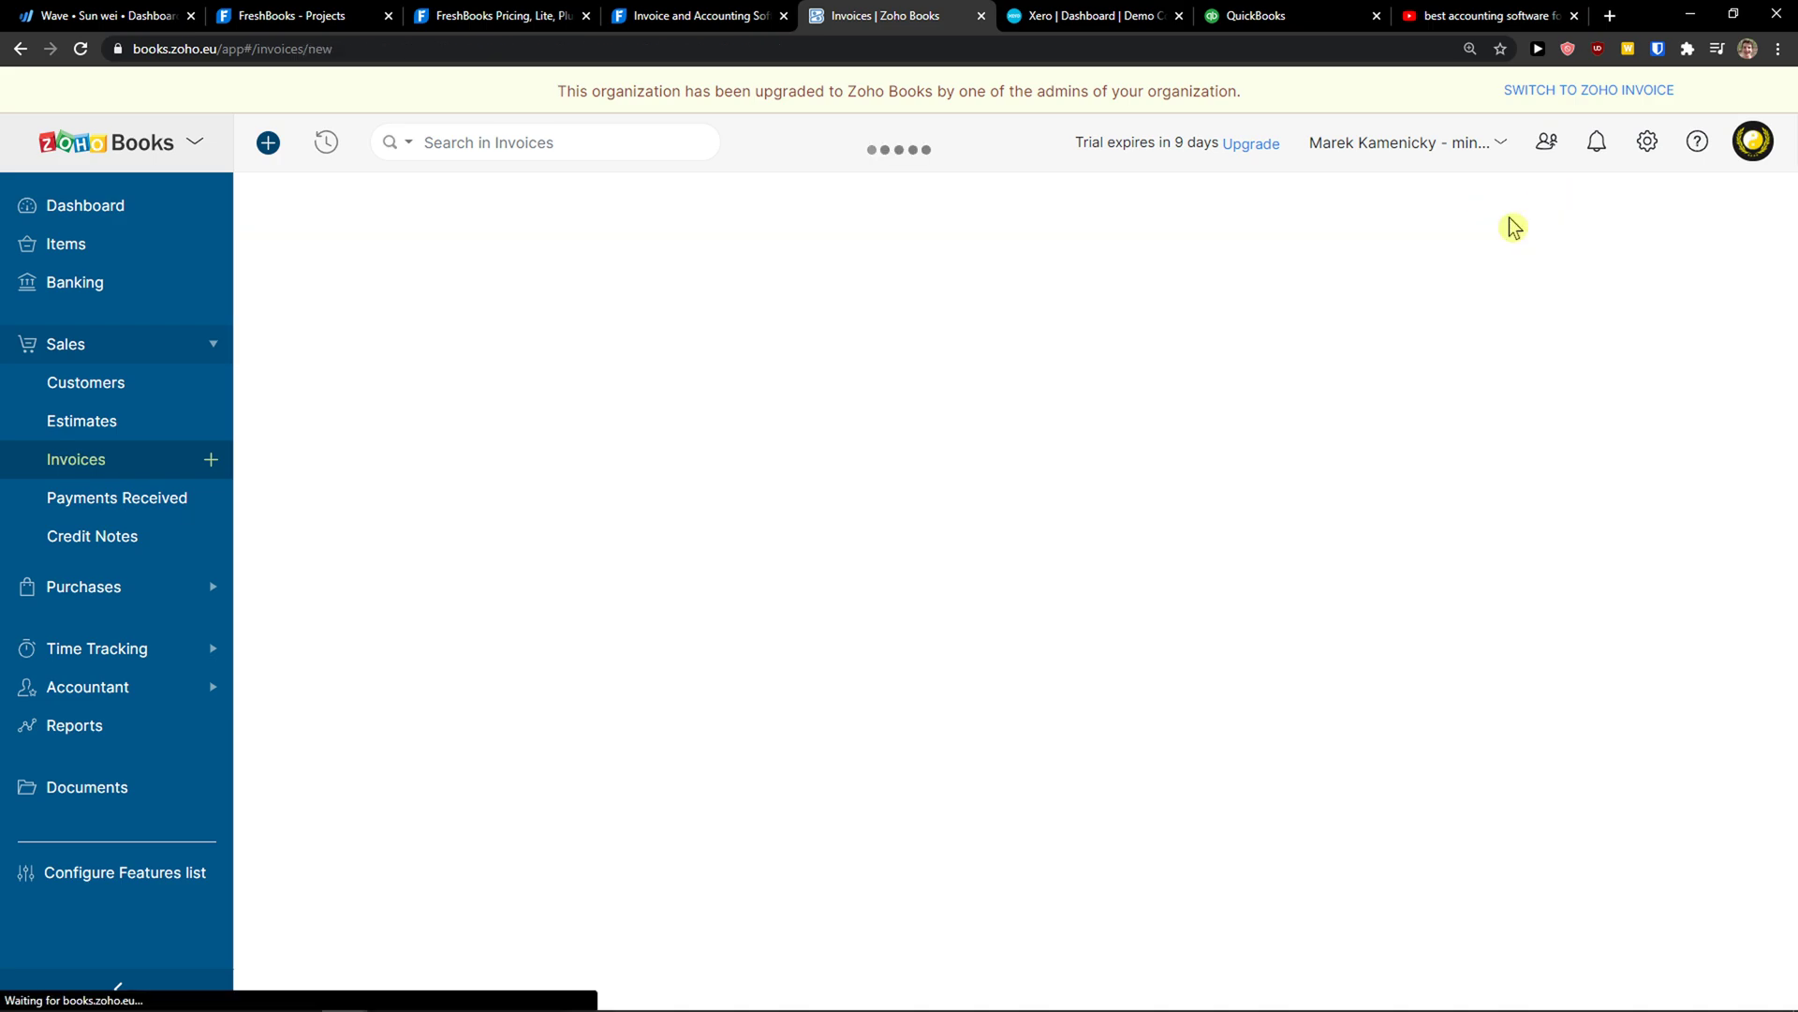
scroll(429, 466, "down", 5)
scroll(430, 465, "down", 4)
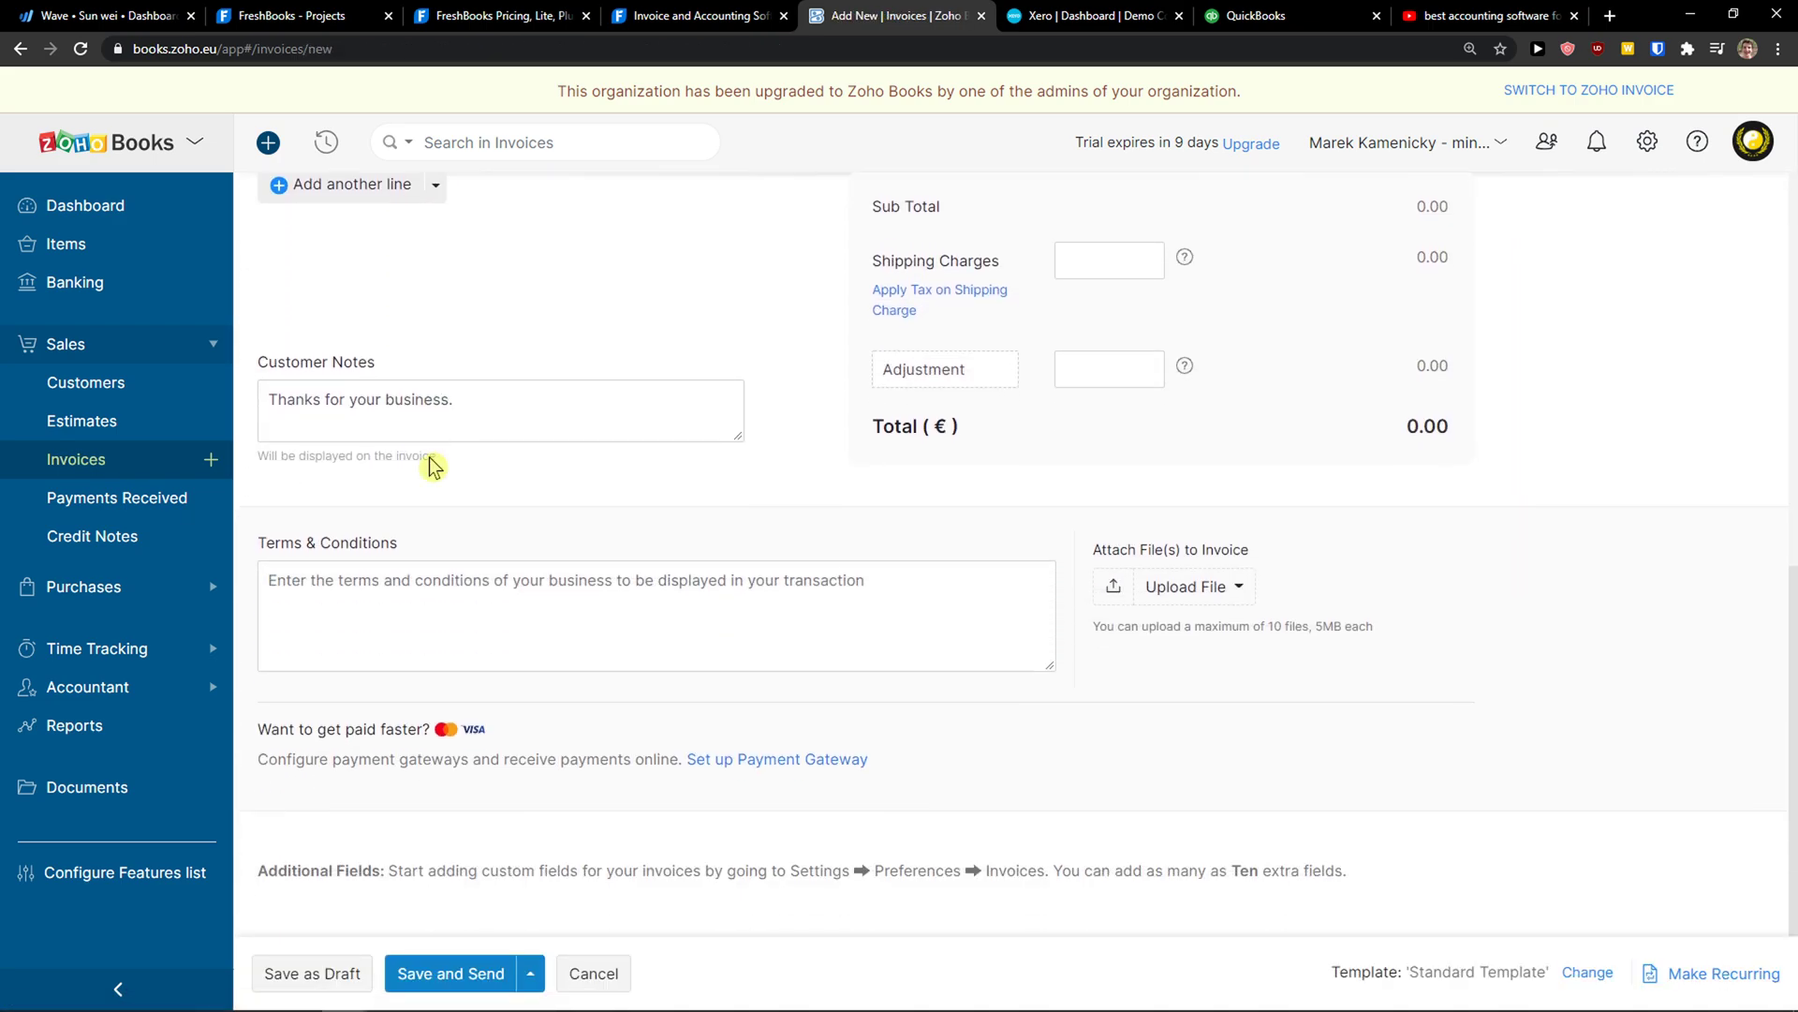
scroll(430, 466, "up", 9)
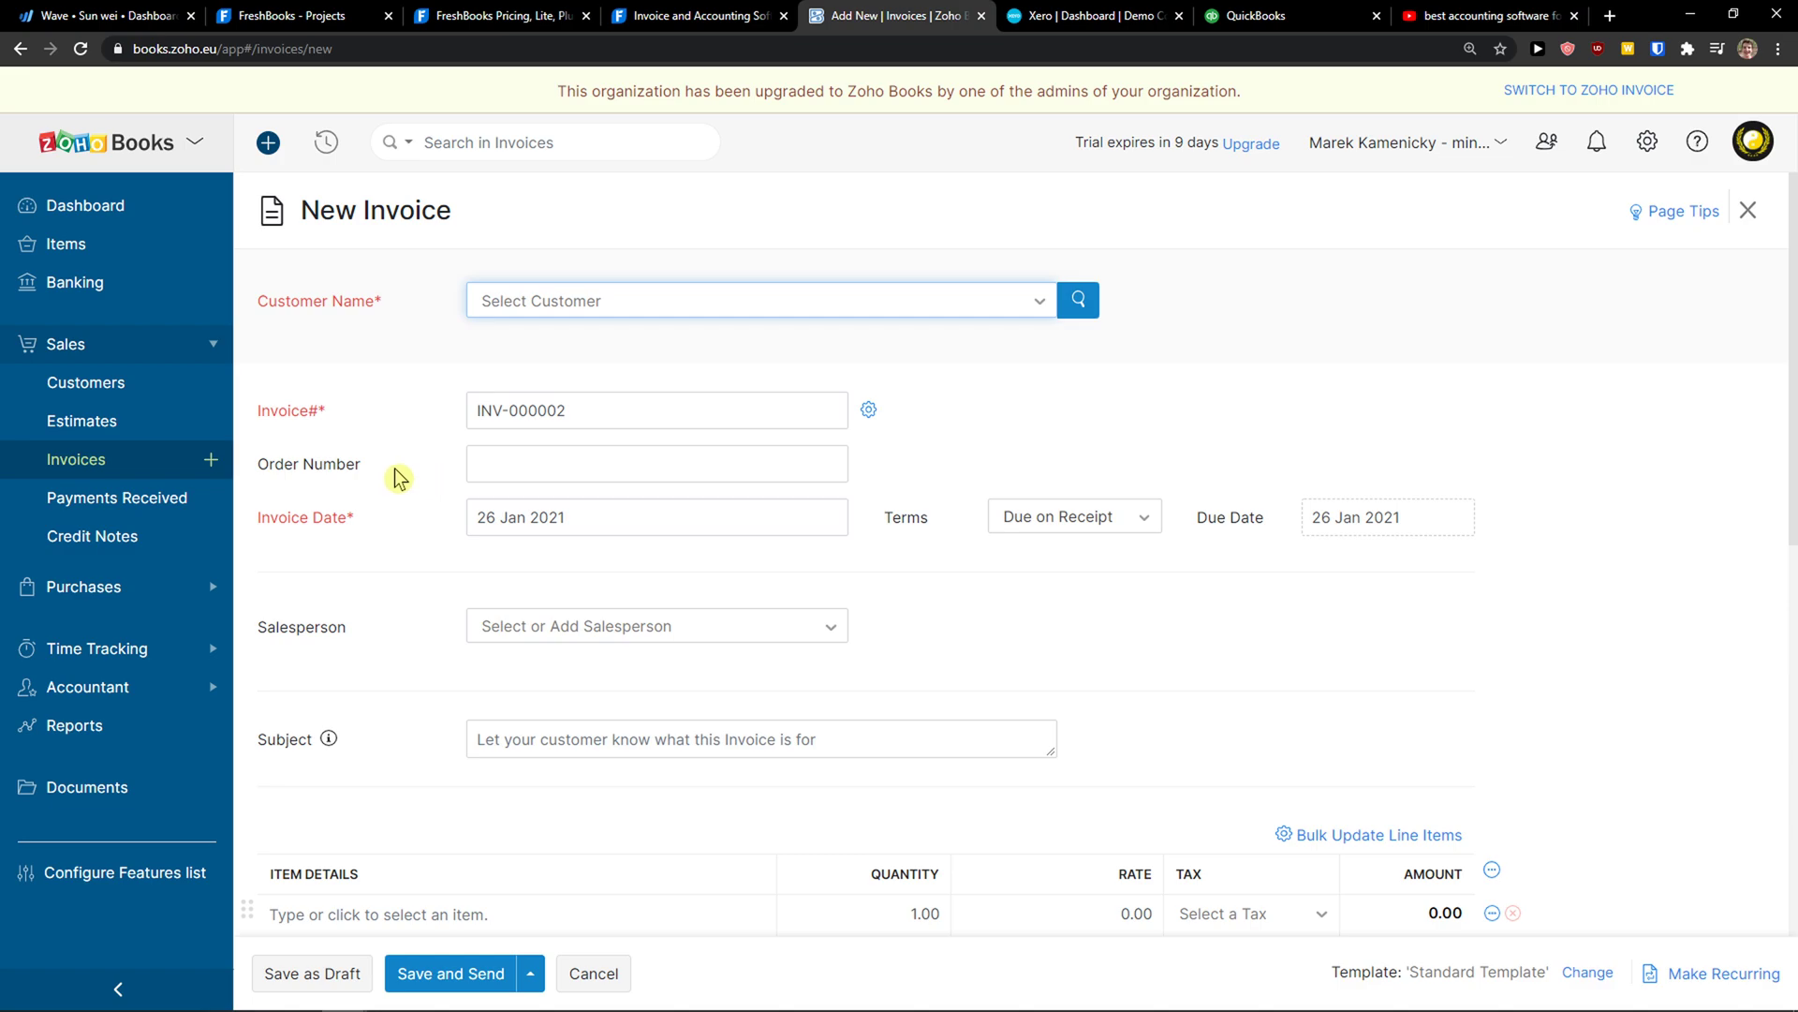
Compare with the Wave and FreshBooks tabs, then view Zoho's Dashboard and Items (Service 1, Book Goods)
left_click(182, 14)
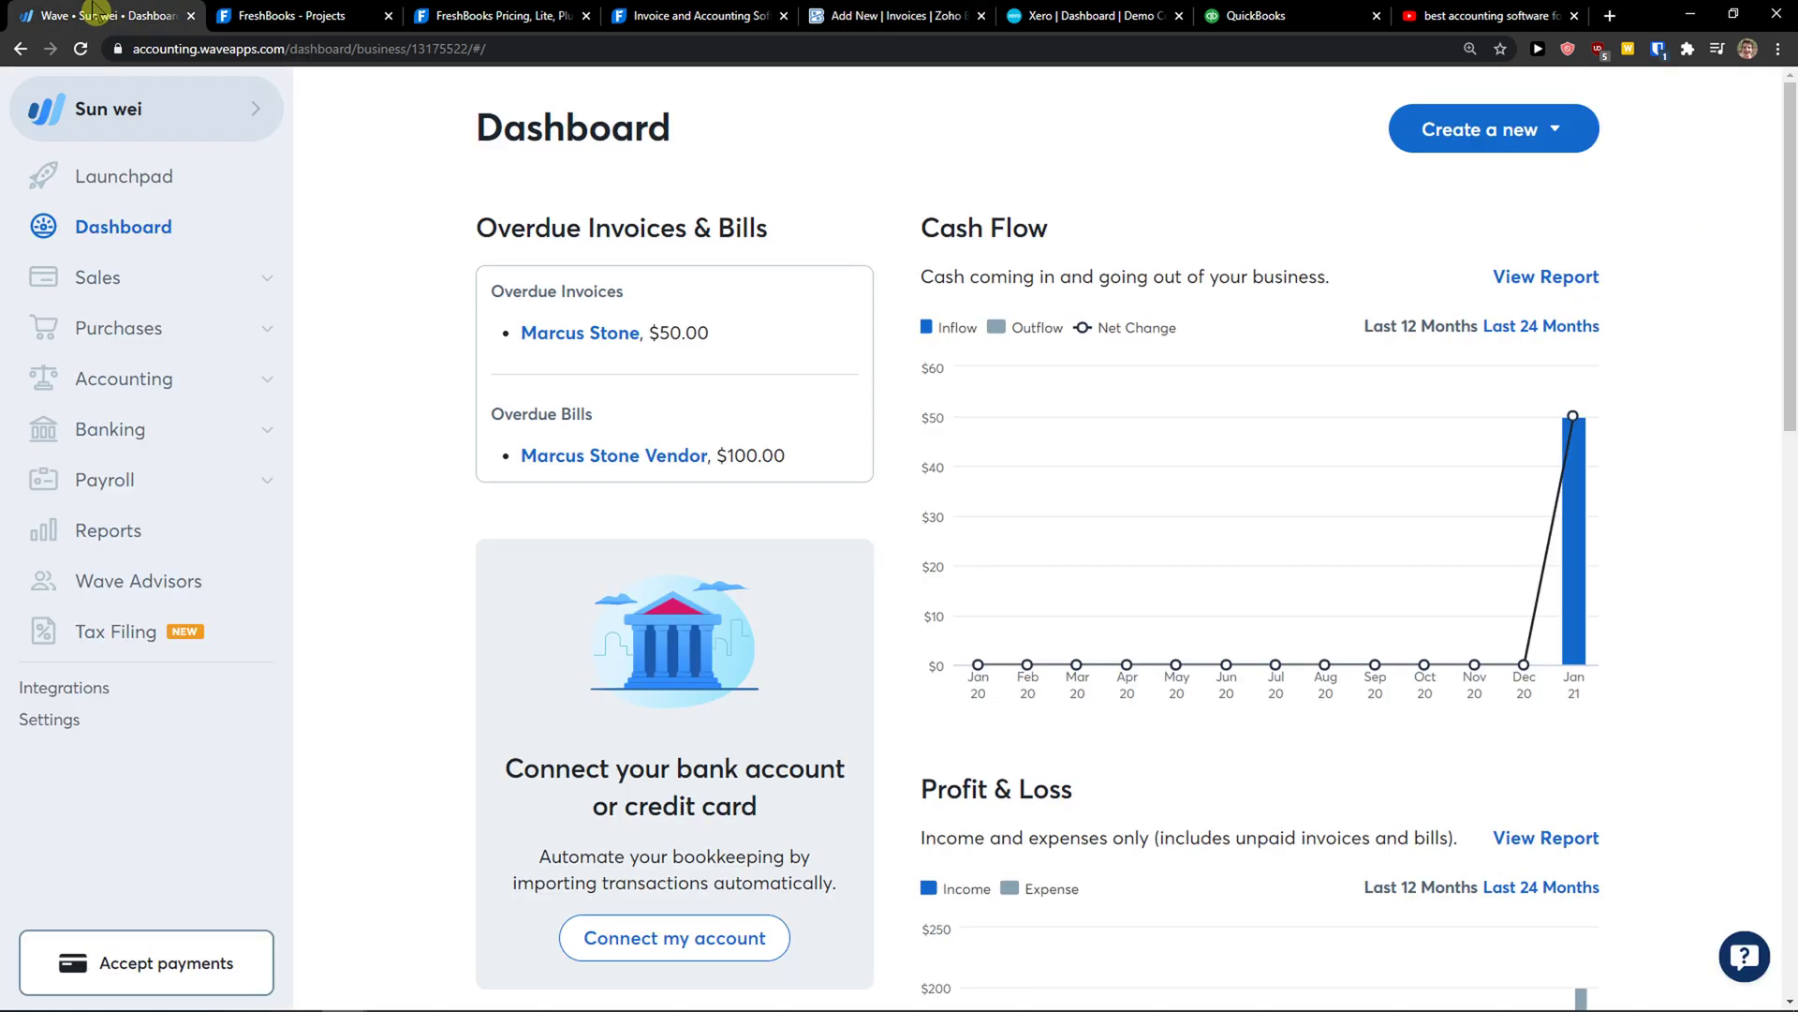
left_click(731, 15)
left_click(859, 13)
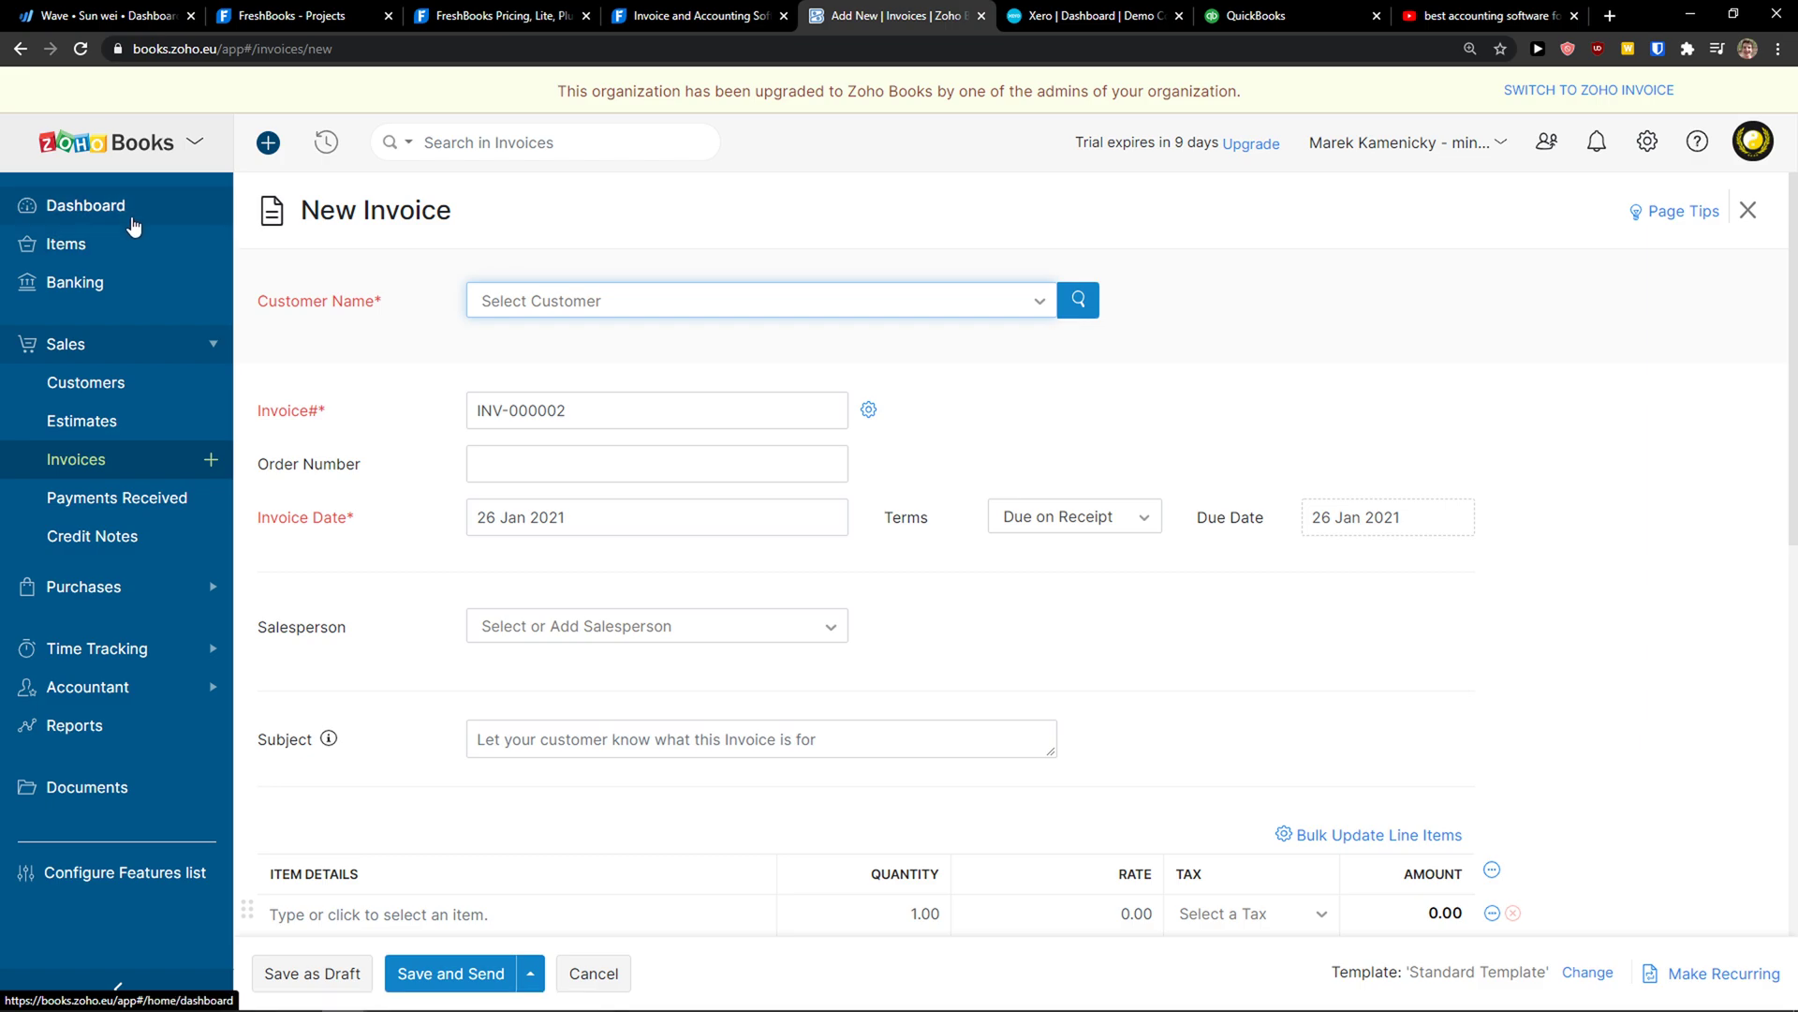
left_click(129, 213)
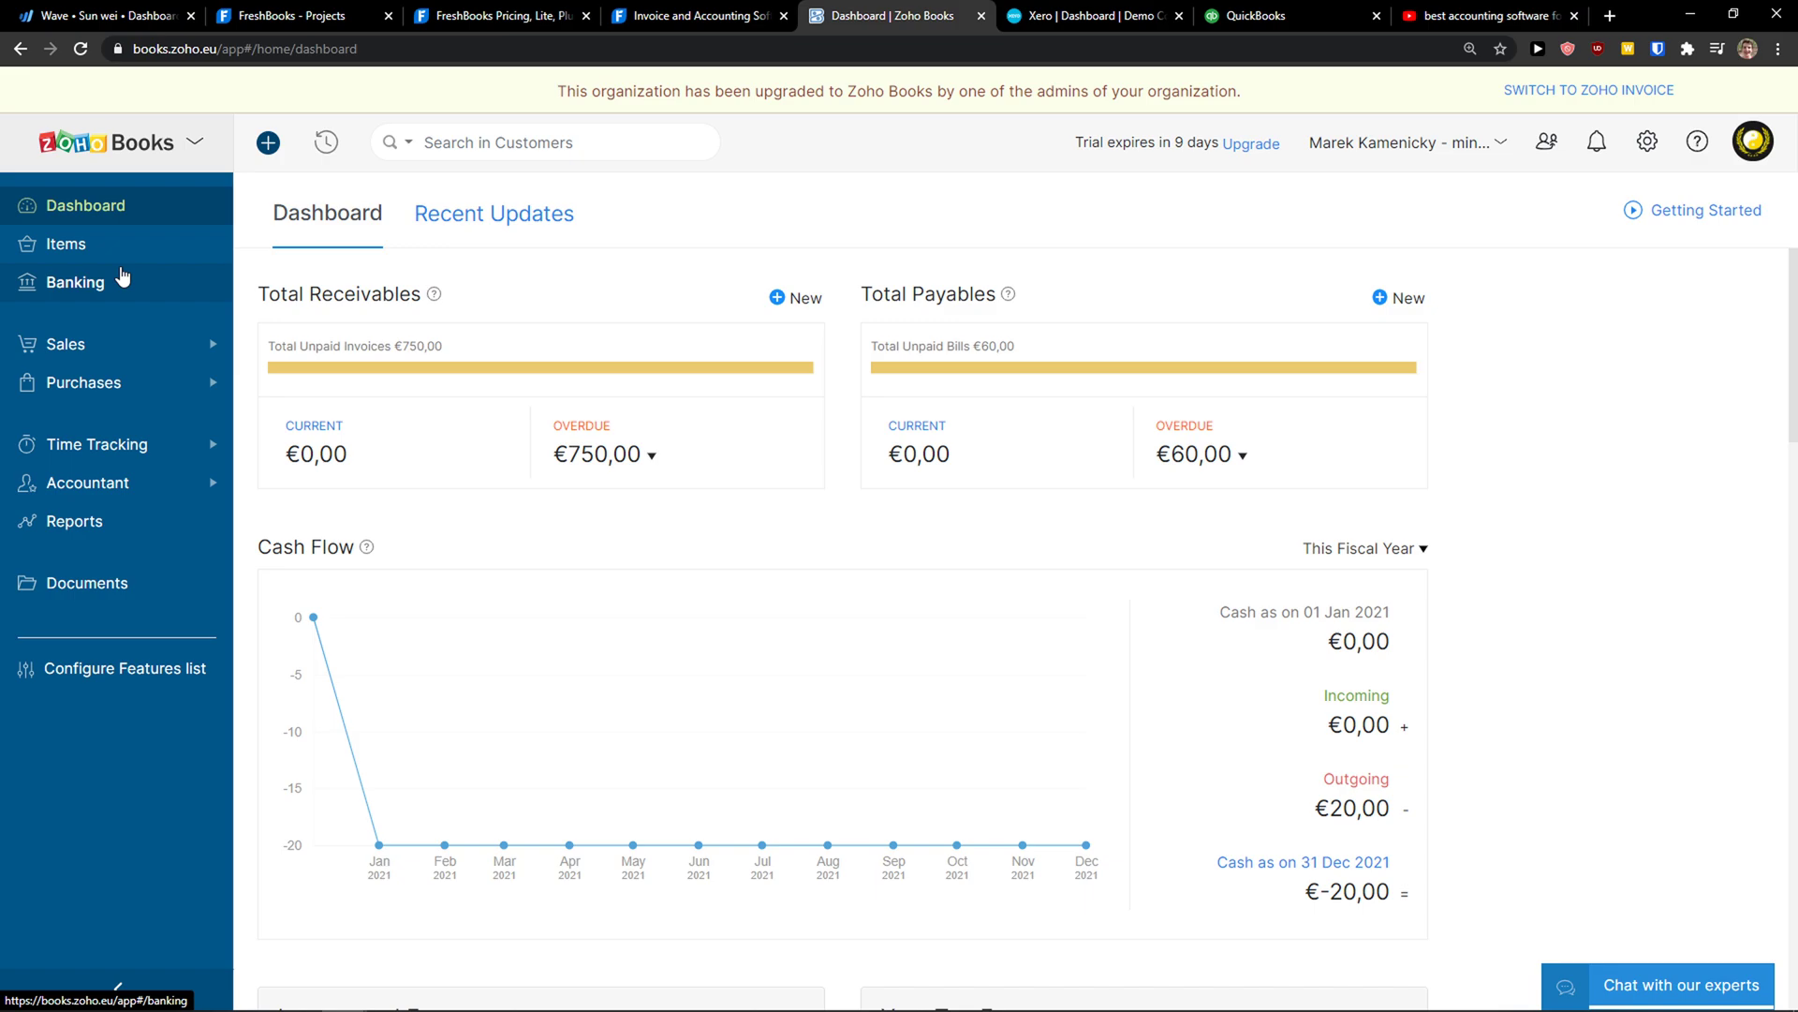
left_click(138, 257)
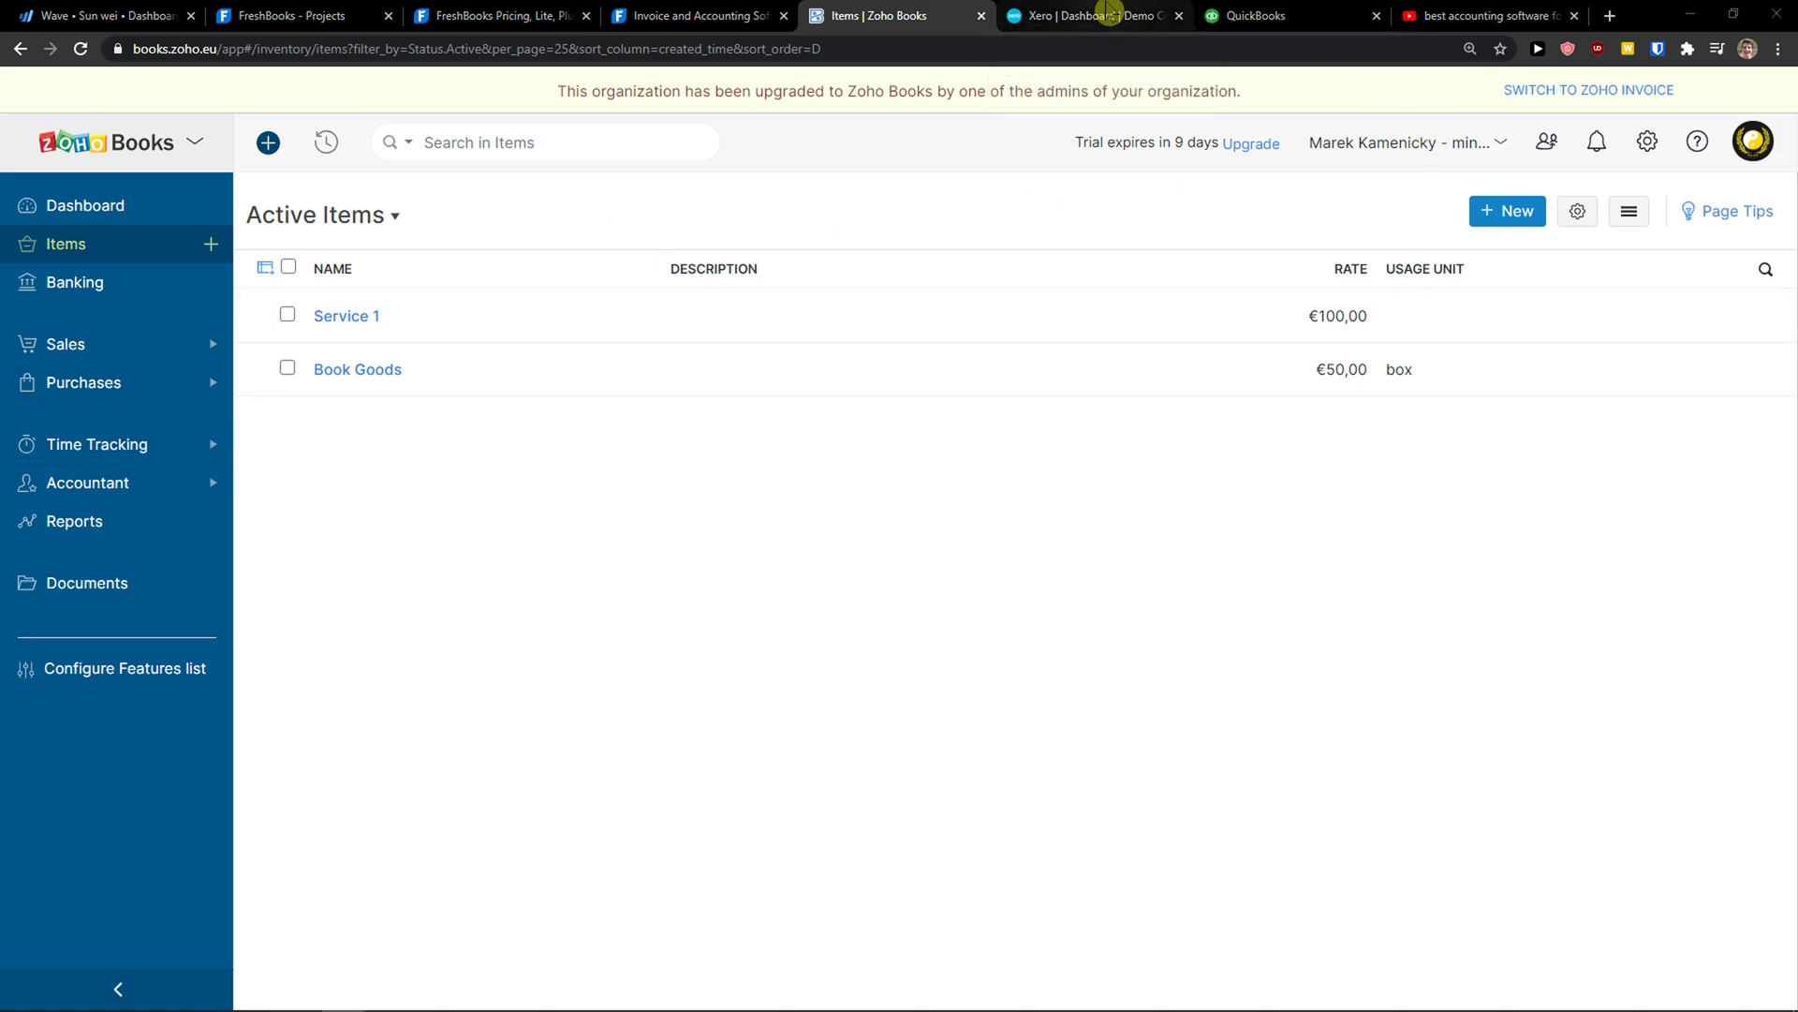
Switch to Xero's Demo Company (US) and open Business > Invoices listing all 42 items
left_click(1108, 10)
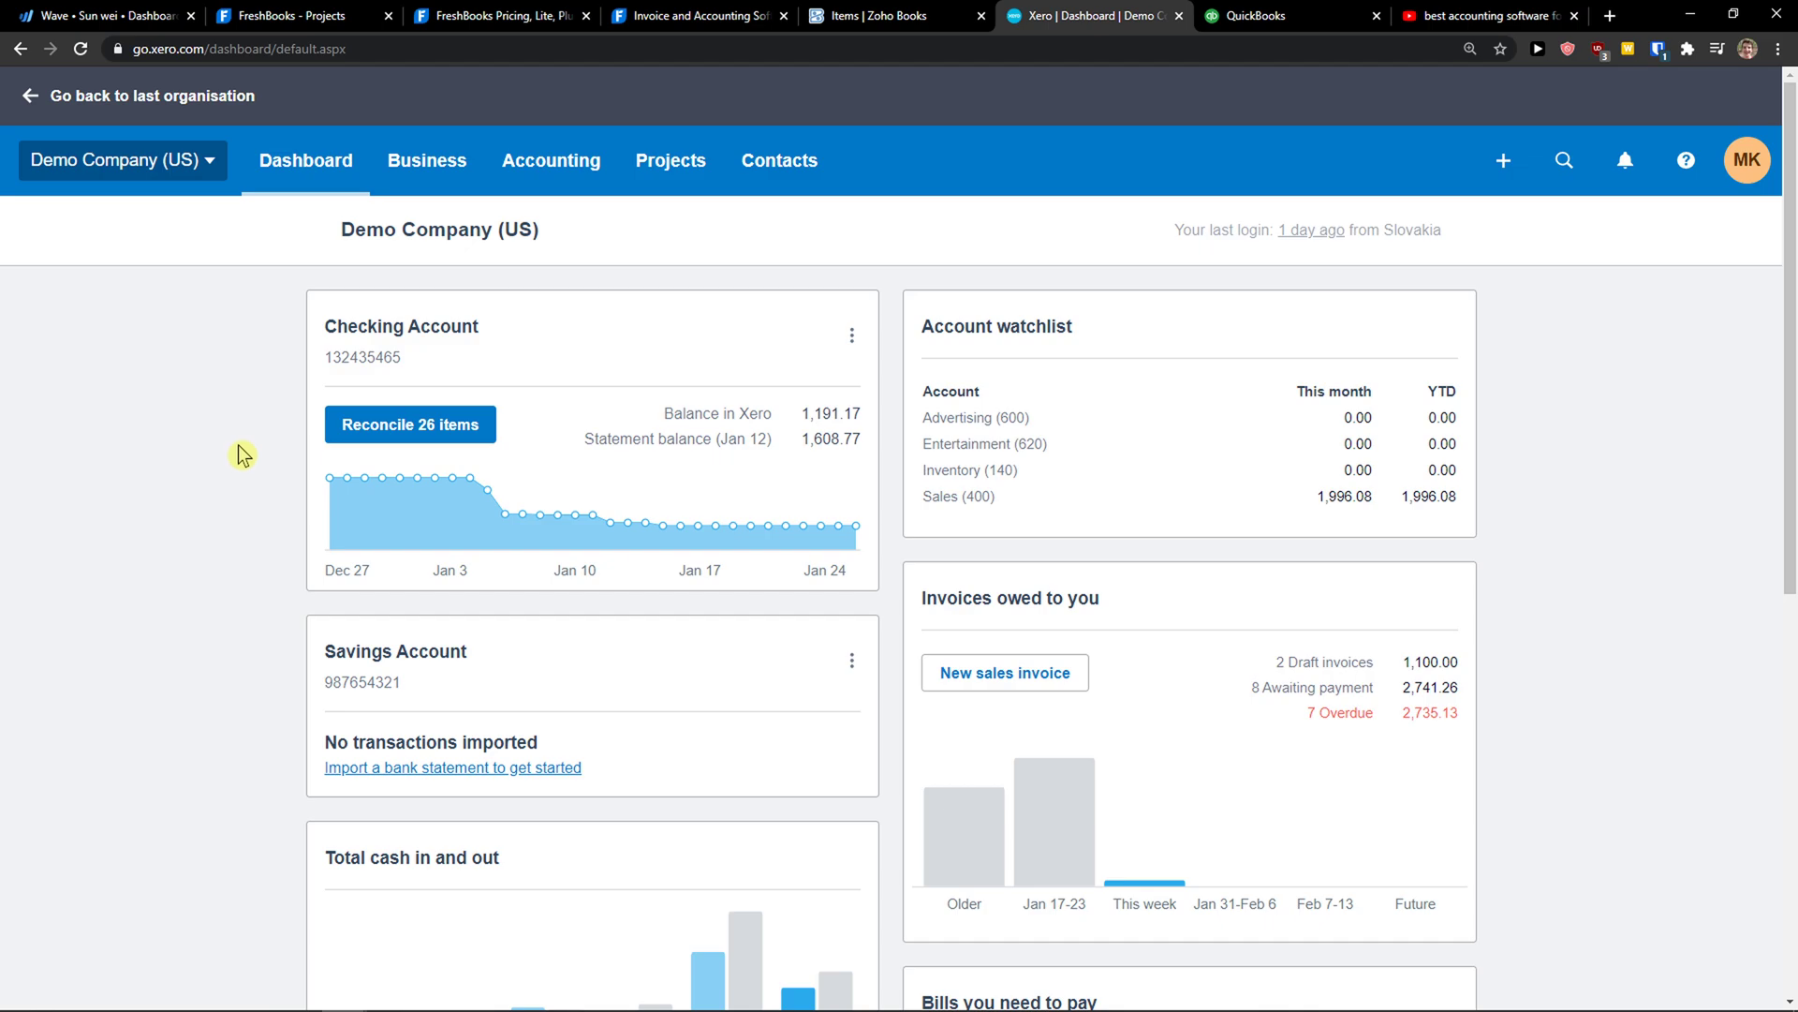
scroll(242, 457, "down", 1)
scroll(242, 457, "up", 1)
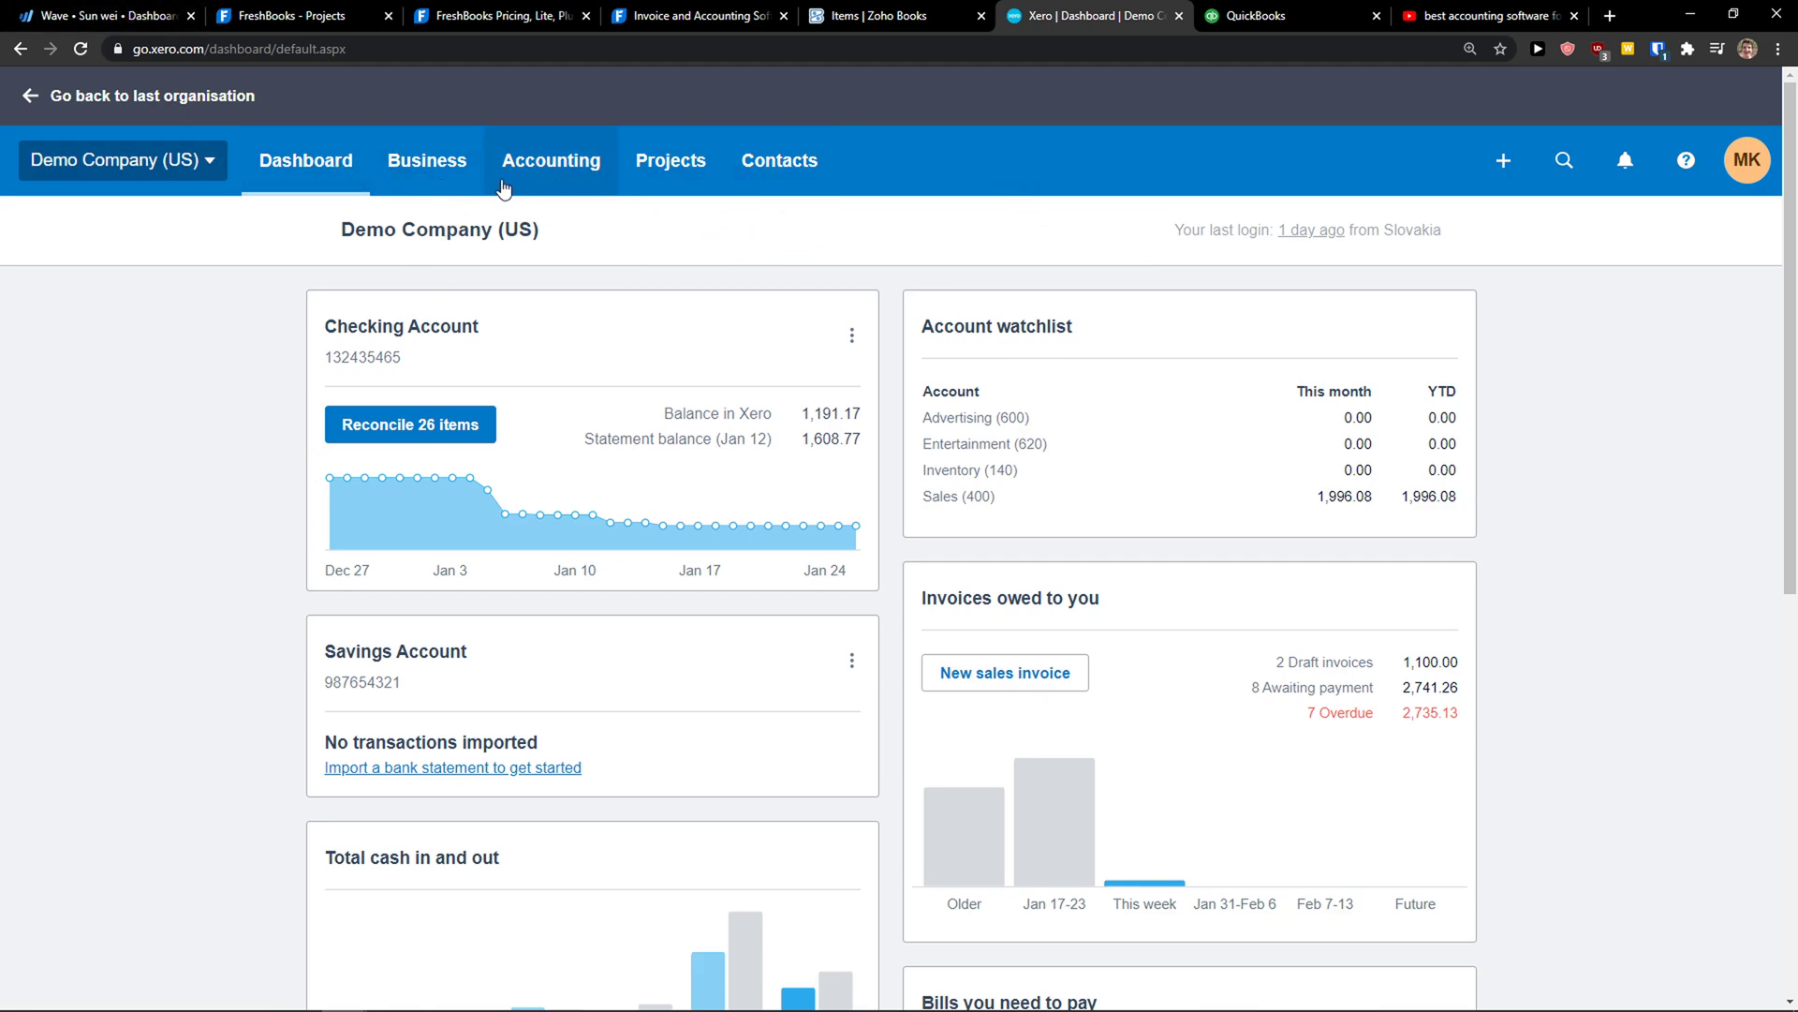
left_click(437, 190)
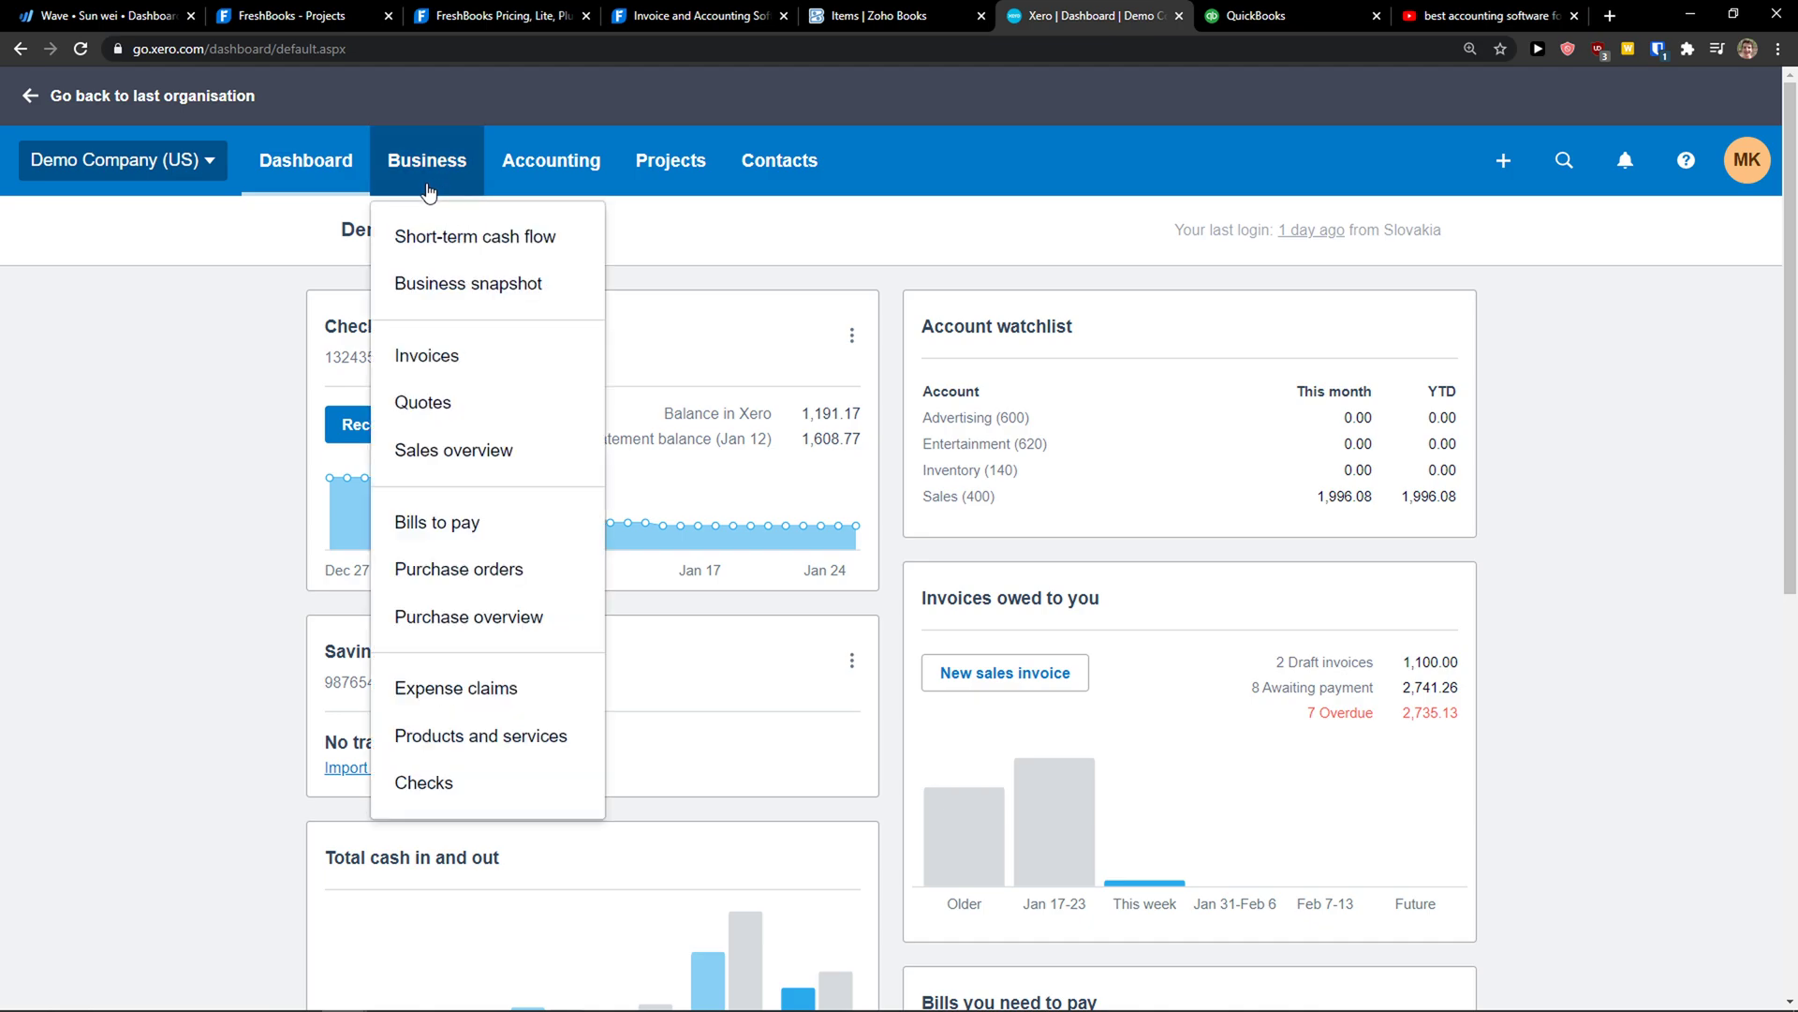
left_click(426, 358)
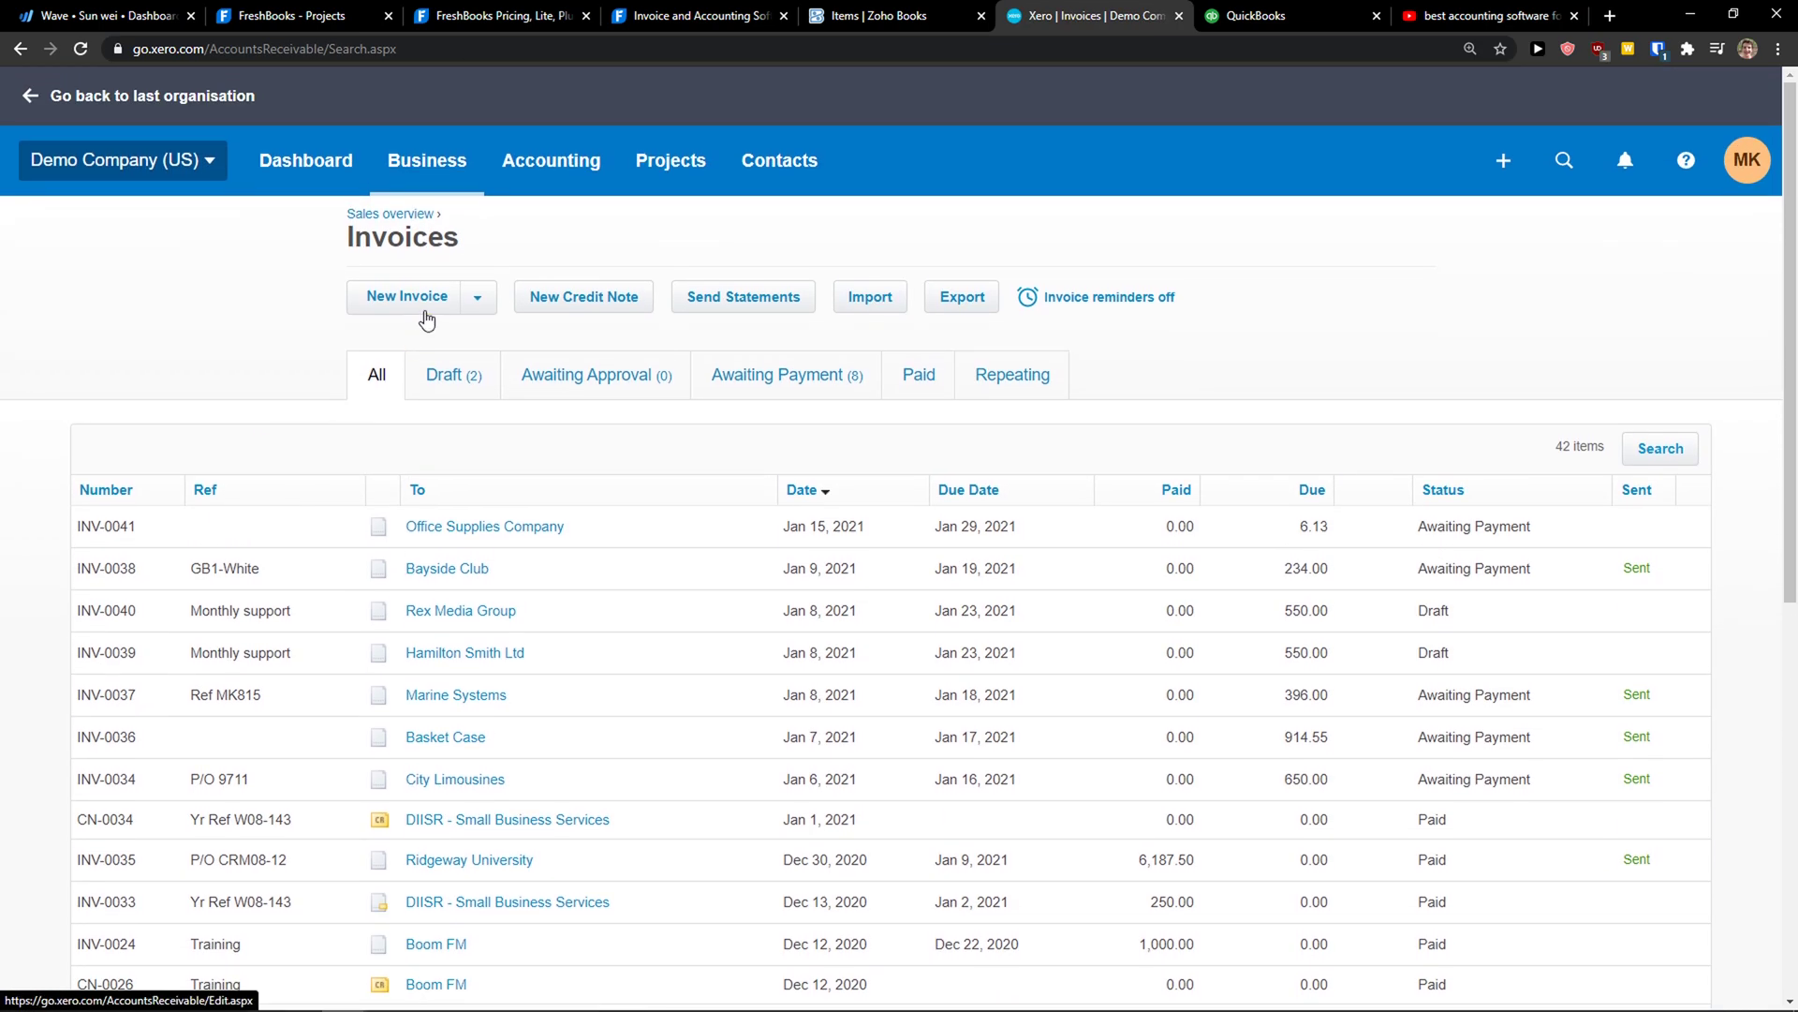
Start Xero invoice INV-0042 for customer Young Bros Transport, dated Jan 26, 2021, due 9 Feb 2021
left_click(426, 314)
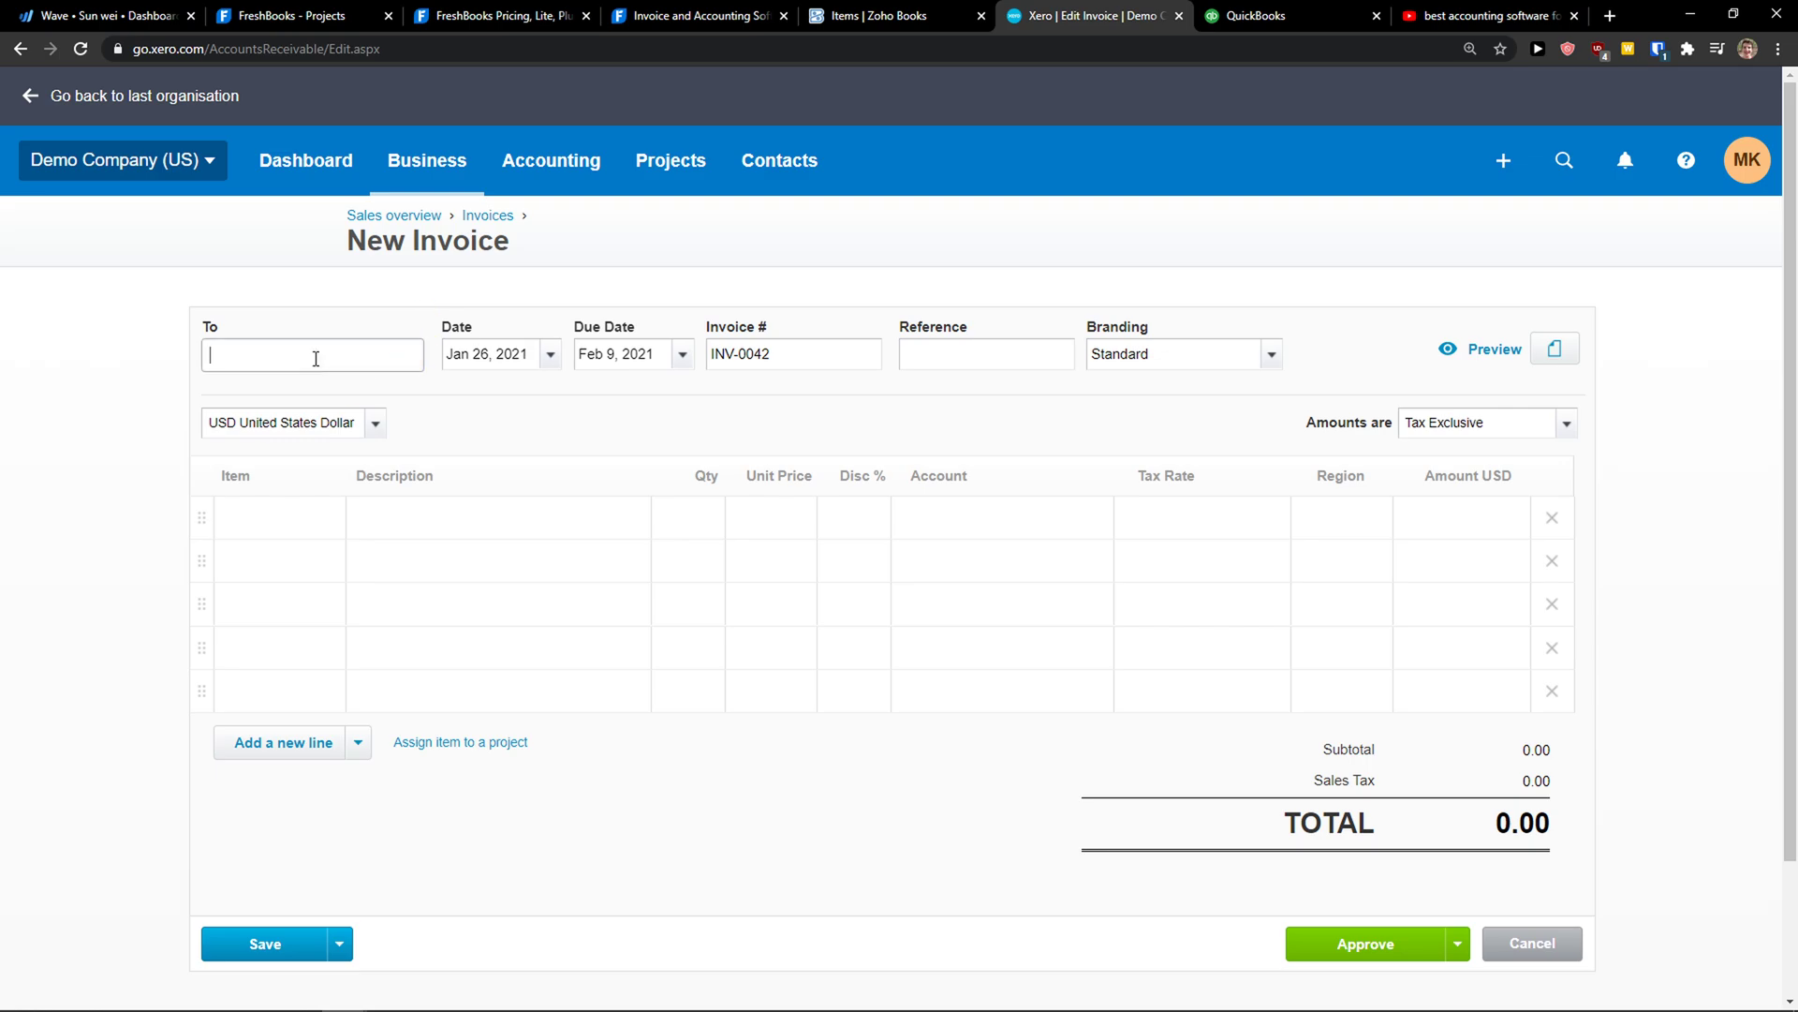
type("y")
left_click(301, 448)
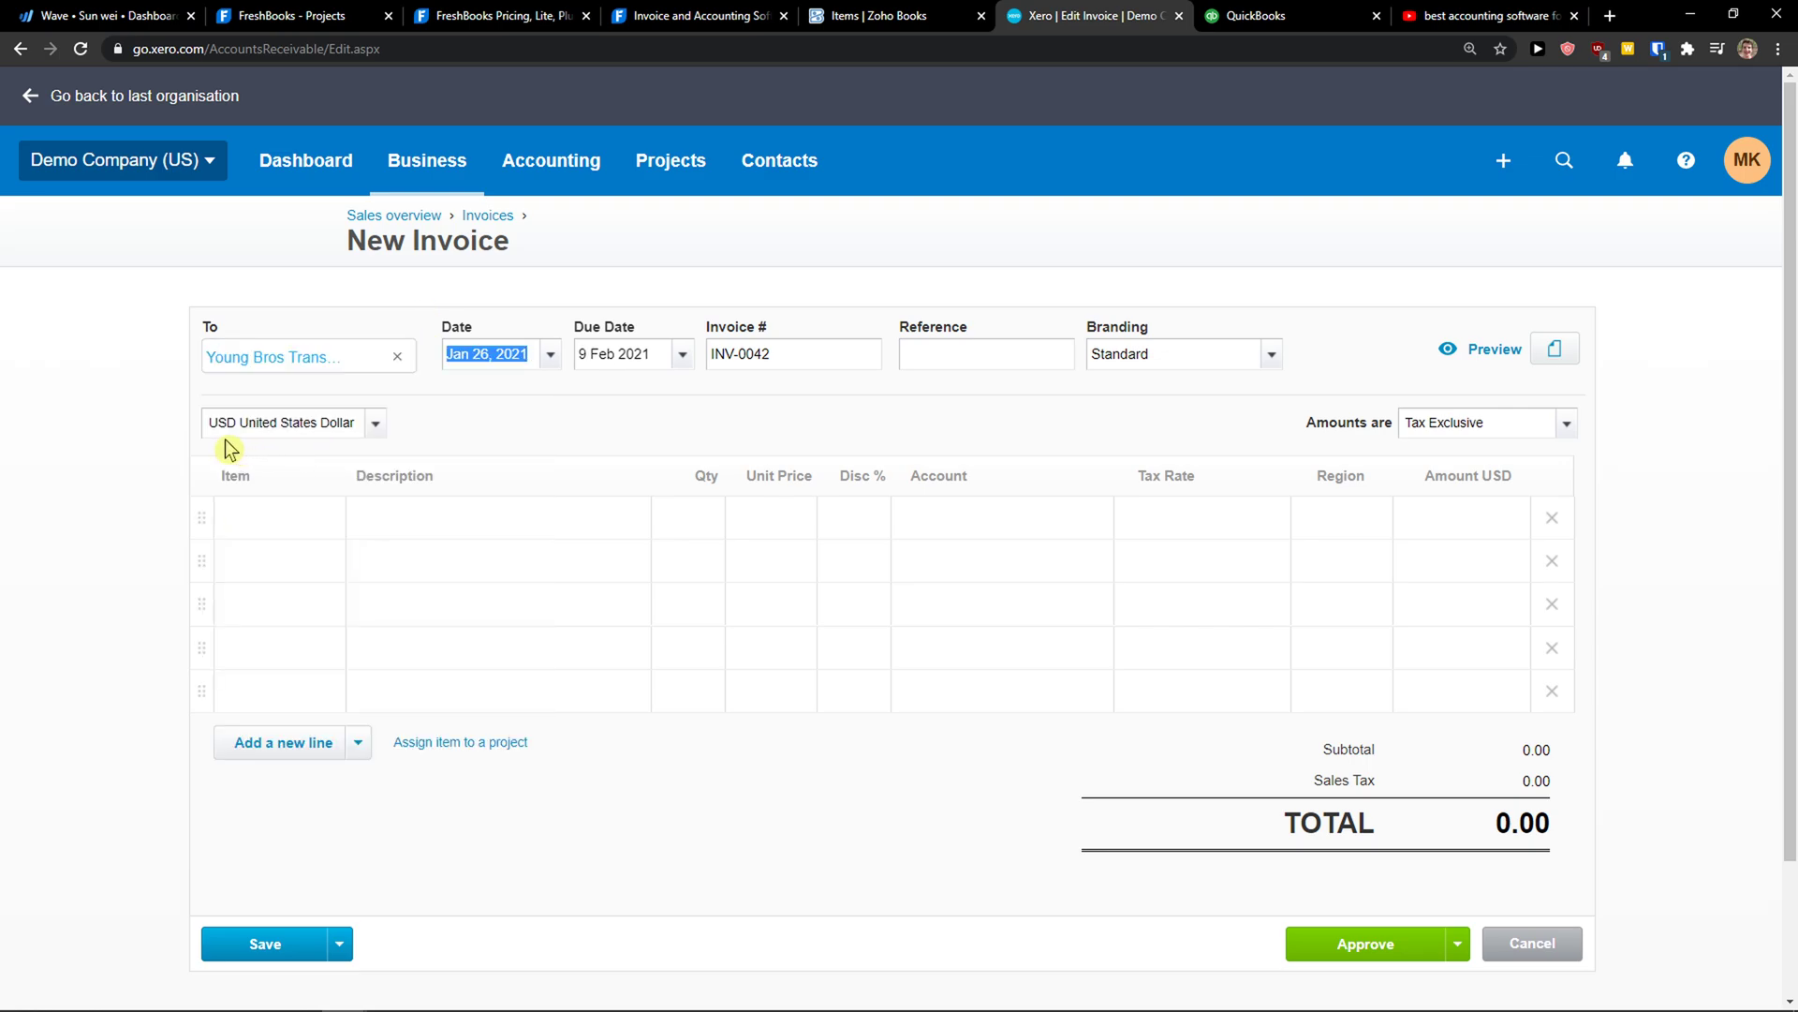
left_click(873, 353)
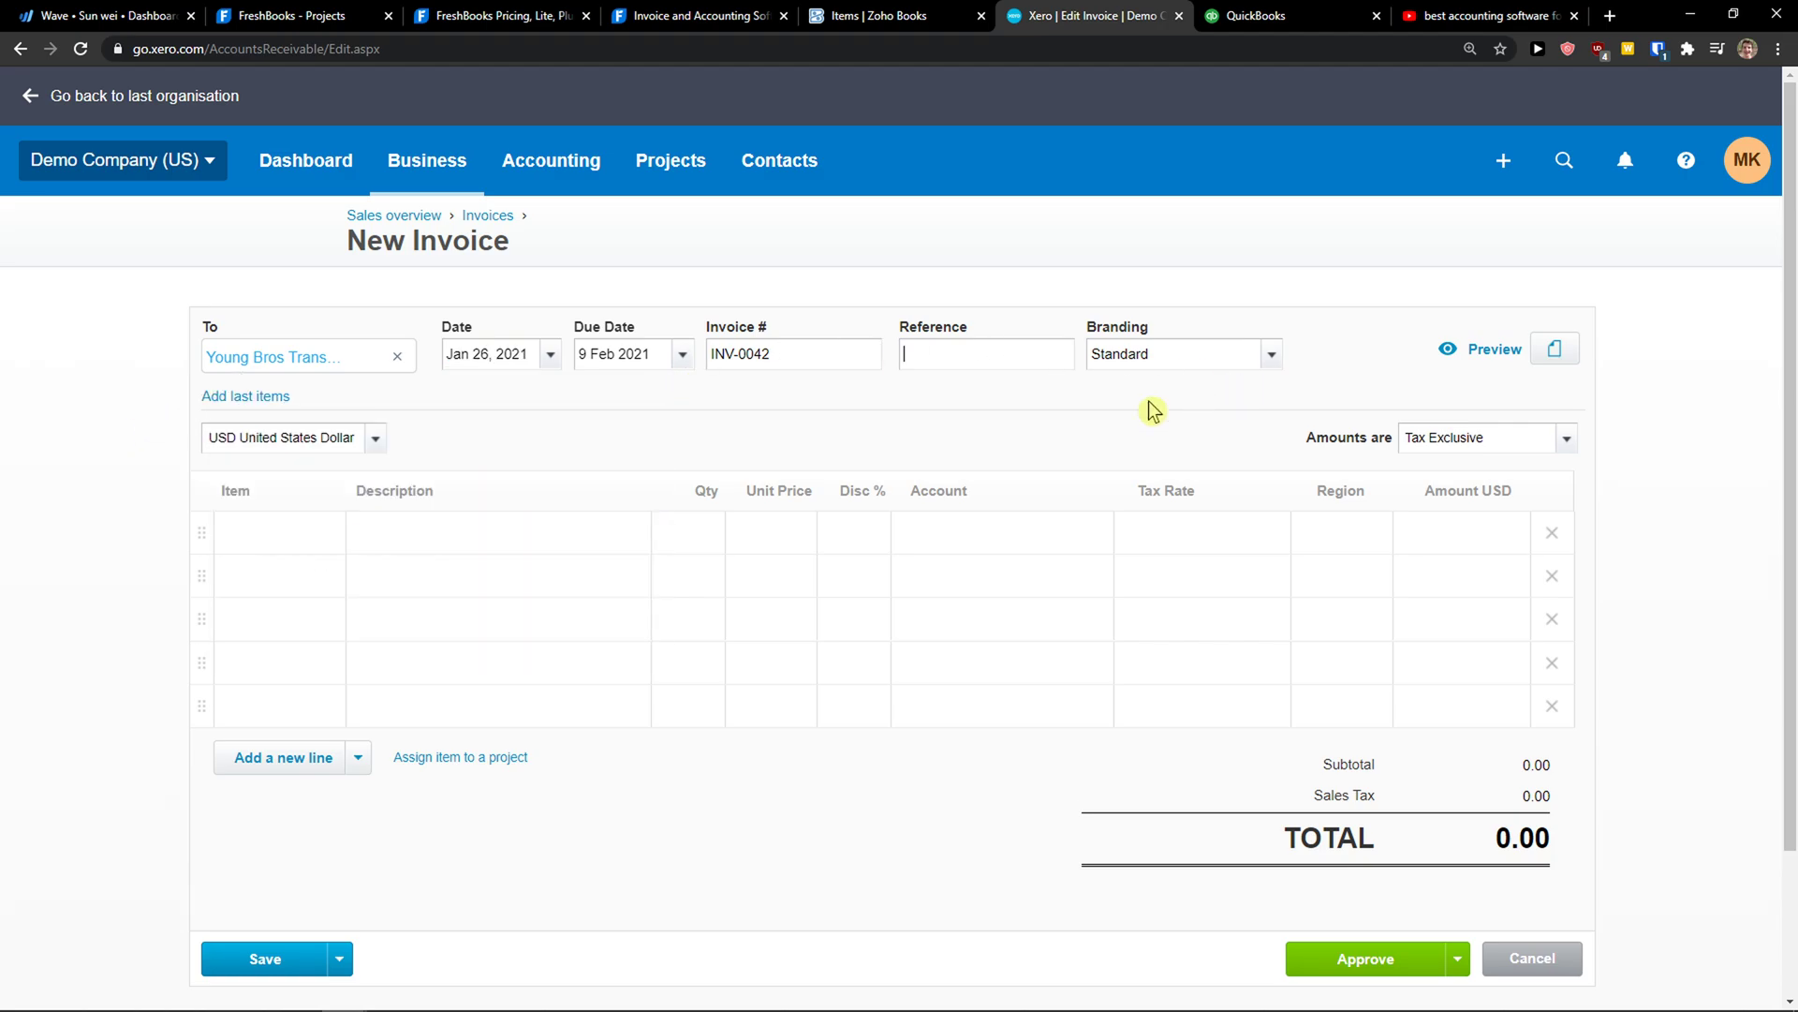
left_click(570, 190)
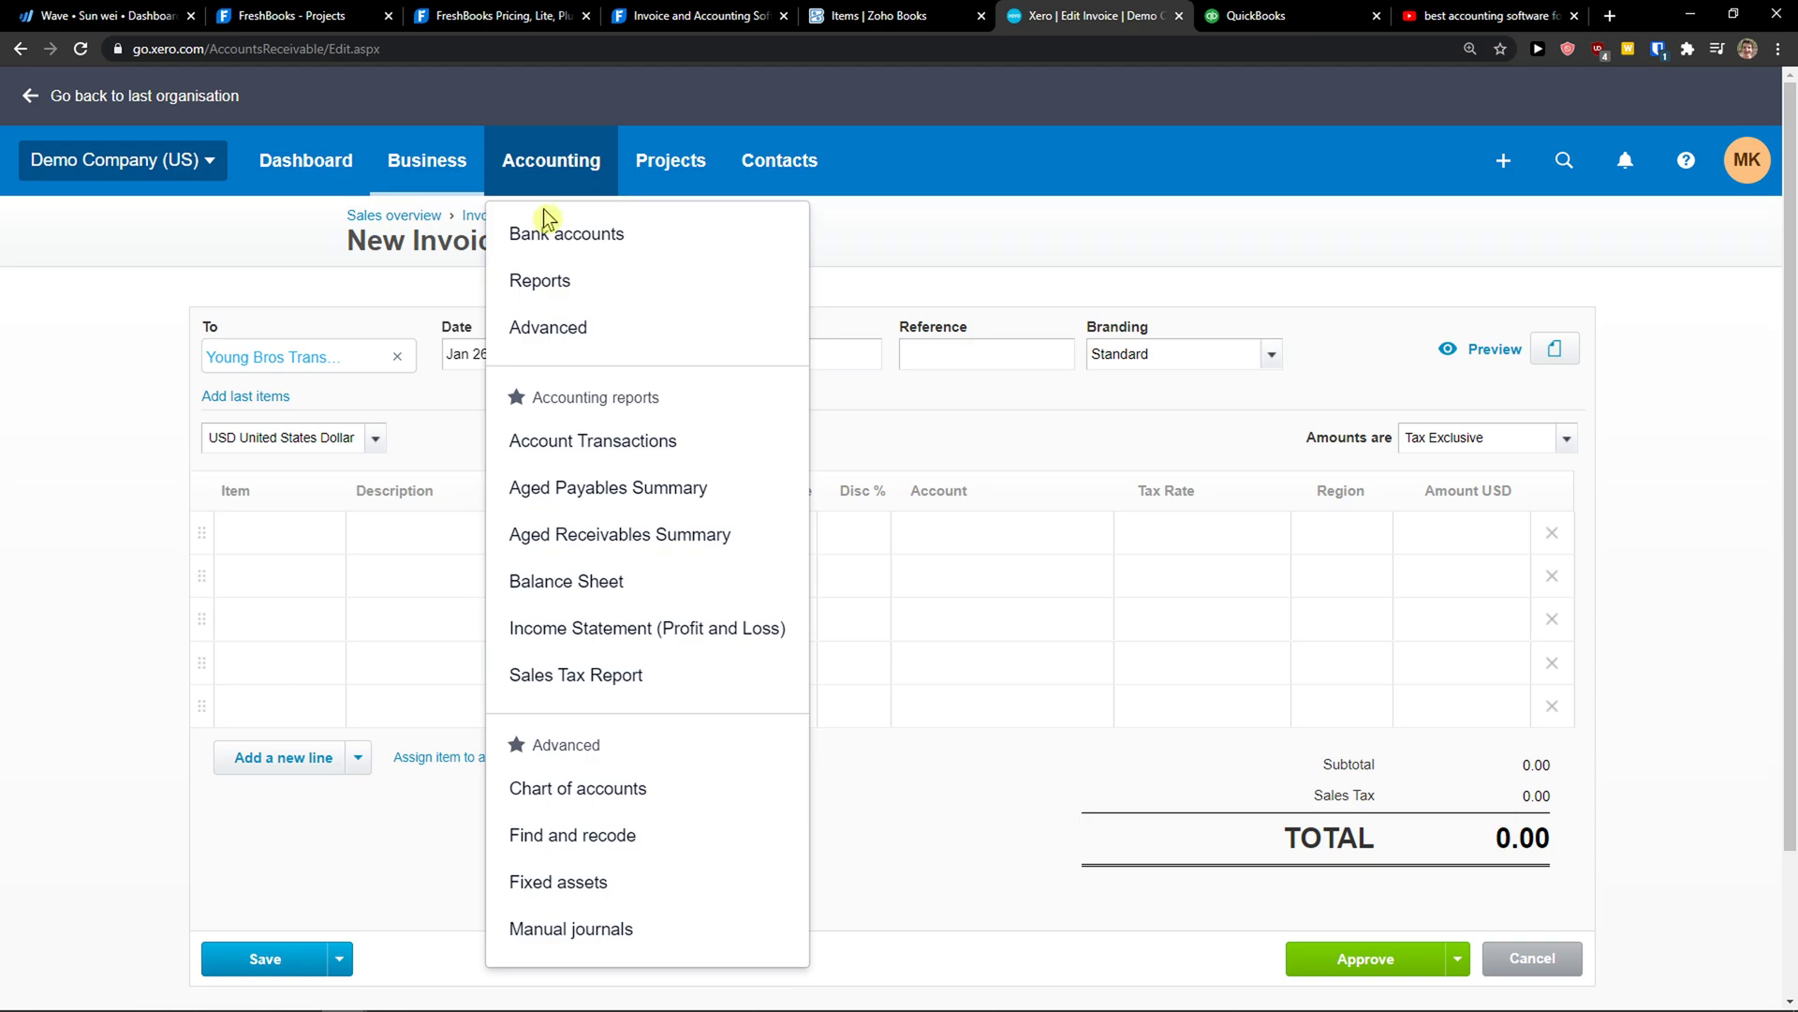
Browse Xero's Accounting reports overview and expand the full list of reports
left_click(567, 289)
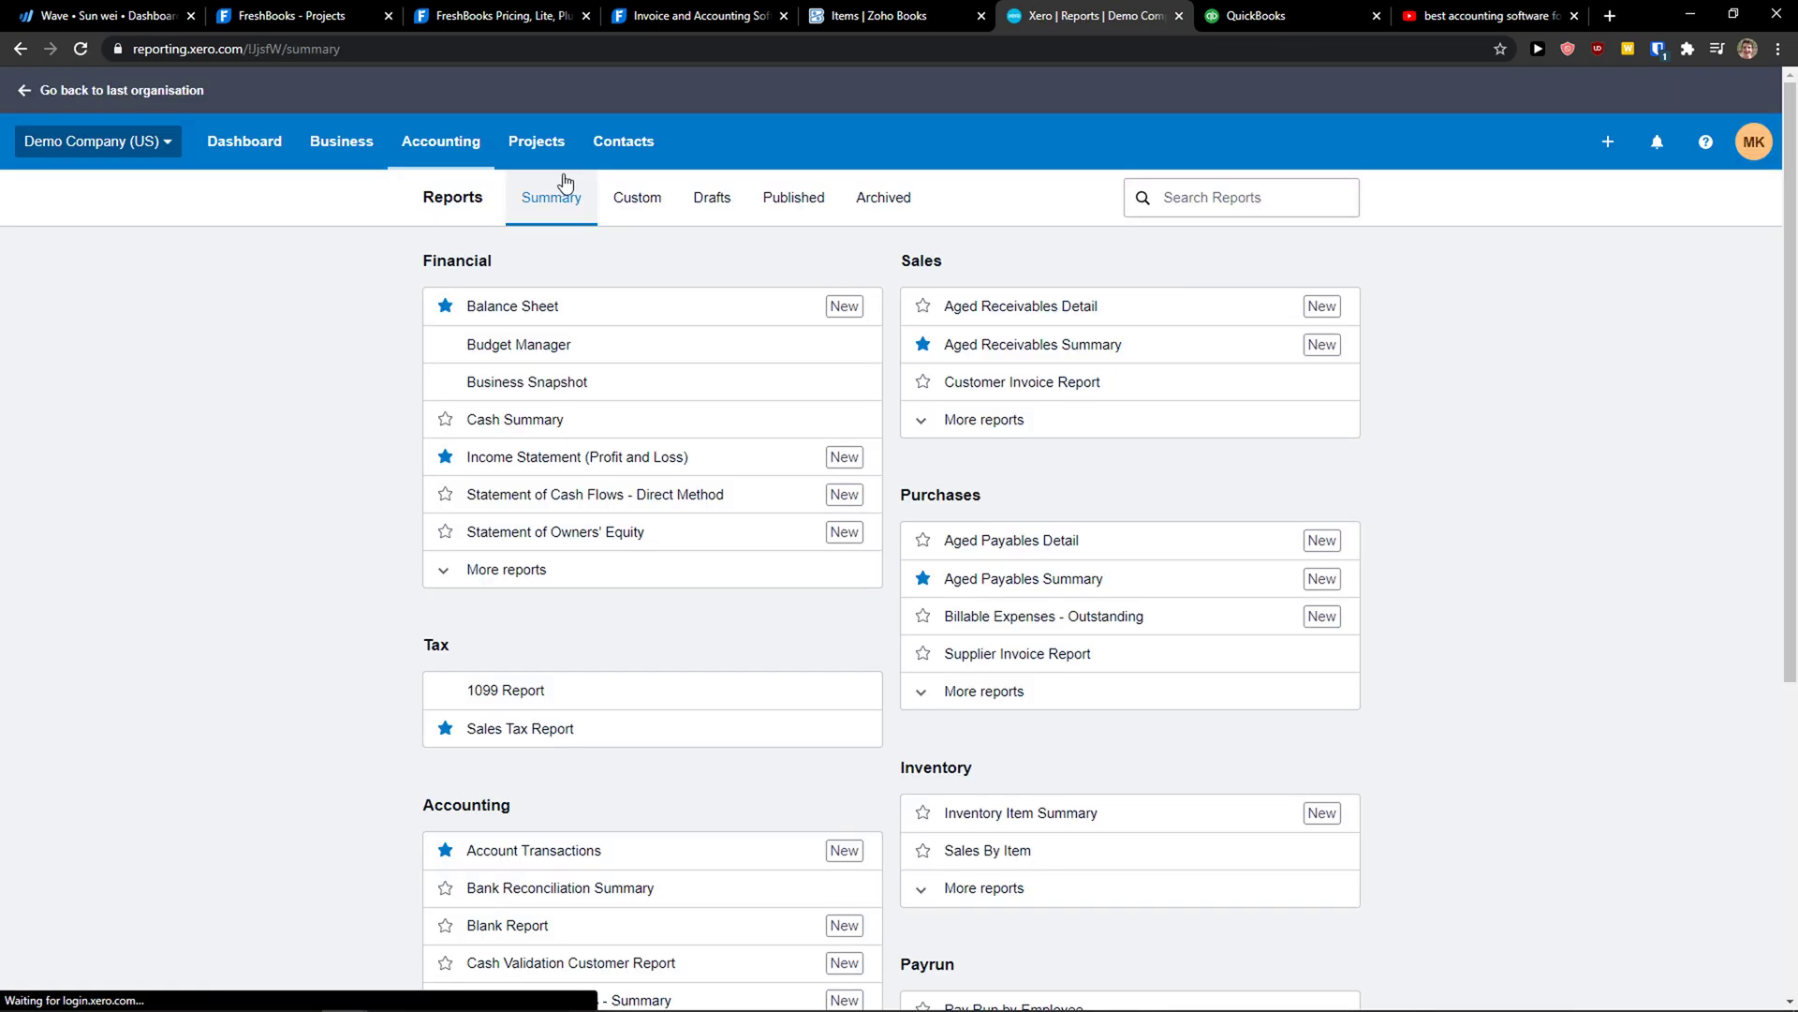
scroll(365, 447, "down", 1)
scroll(365, 447, "down", 4)
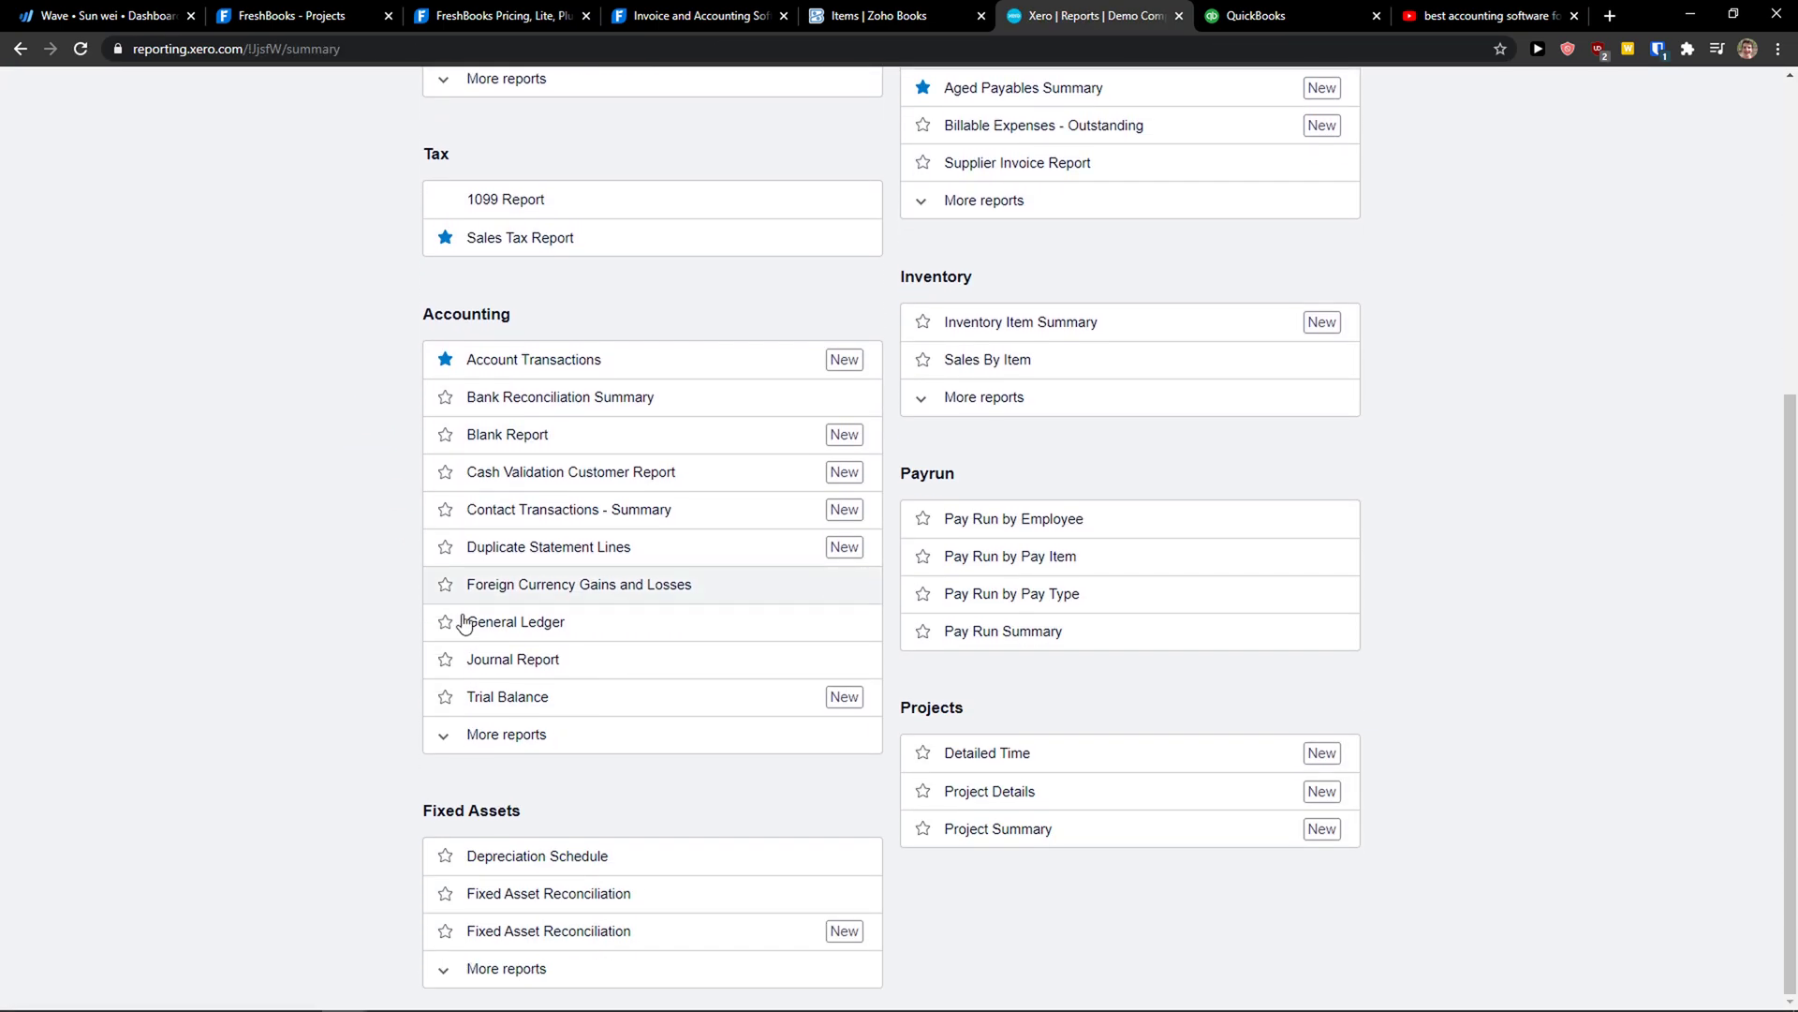
left_click(581, 732)
scroll(354, 650, "up", 5)
scroll(354, 650, "down", 2)
scroll(369, 618, "up", 3)
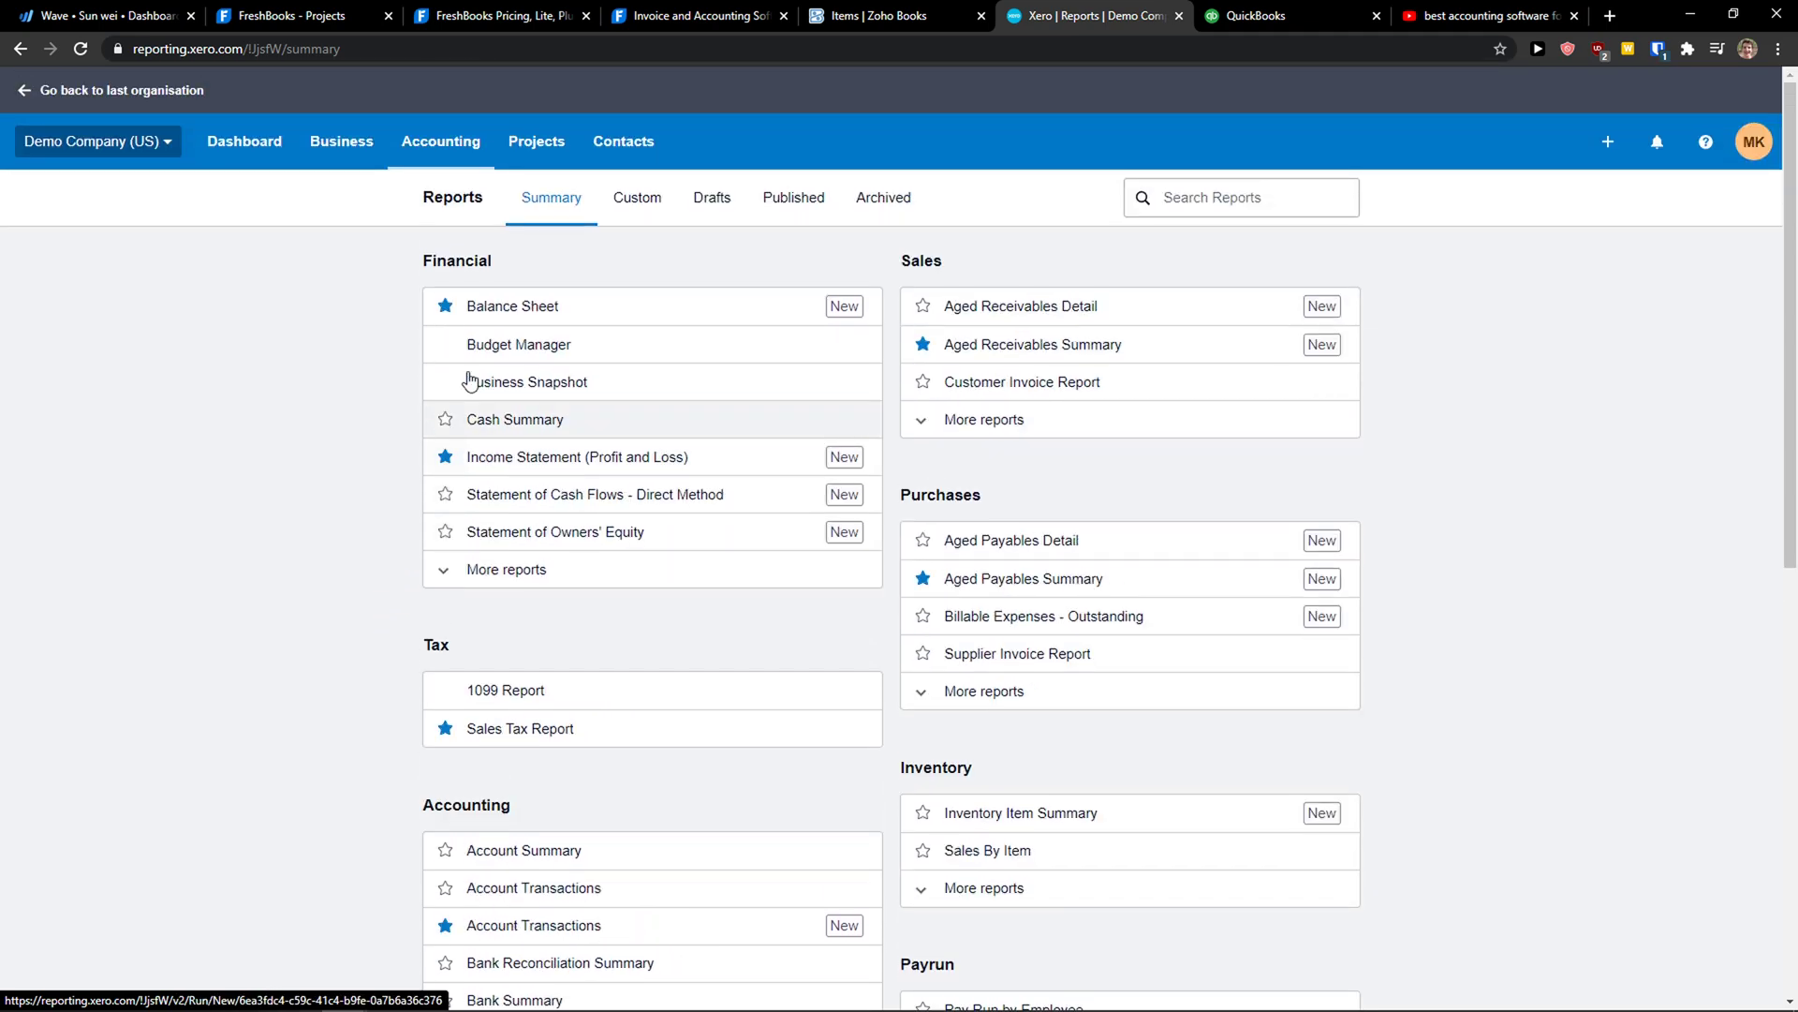
Open the Checking Account reconciliation with its 26 statement lines from Bank accounts
left_click(470, 143)
left_click(440, 203)
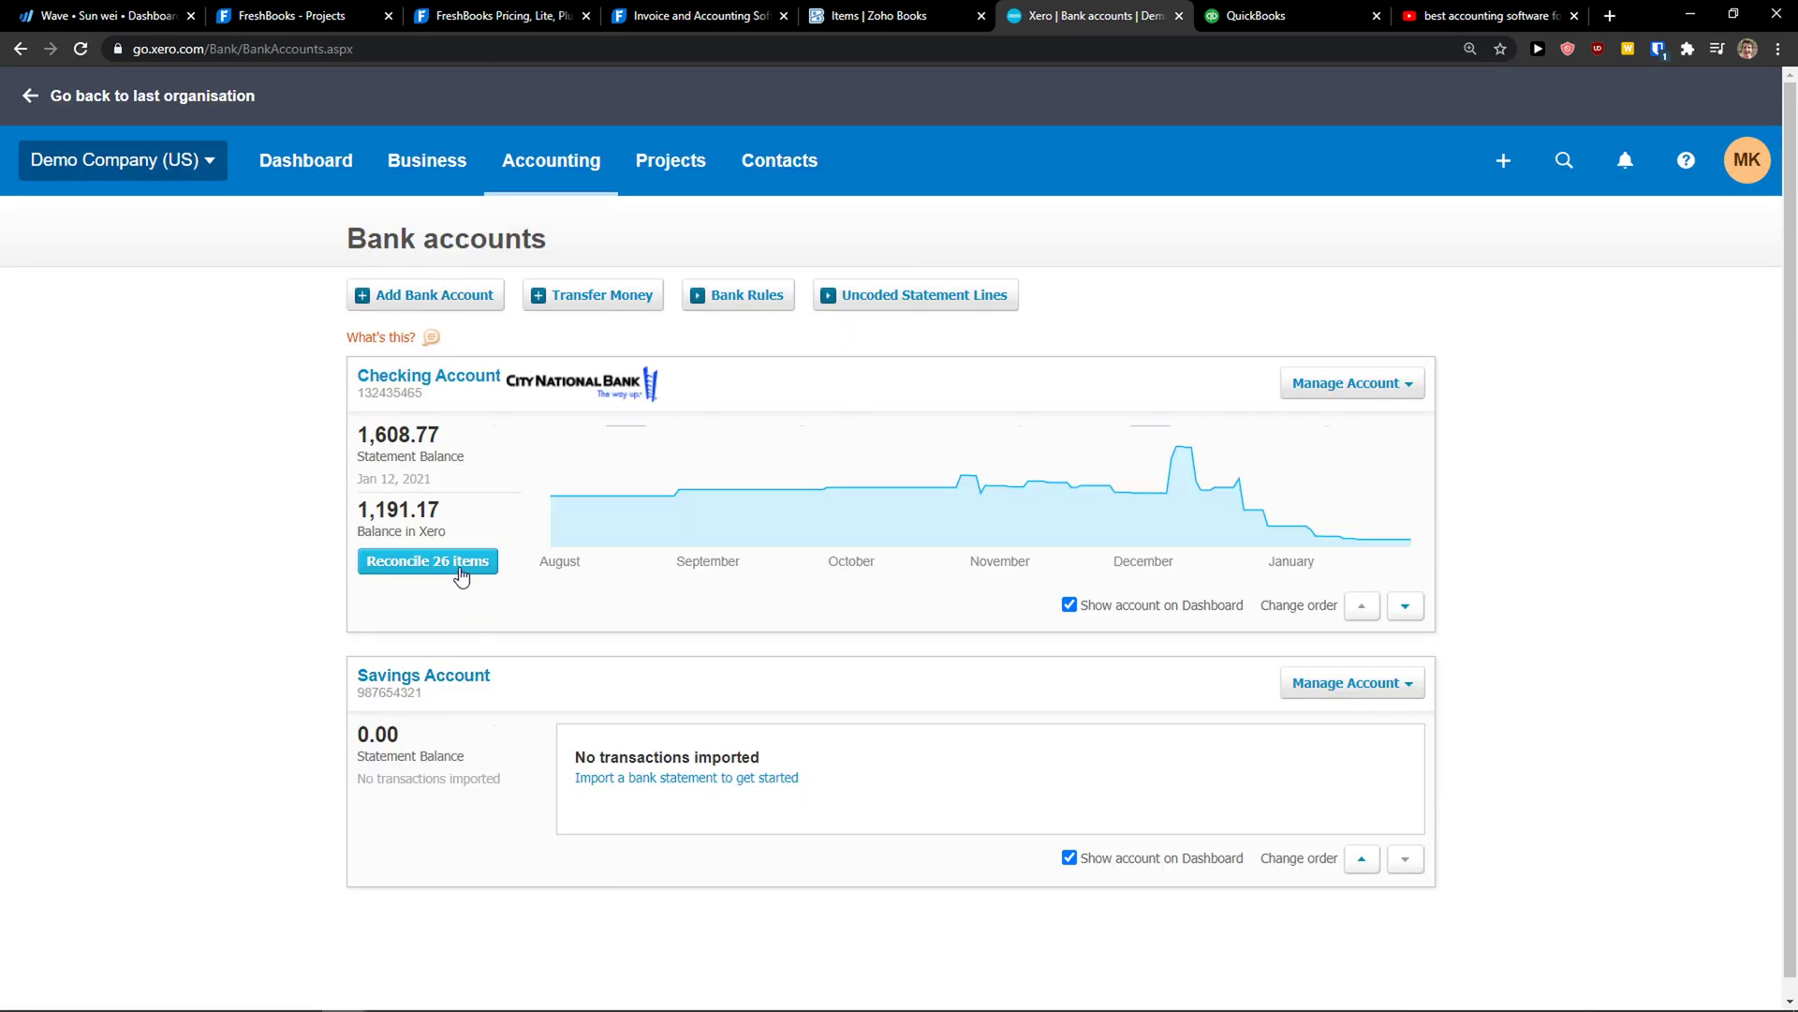
left_click(453, 563)
middle_click(297, 577)
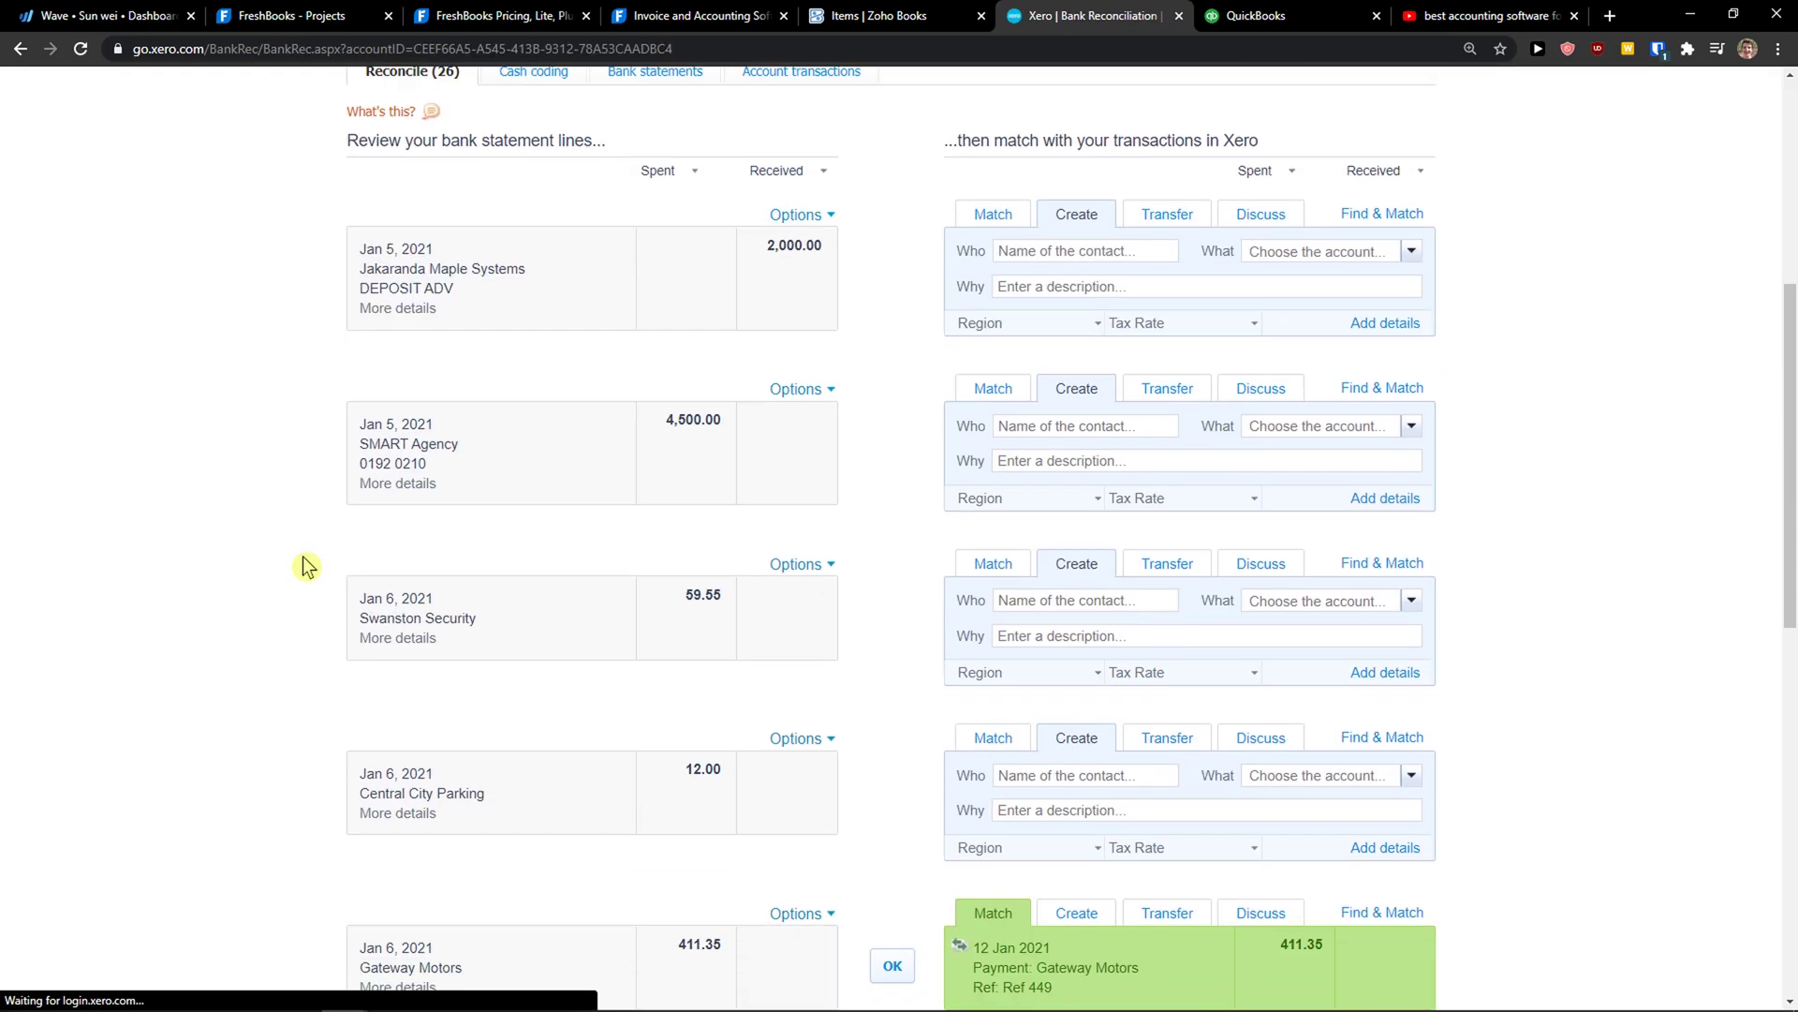
scroll(297, 577, "up", 15)
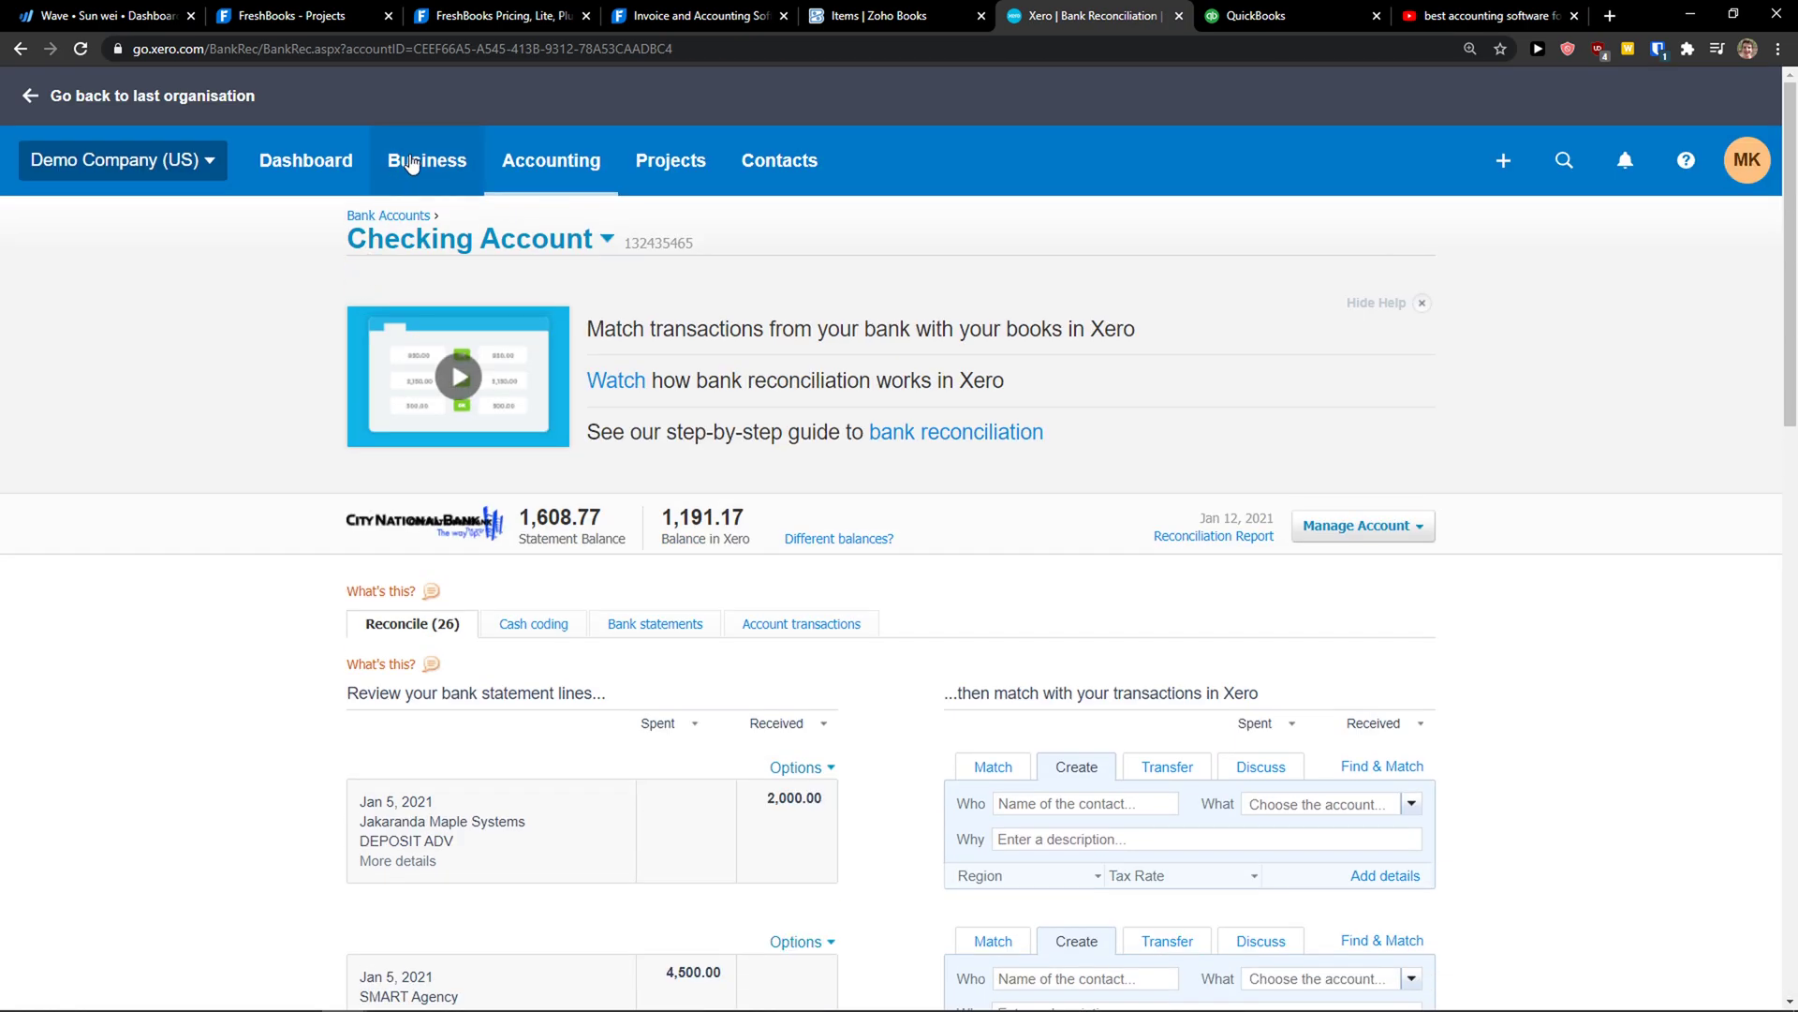
left_click(428, 158)
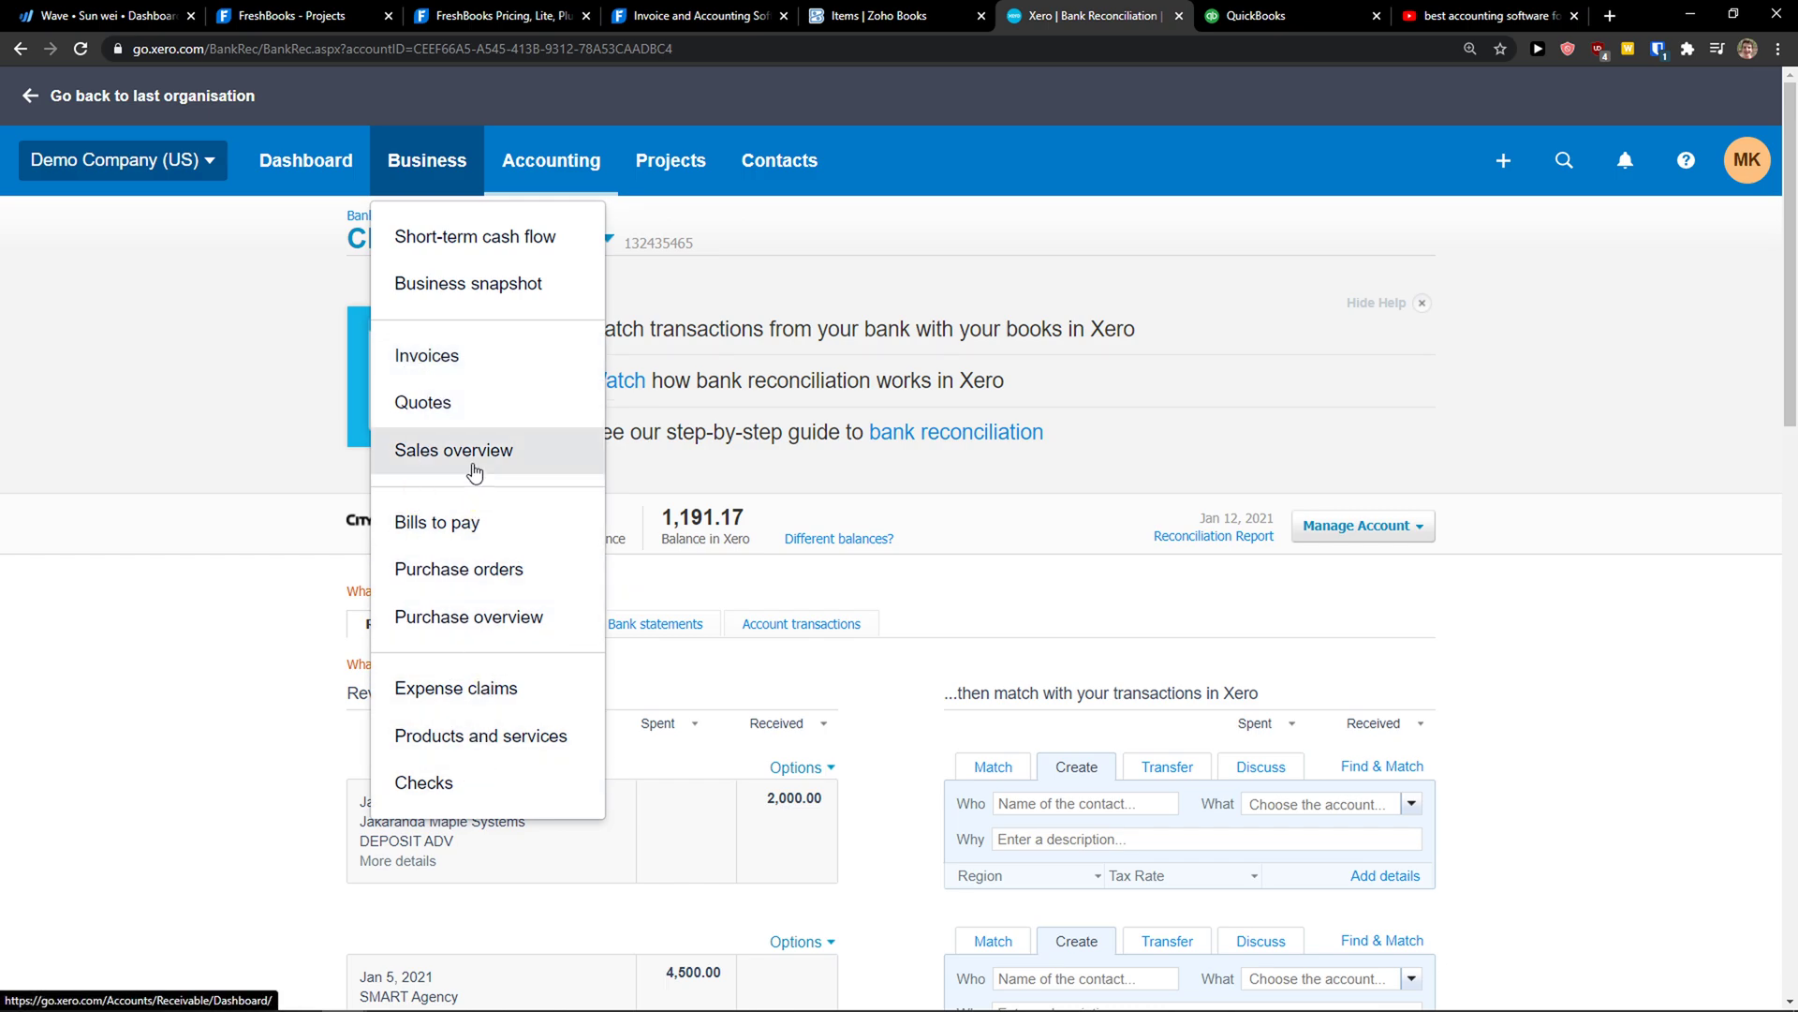
Show all Xero contacts, glancing at the Zoho Books, FreshBooks and Wave tabs in between
left_click(740, 187)
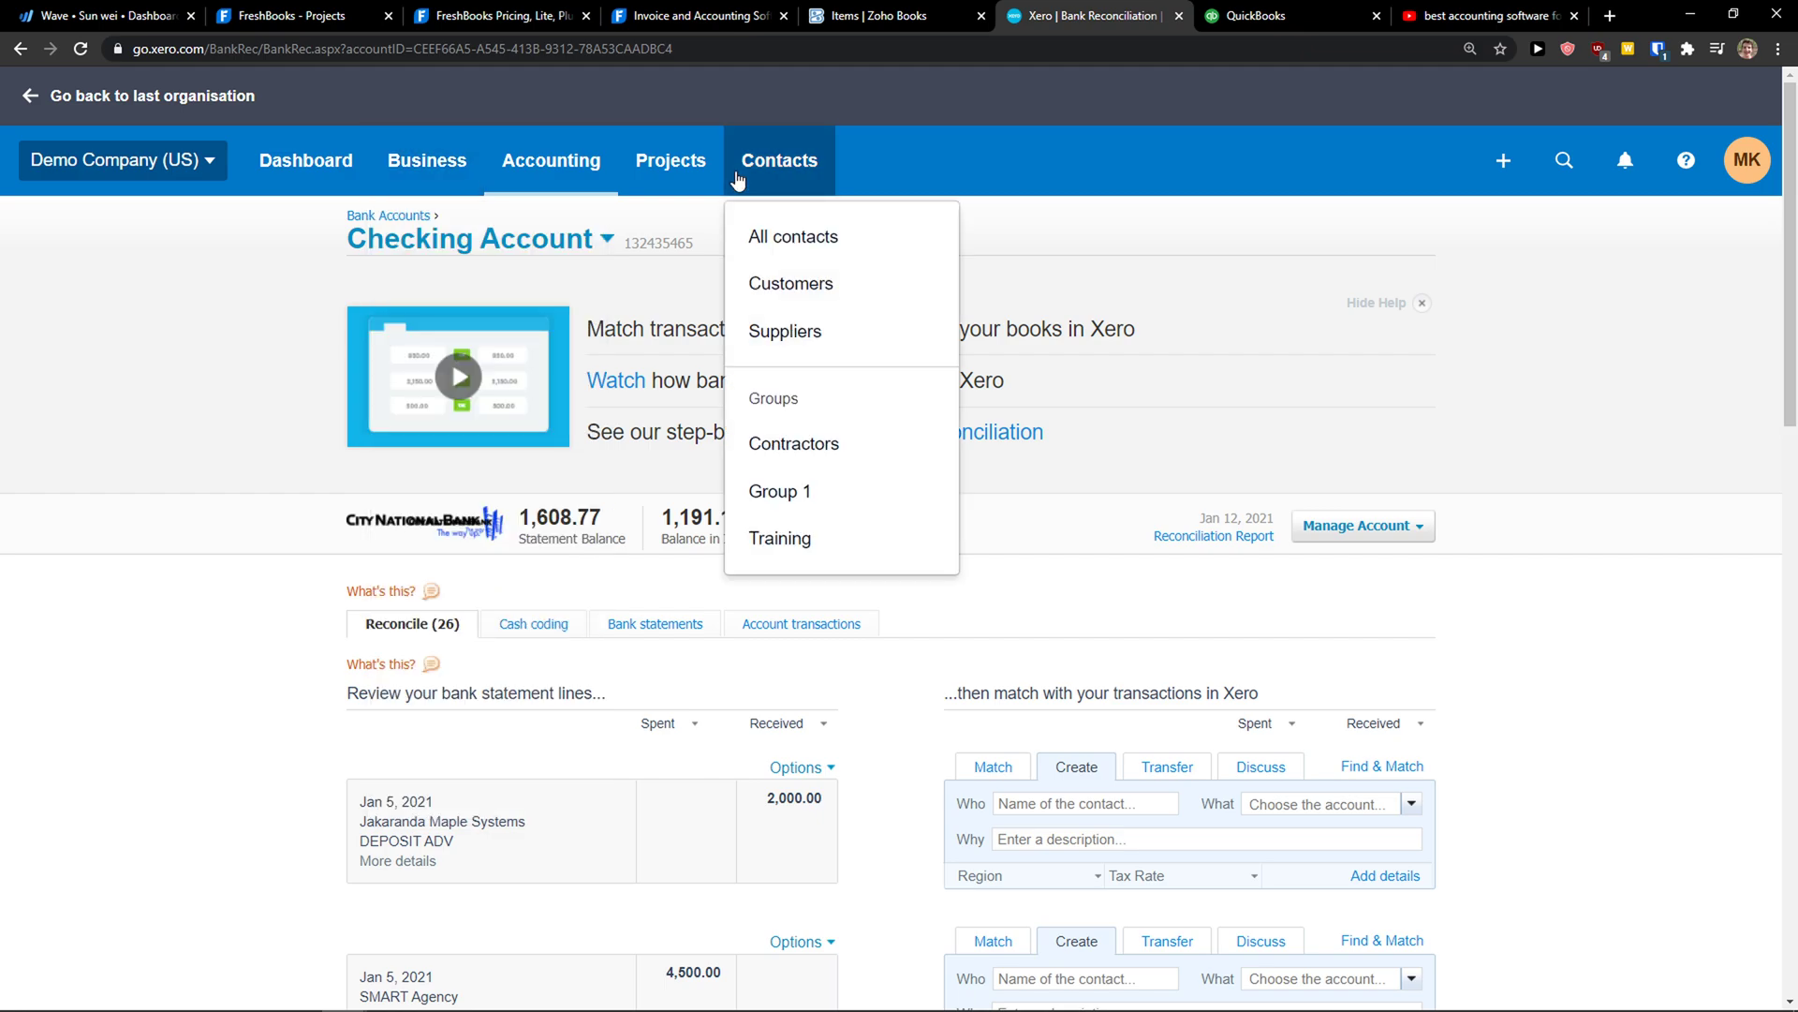
left_click(778, 233)
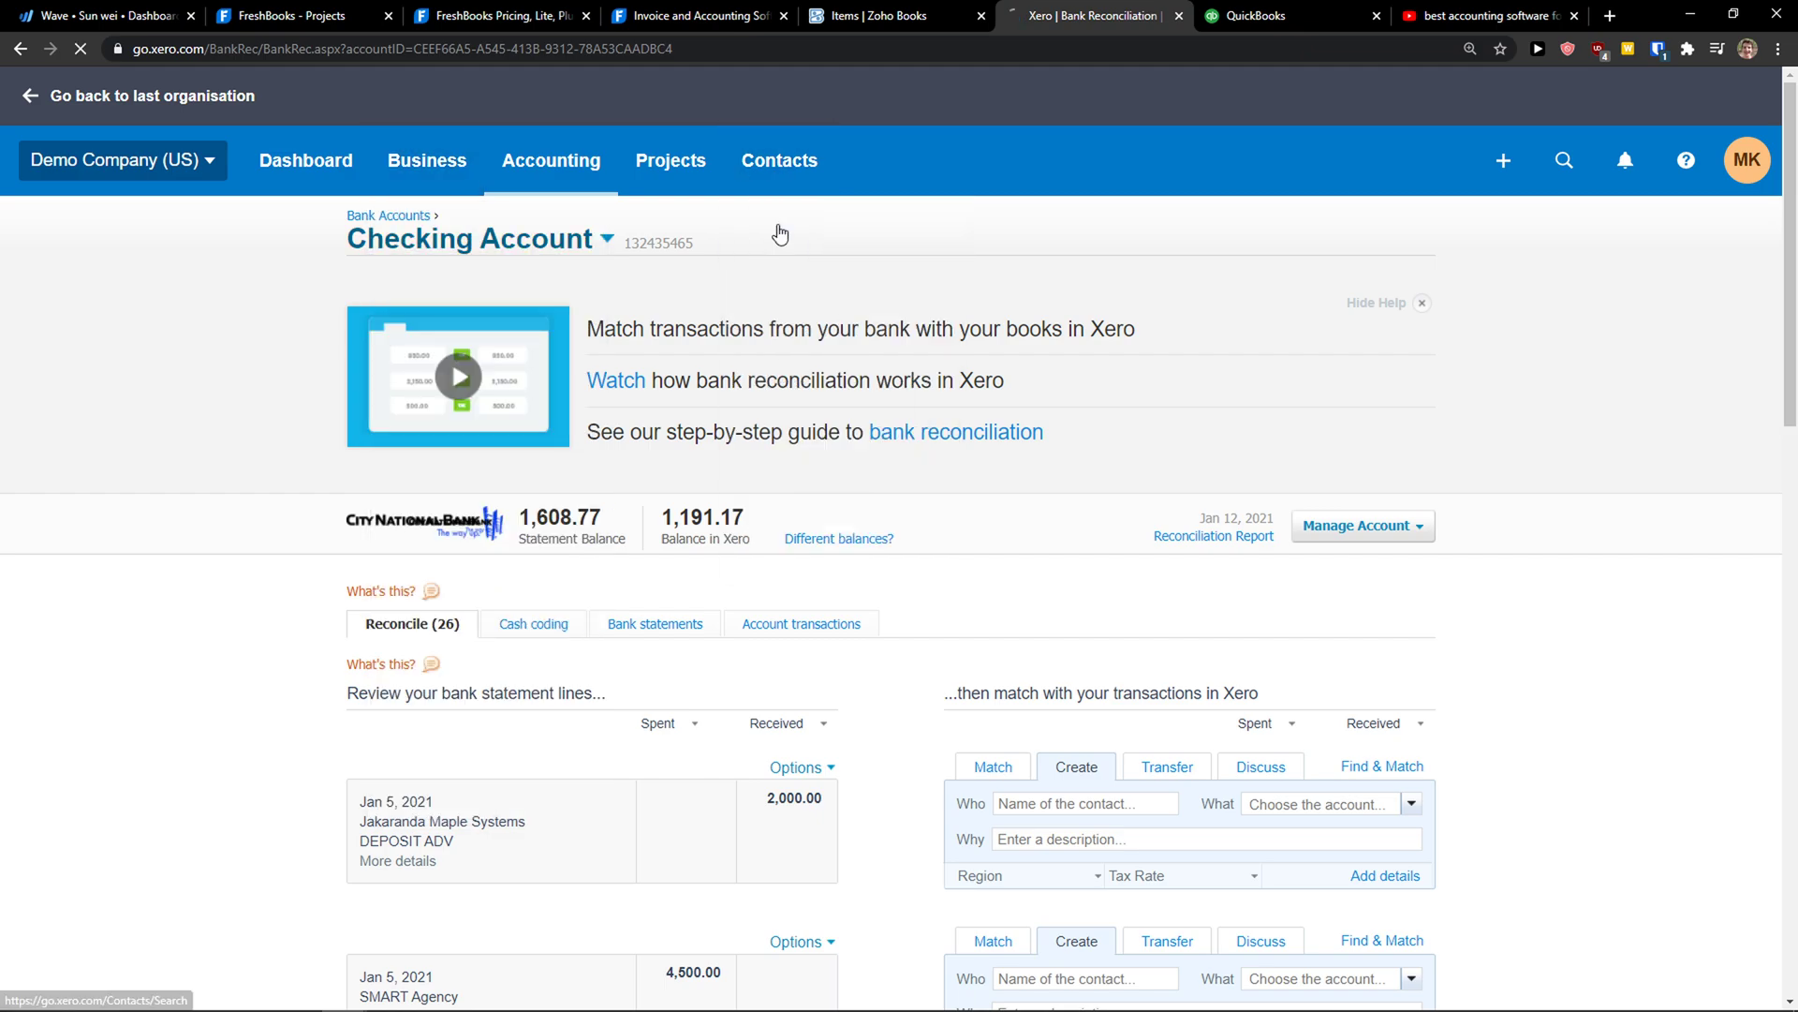
left_click(932, 11)
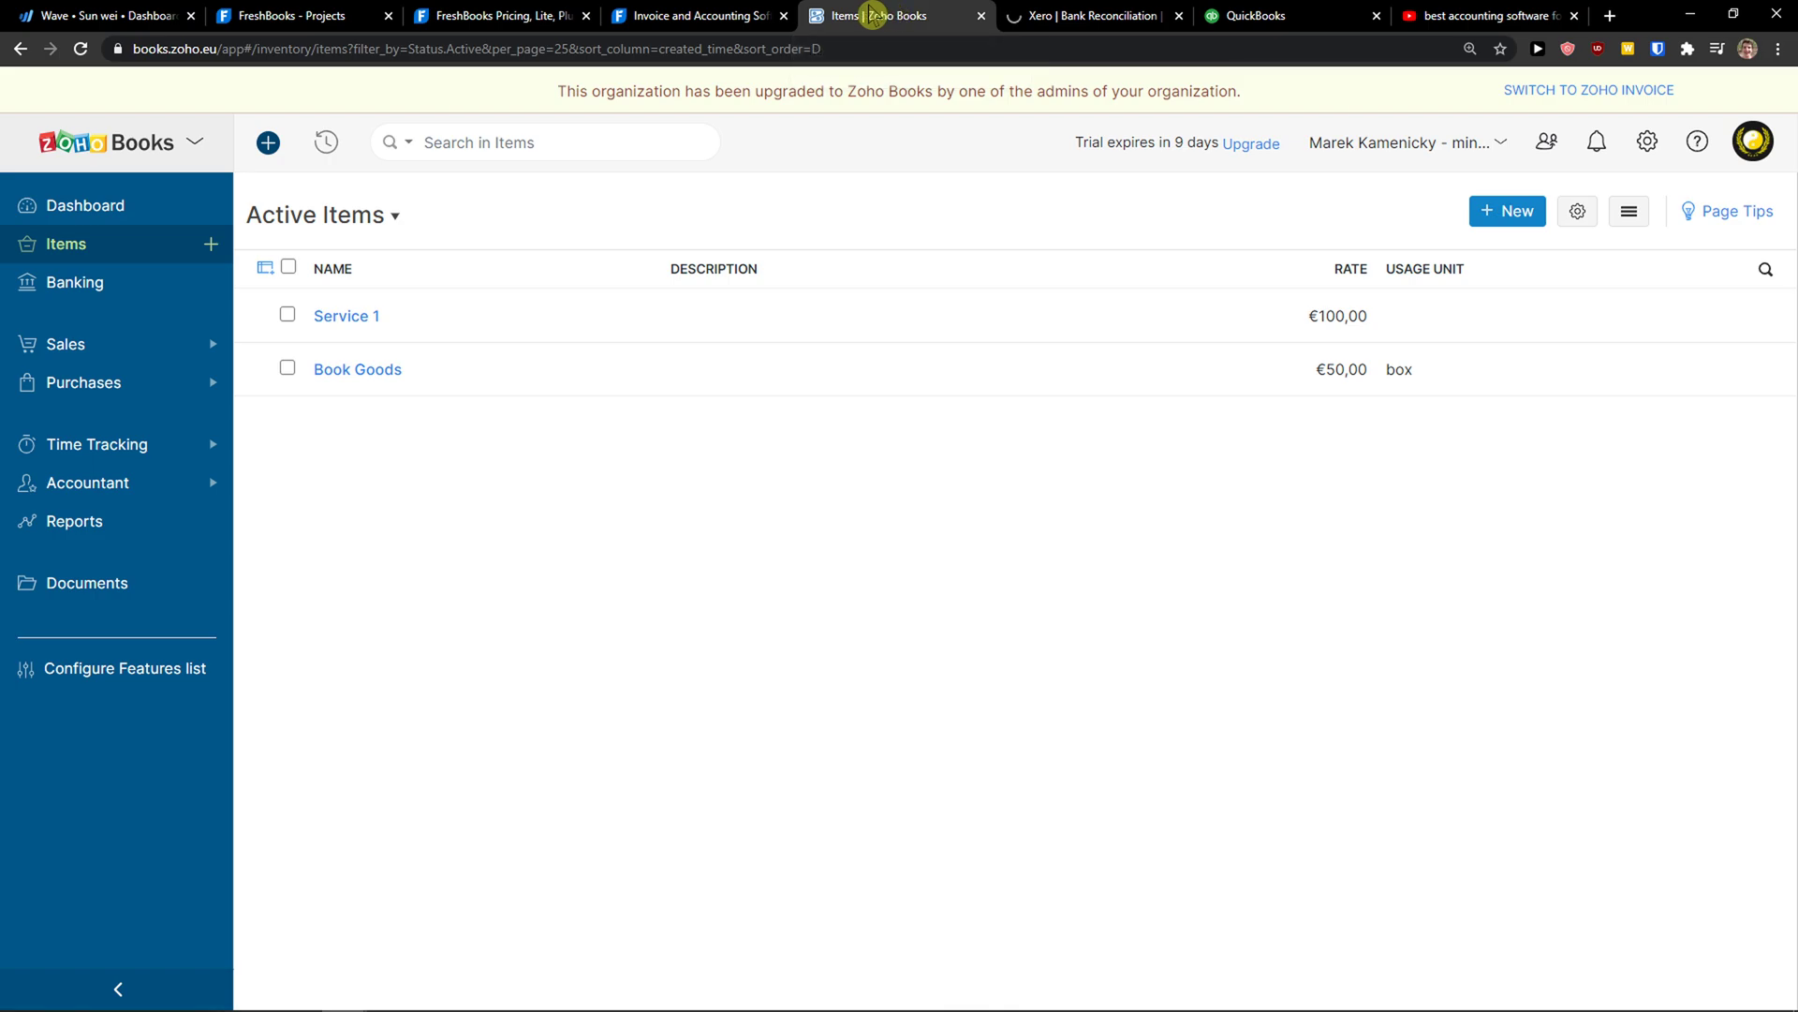
left_click(239, 15)
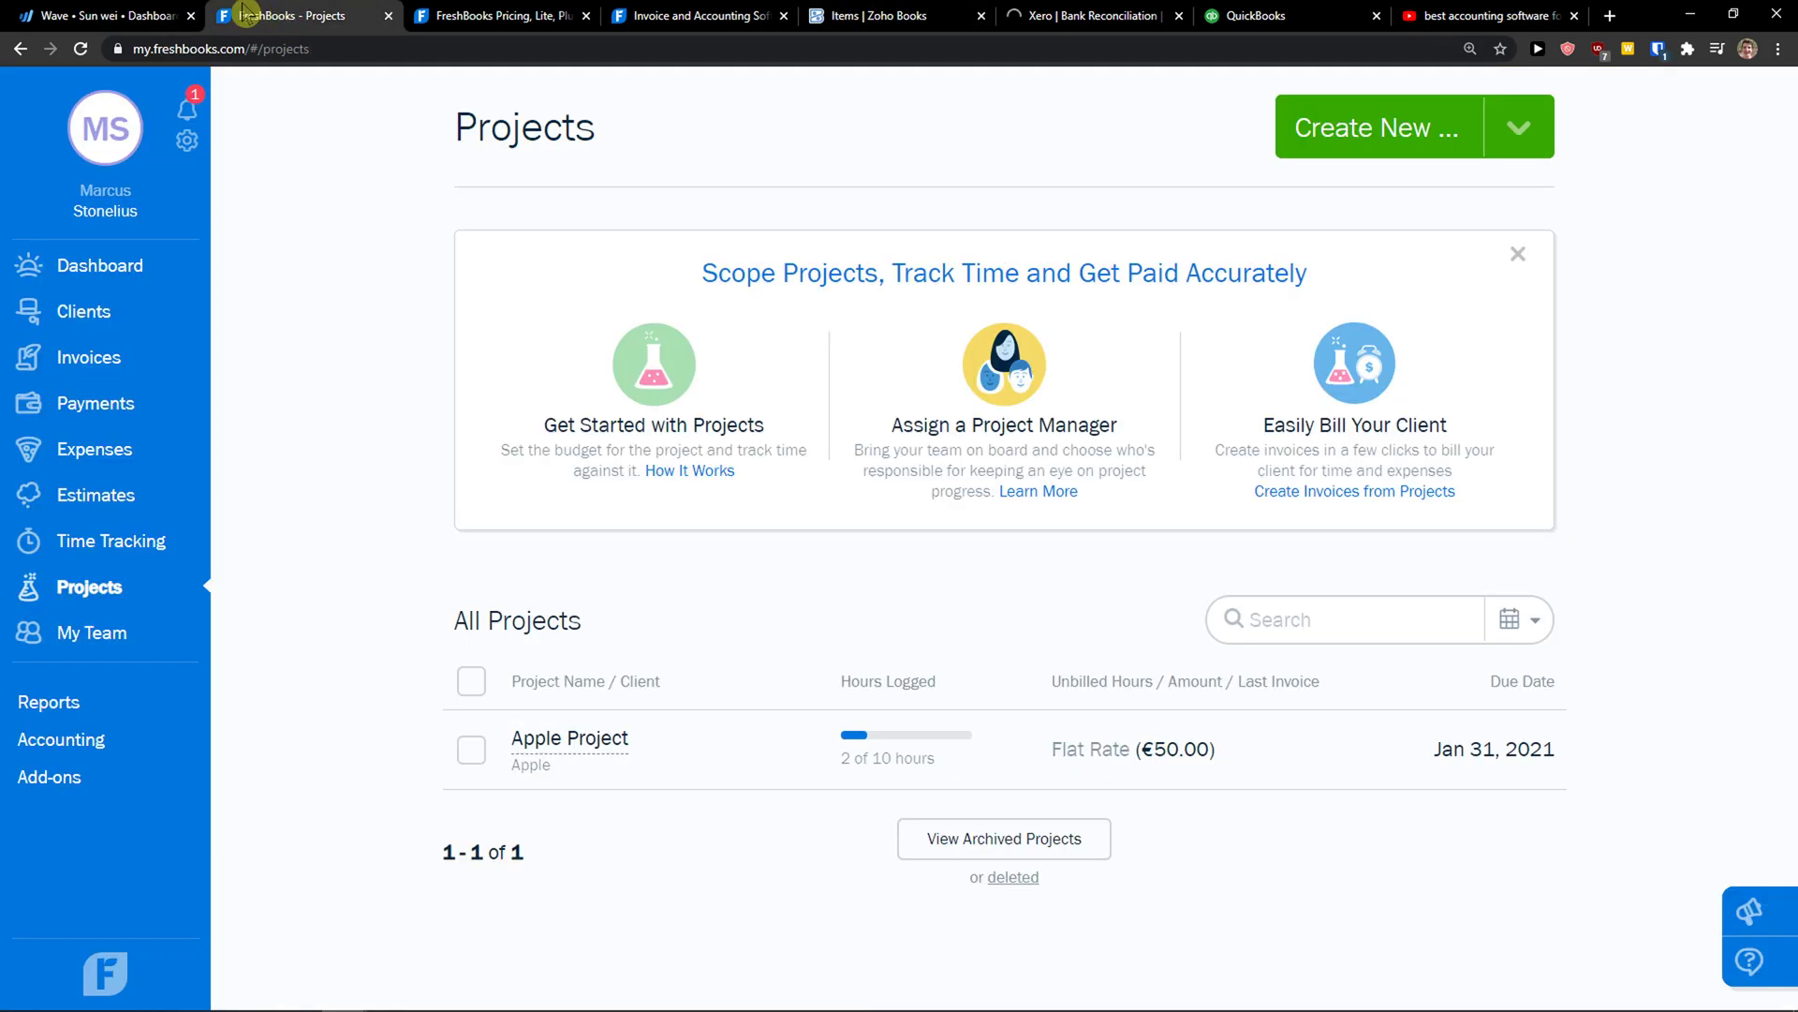
left_click(199, 11)
left_click(1087, 15)
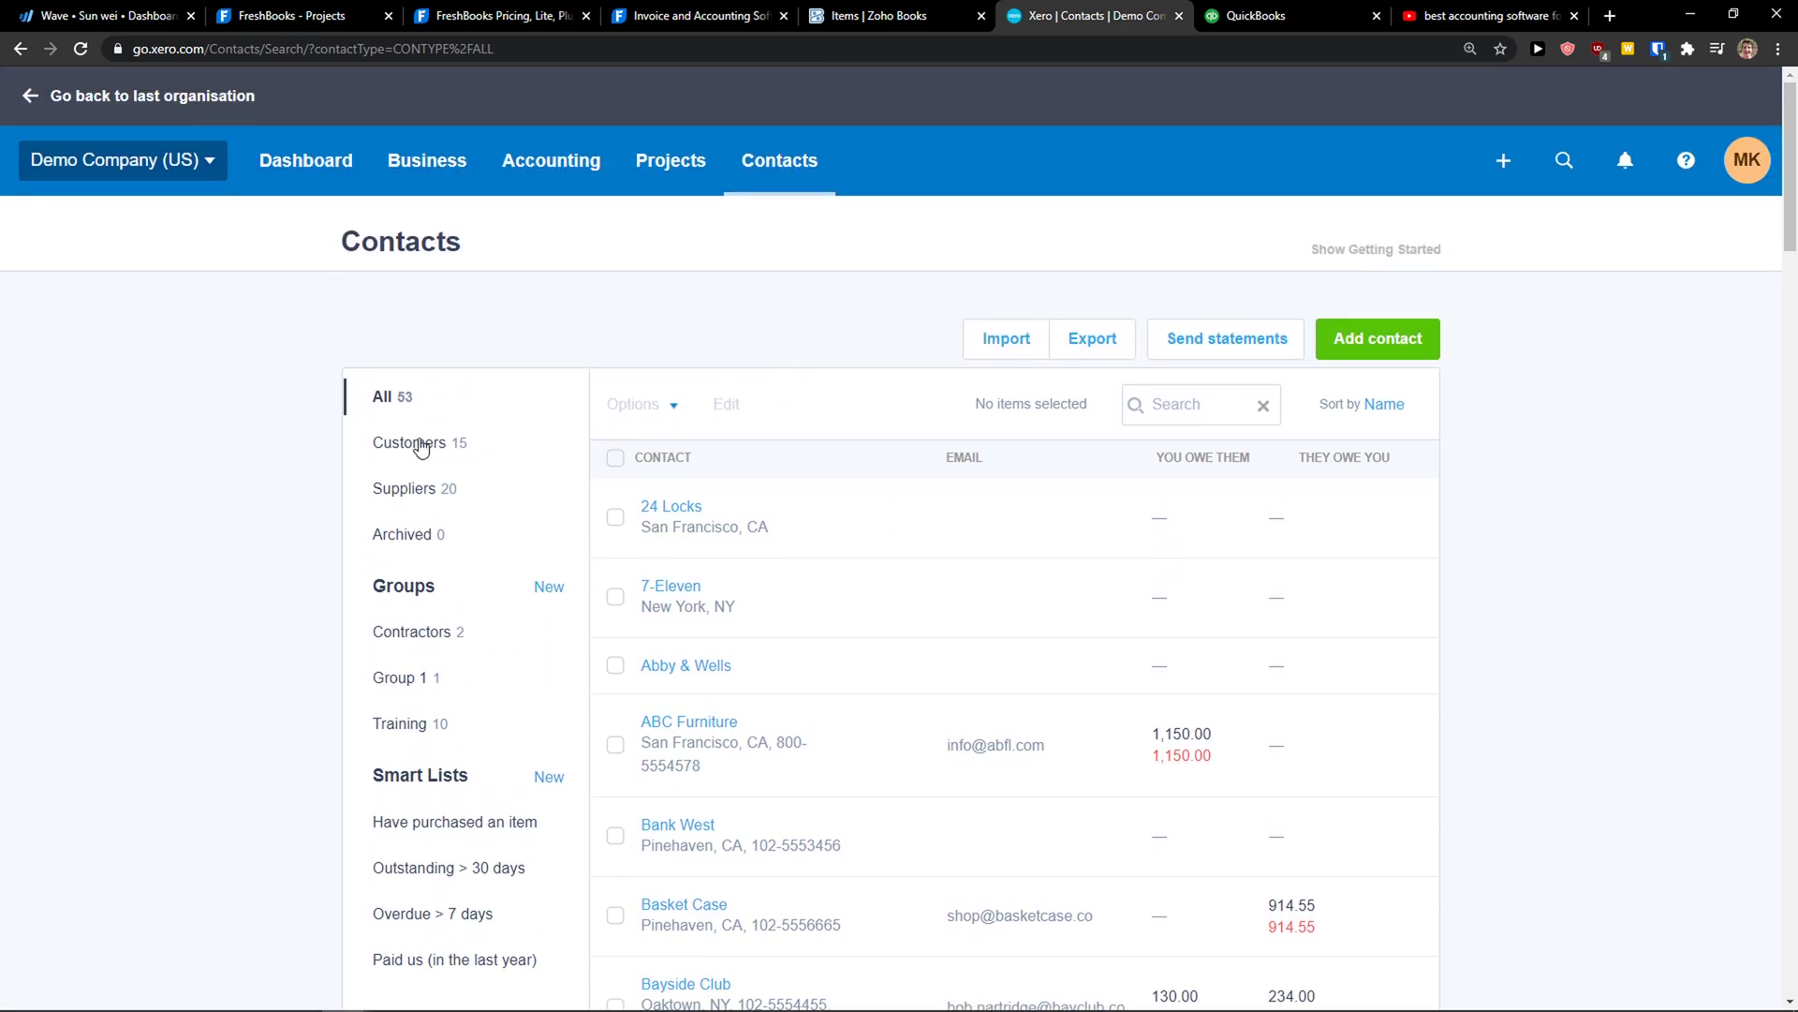
Filter the contacts to the 20 suppliers and look over the Create new menu
left_click(384, 444)
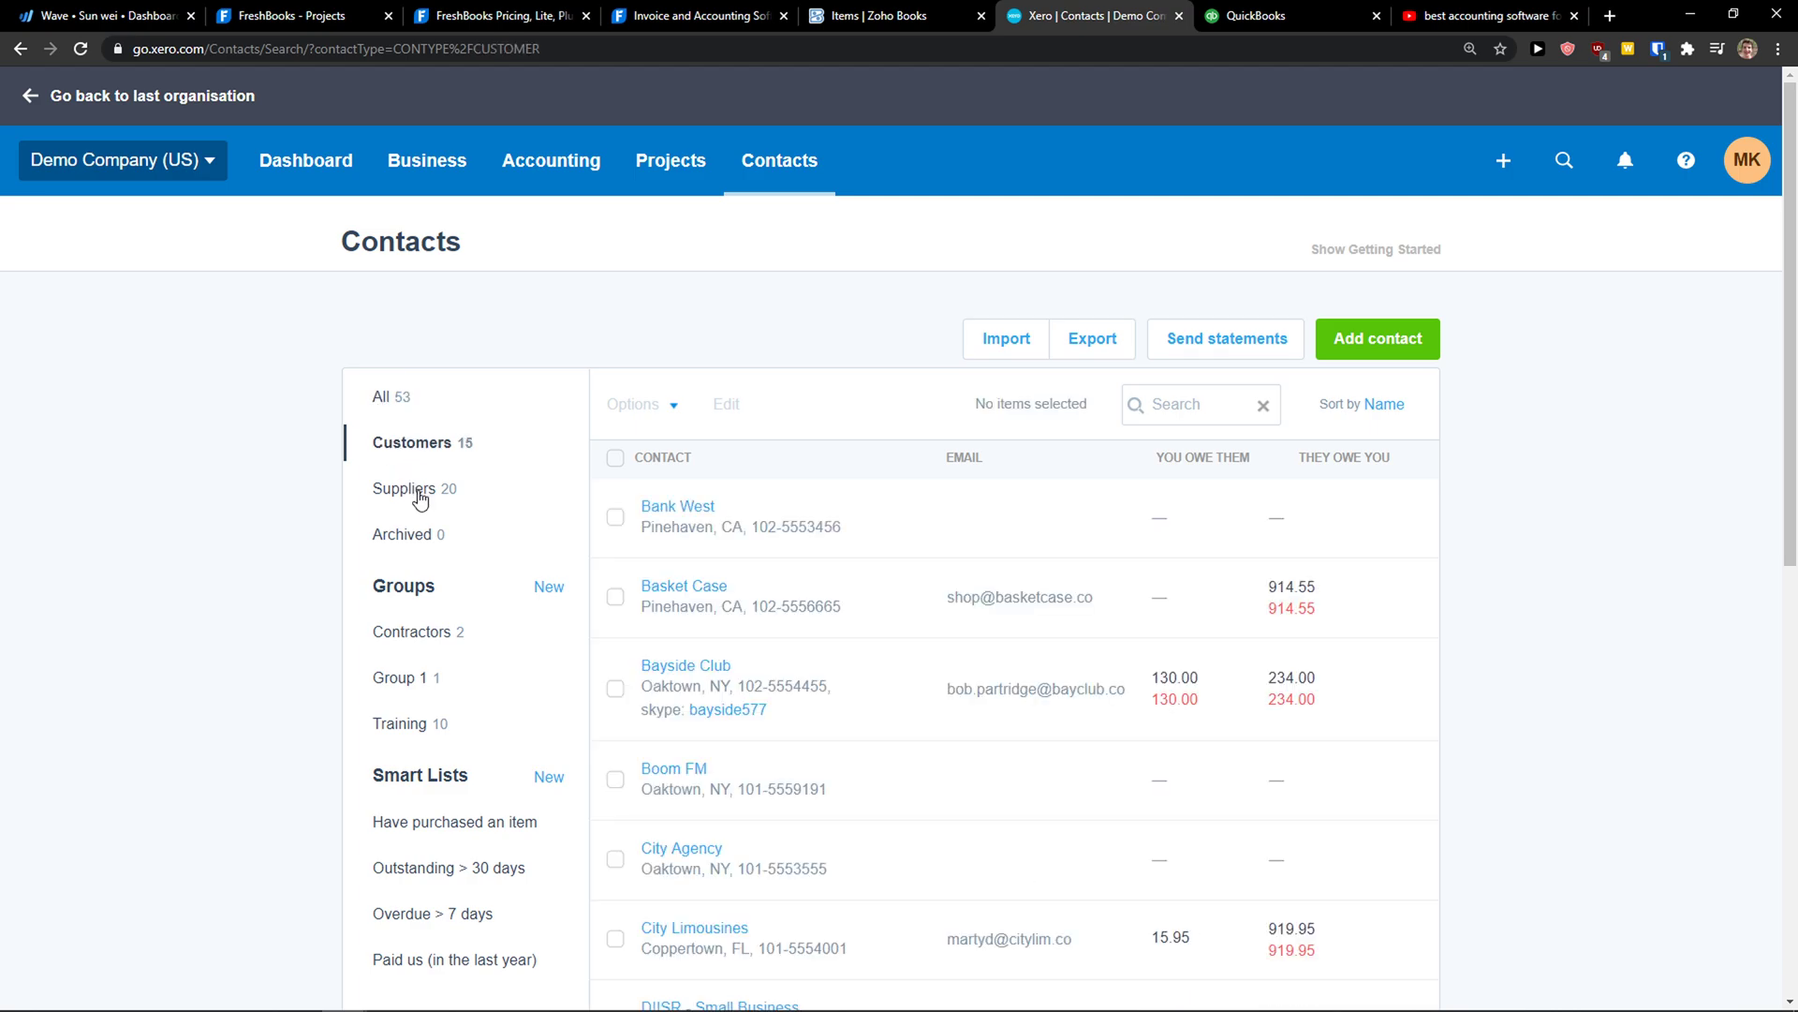
left_click(420, 497)
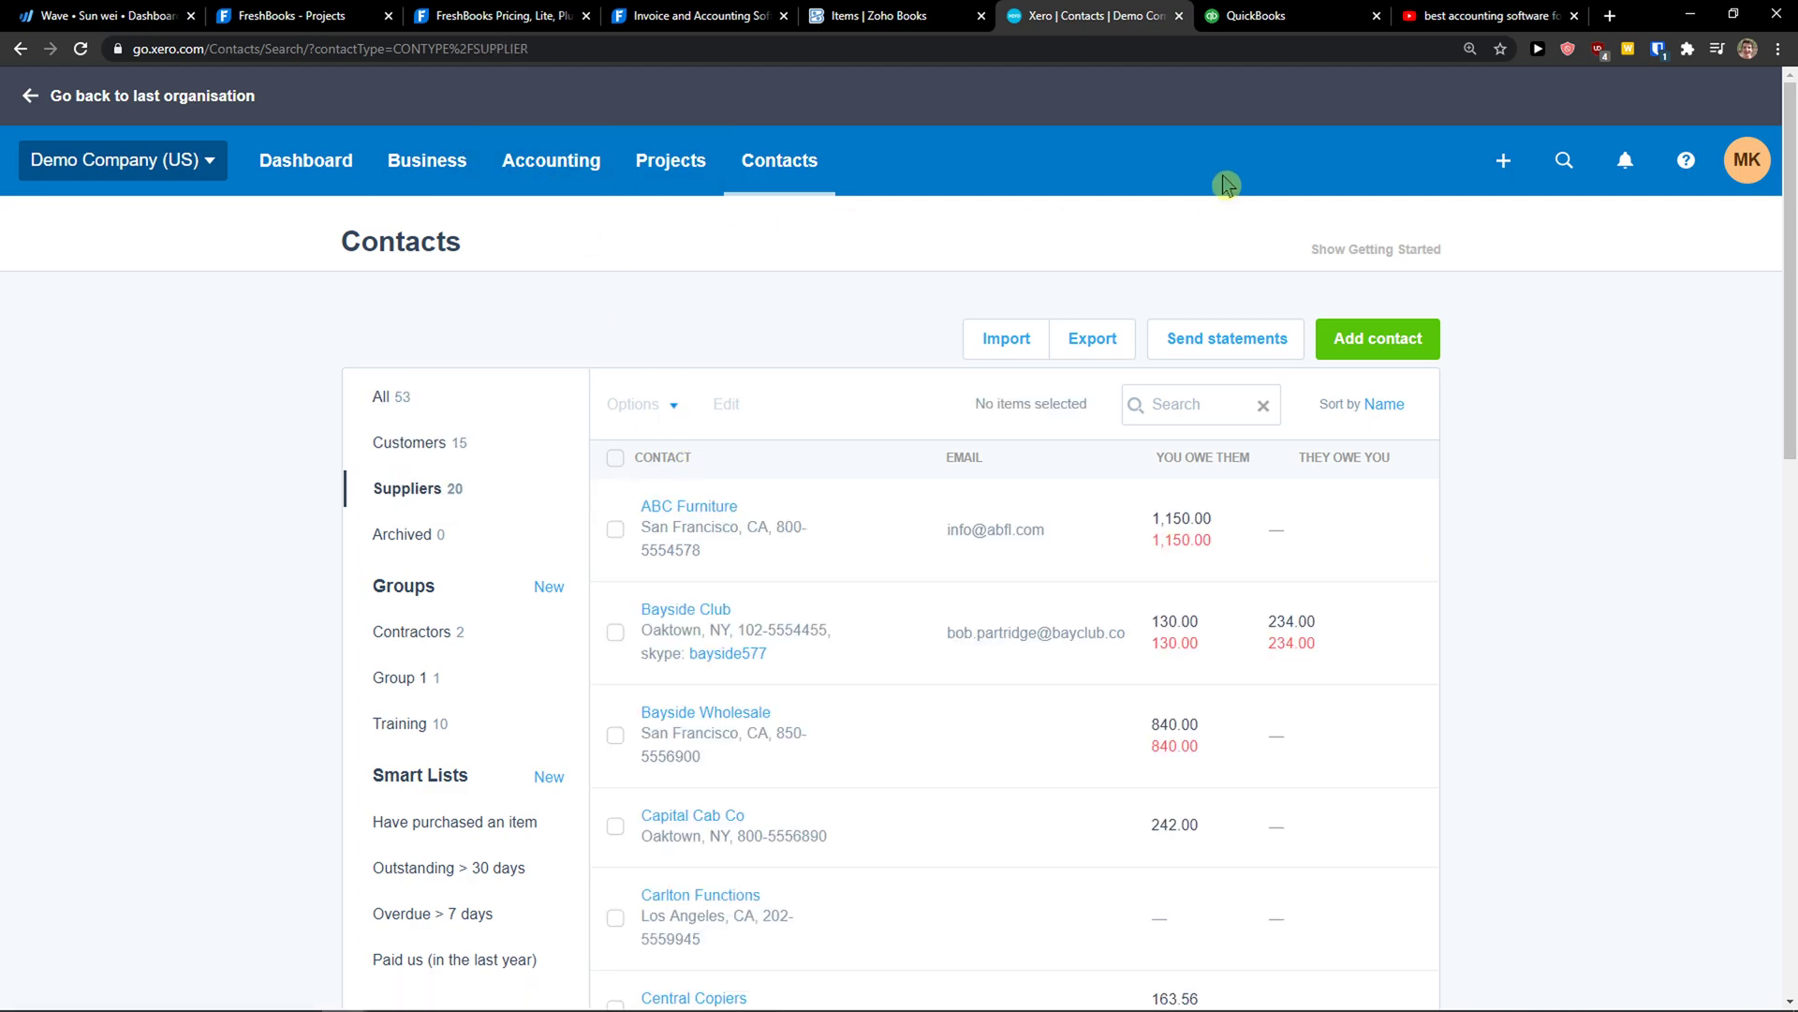
left_click(1504, 161)
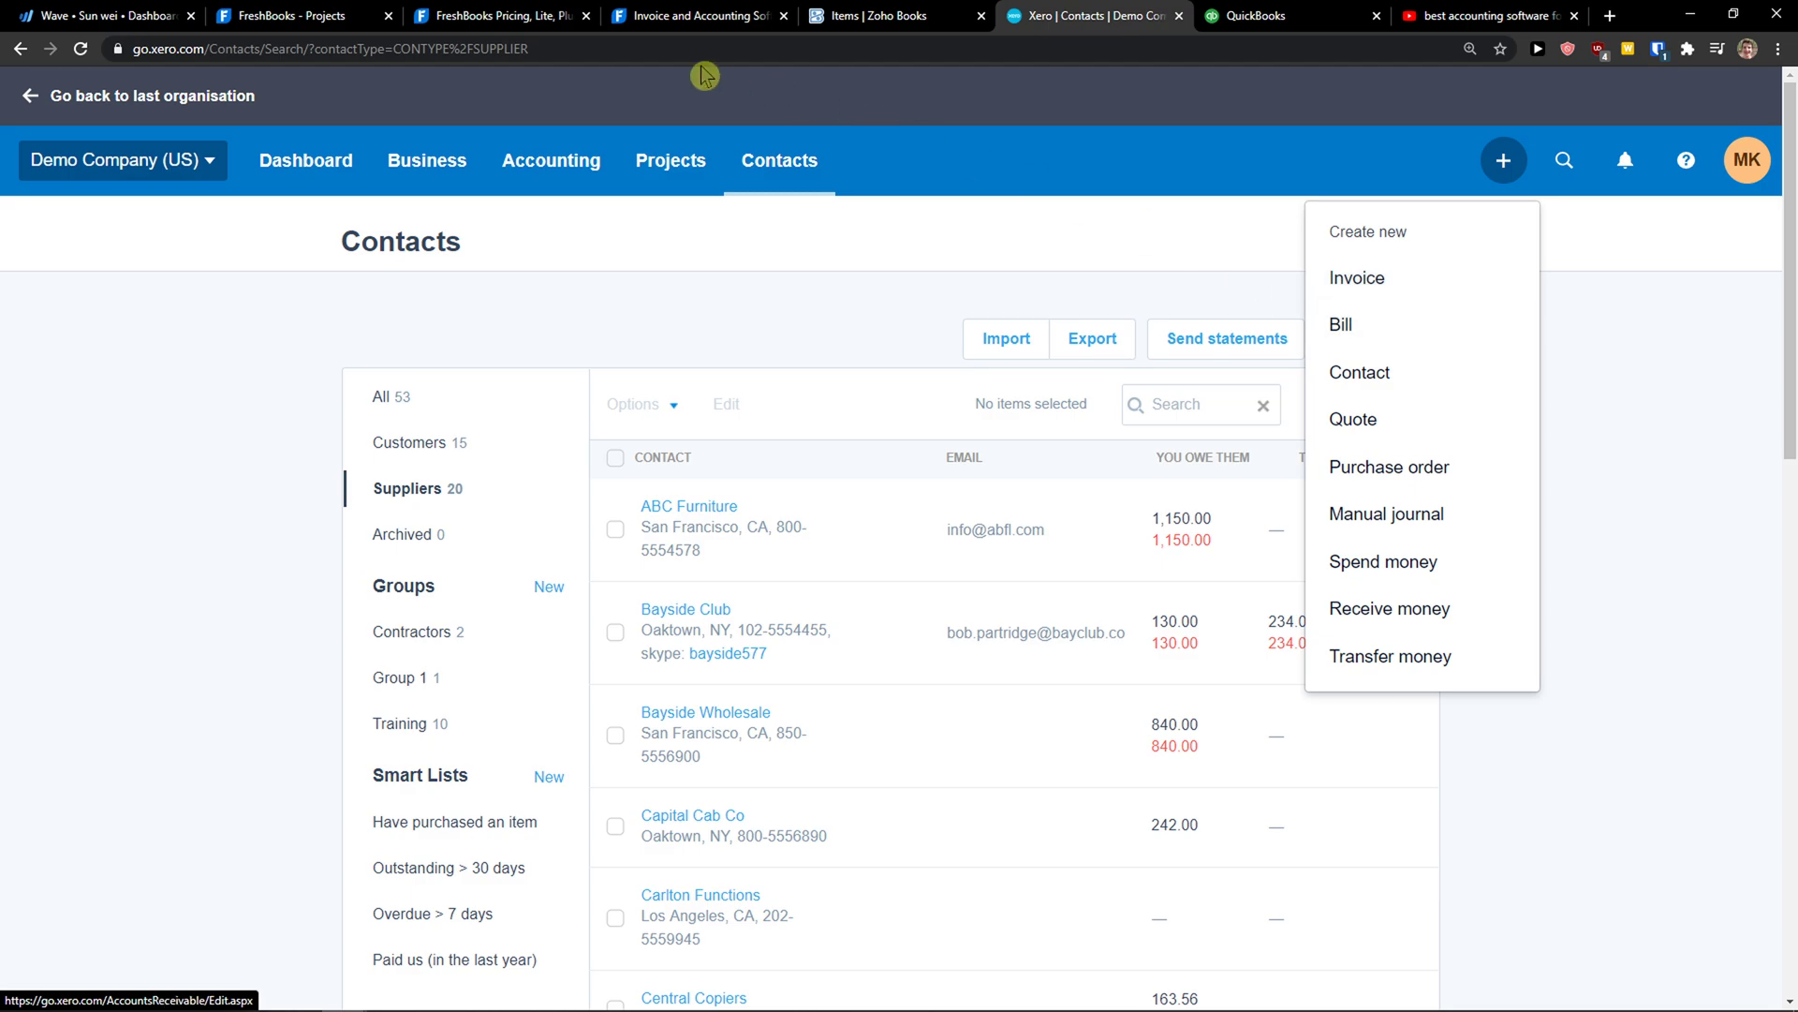
left_click(1611, 510)
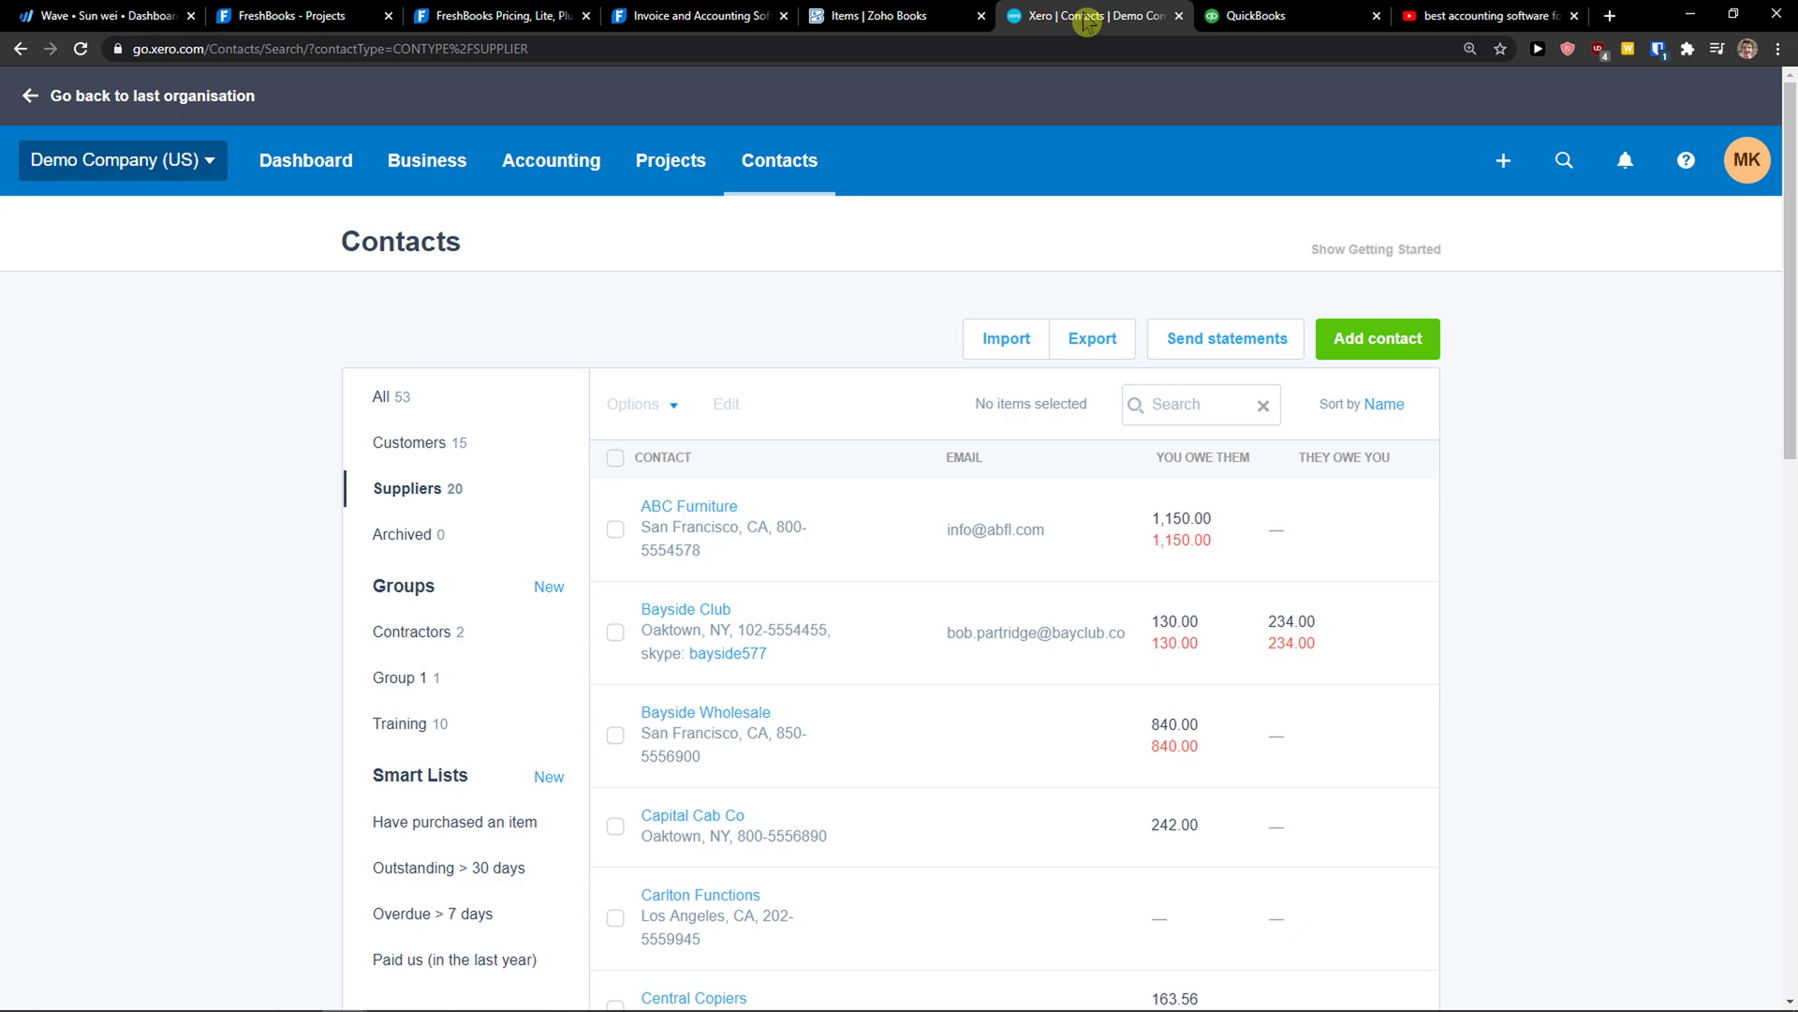
Show QuickBooks' Business overview: $5,282 unpaid invoices, $2,186 expenses, $1,774 net income
left_click(1227, 13)
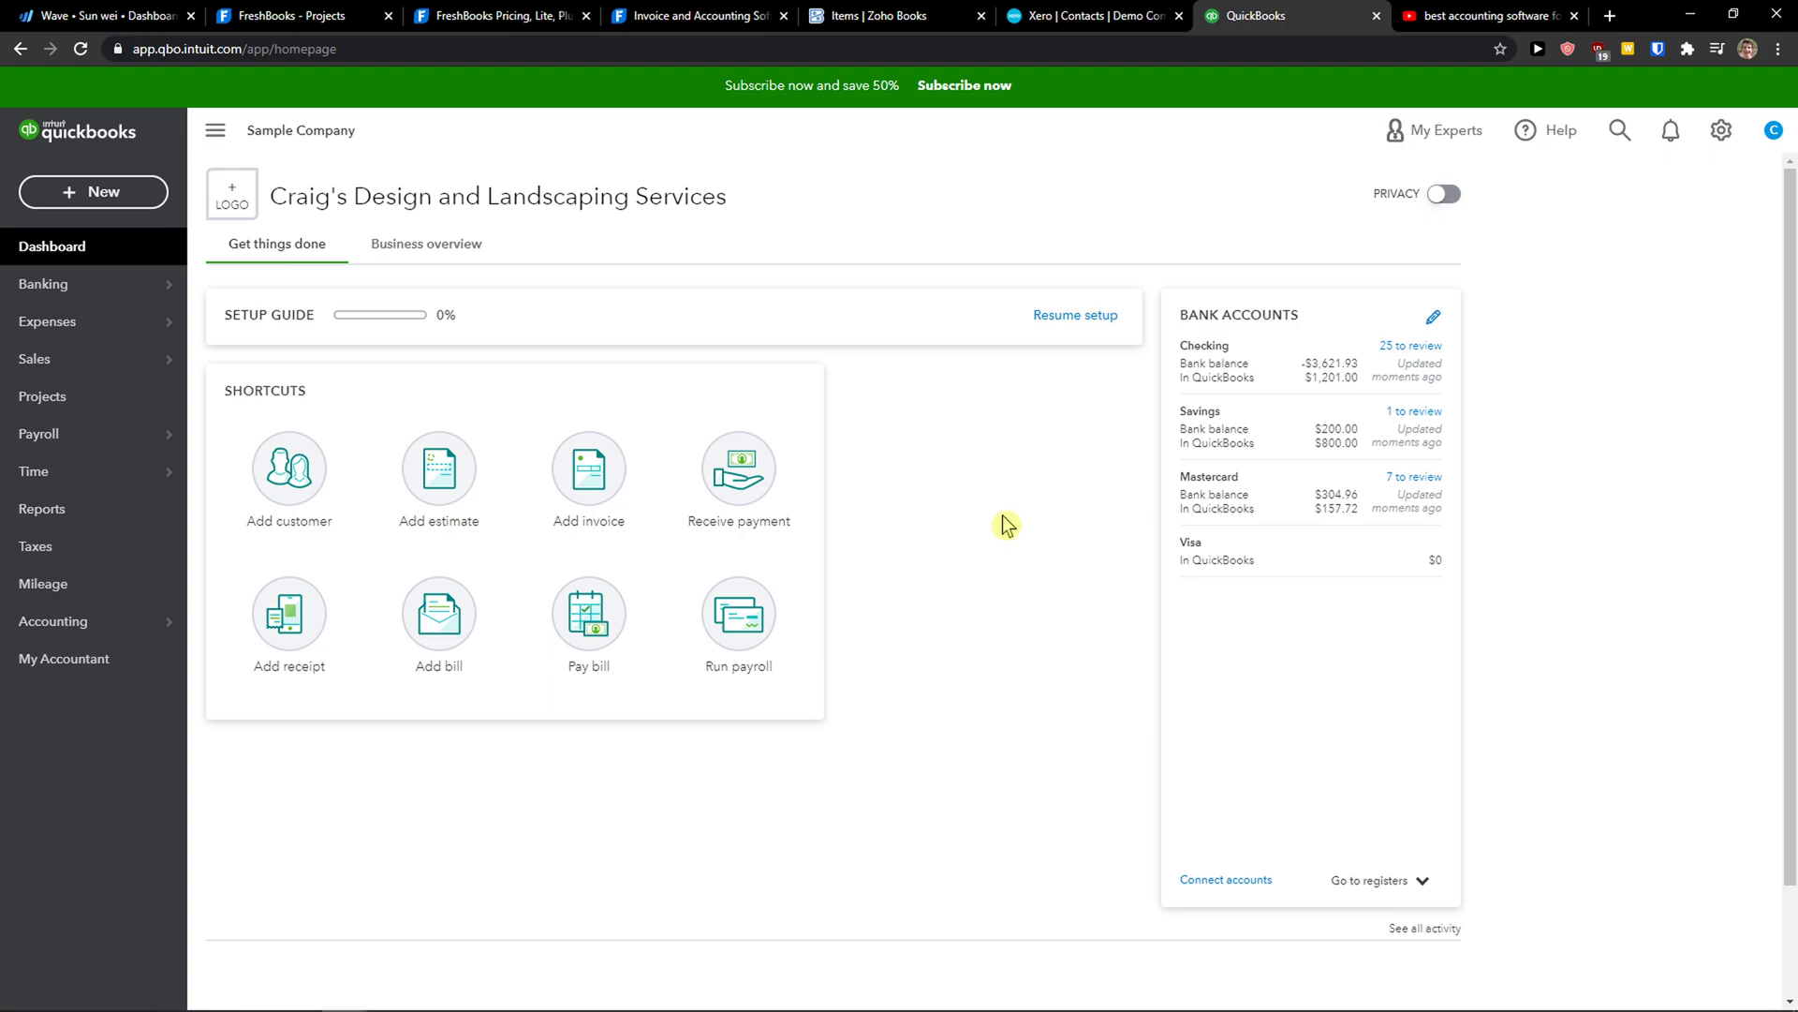
left_click(1091, 16)
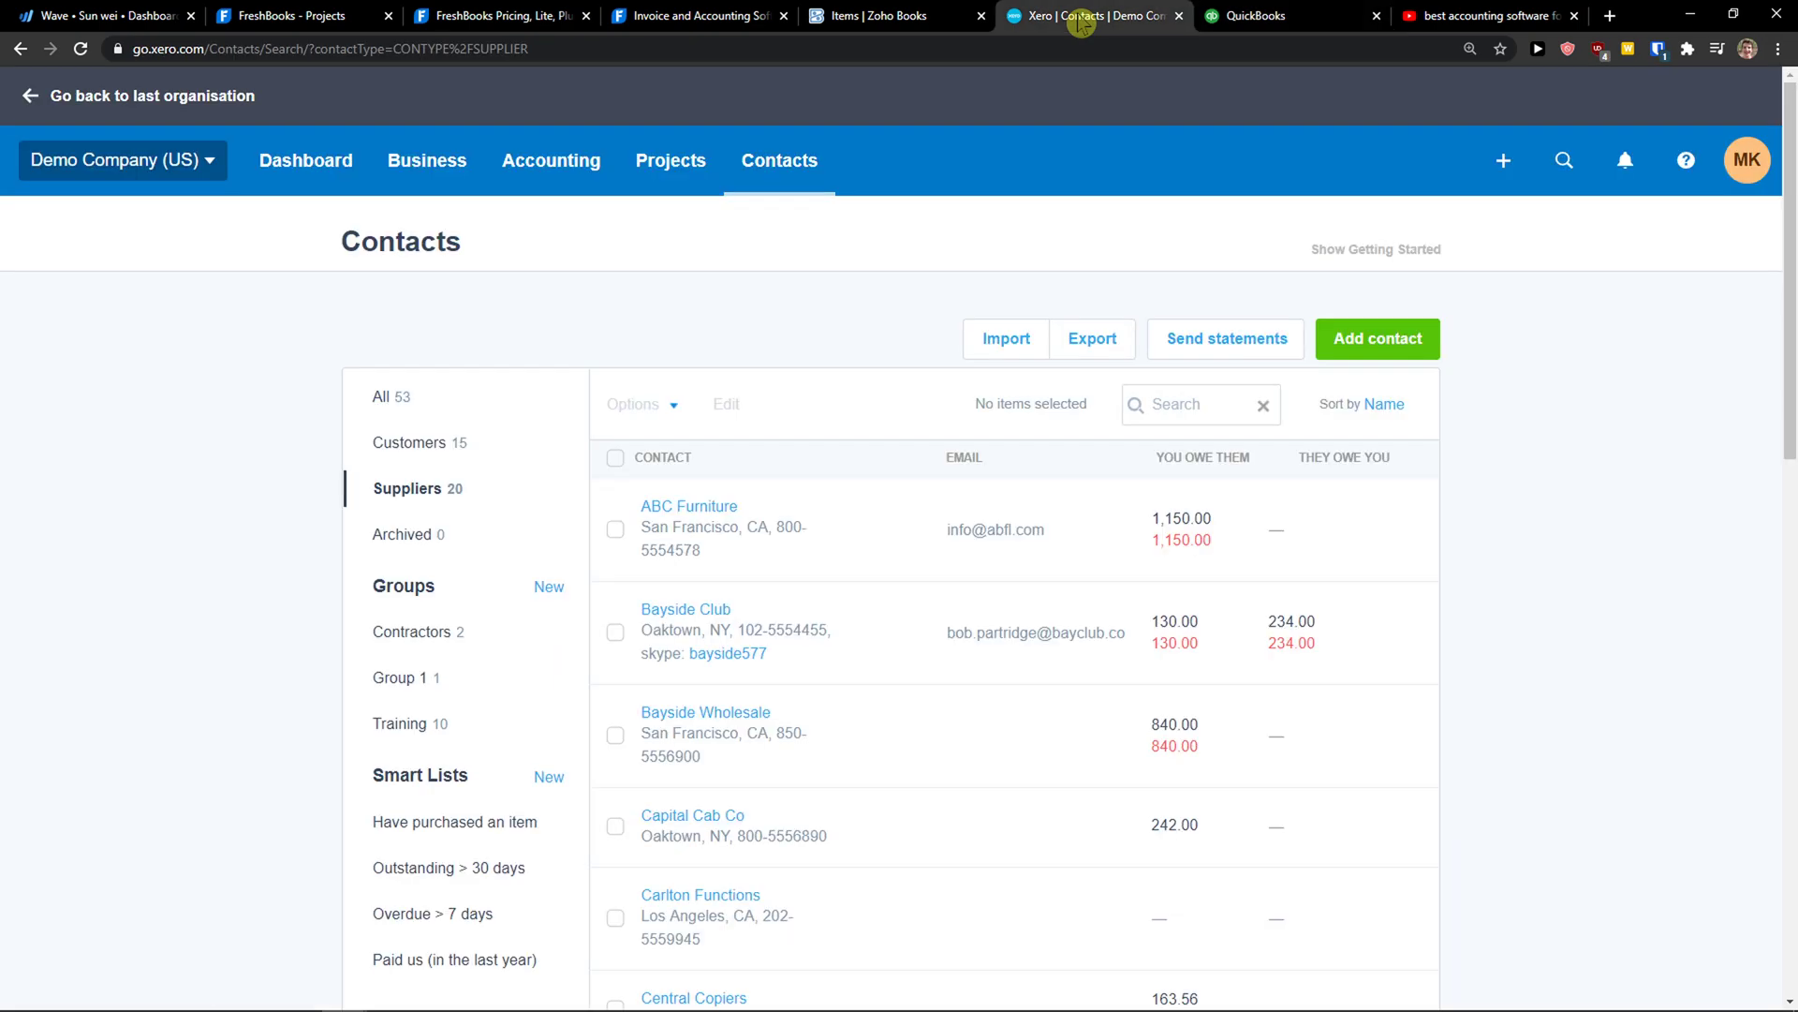
left_click(1306, 13)
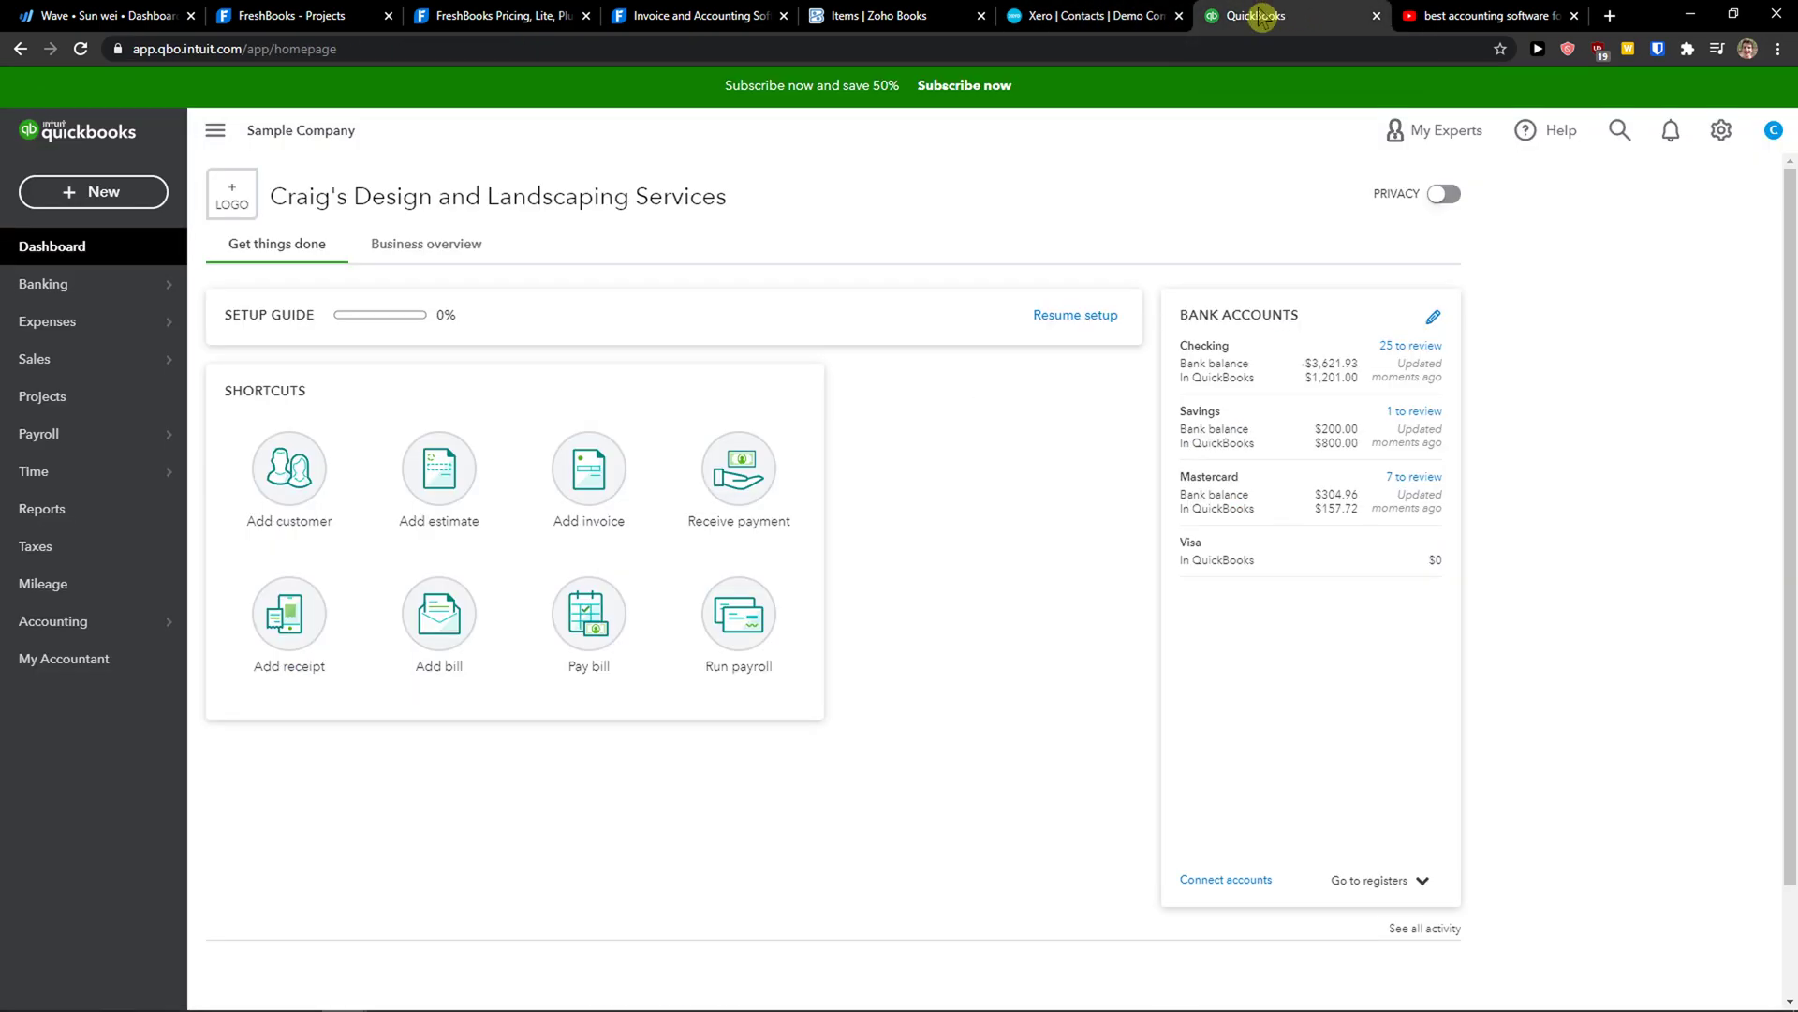
left_click(439, 255)
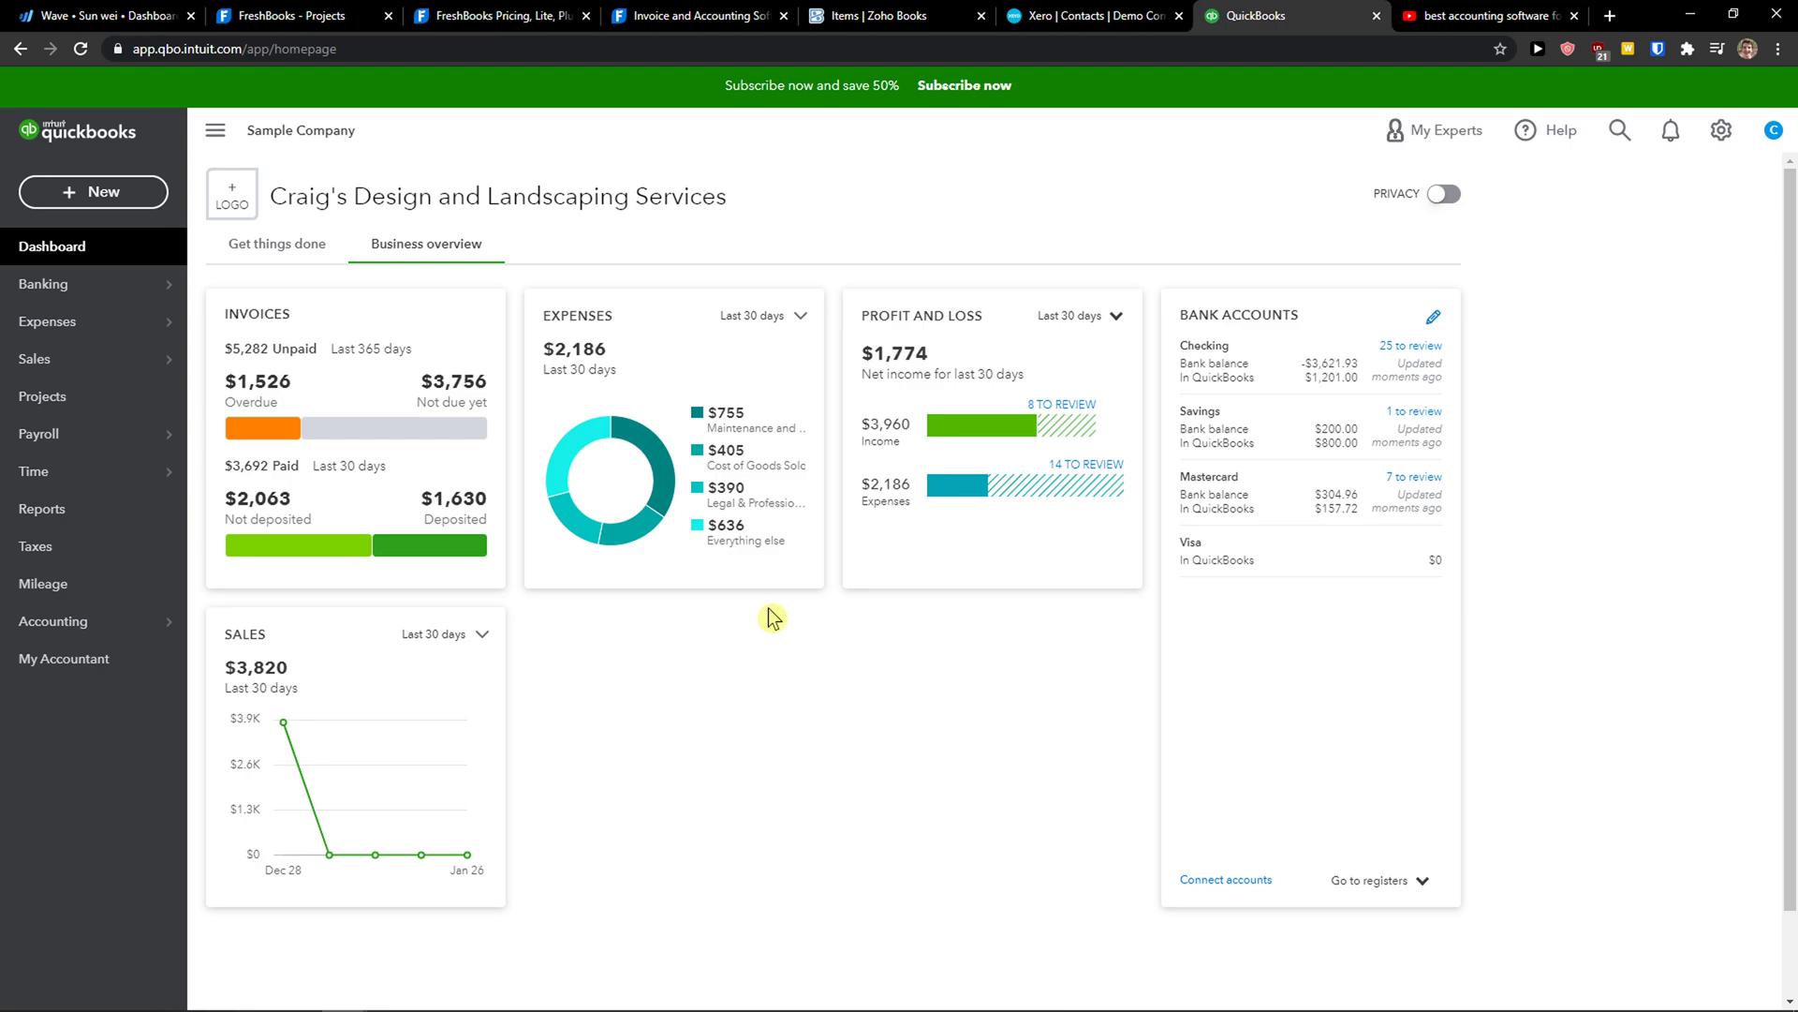
Open the Zoho Books, Xero and FreshBooks dashboards, scrolling through FreshBooks' revenue and spending
left_click(967, 13)
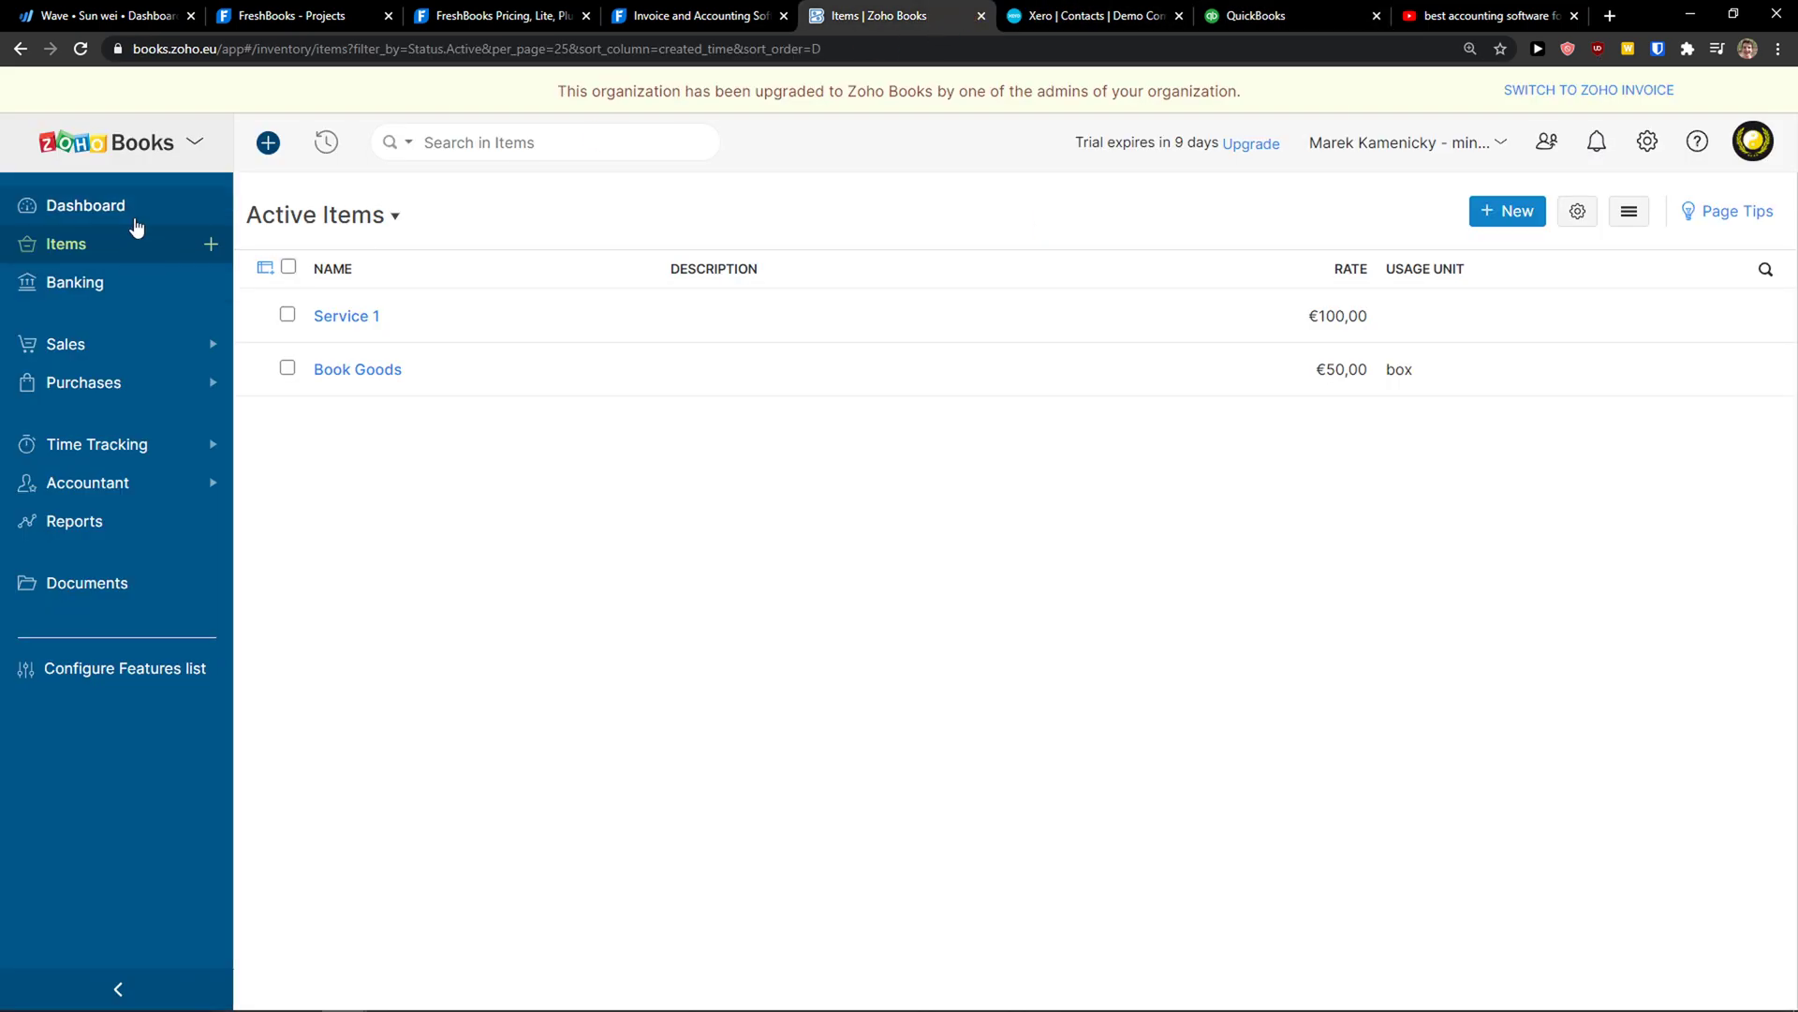
left_click(135, 226)
scroll(975, 586, "down", 1)
scroll(975, 586, "up", 1)
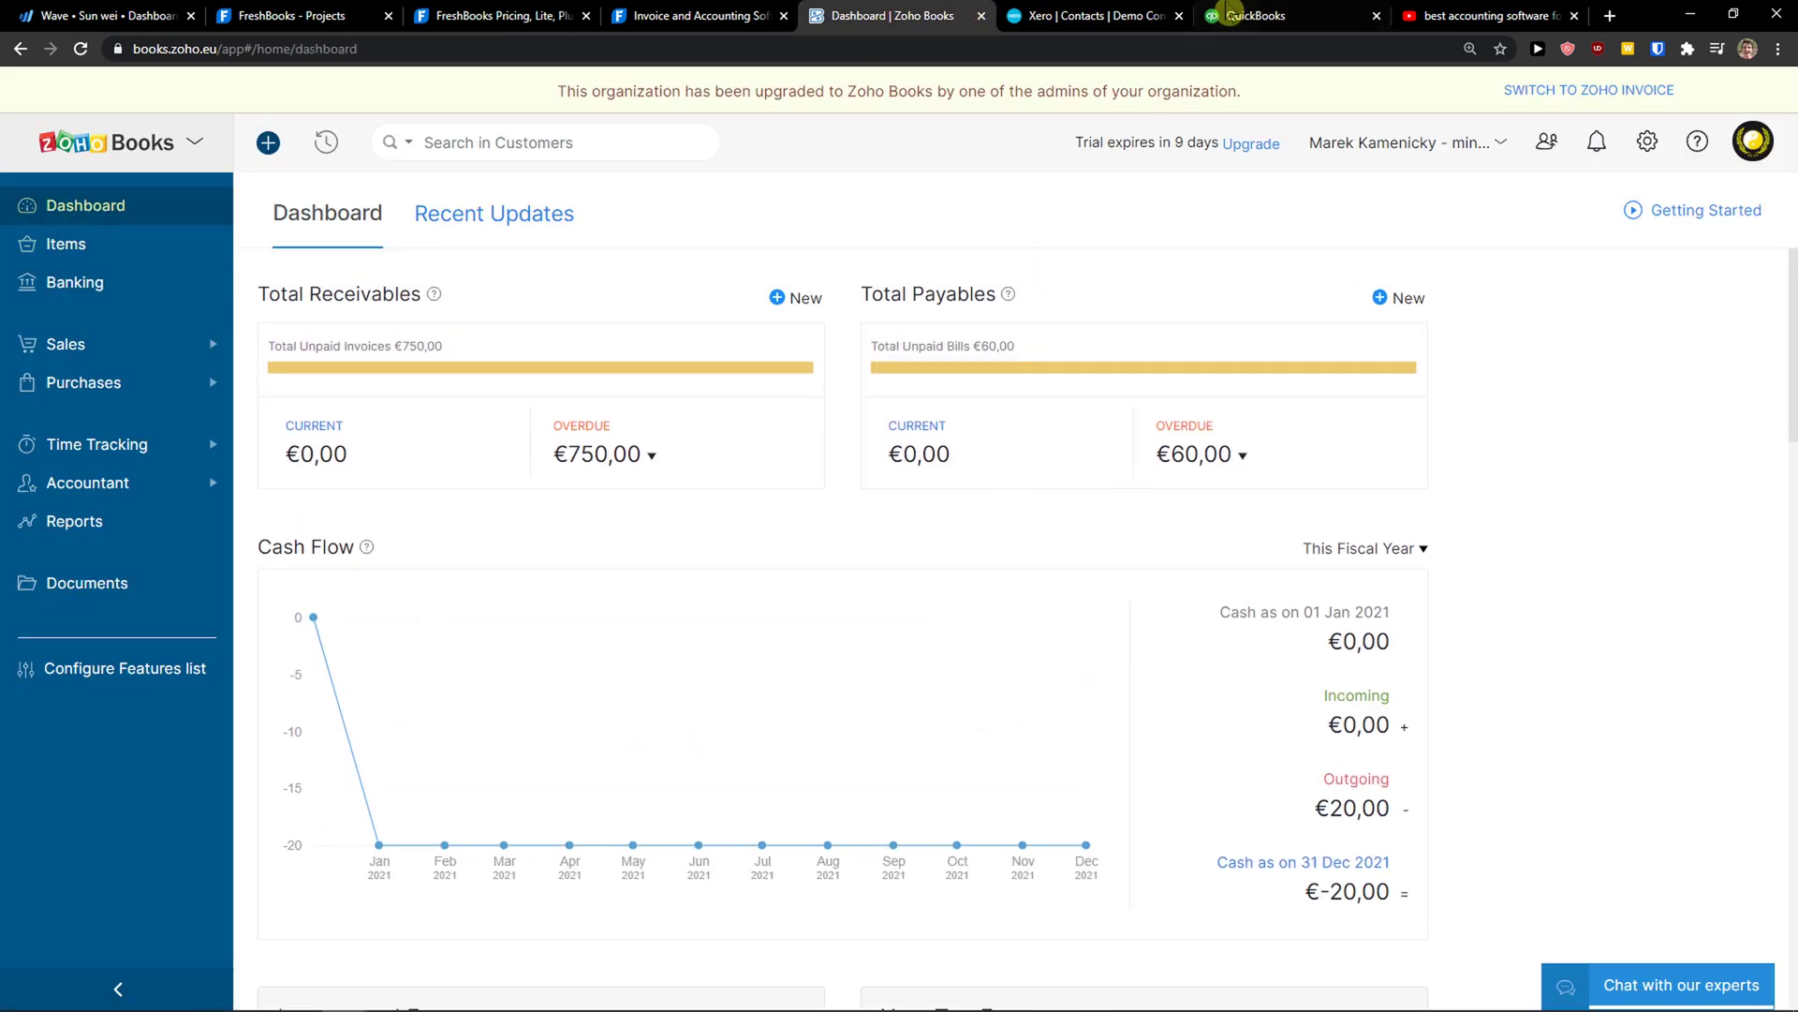
left_click(1094, 15)
left_click(296, 171)
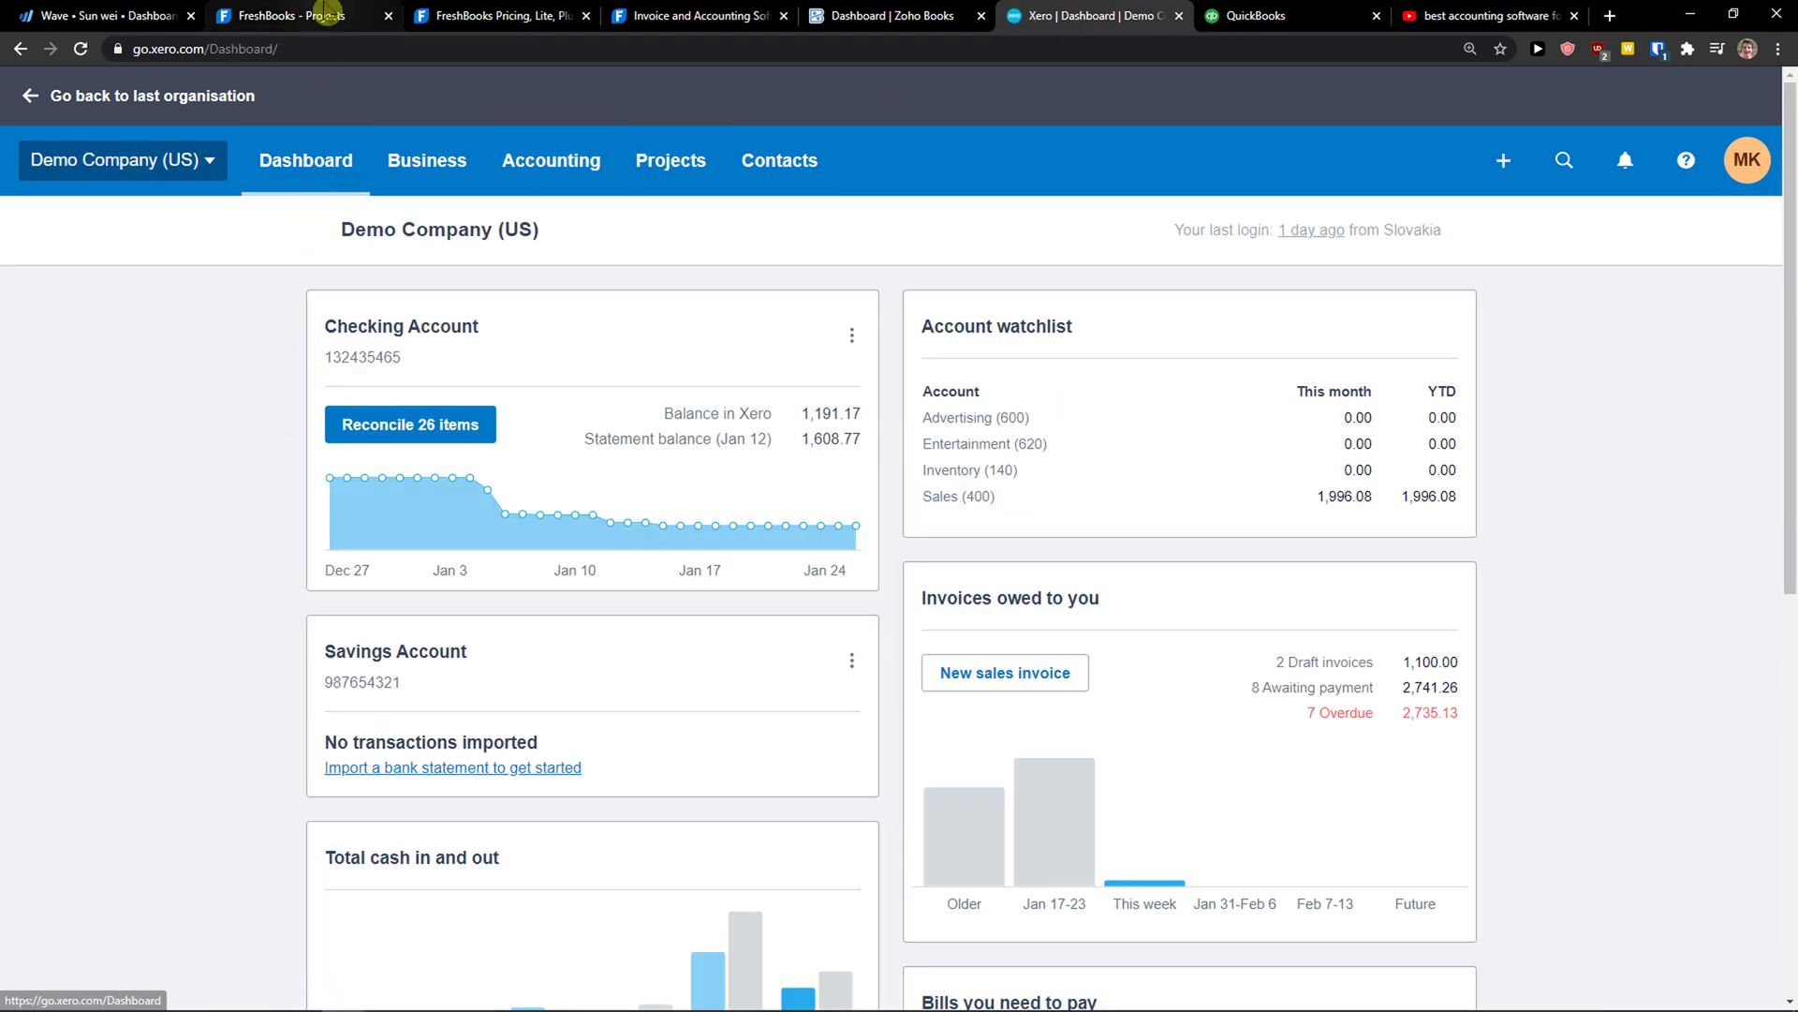
left_click(326, 13)
left_click(141, 264)
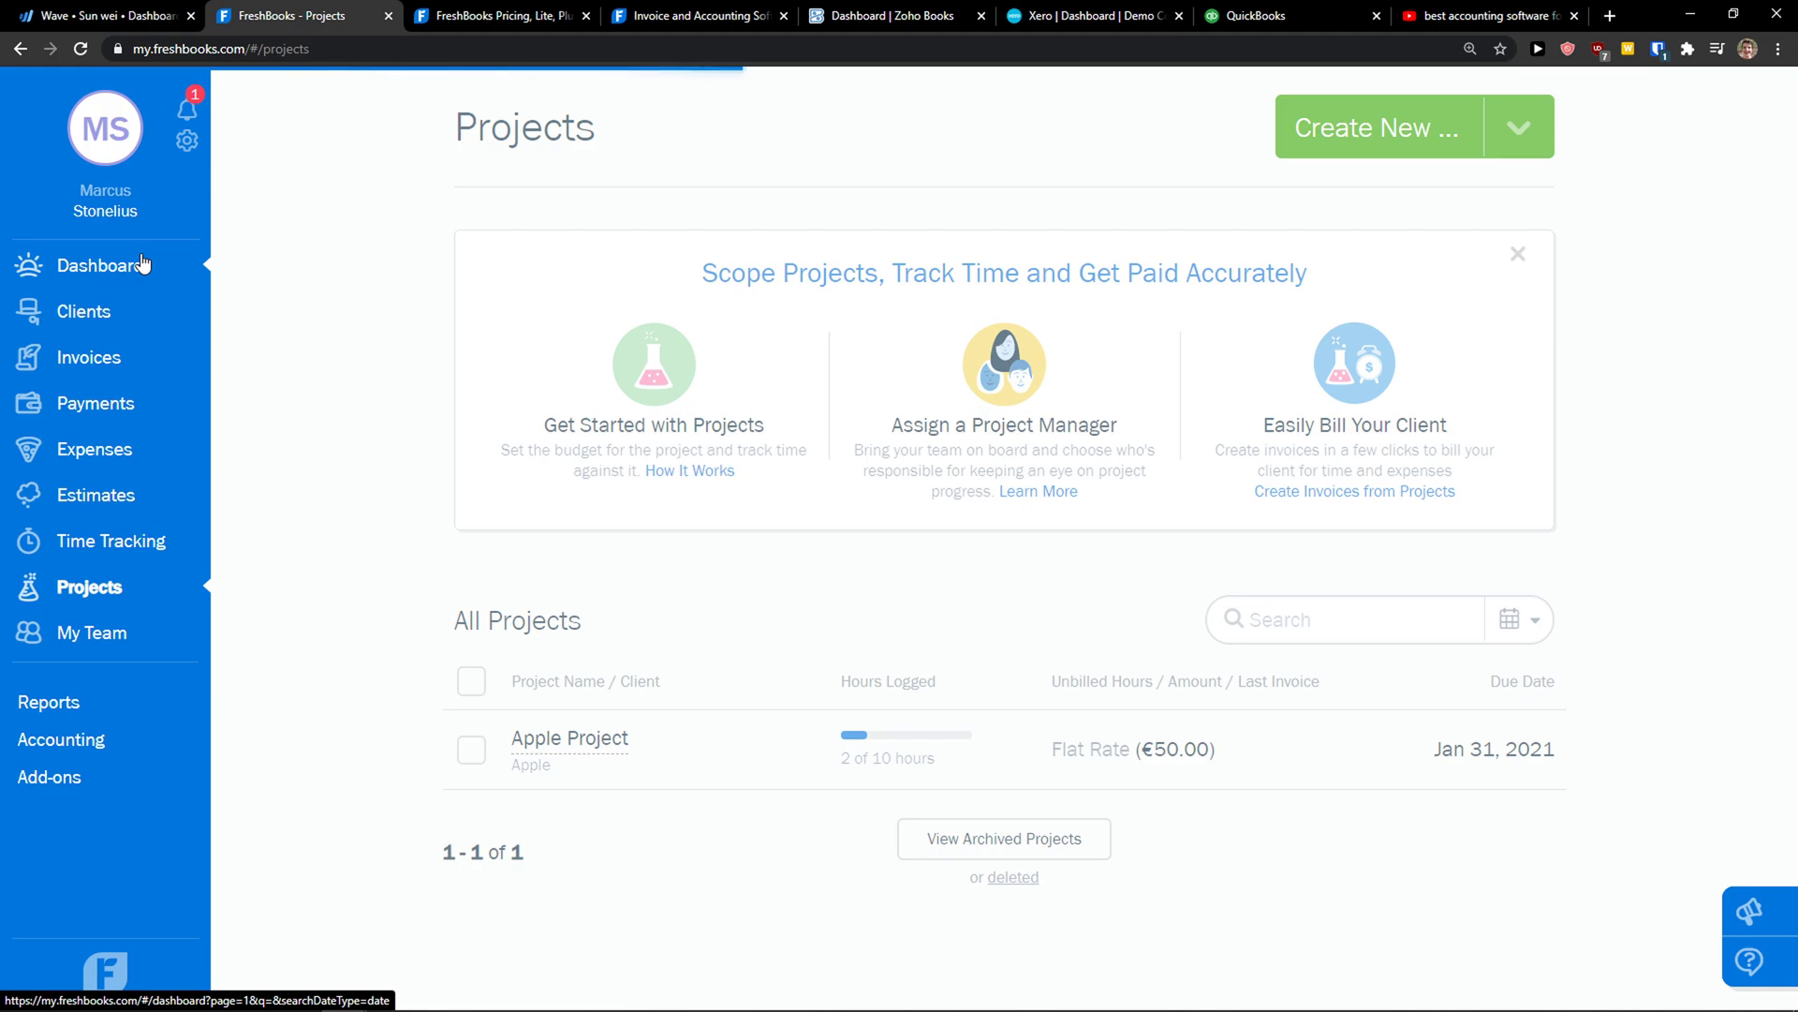
scroll(402, 370, "down", 7)
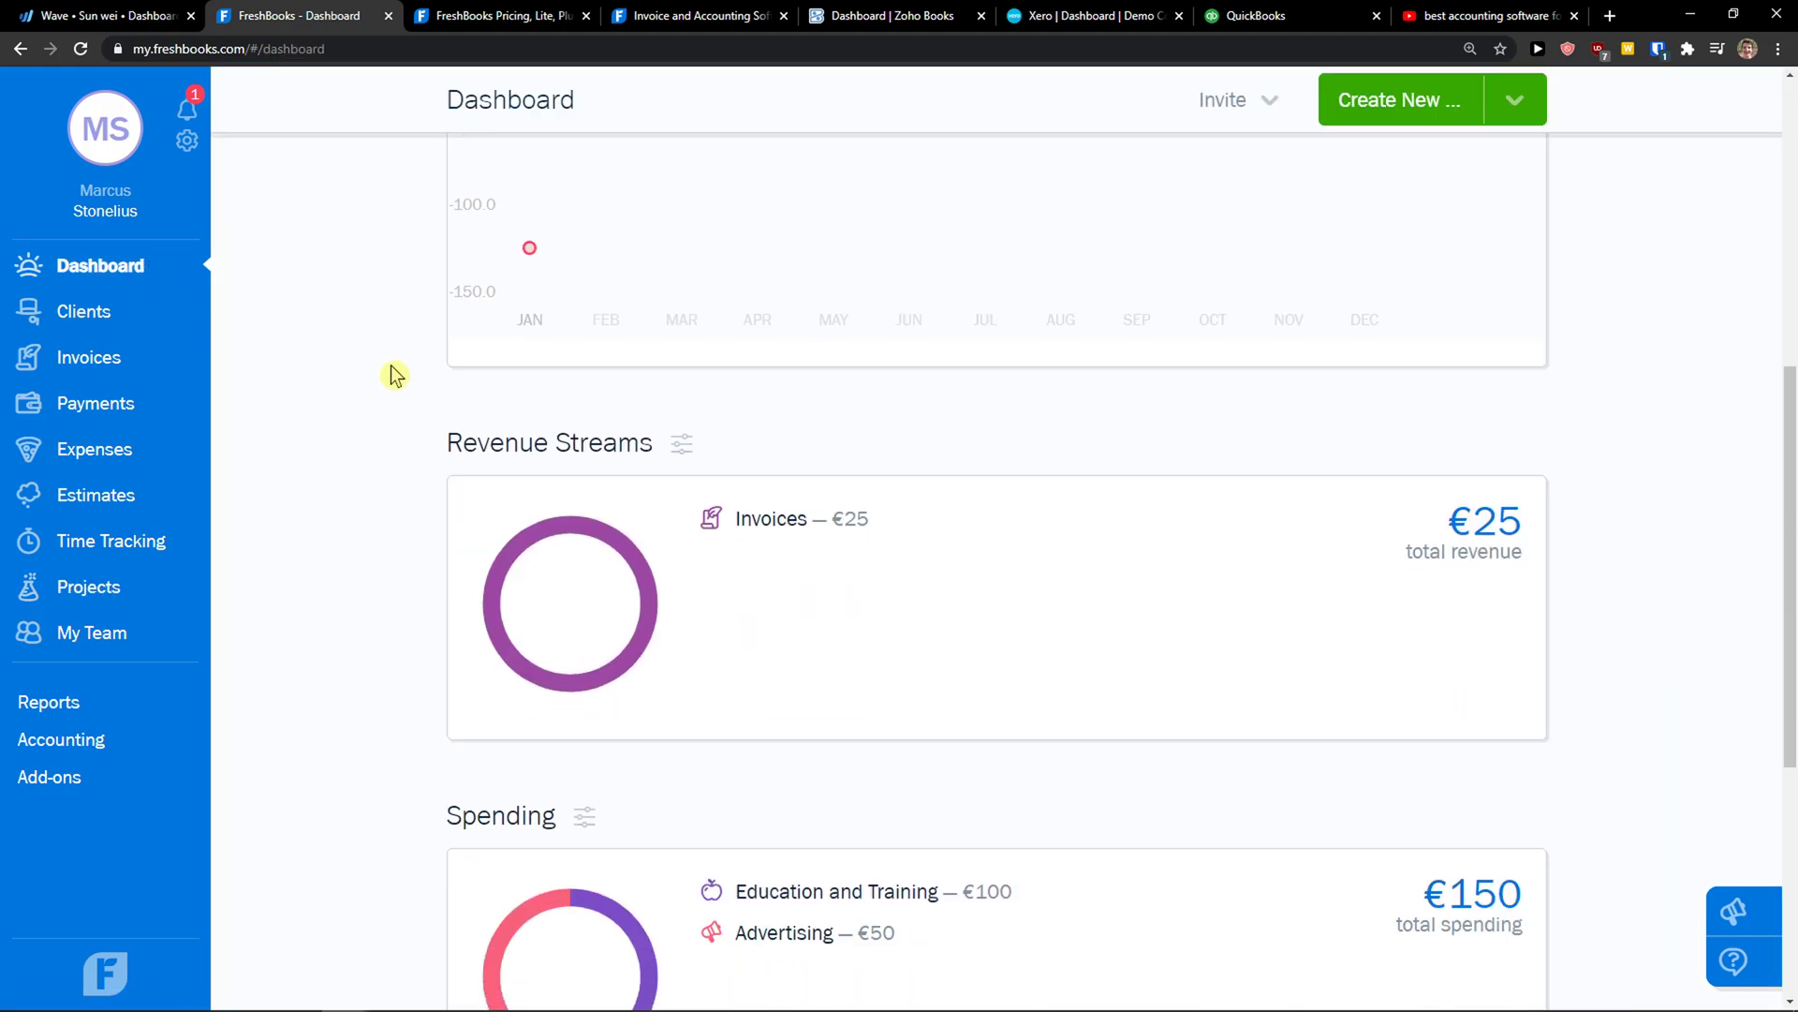
scroll(393, 375, "down", 5)
Glance at Wave, FreshBooks pricing and Zoho Books, ending on QuickBooks' $3,820 sales overview
left_click(131, 15)
scroll(421, 428, "down", 1)
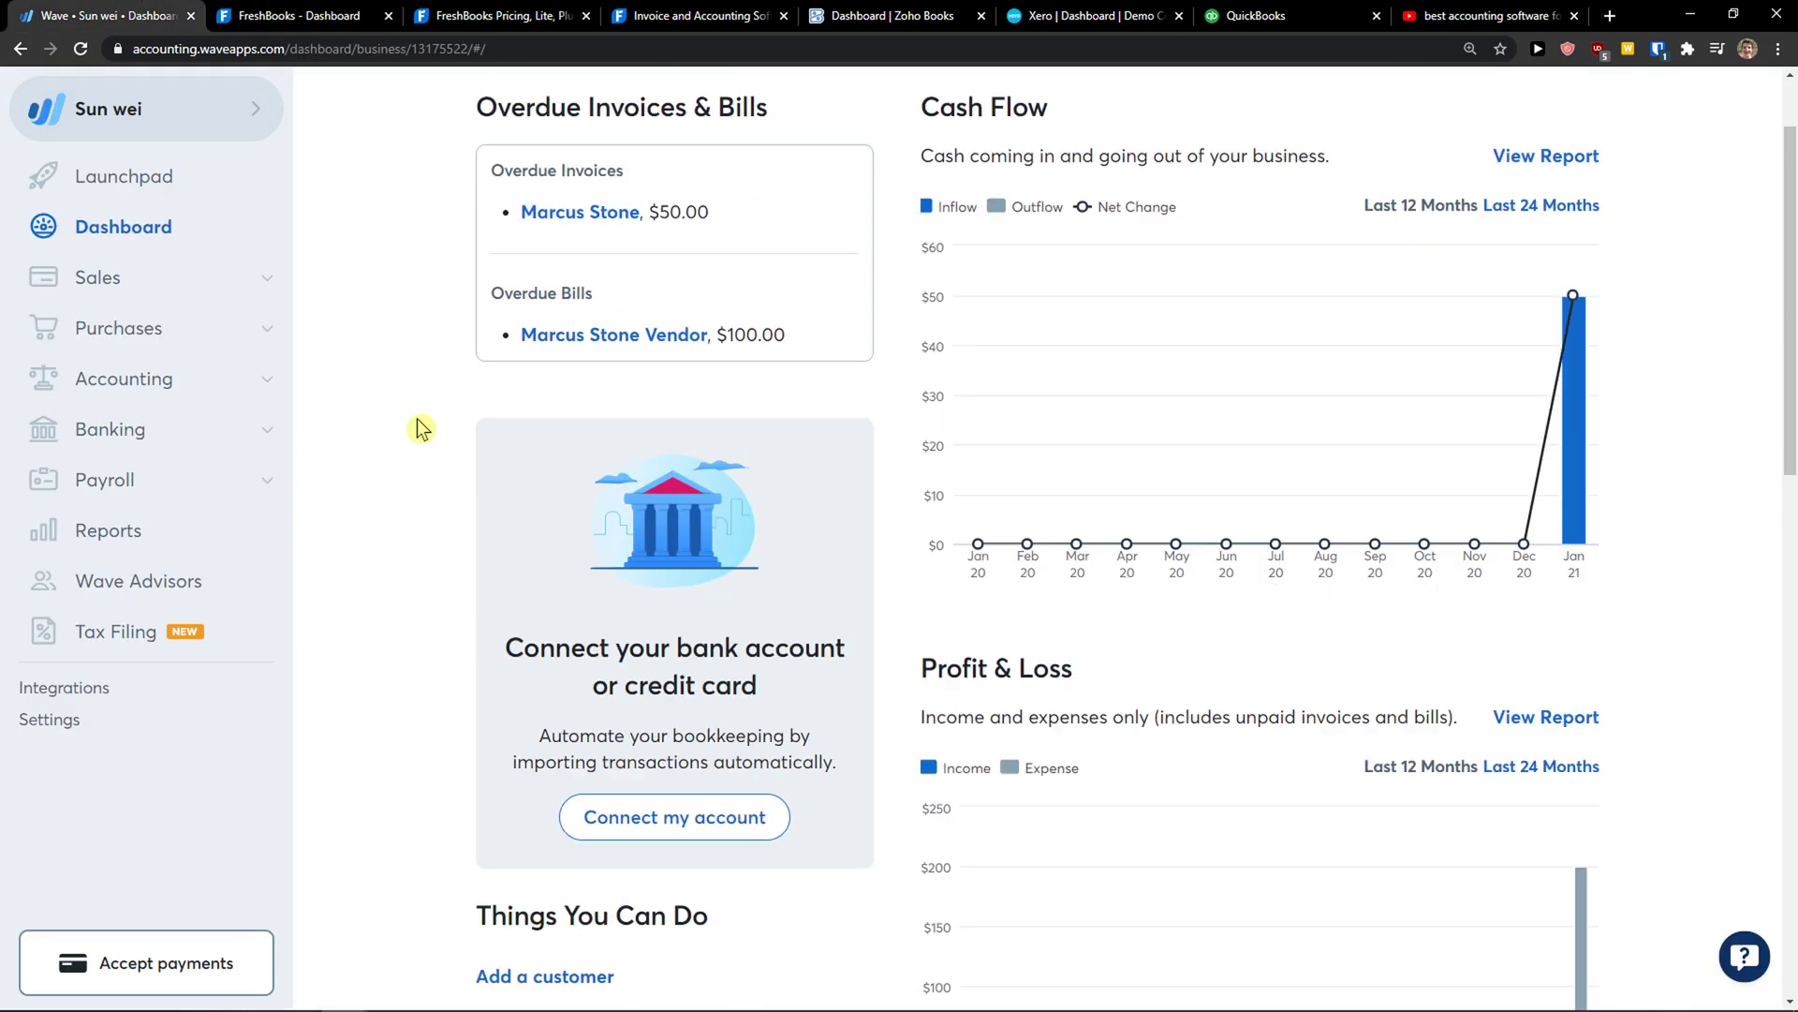
scroll(441, 468, "down", 10)
scroll(473, 590, "up", 5)
left_click(496, 15)
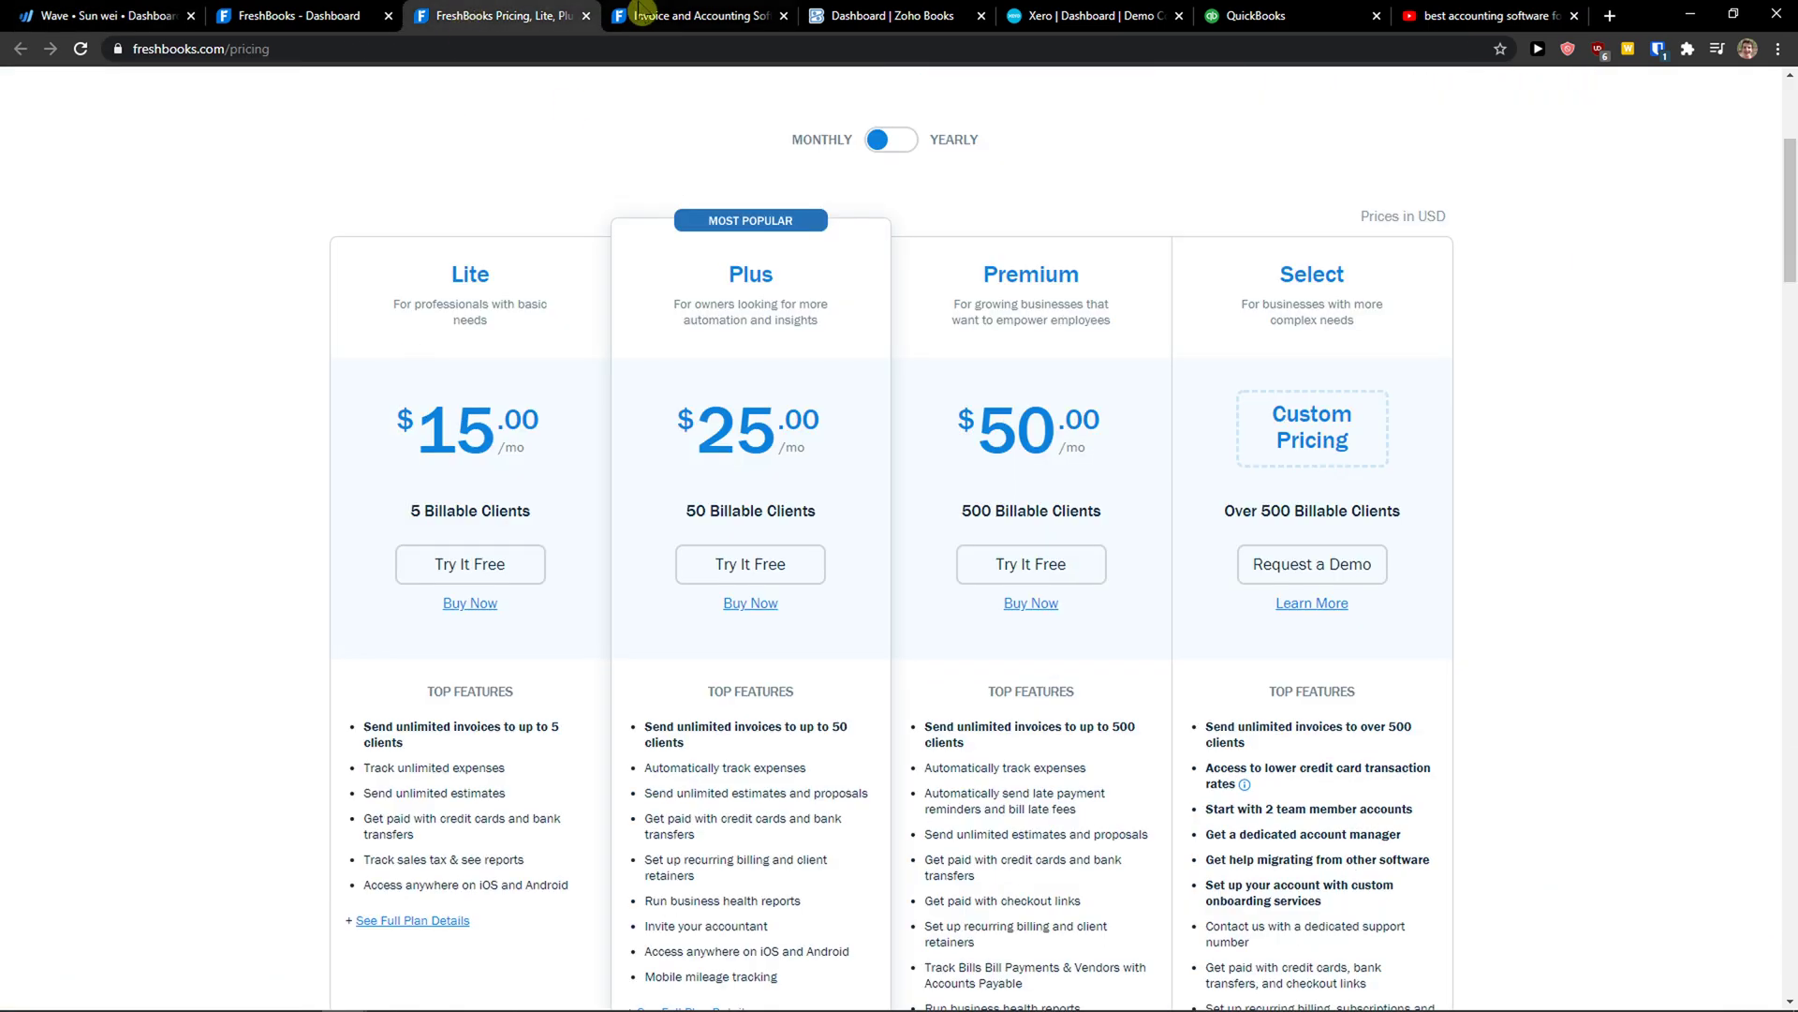
left_click(890, 15)
scroll(703, 401, "down", 10)
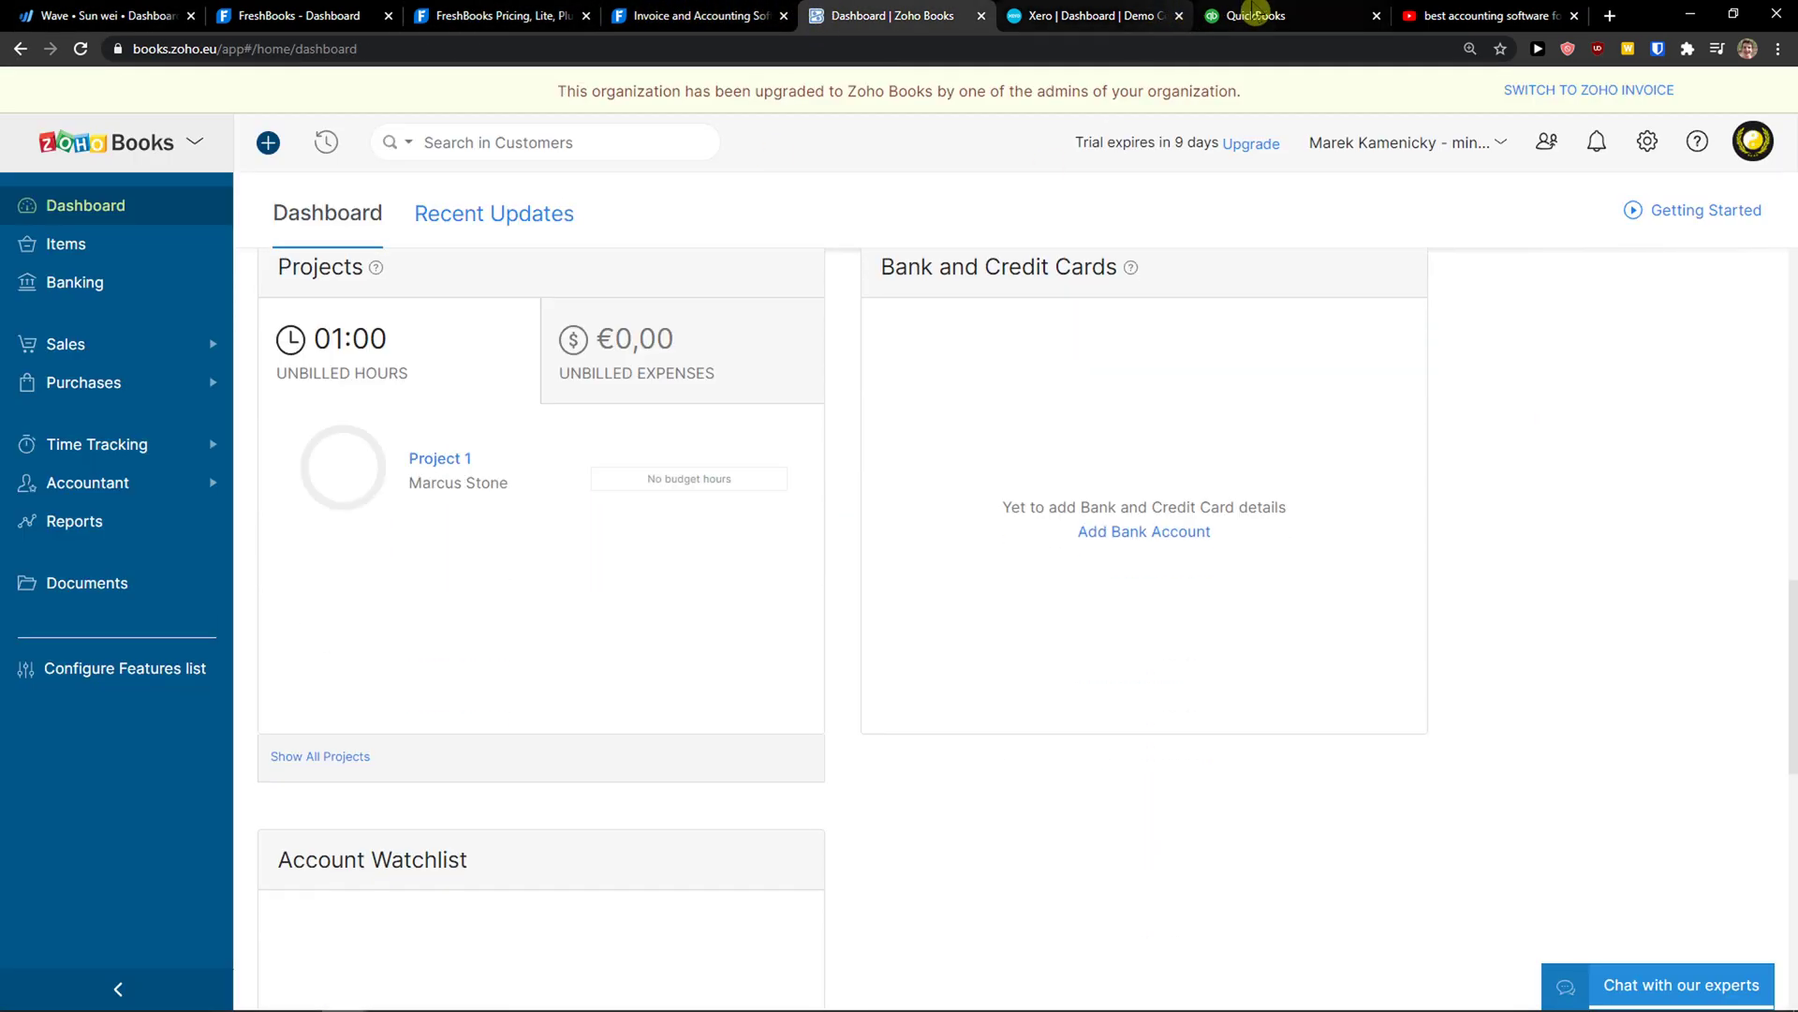
left_click(1255, 14)
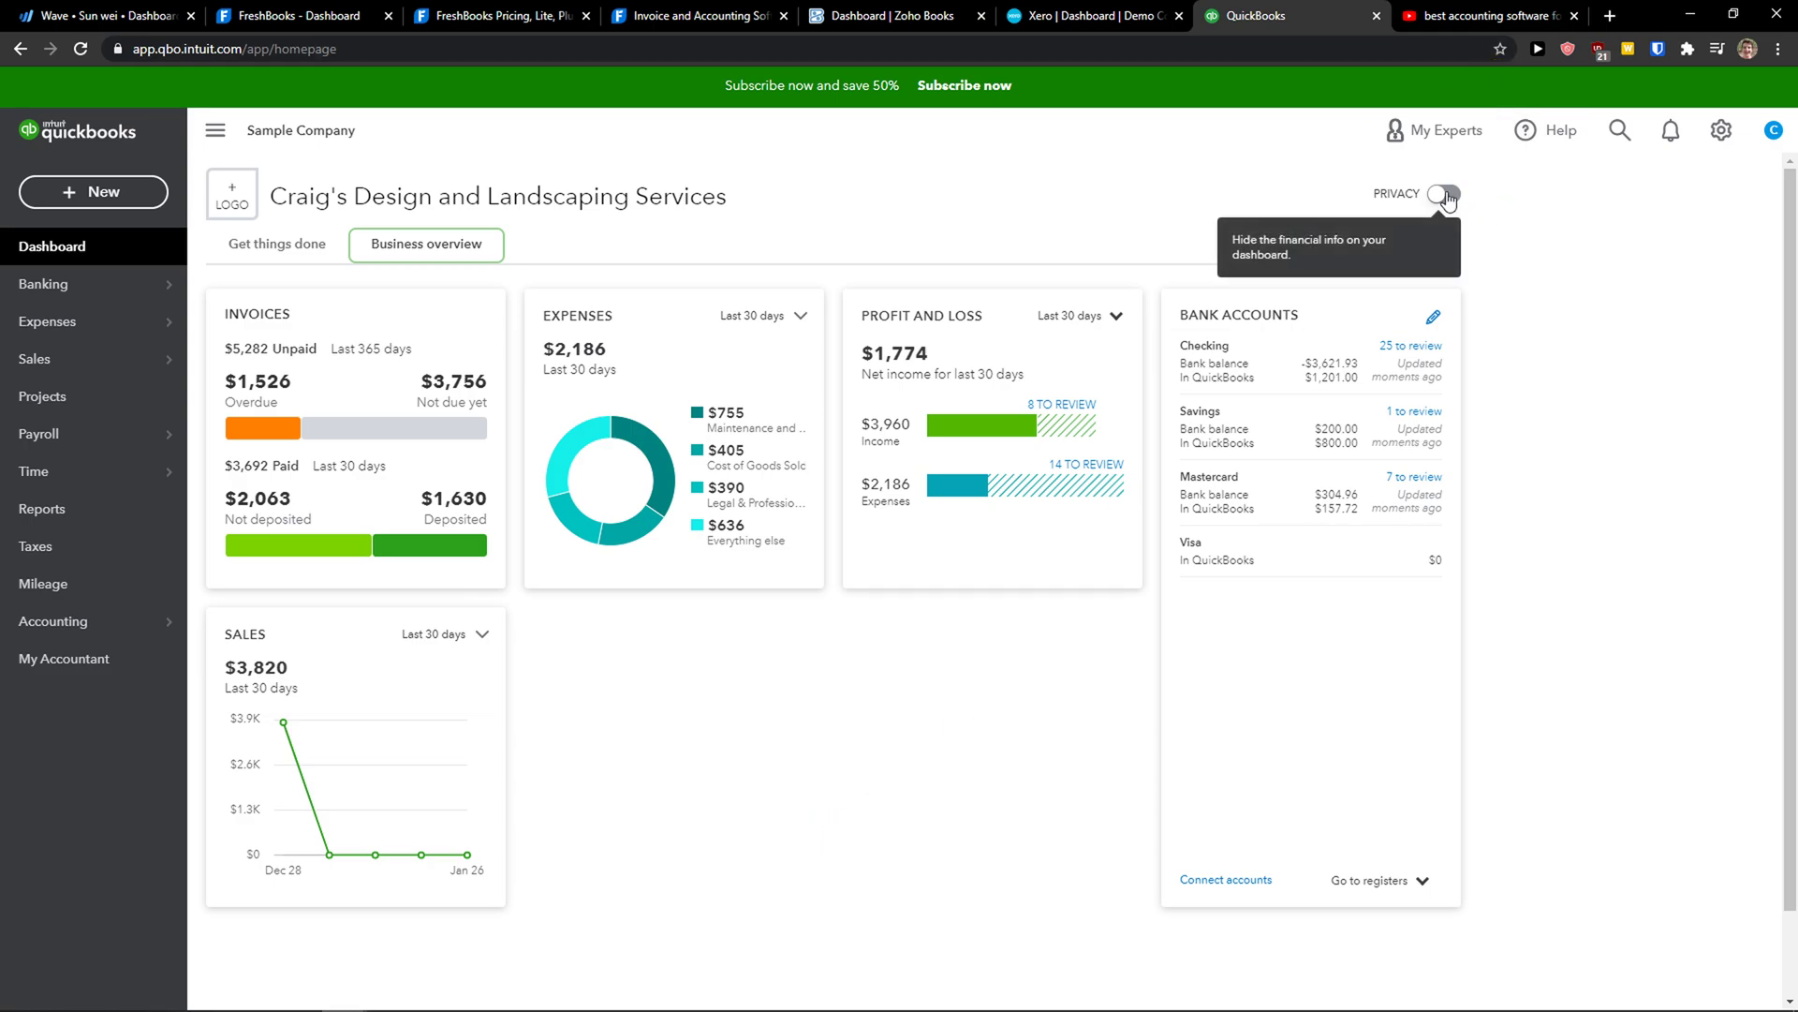
left_click(1446, 195)
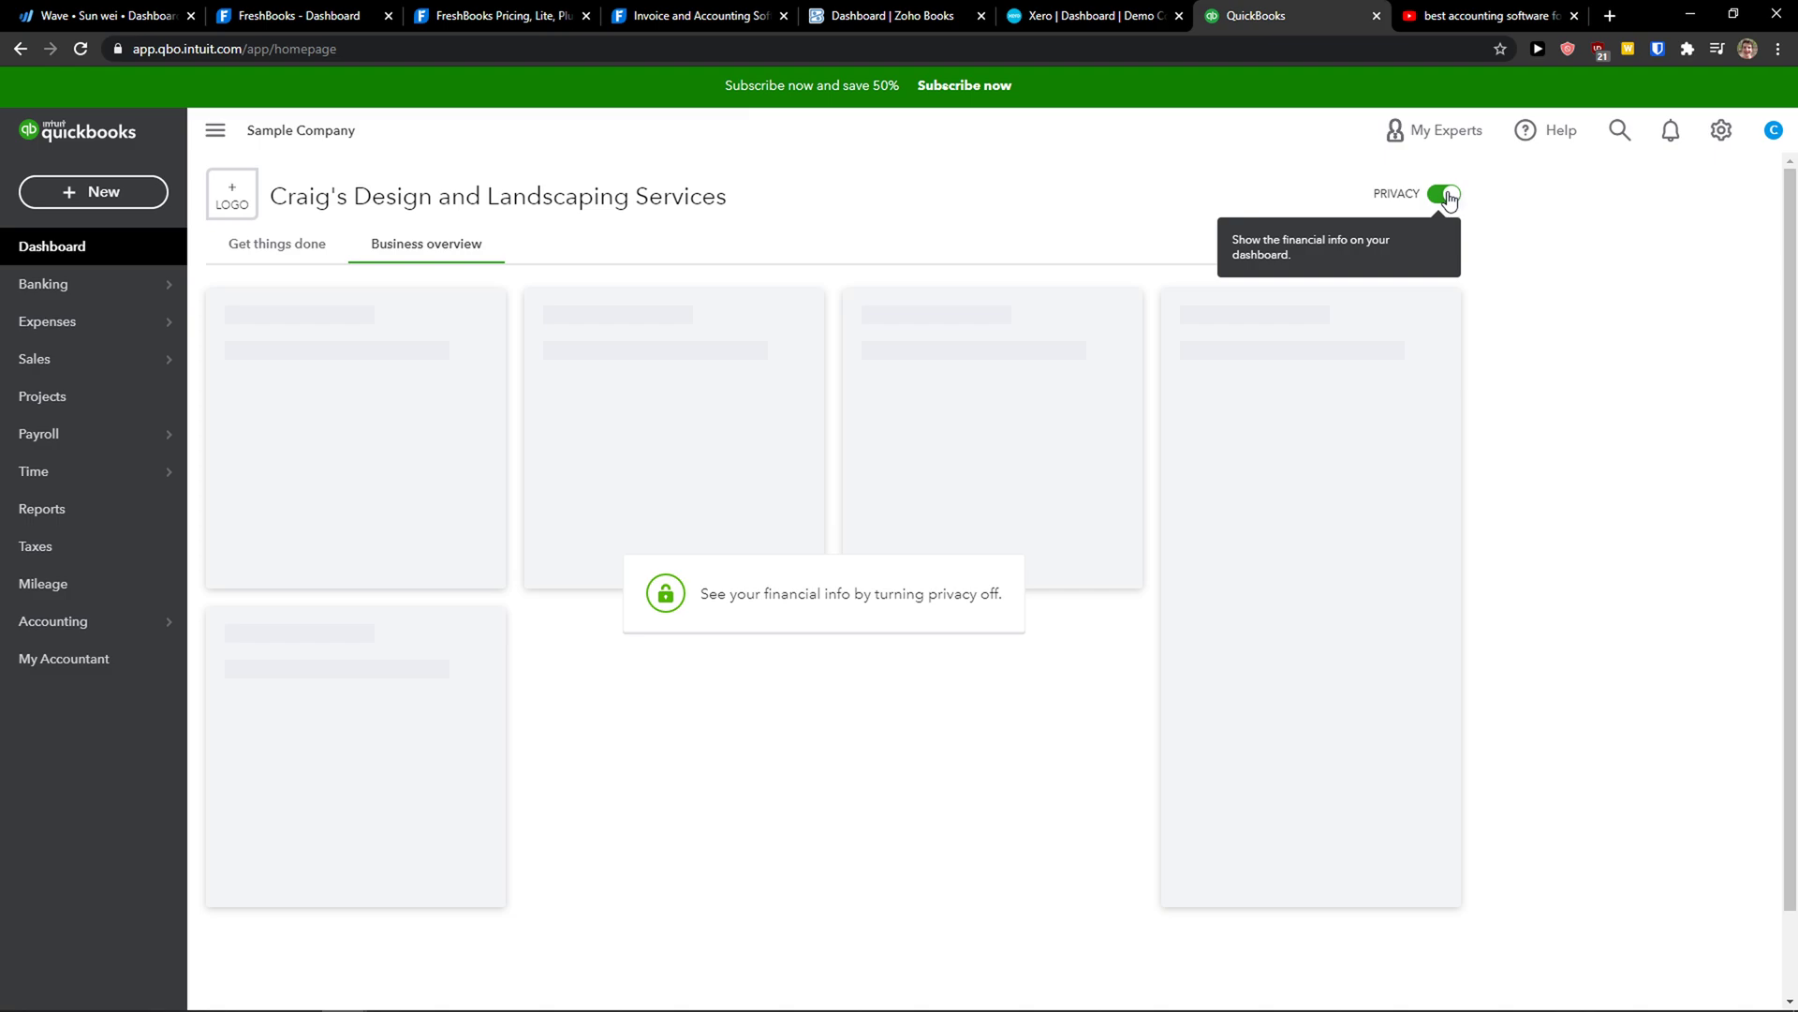
left_click(1445, 195)
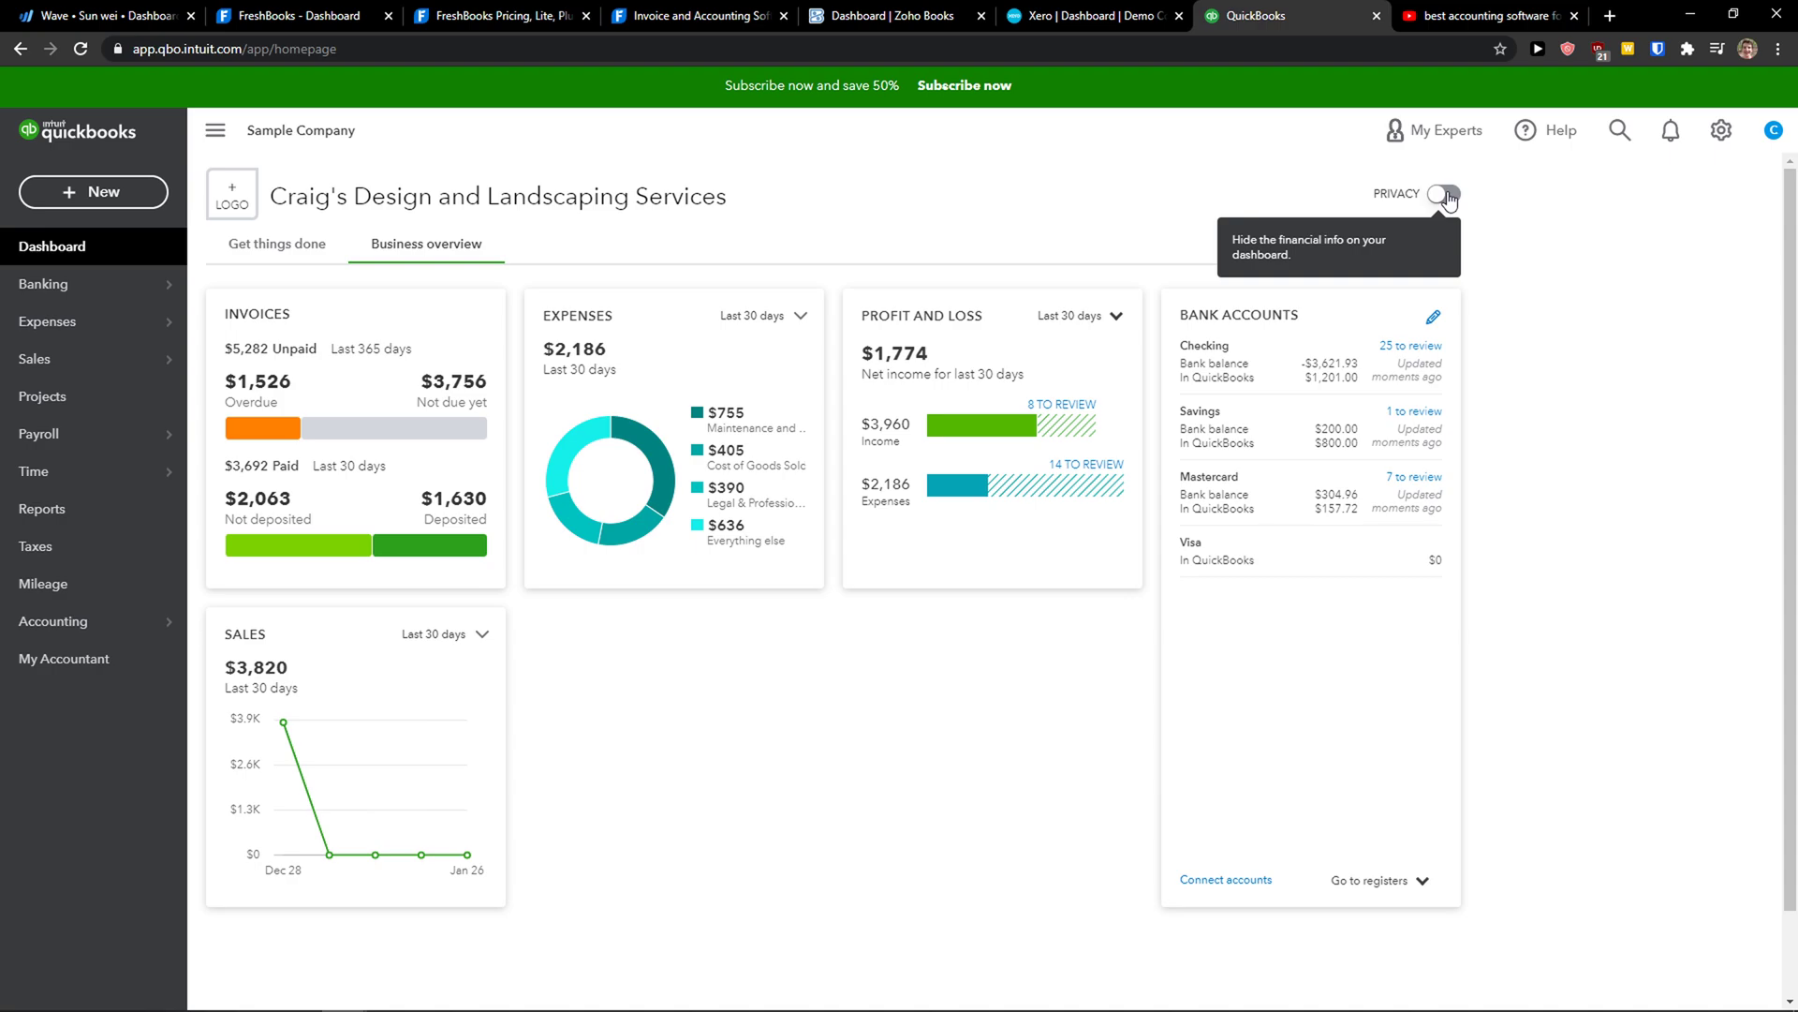
left_click(1445, 194)
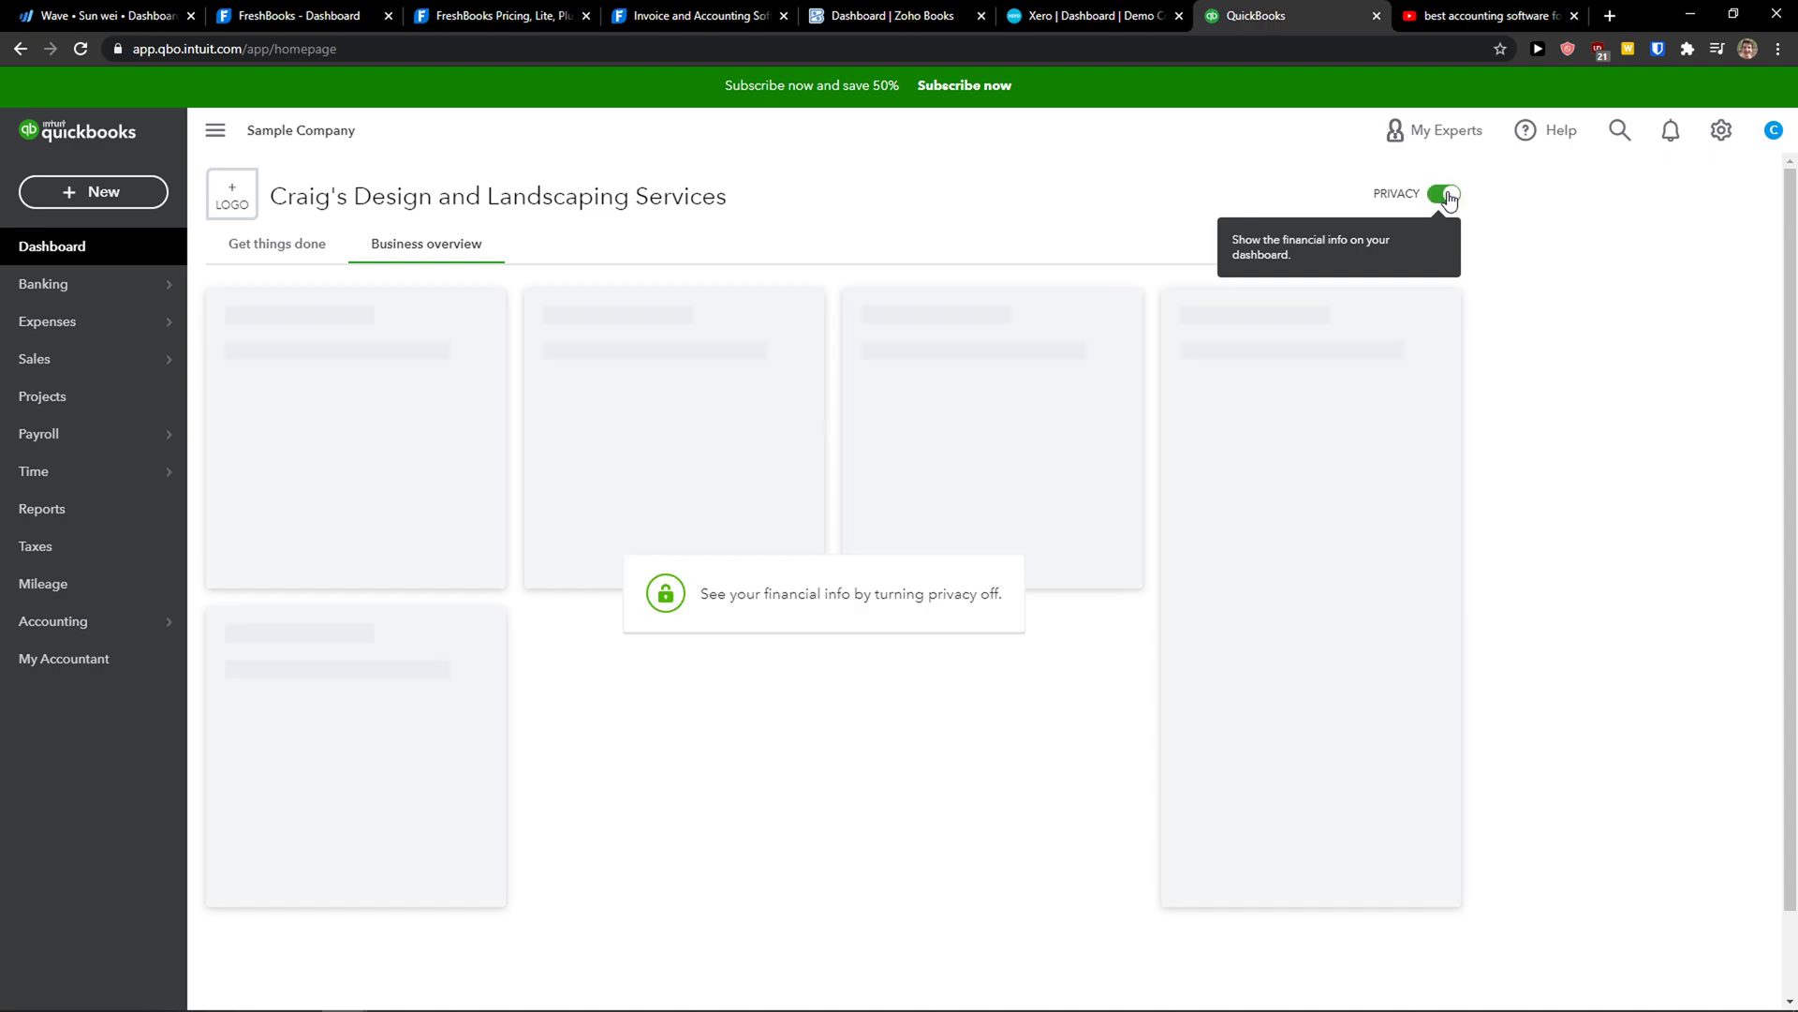
left_click(1445, 195)
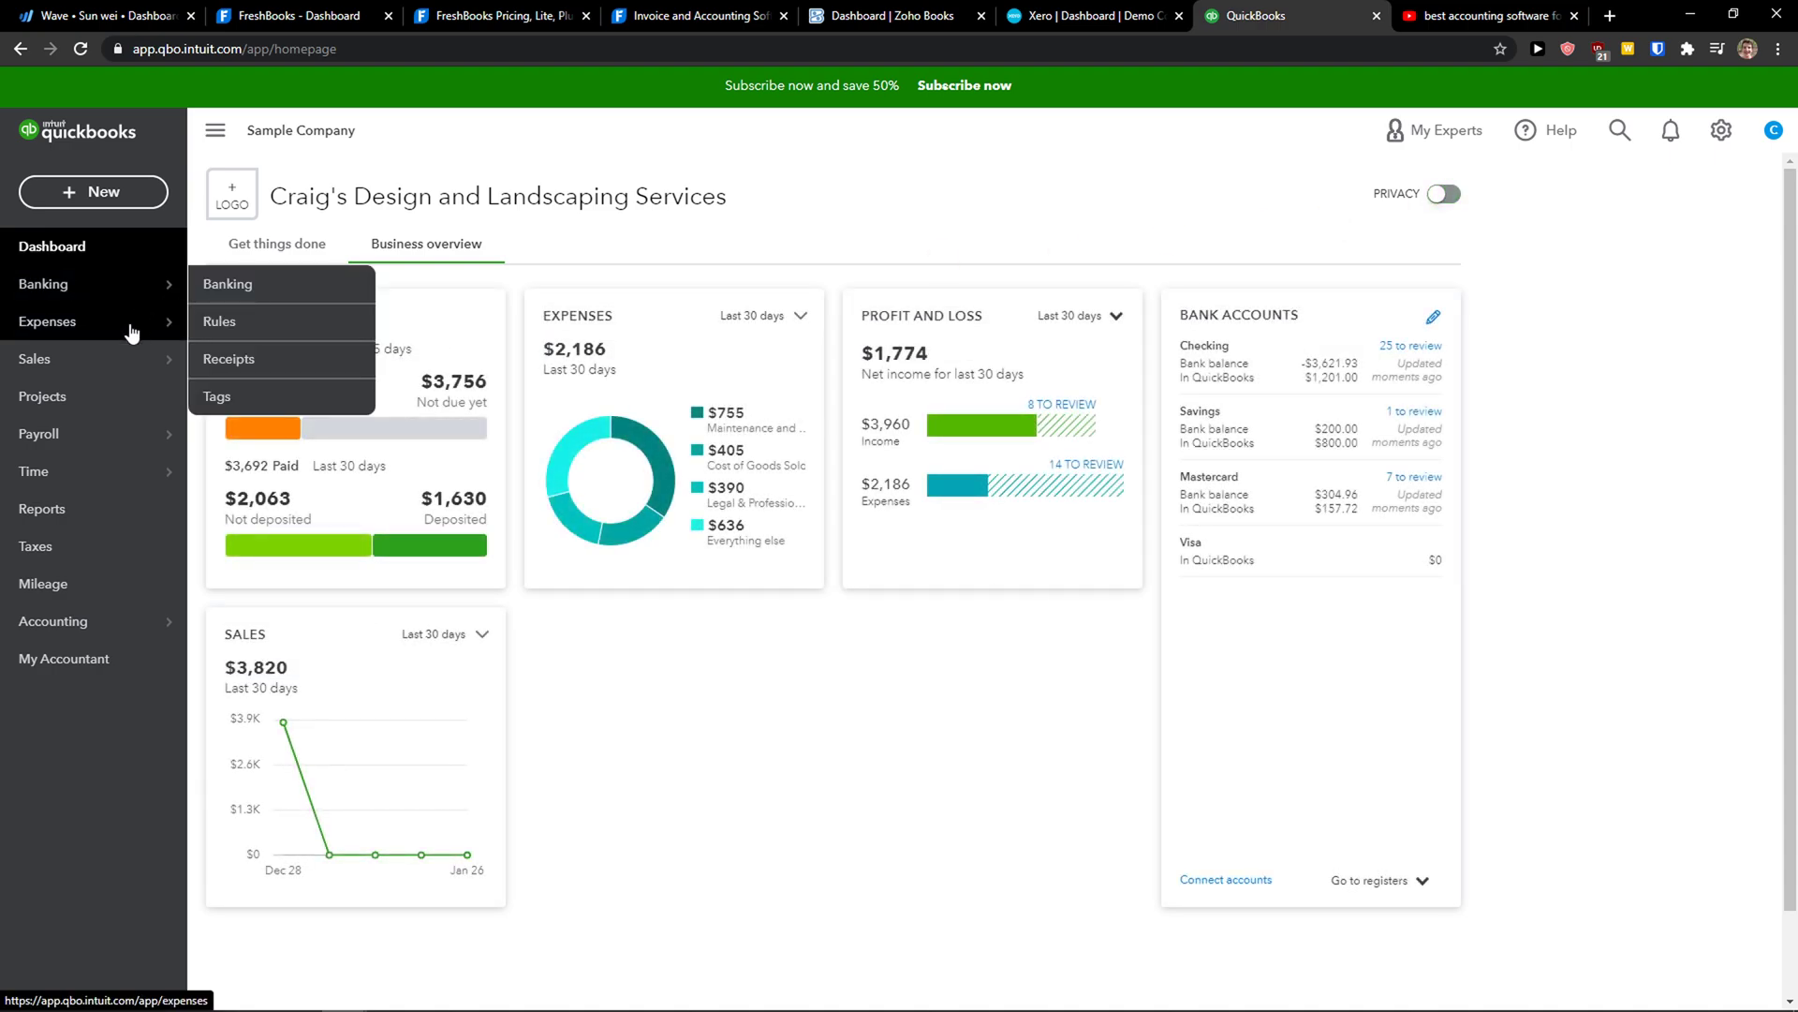
mouse_move(128, 368)
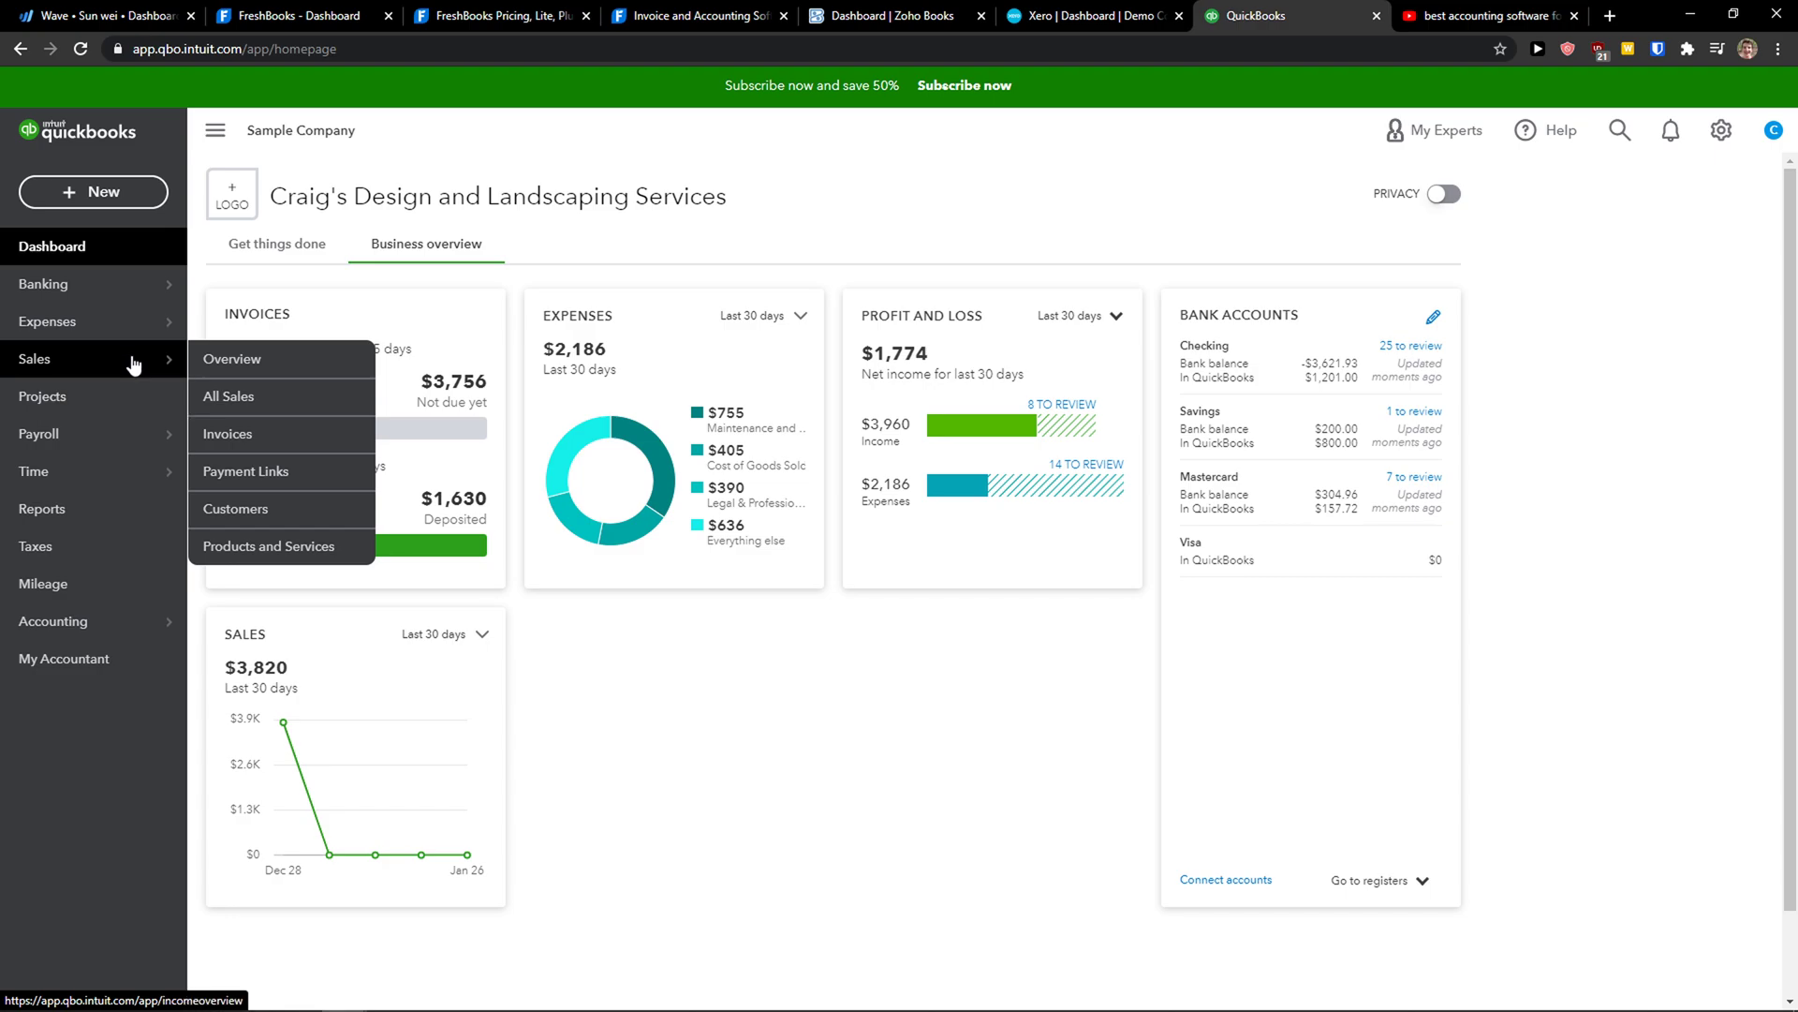
Open the QuickBooks Invoices list ($5,281.52 unpaid) and discard a blank new invoice unsaved
left_click(221, 433)
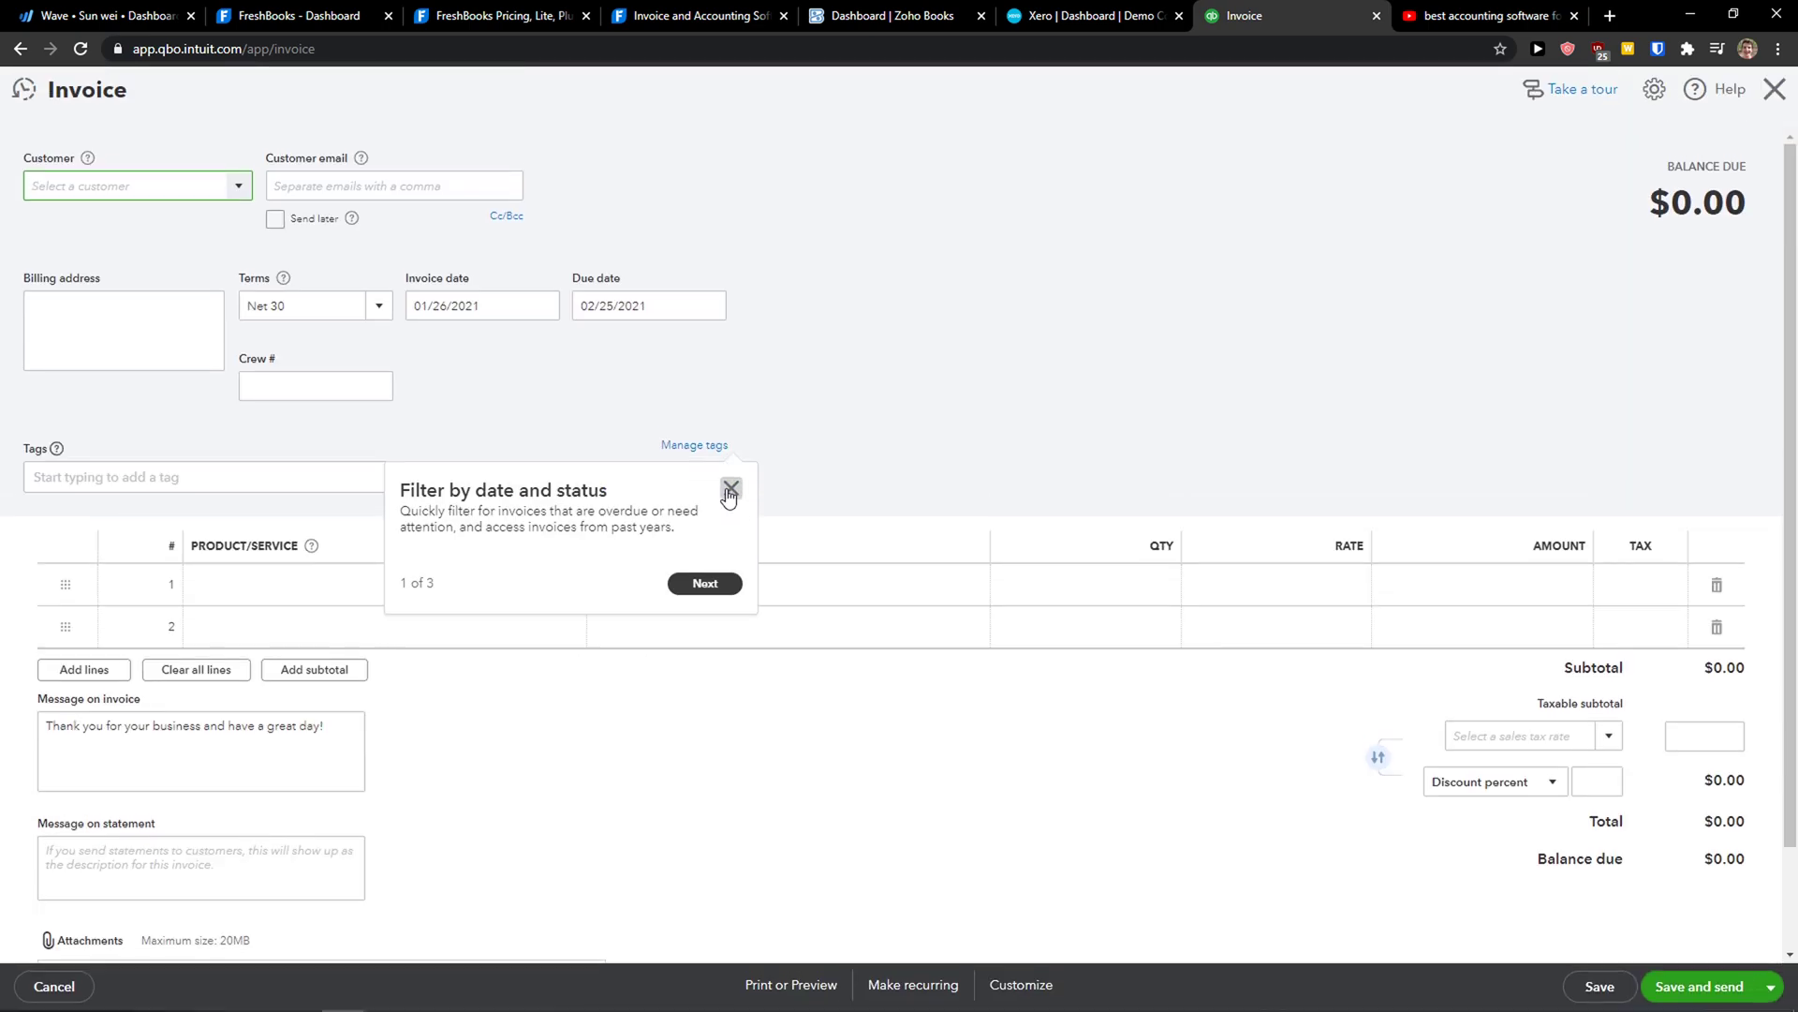
left_click(729, 488)
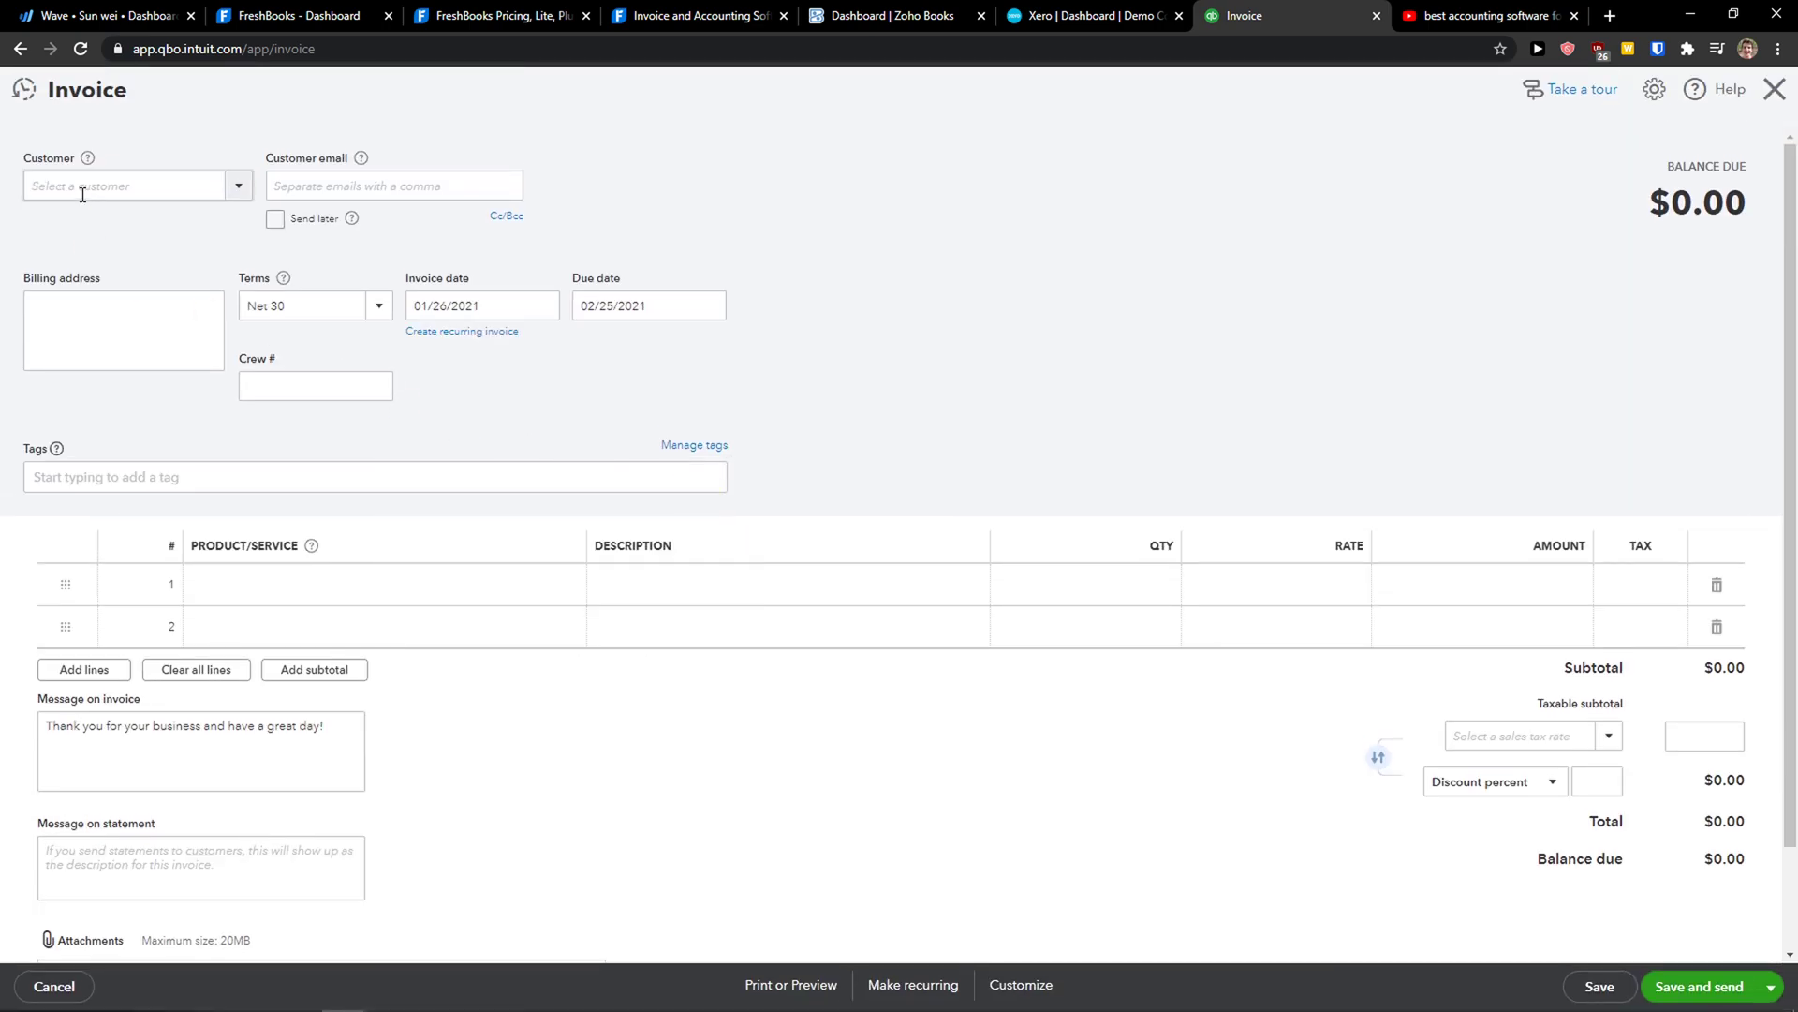
left_click(113, 301)
left_click(698, 740)
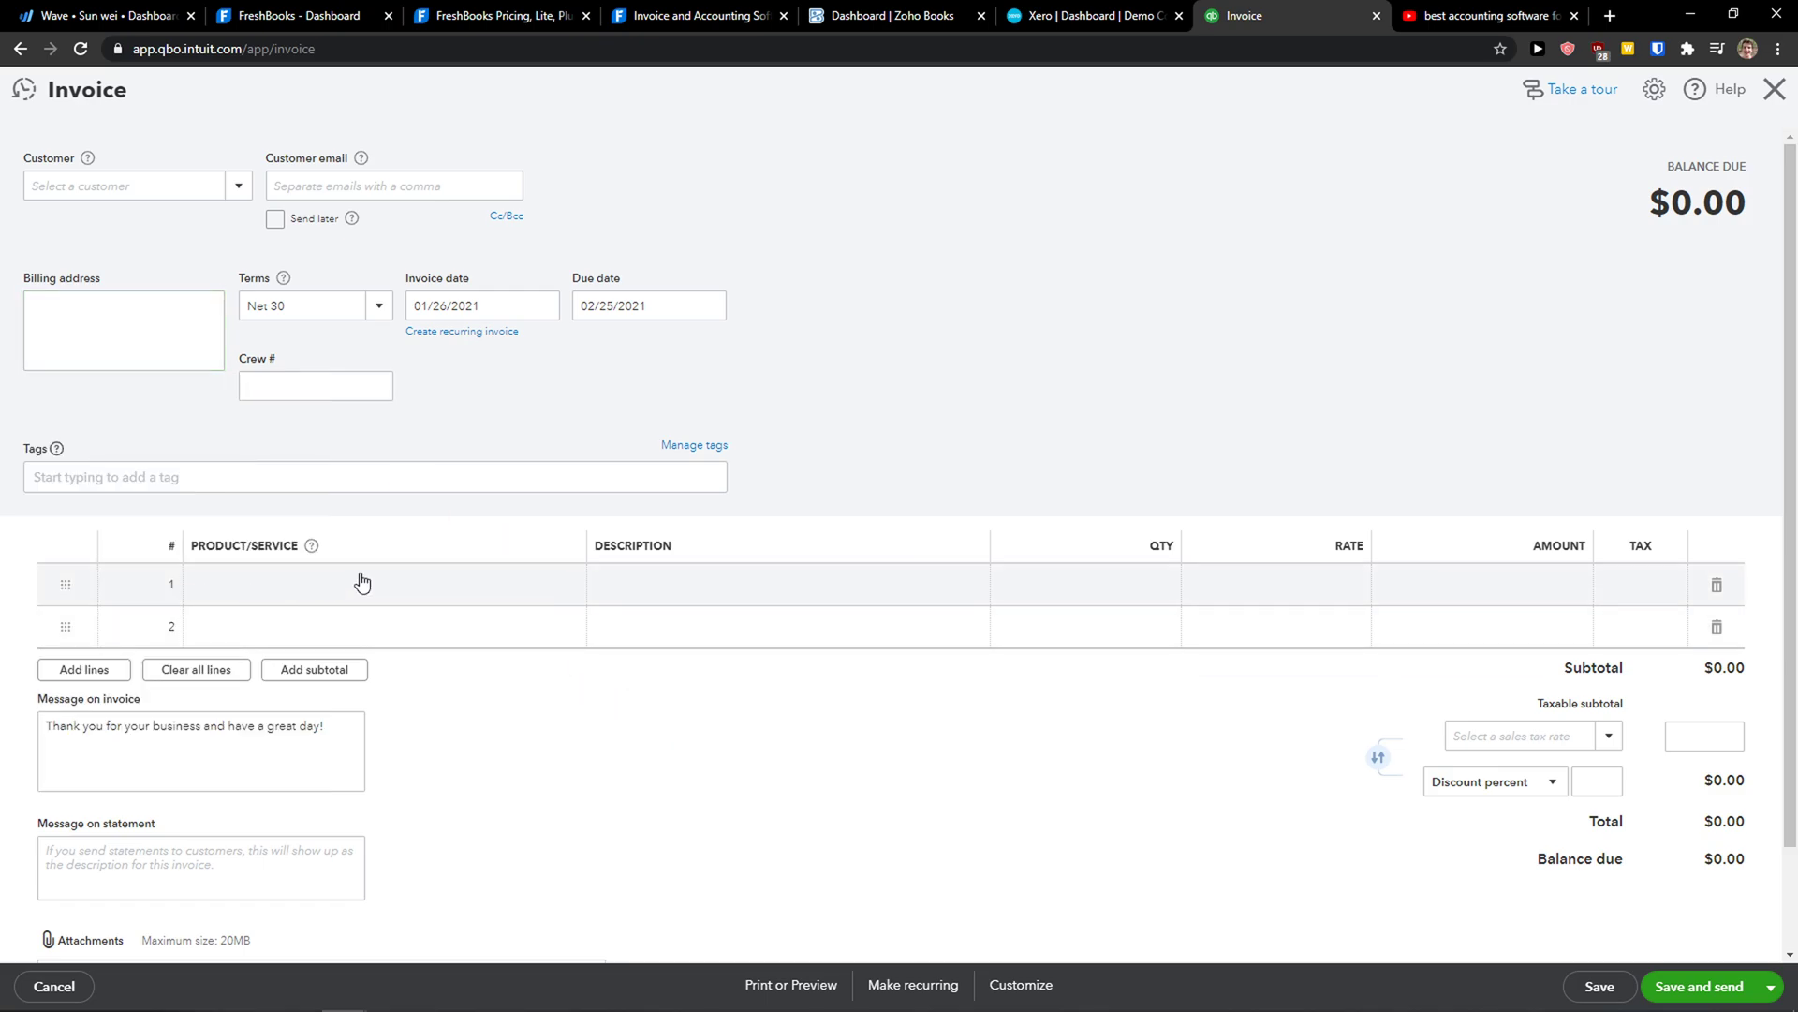
scroll(321, 555, "down", 1)
scroll(480, 698, "up", 1)
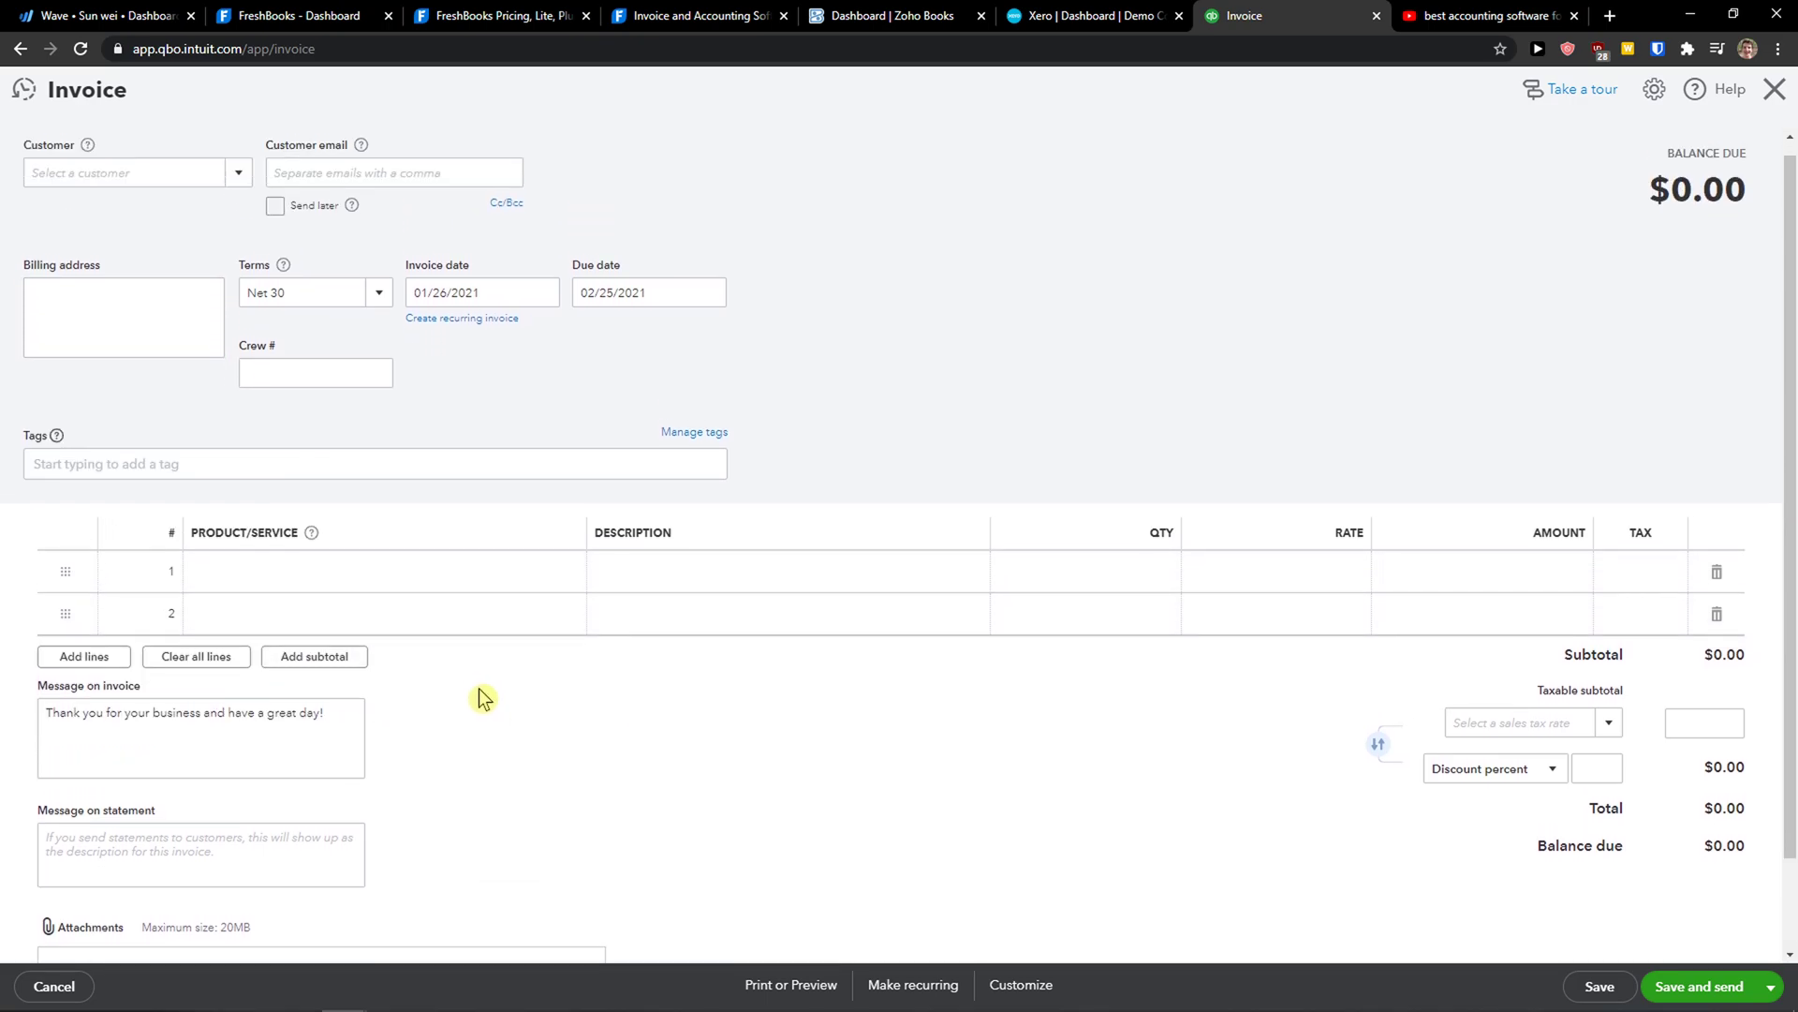
left_click(1774, 88)
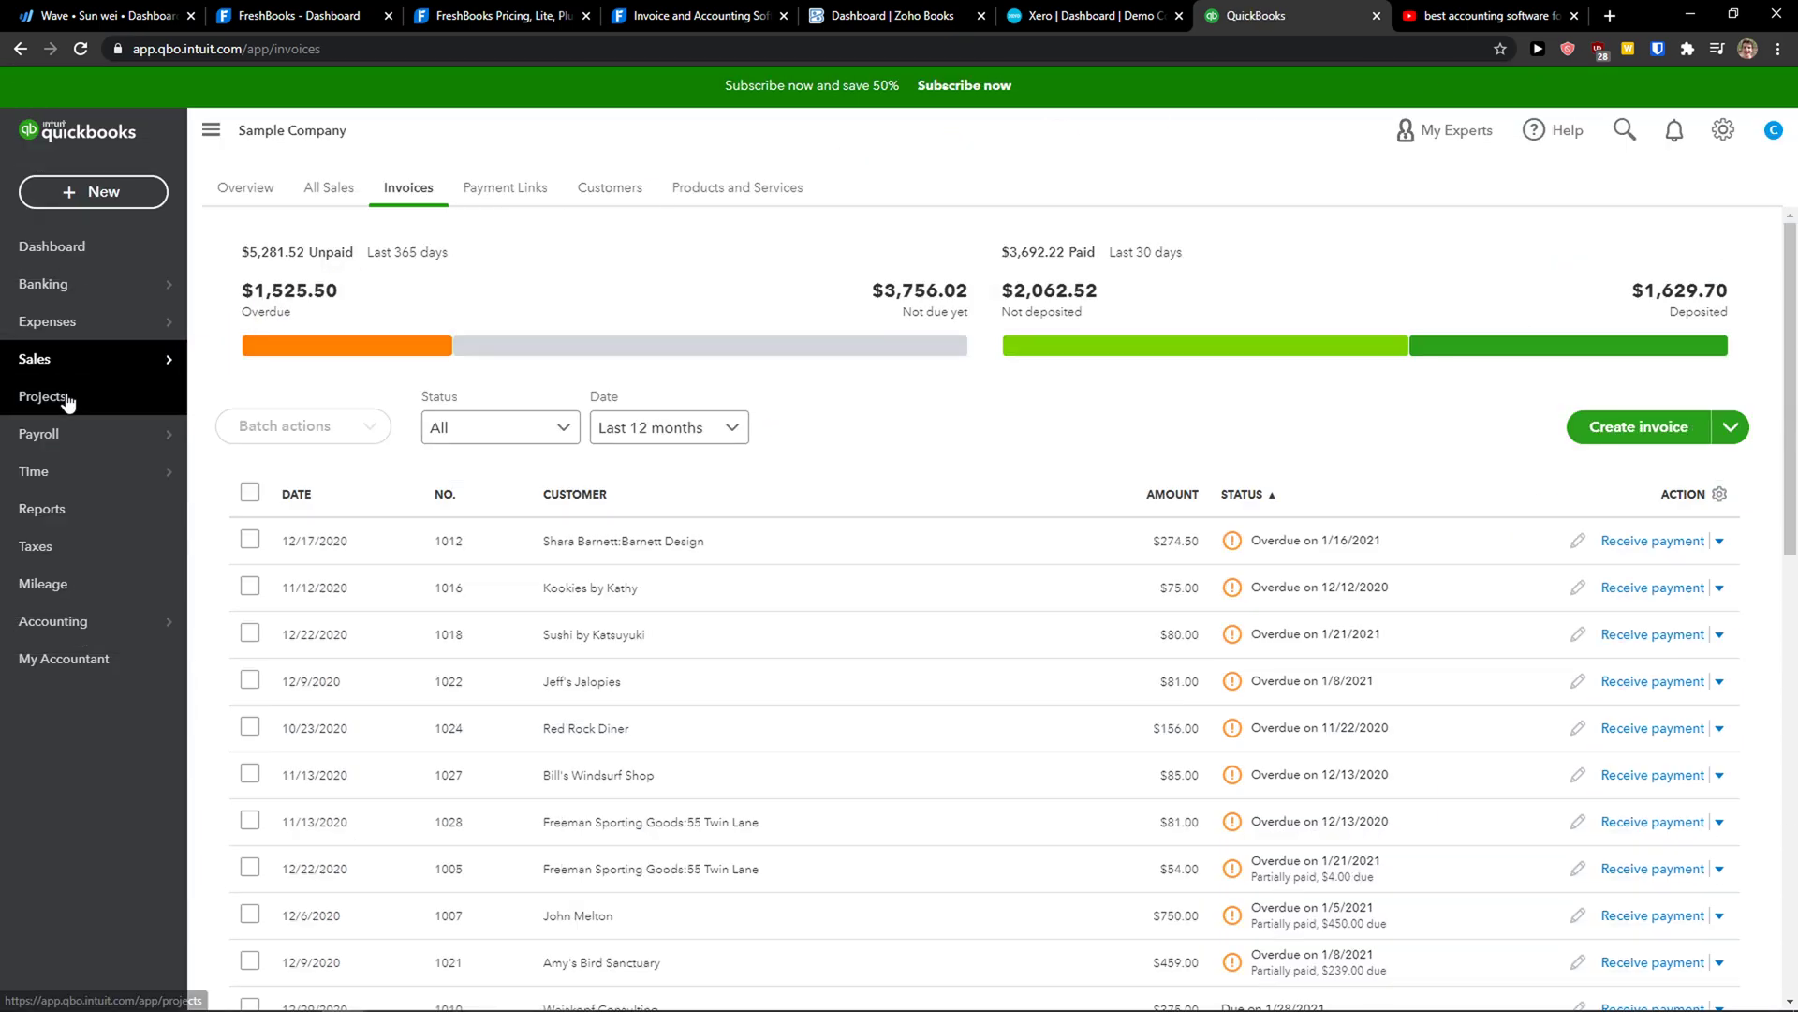
Set up basic time tracking in QuickBooks, choosing Track projects and Run simple reports
mouse_move(87, 436)
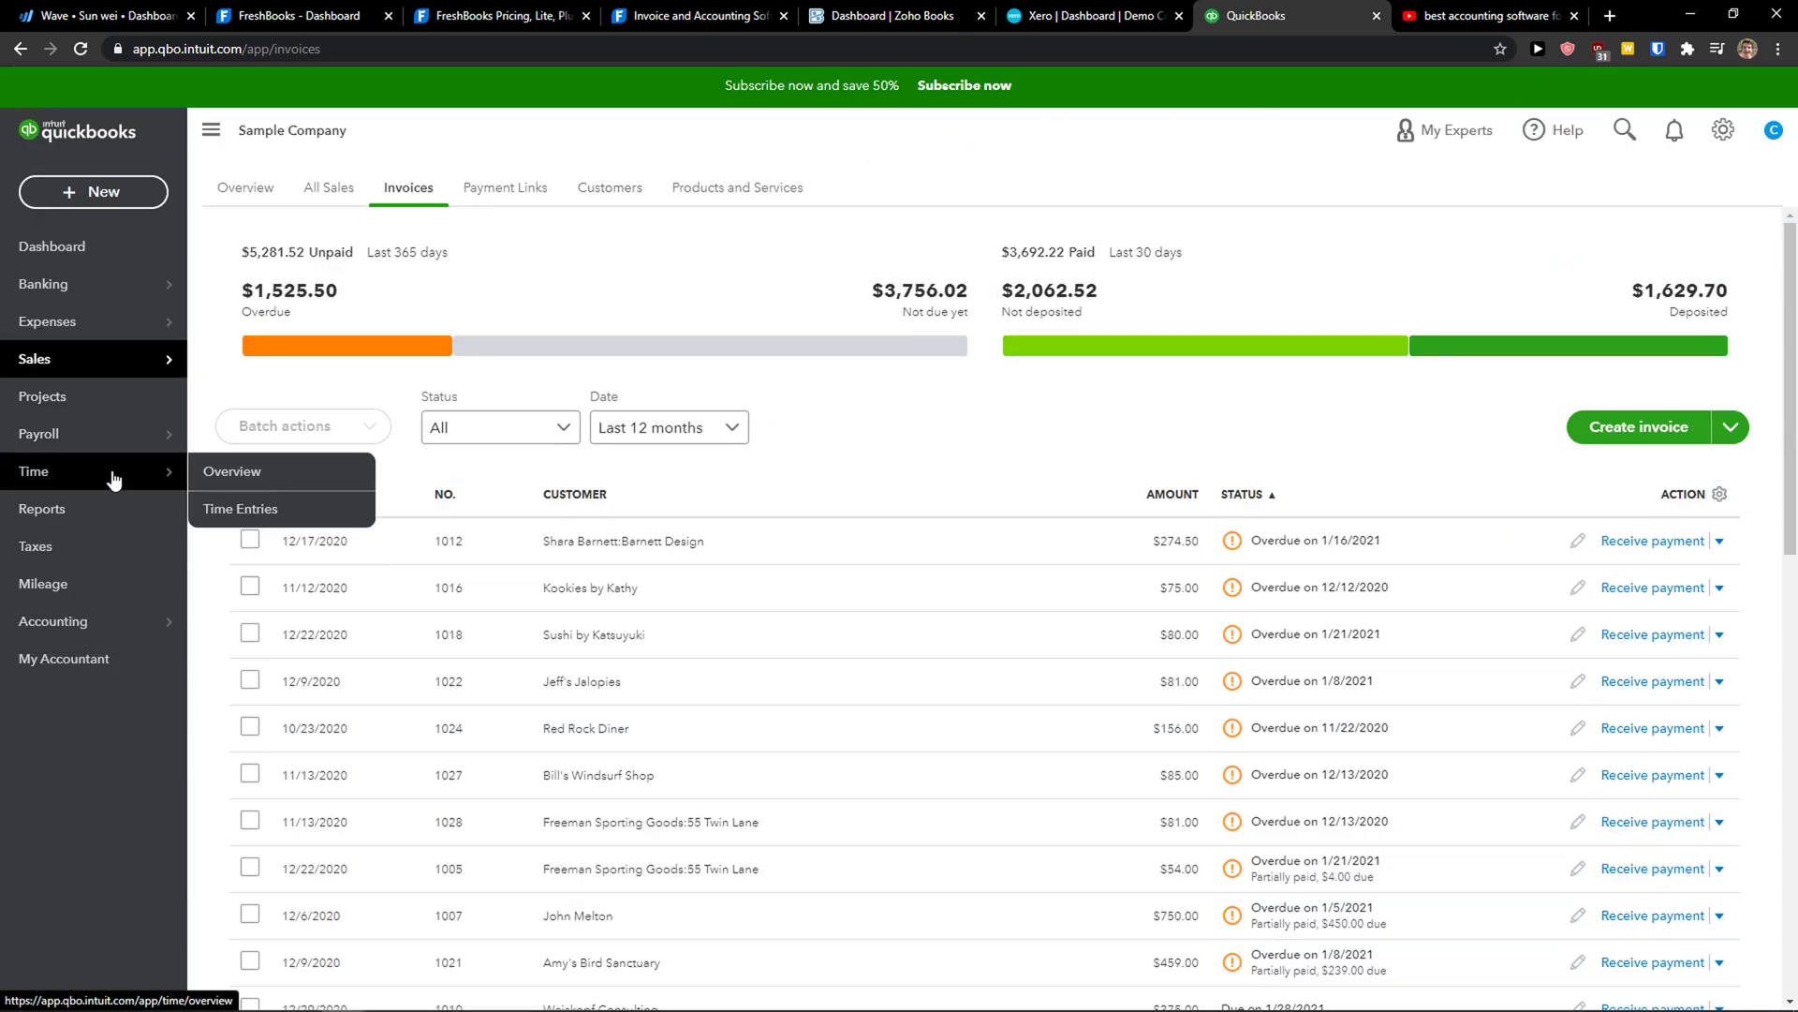
left_click(114, 478)
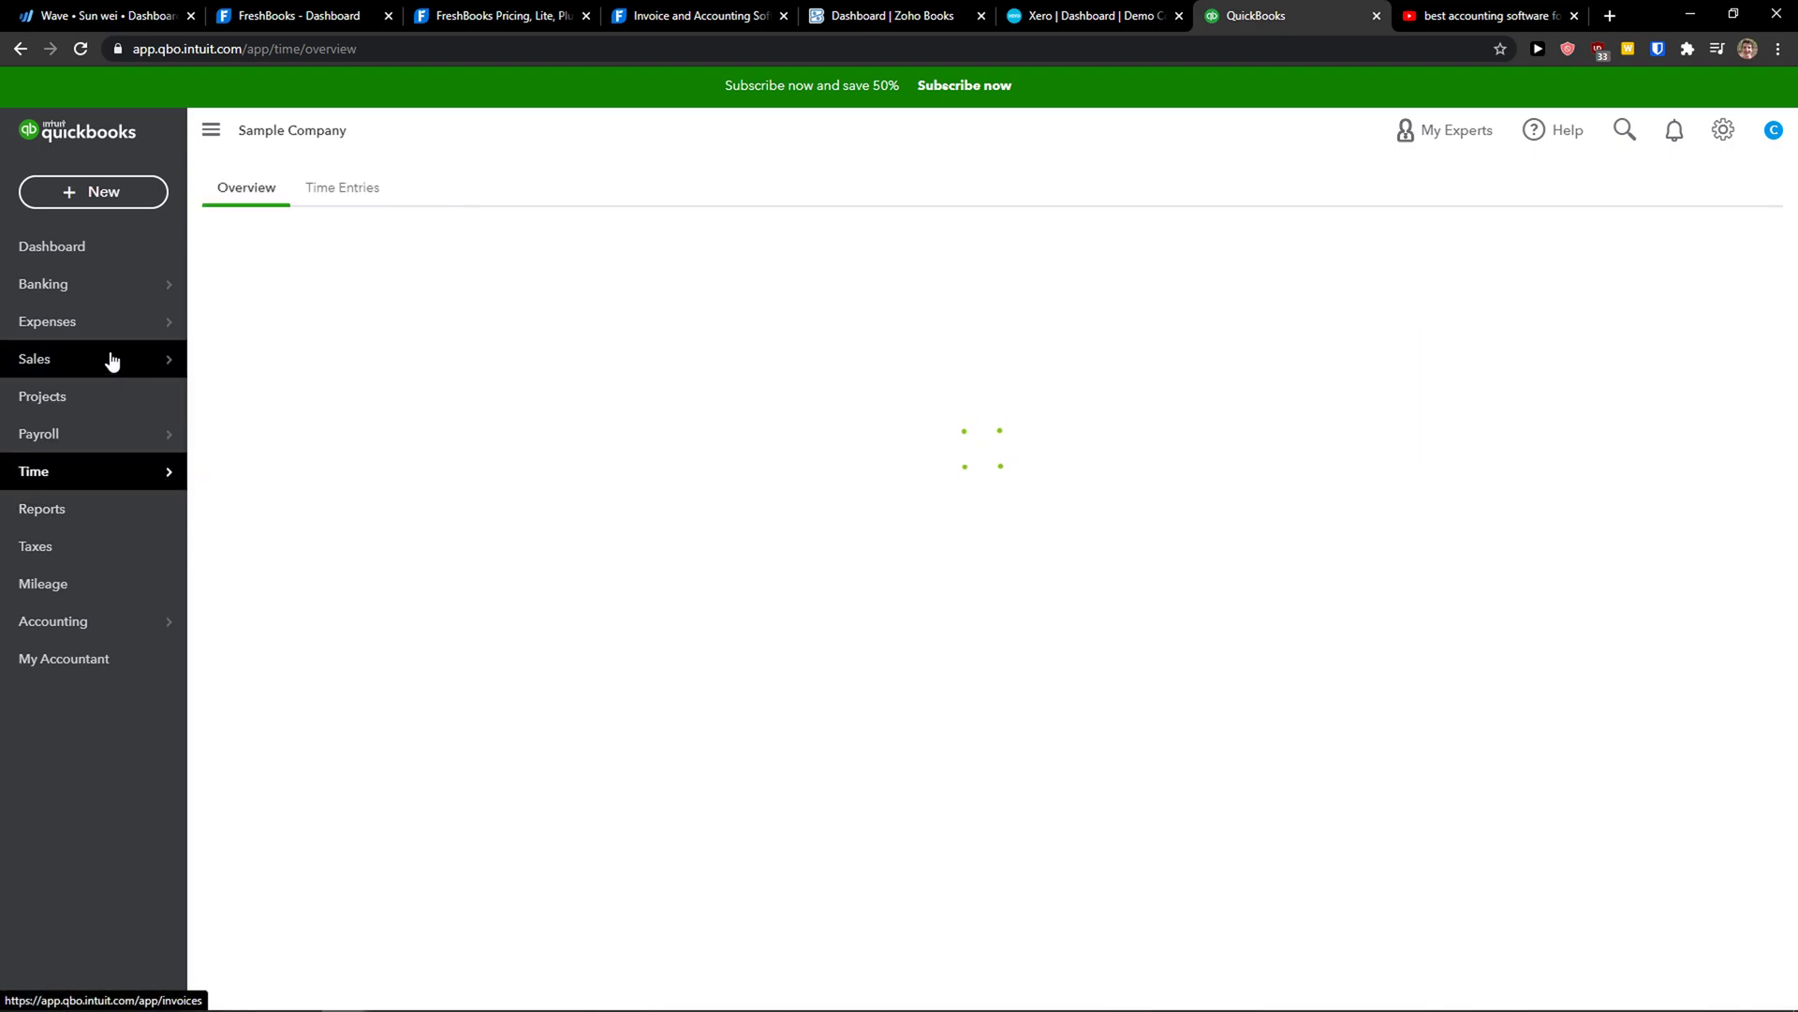
middle_click(97, 396)
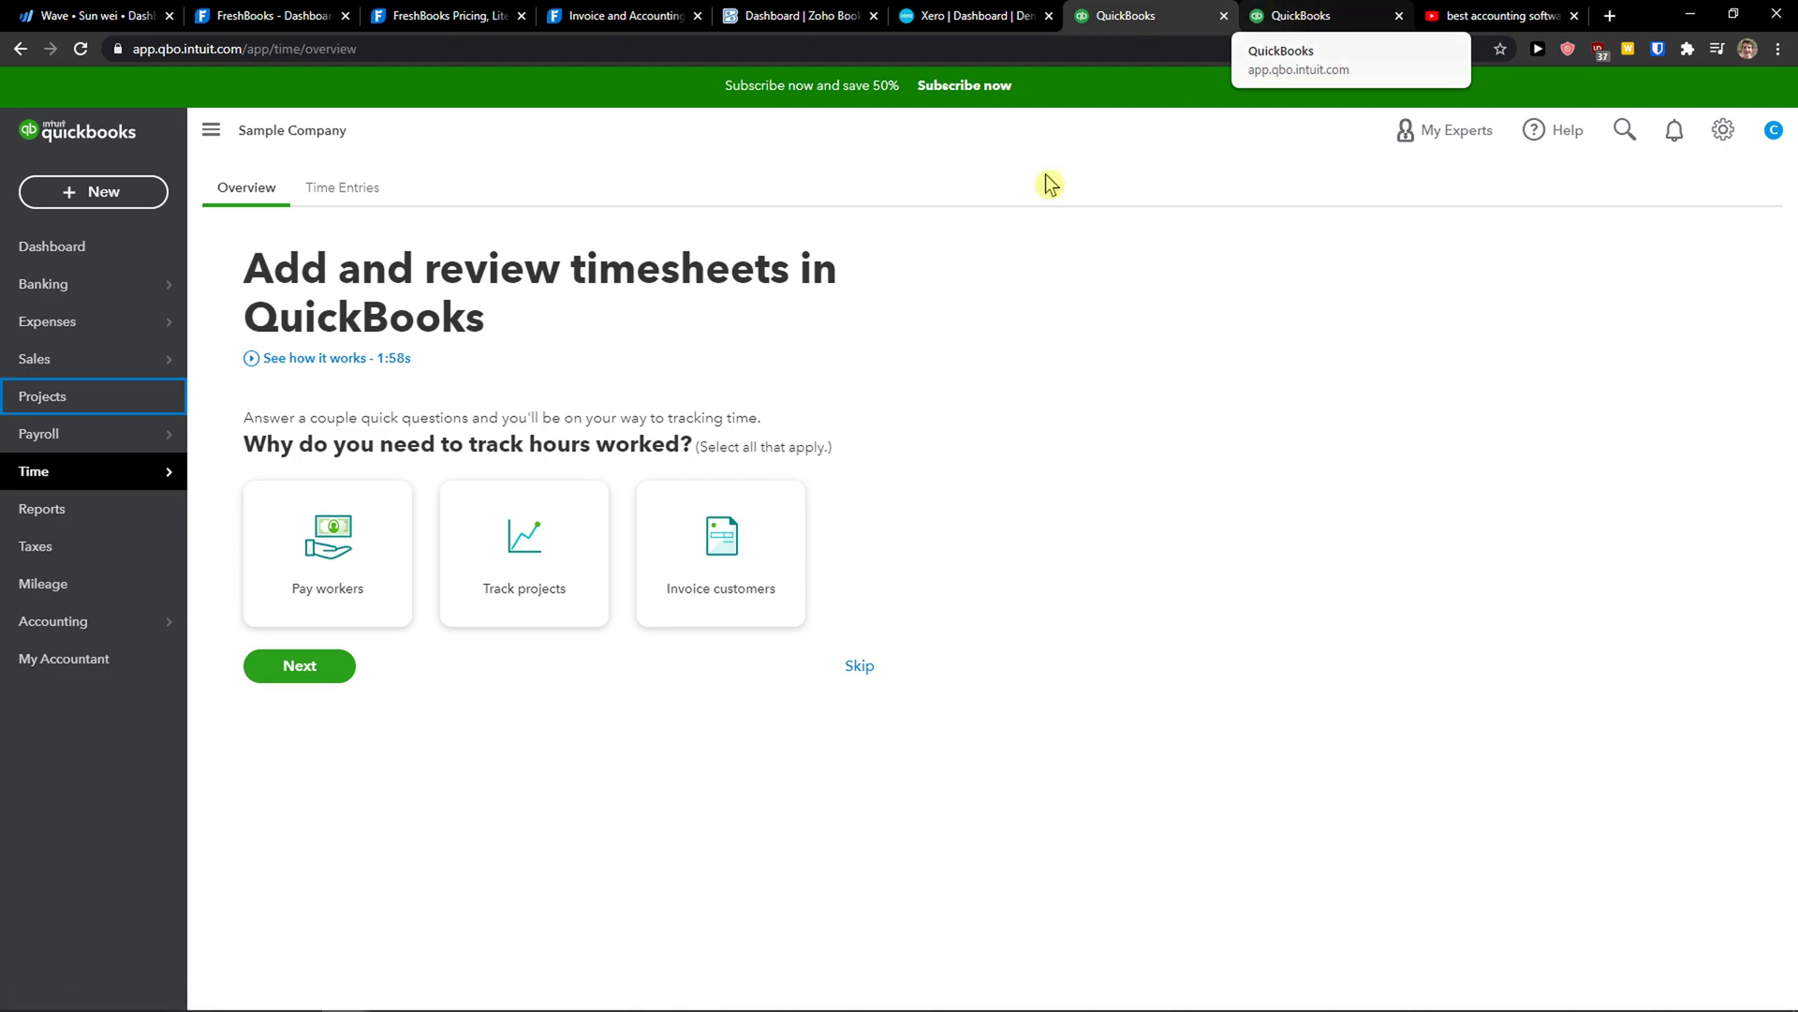
left_click(532, 585)
left_click(305, 666)
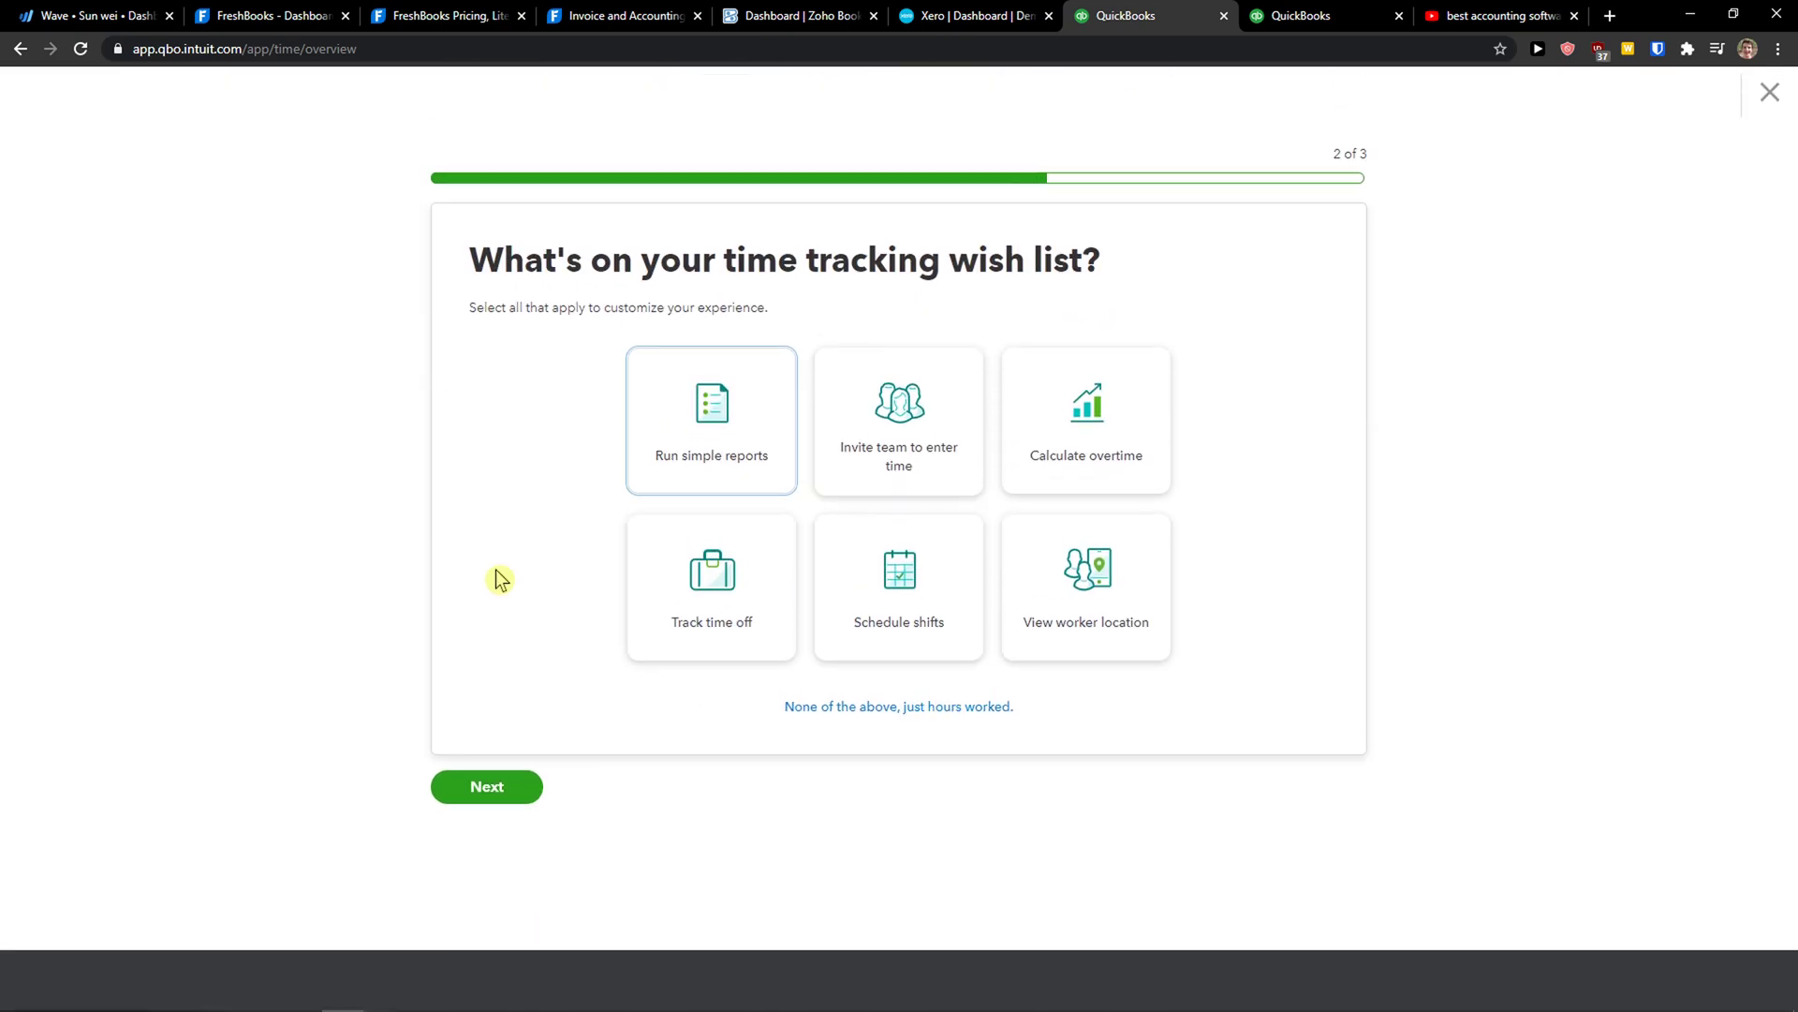
left_click(711, 426)
left_click(511, 791)
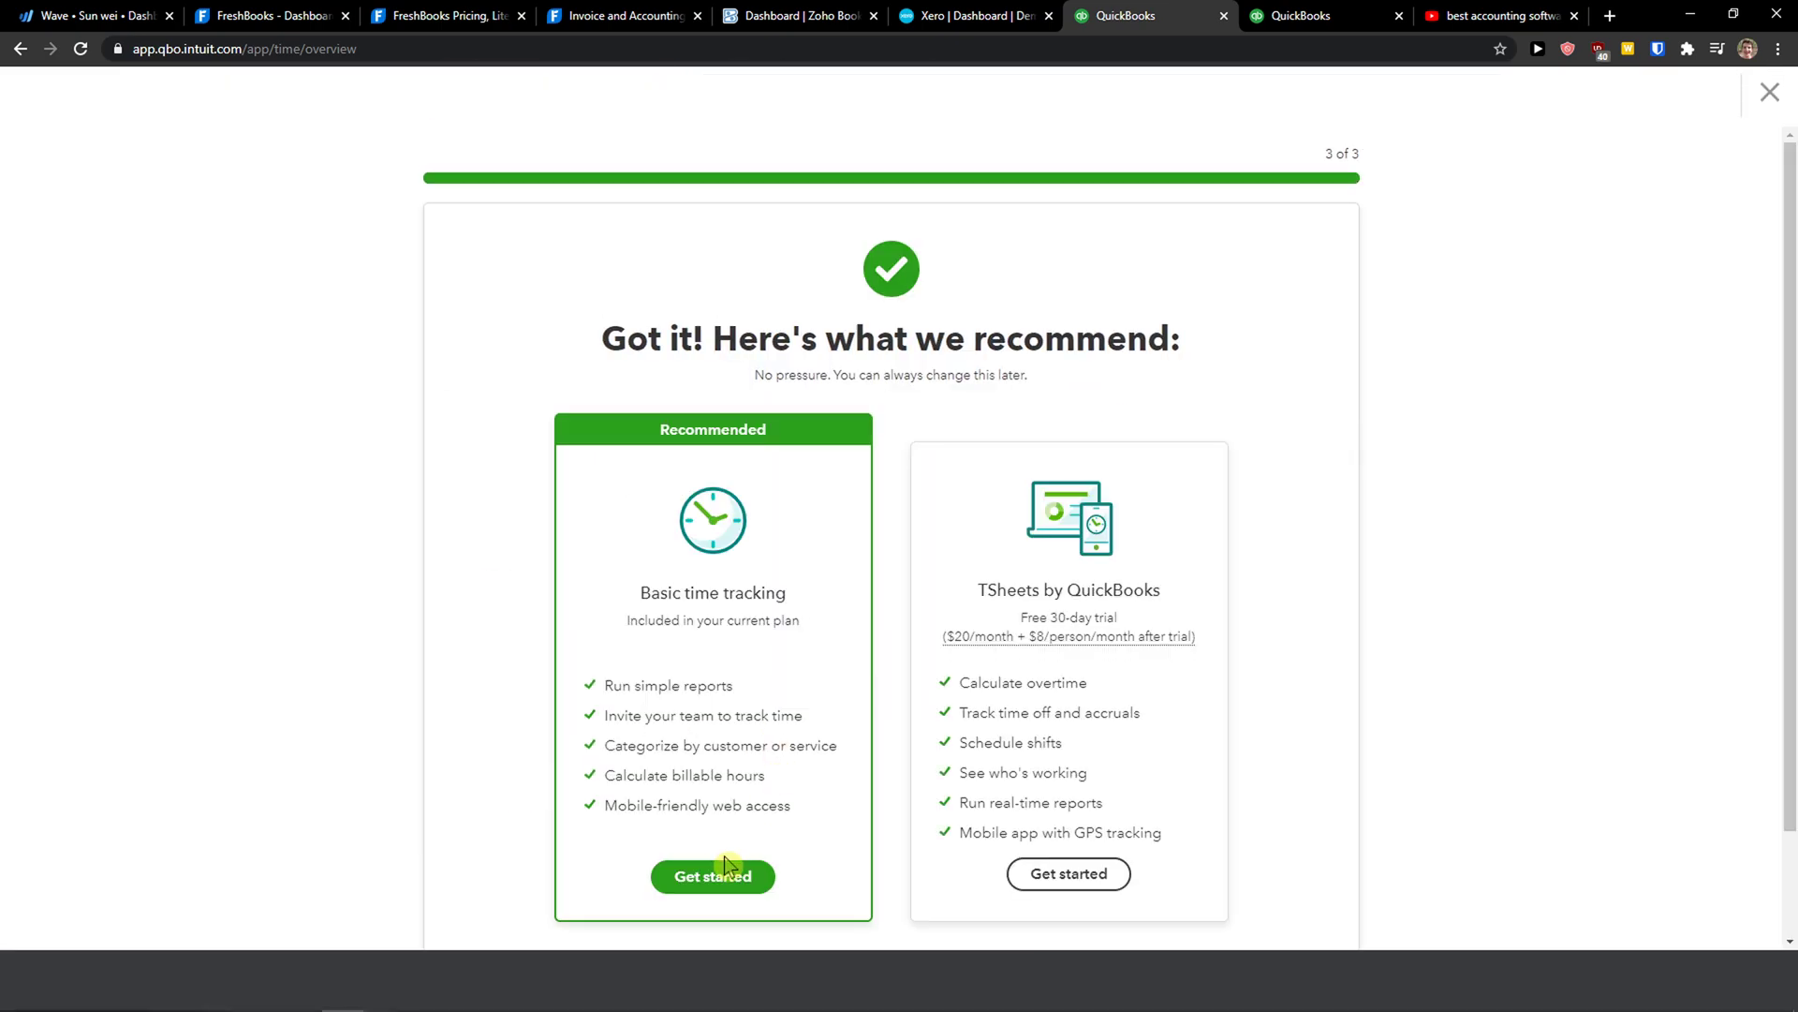
left_click(719, 873)
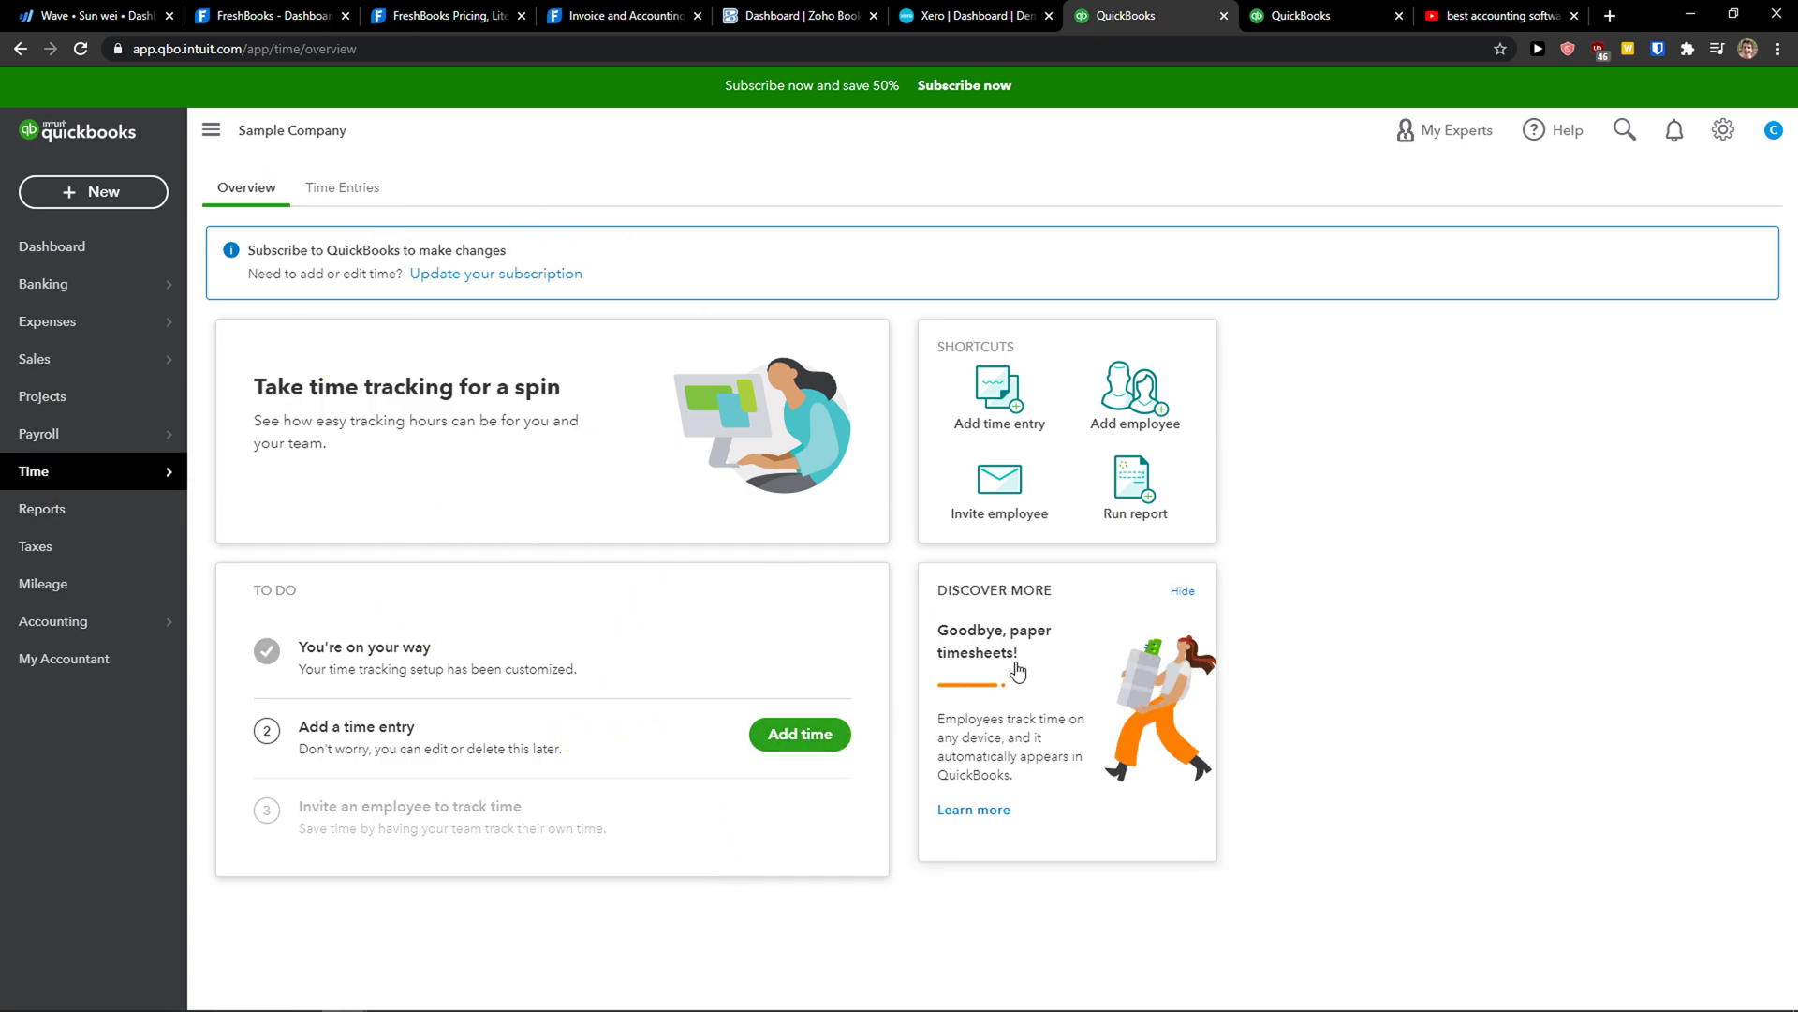
Create and save a QuickBooks project named Project1 for a sample customer
left_click(1285, 11)
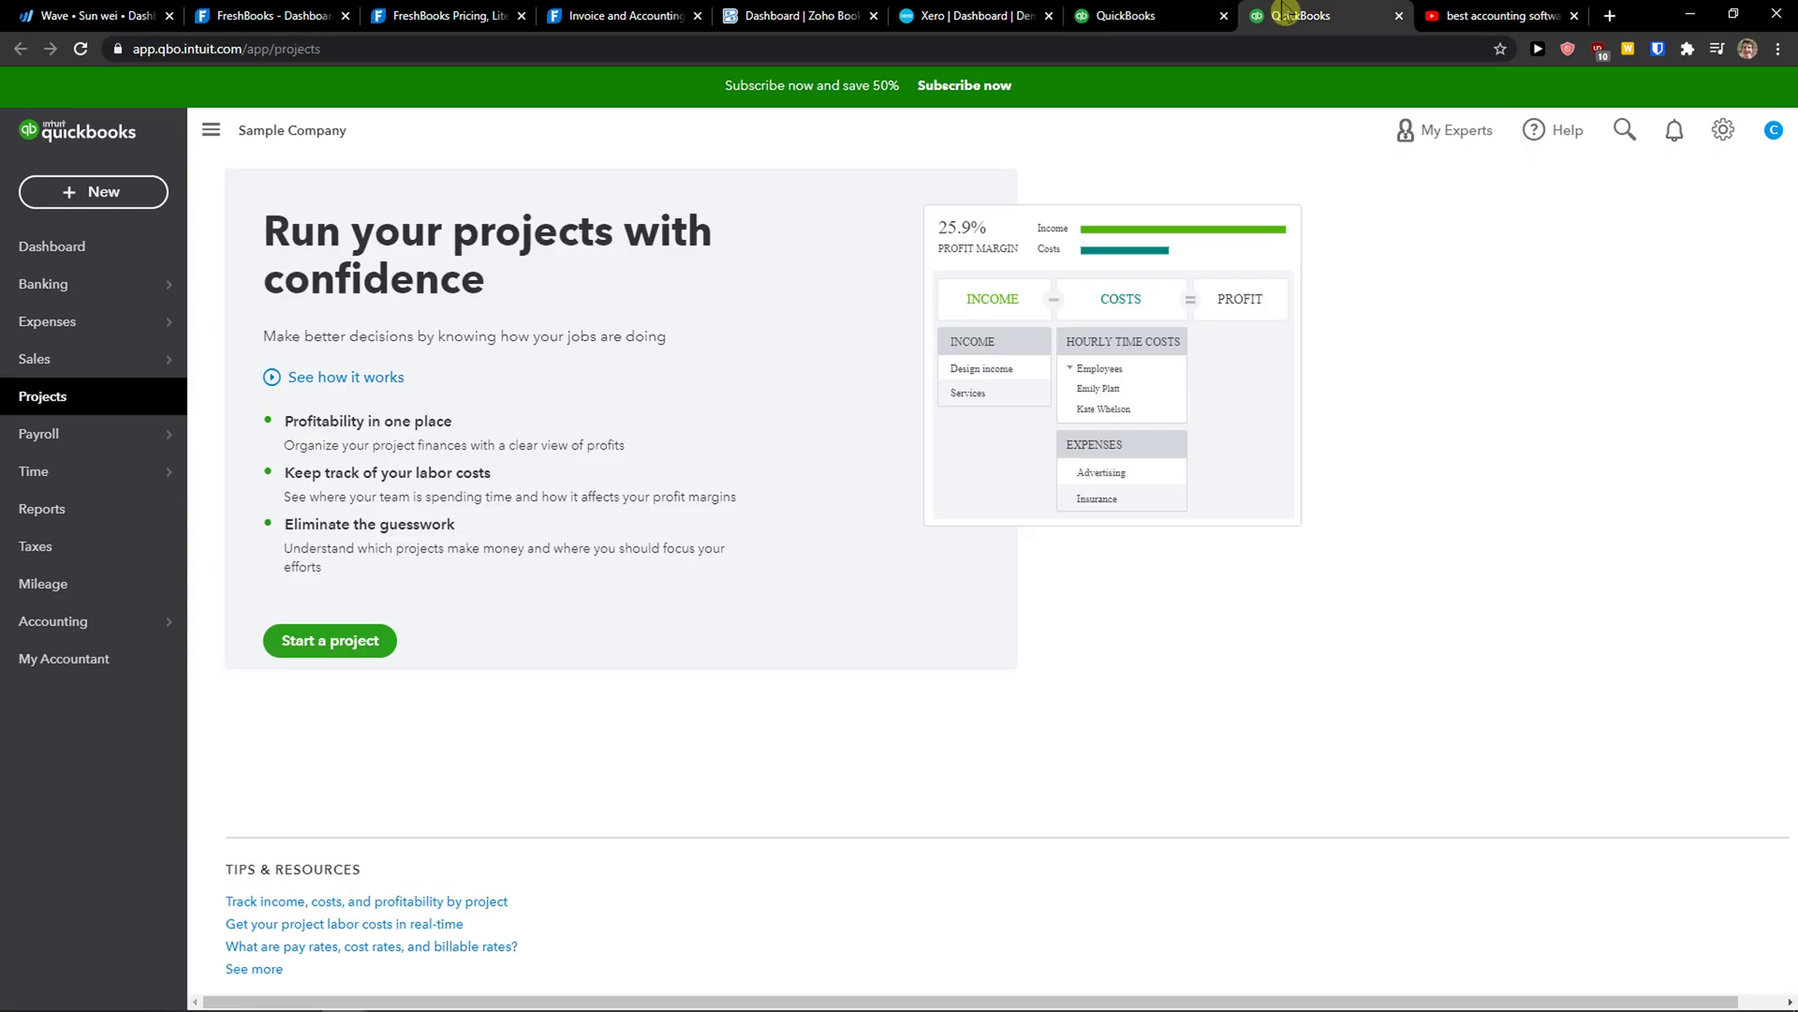
left_click(358, 640)
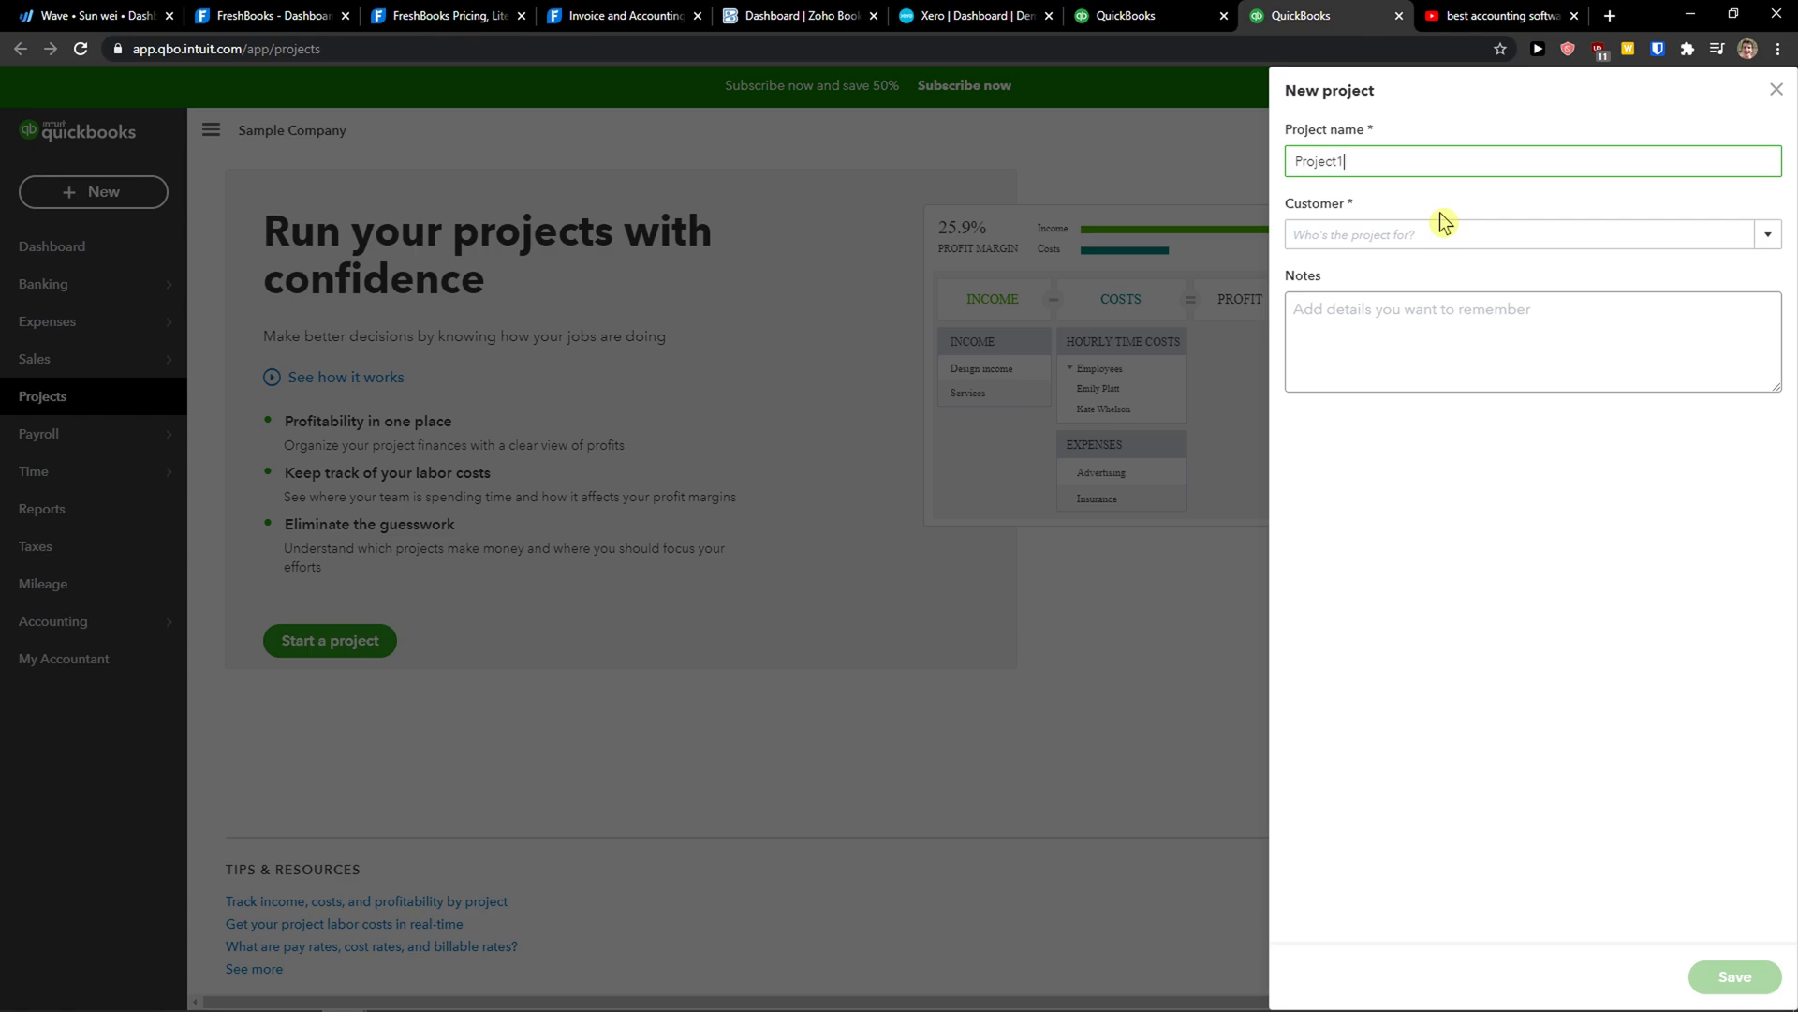
left_click(1376, 234)
left_click(1630, 298)
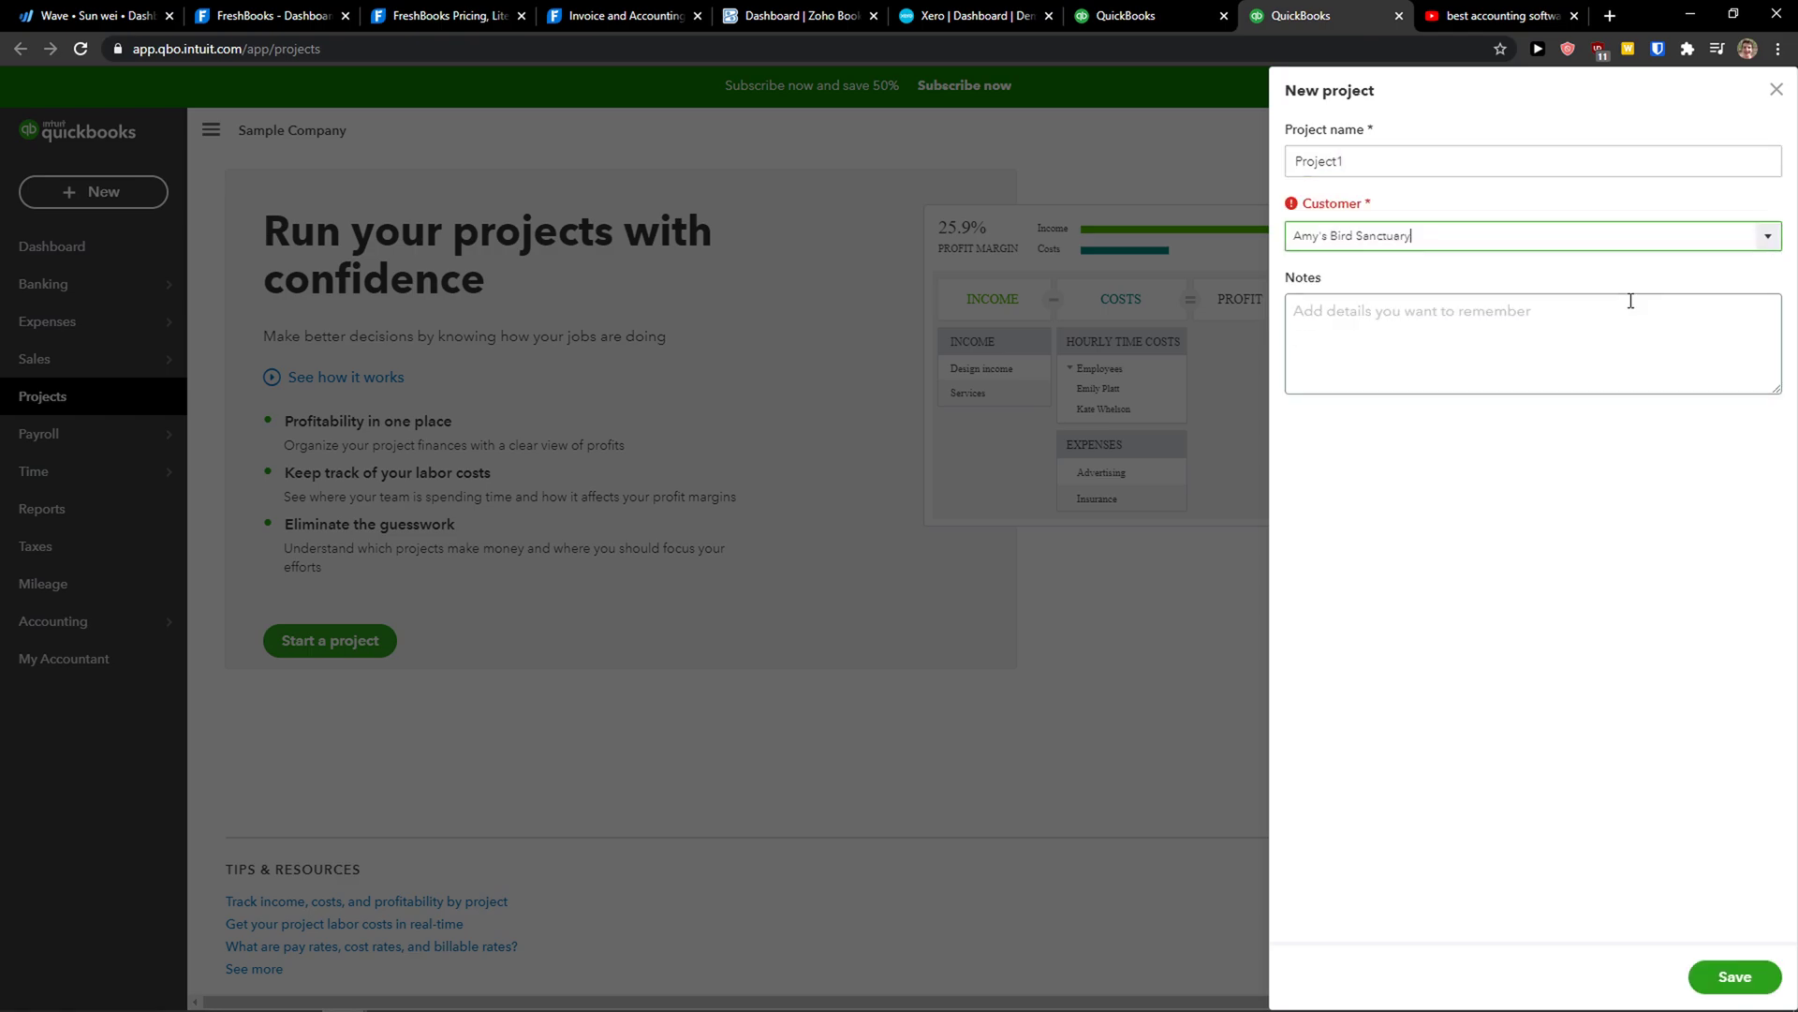
left_click(1630, 301)
left_click(1744, 972)
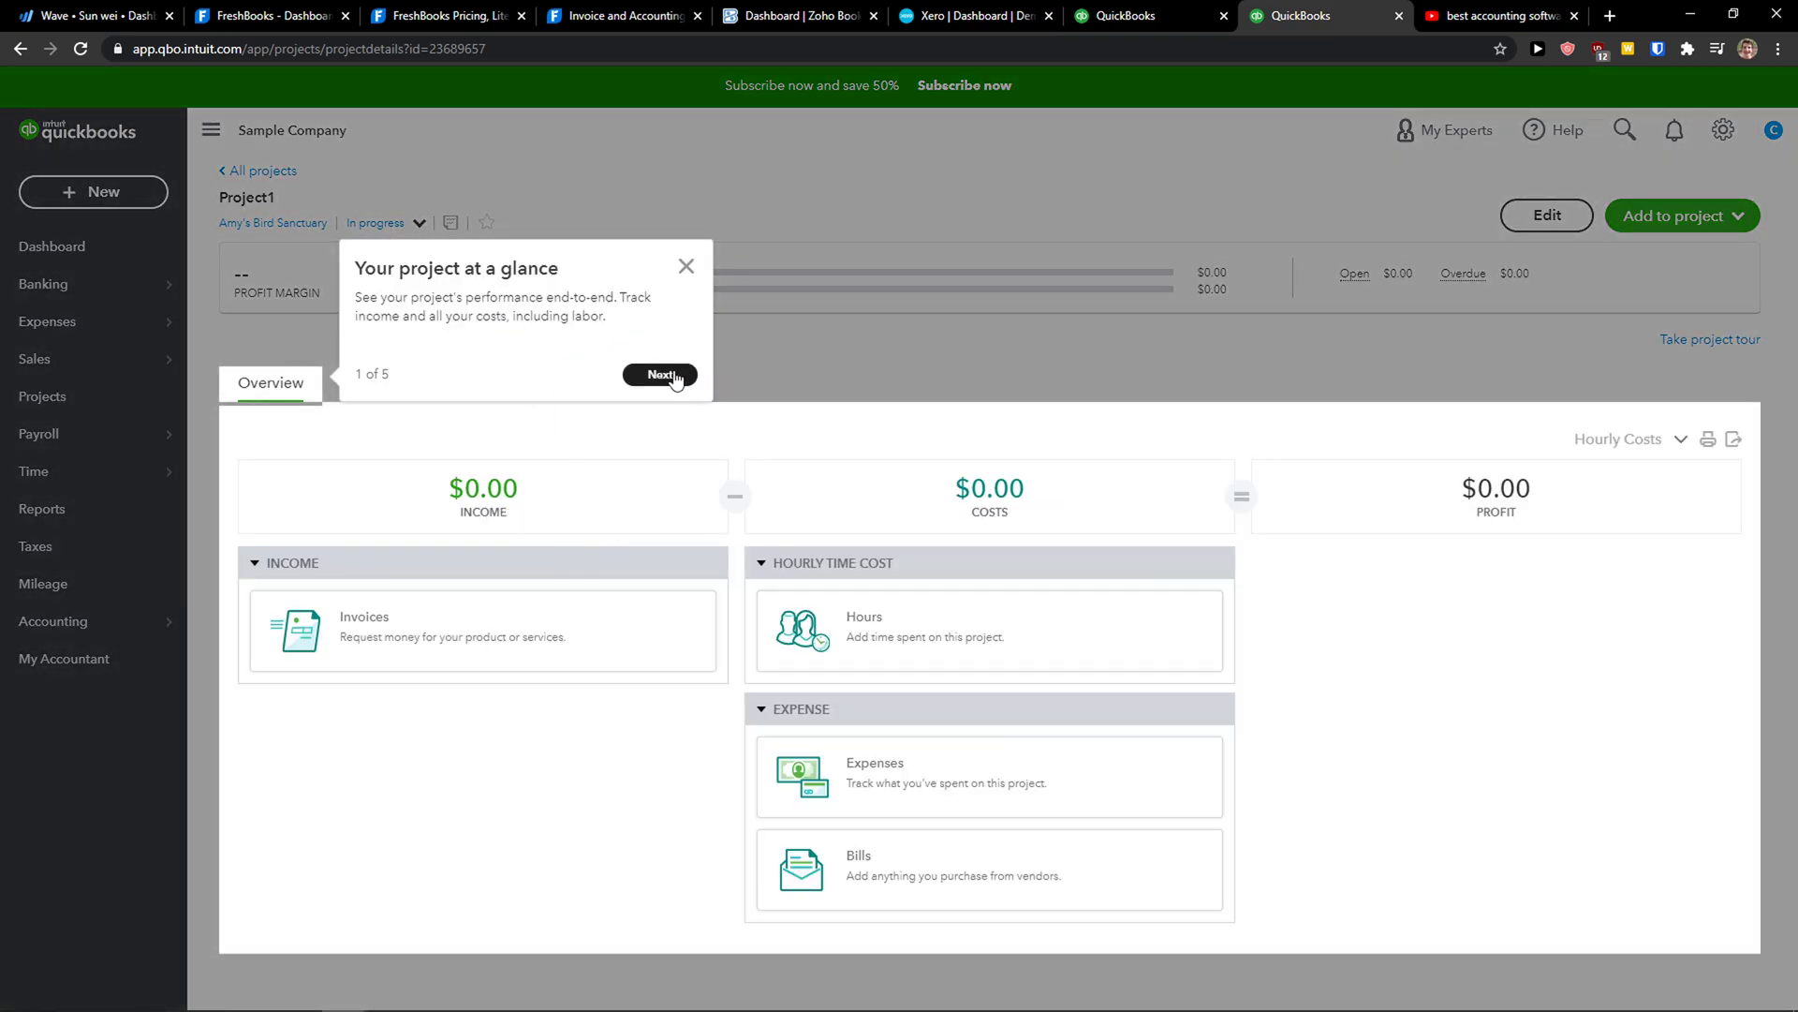
Skip the project tour, check the project's add options, then go to Xero's projects list
left_click(667, 374)
left_click(809, 268)
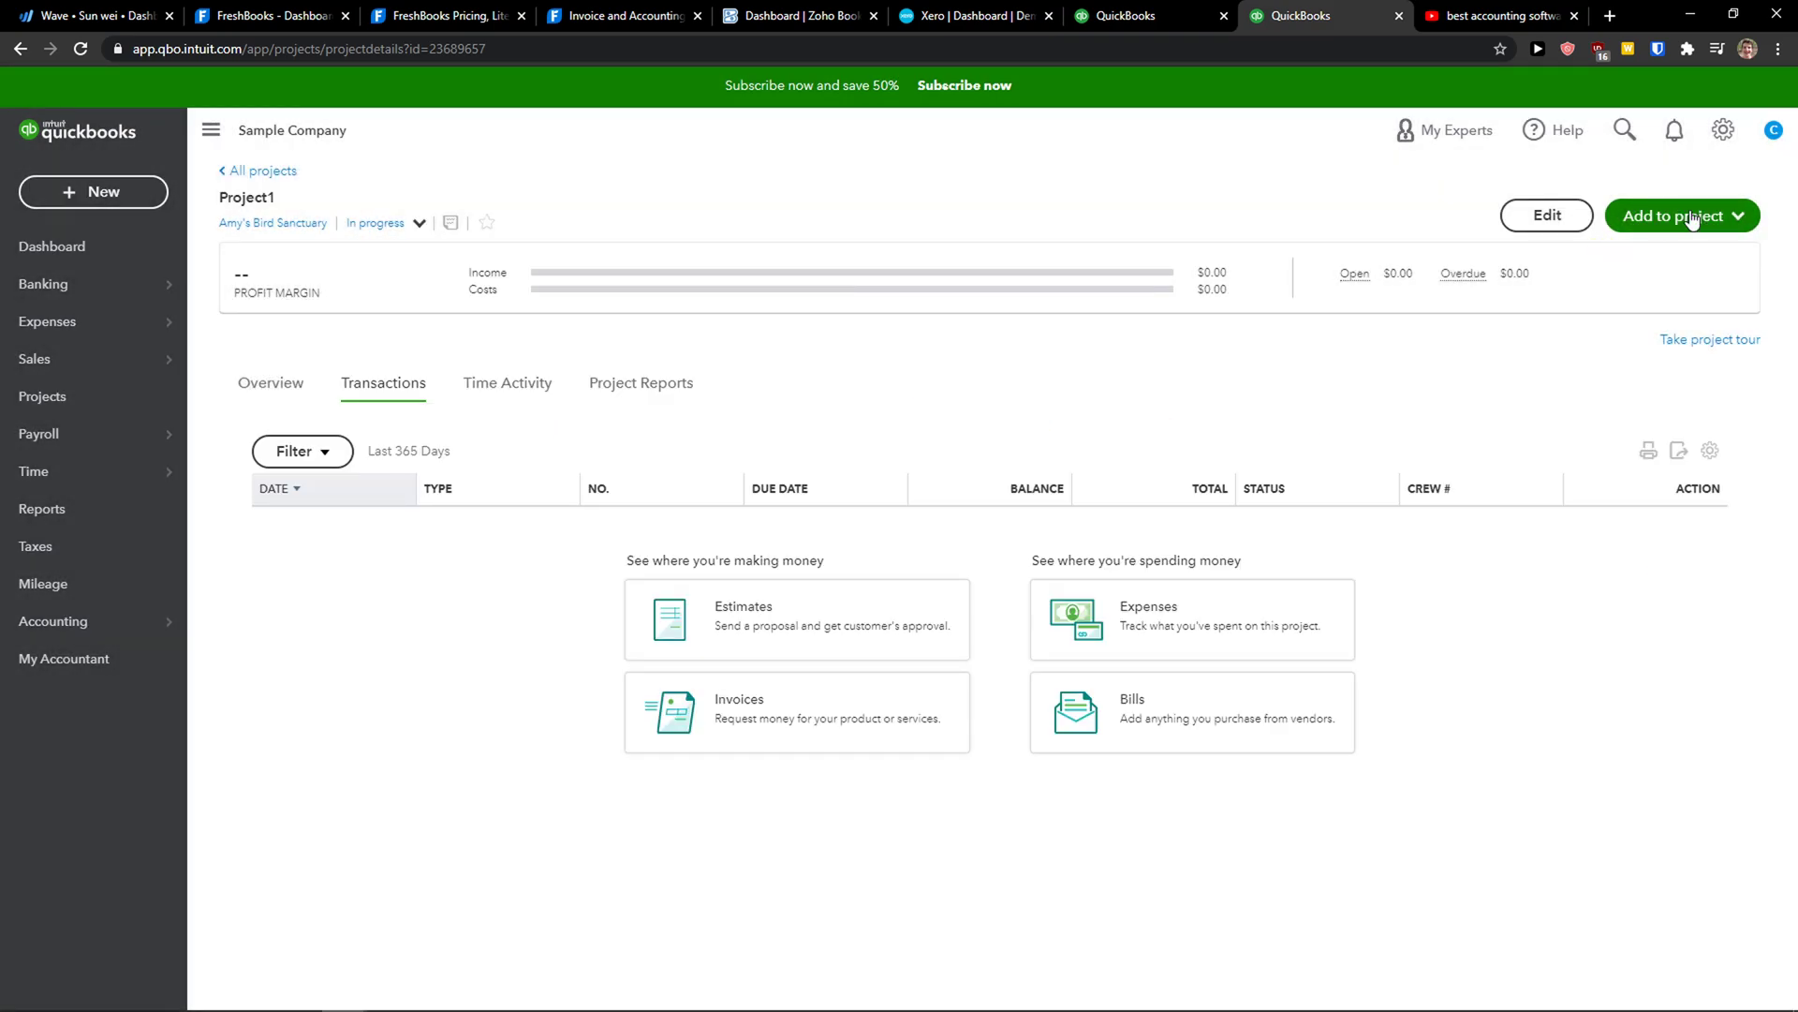
left_click(281, 384)
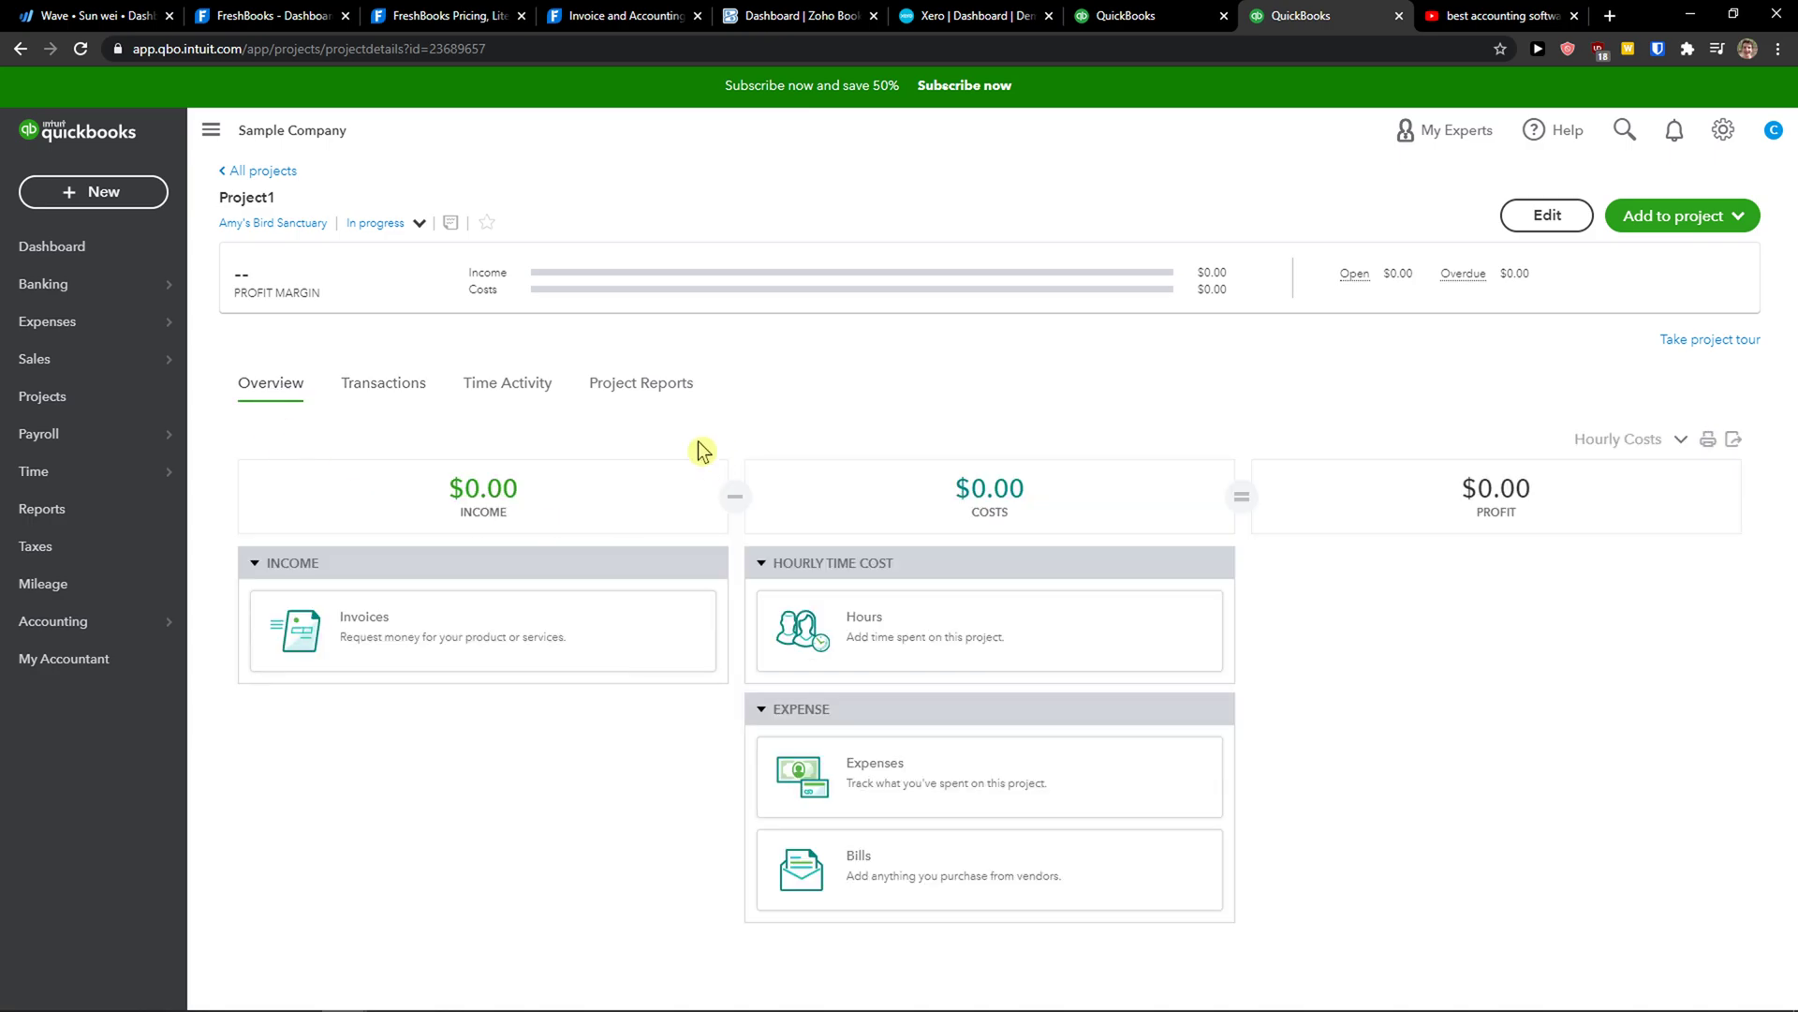
left_click(1676, 217)
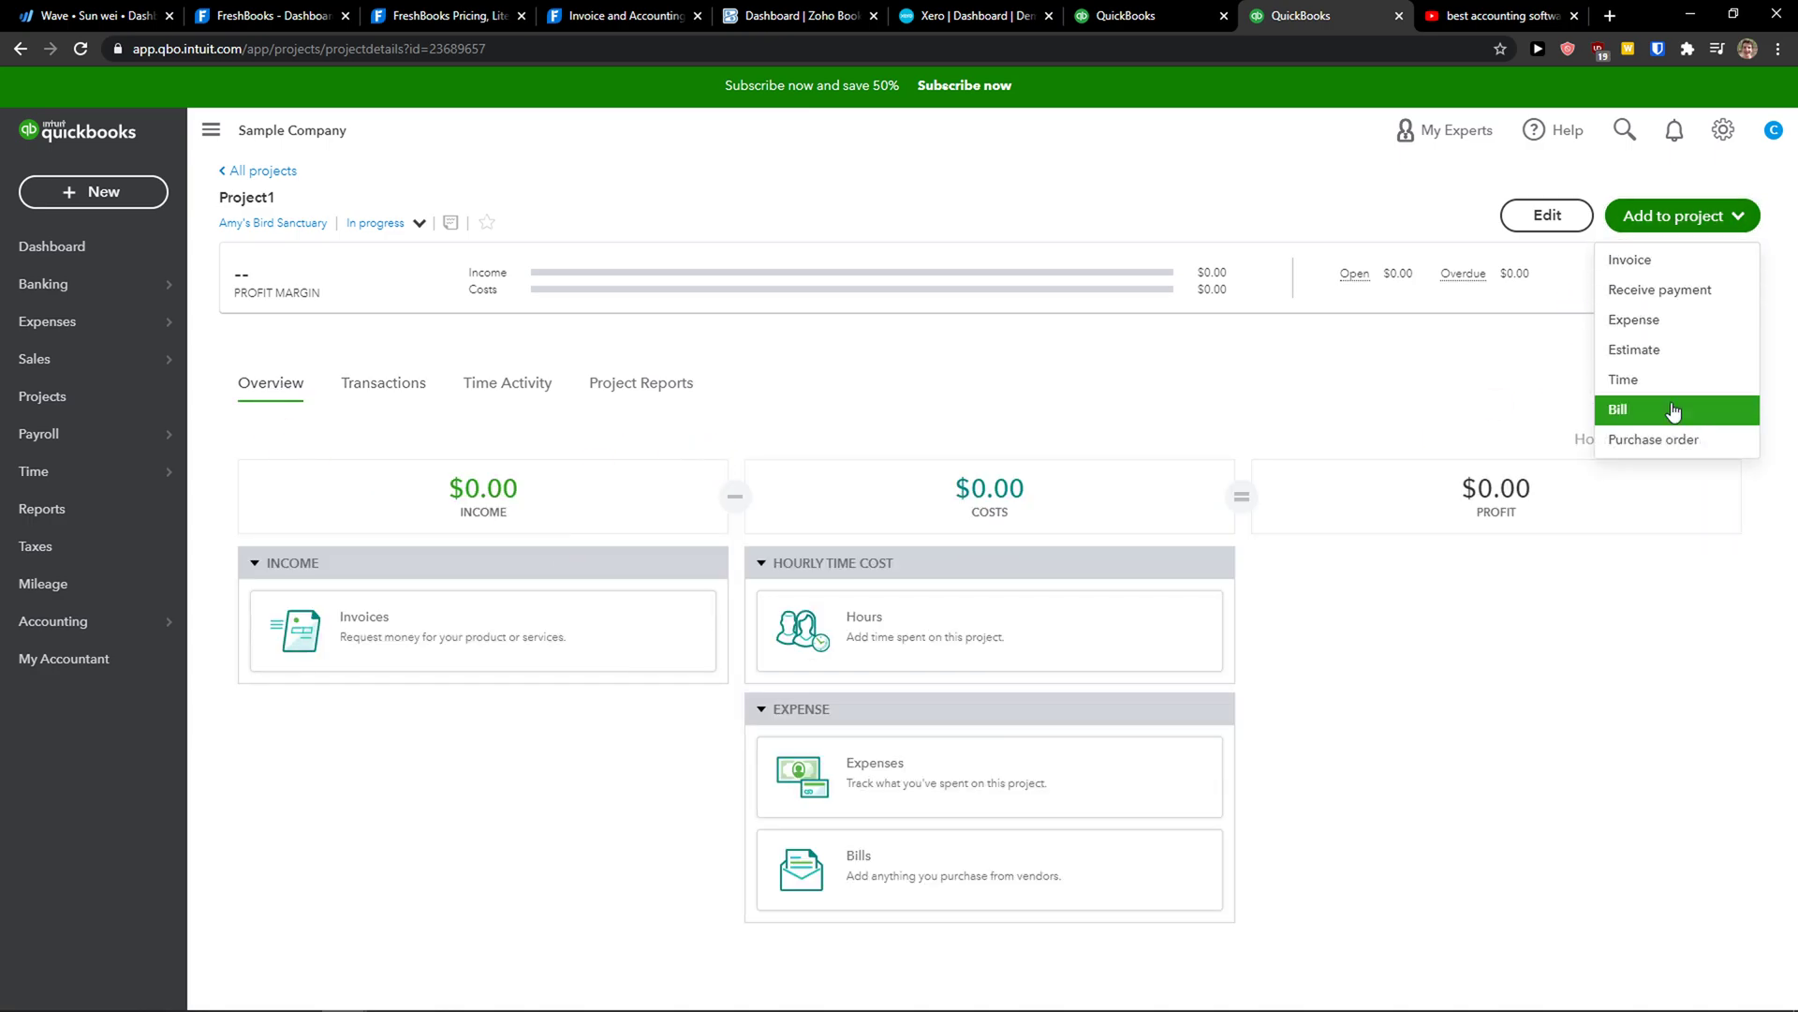
left_click(1411, 652)
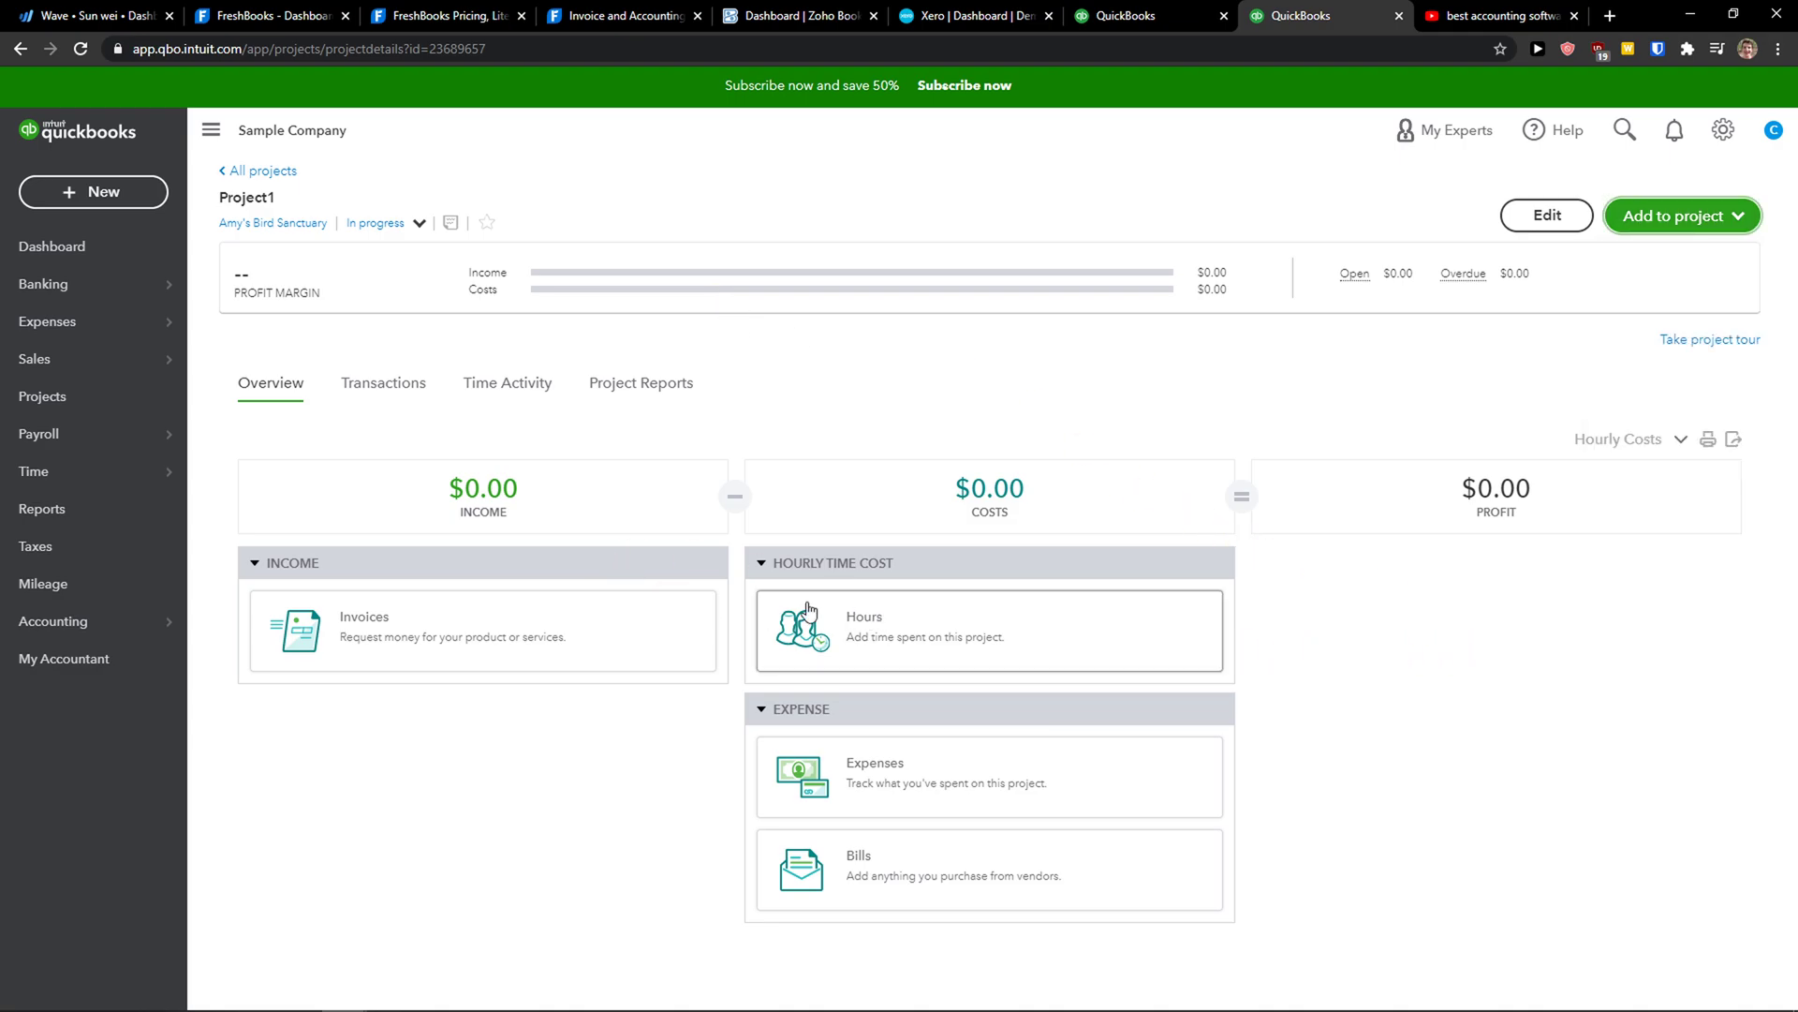
left_click(969, 16)
left_click(693, 192)
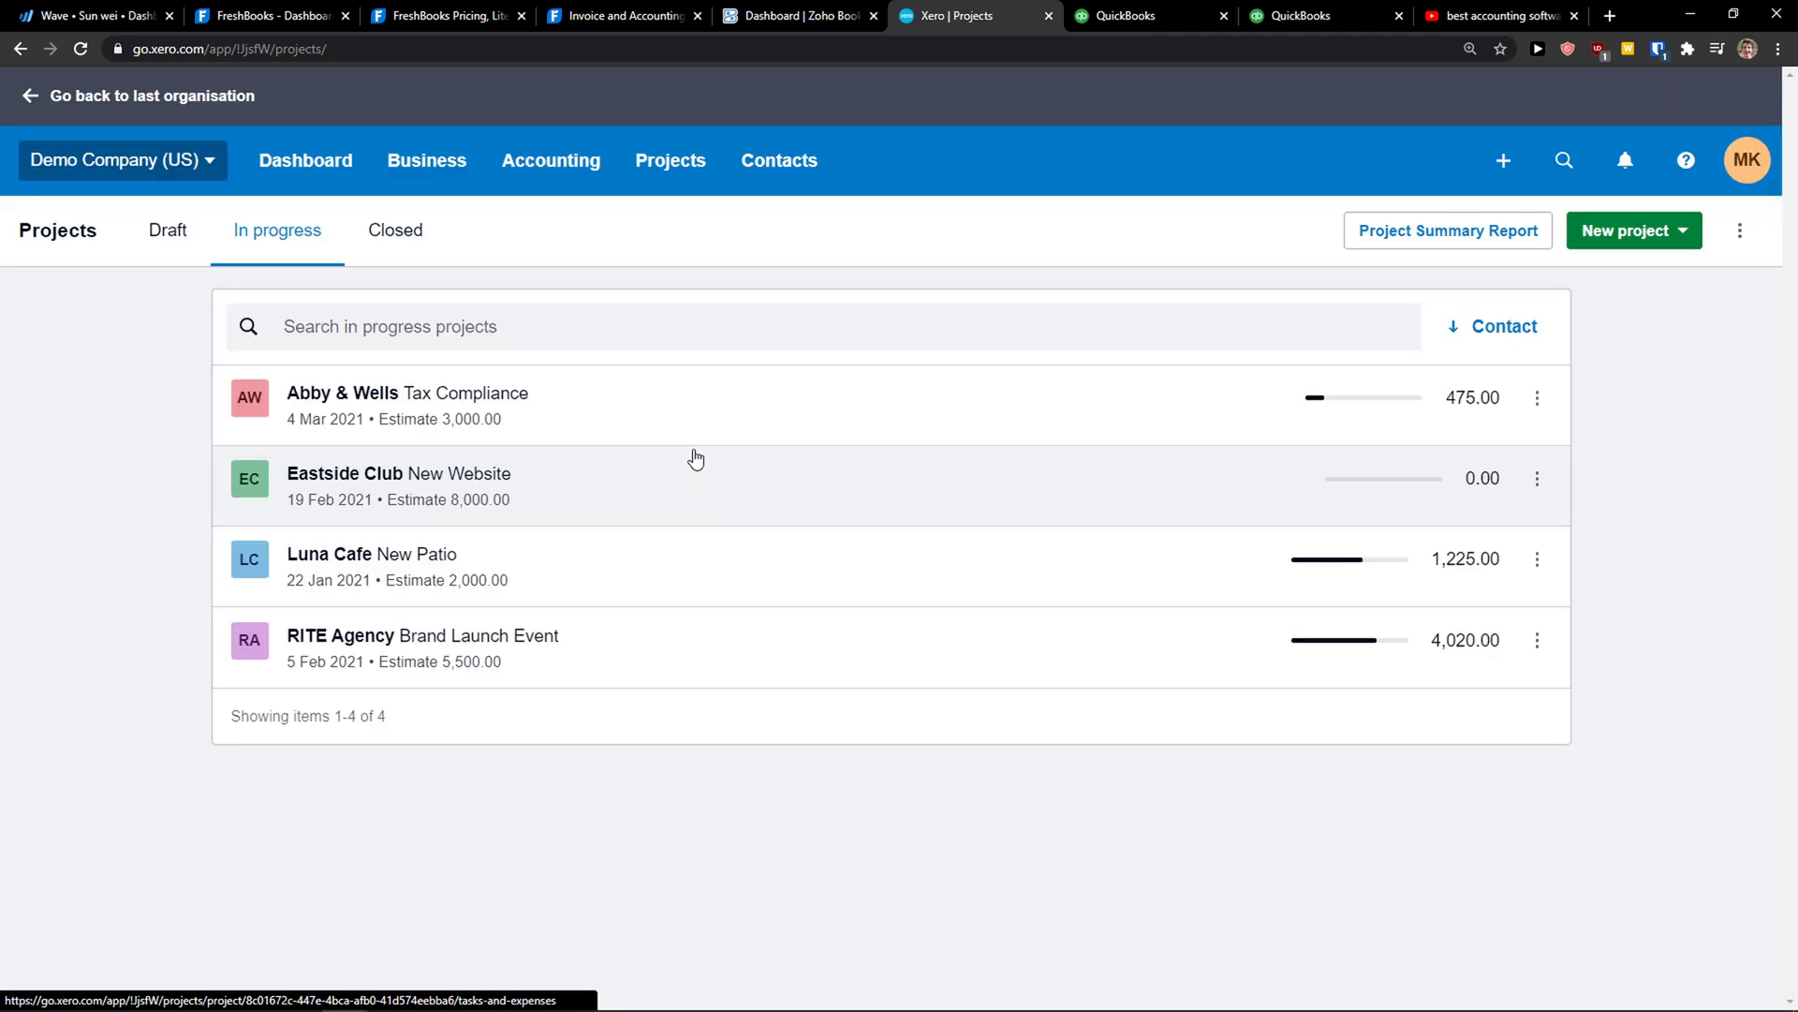
Open Xero's Abby & Wells Tax Compliance project and review its Annual Financial Statements task and add options
left_click(683, 409)
scroll(777, 473, "down", 4)
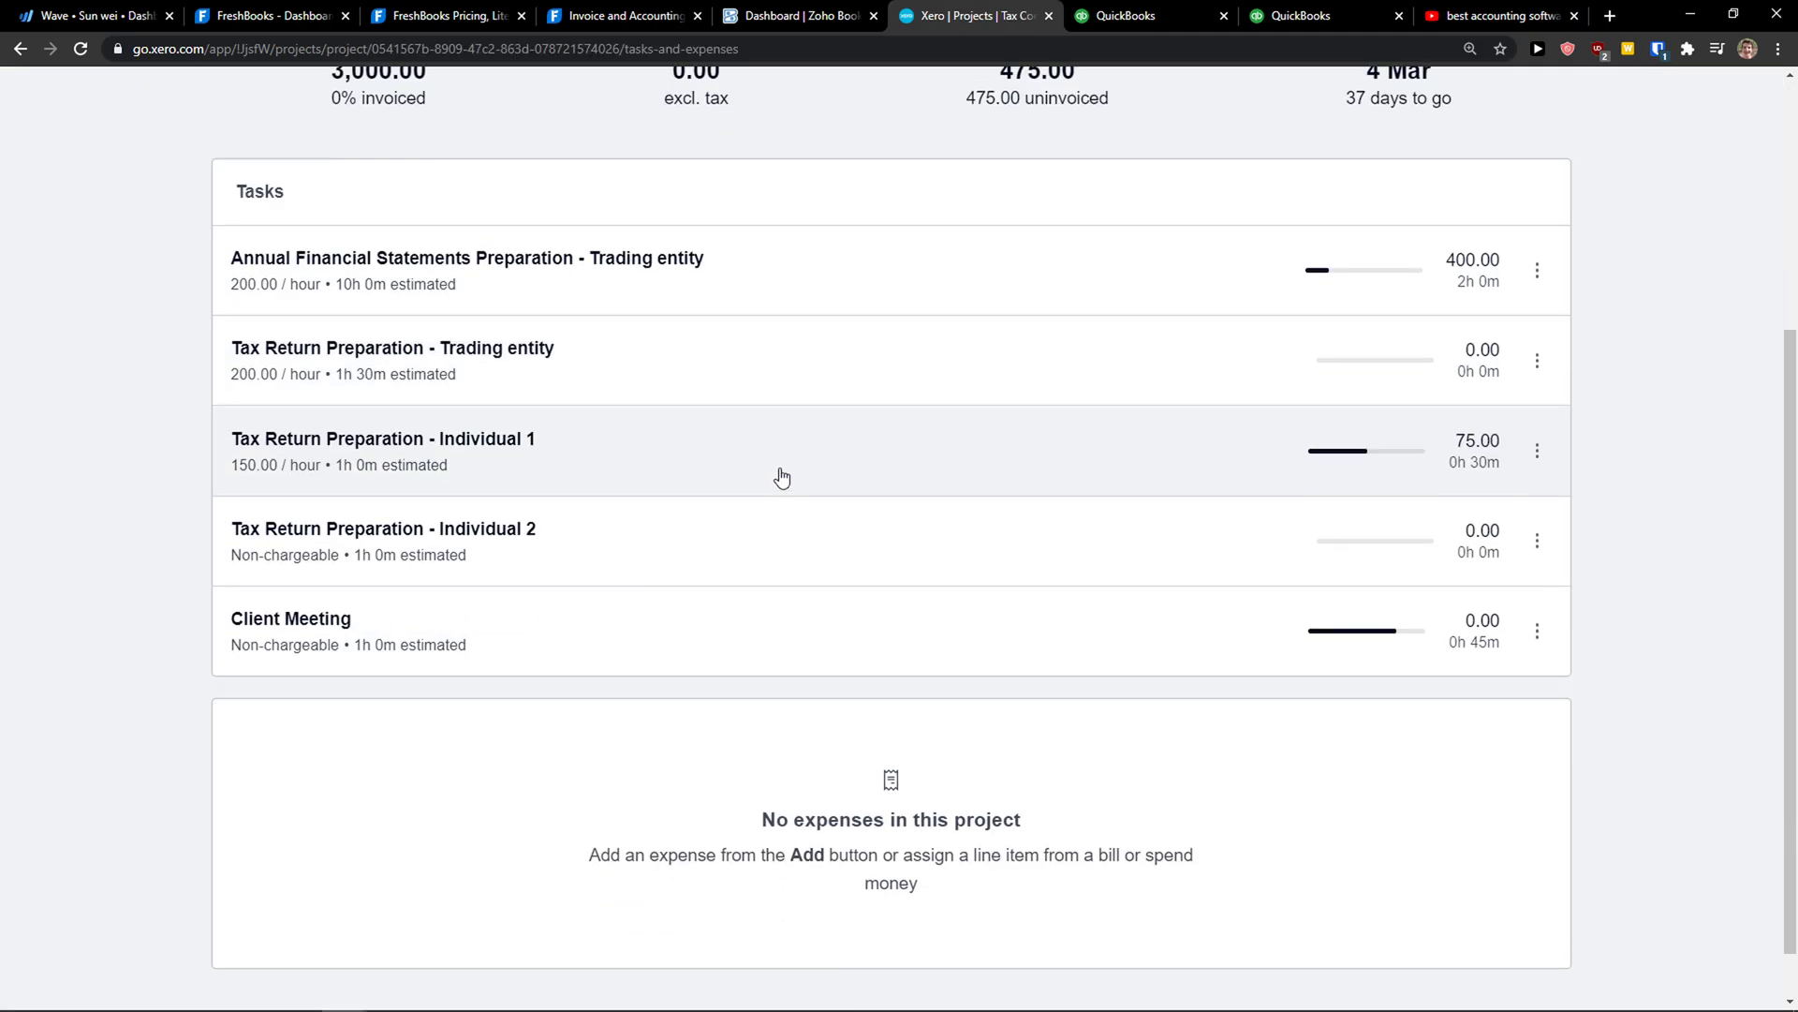
scroll(749, 393, "up", 1)
left_click(745, 382)
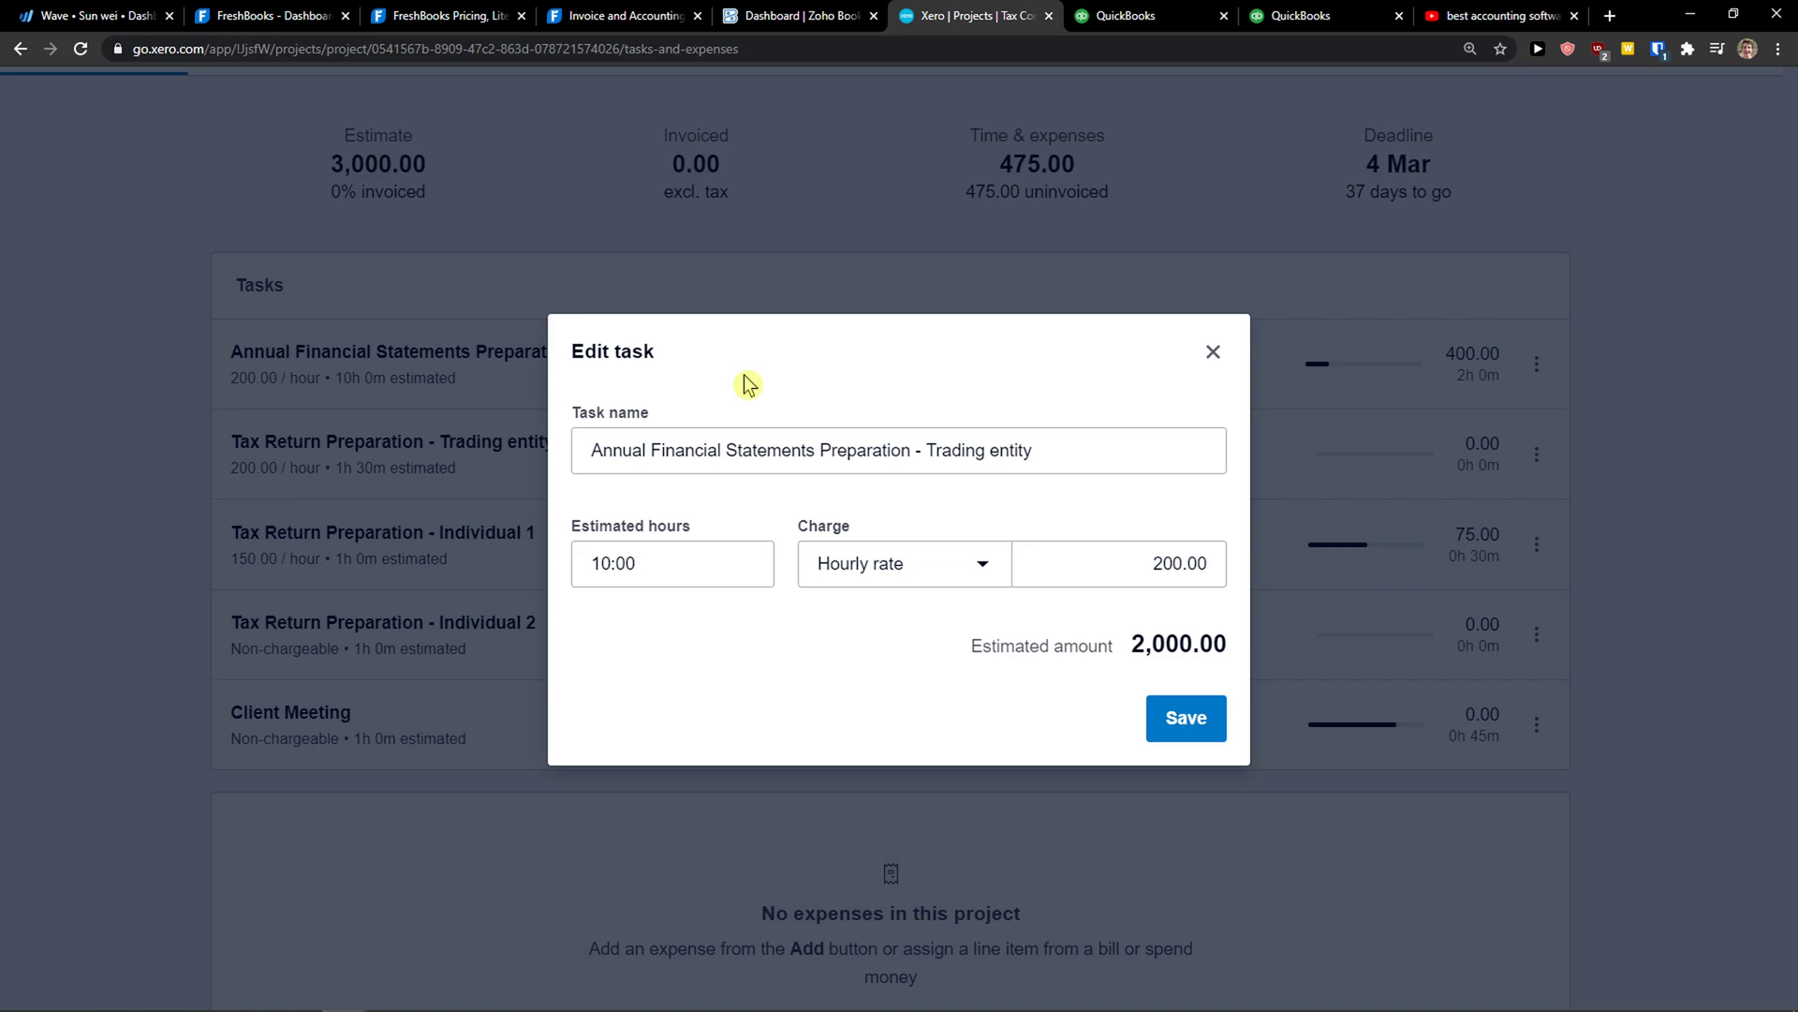
left_click(1210, 353)
scroll(600, 404, "up", 2)
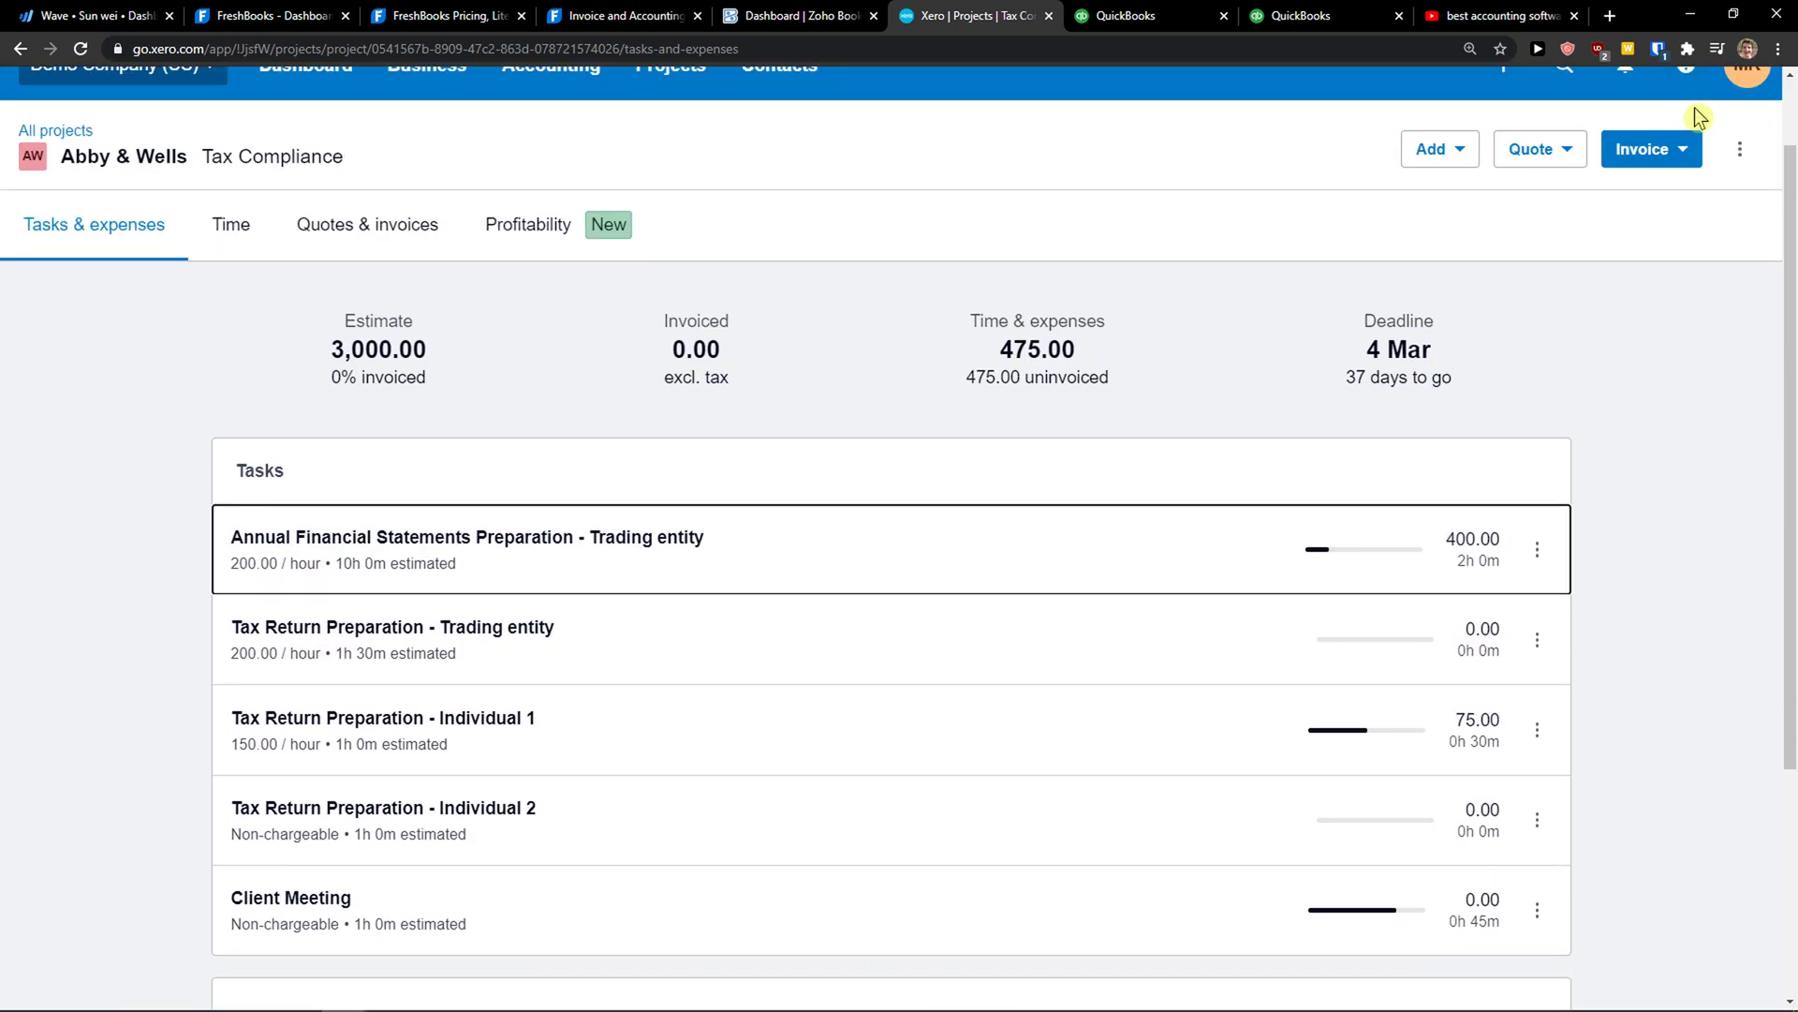
left_click(1650, 151)
left_click(1436, 151)
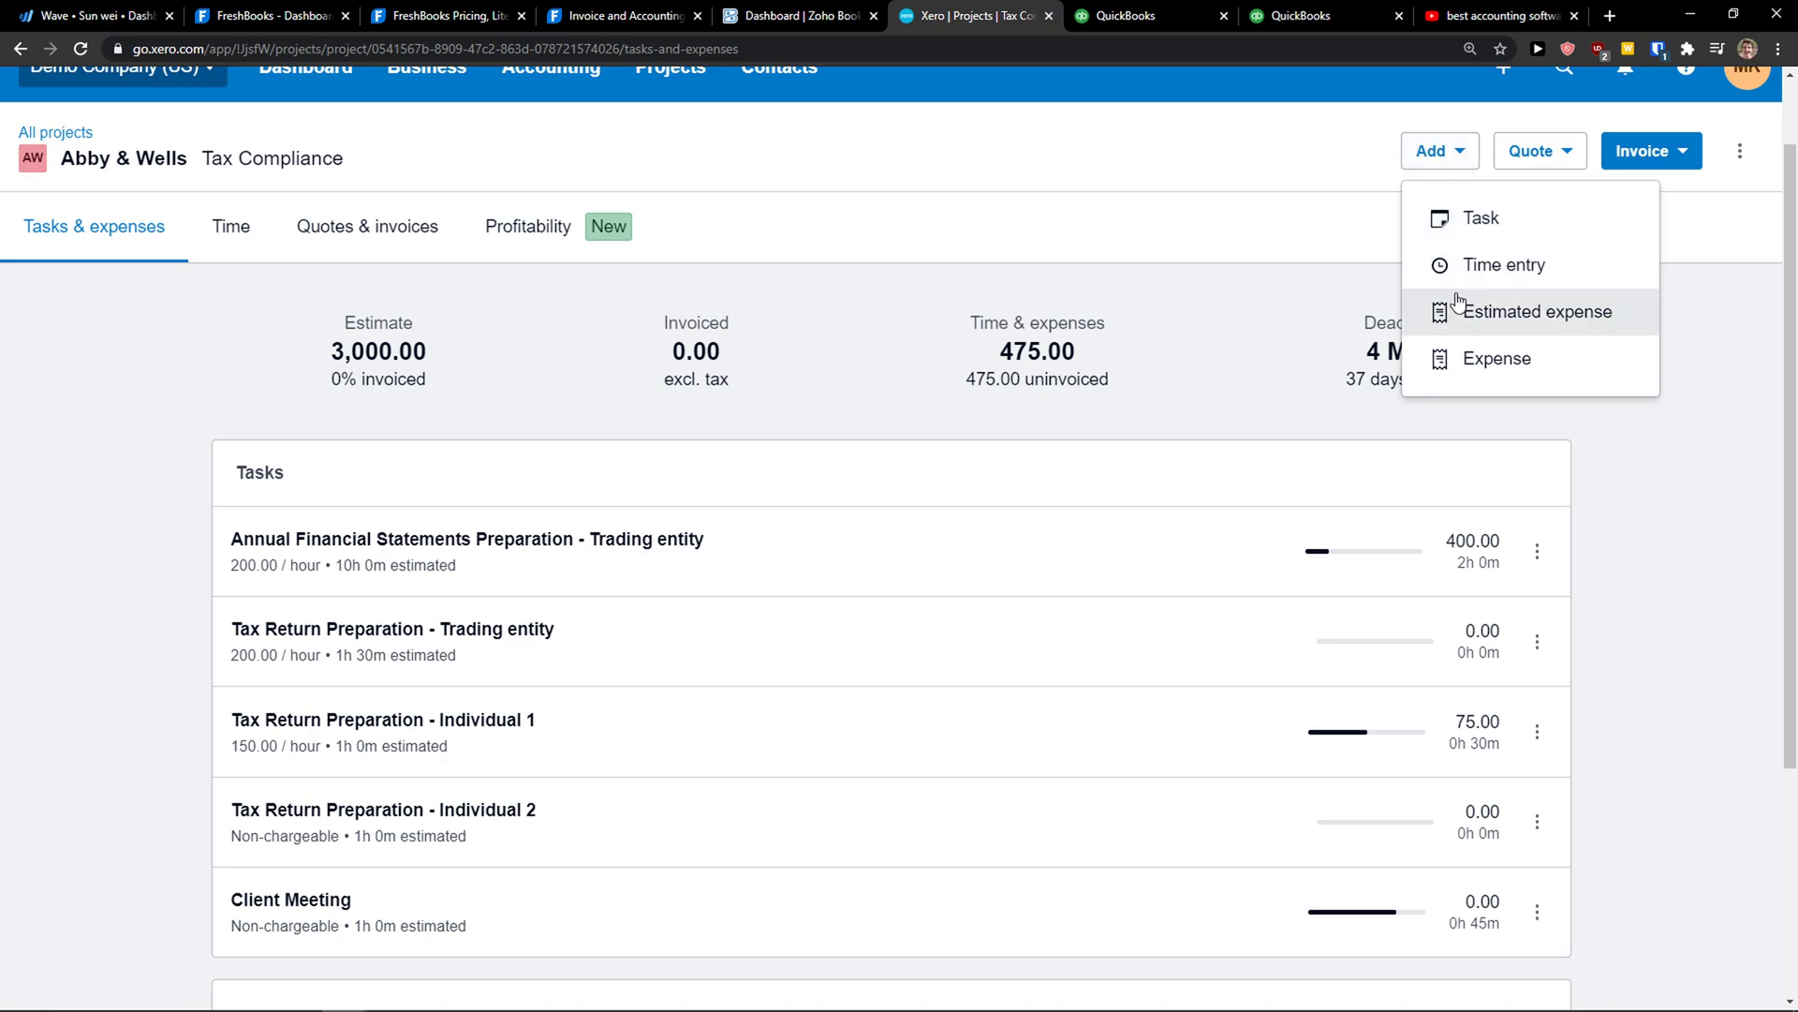
Open QuickBooks Banking Tags, then move on to the Wave dashboard
left_click(1129, 16)
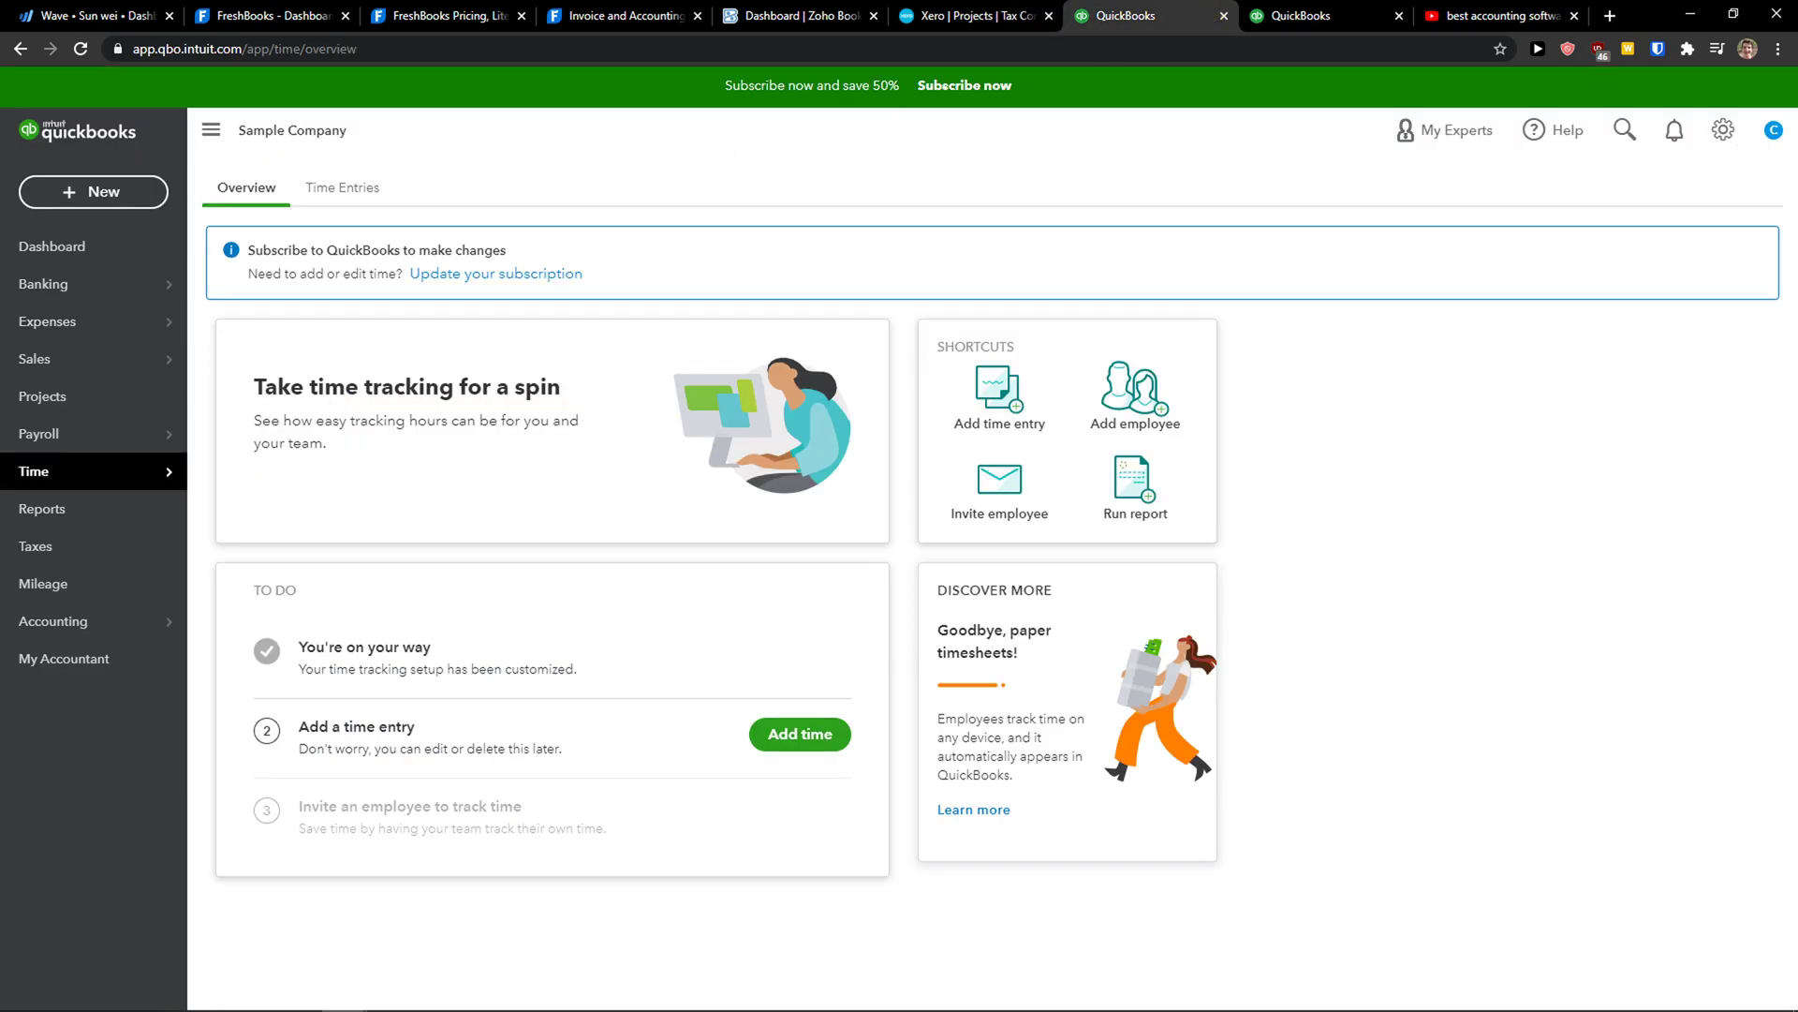
left_click(72, 284)
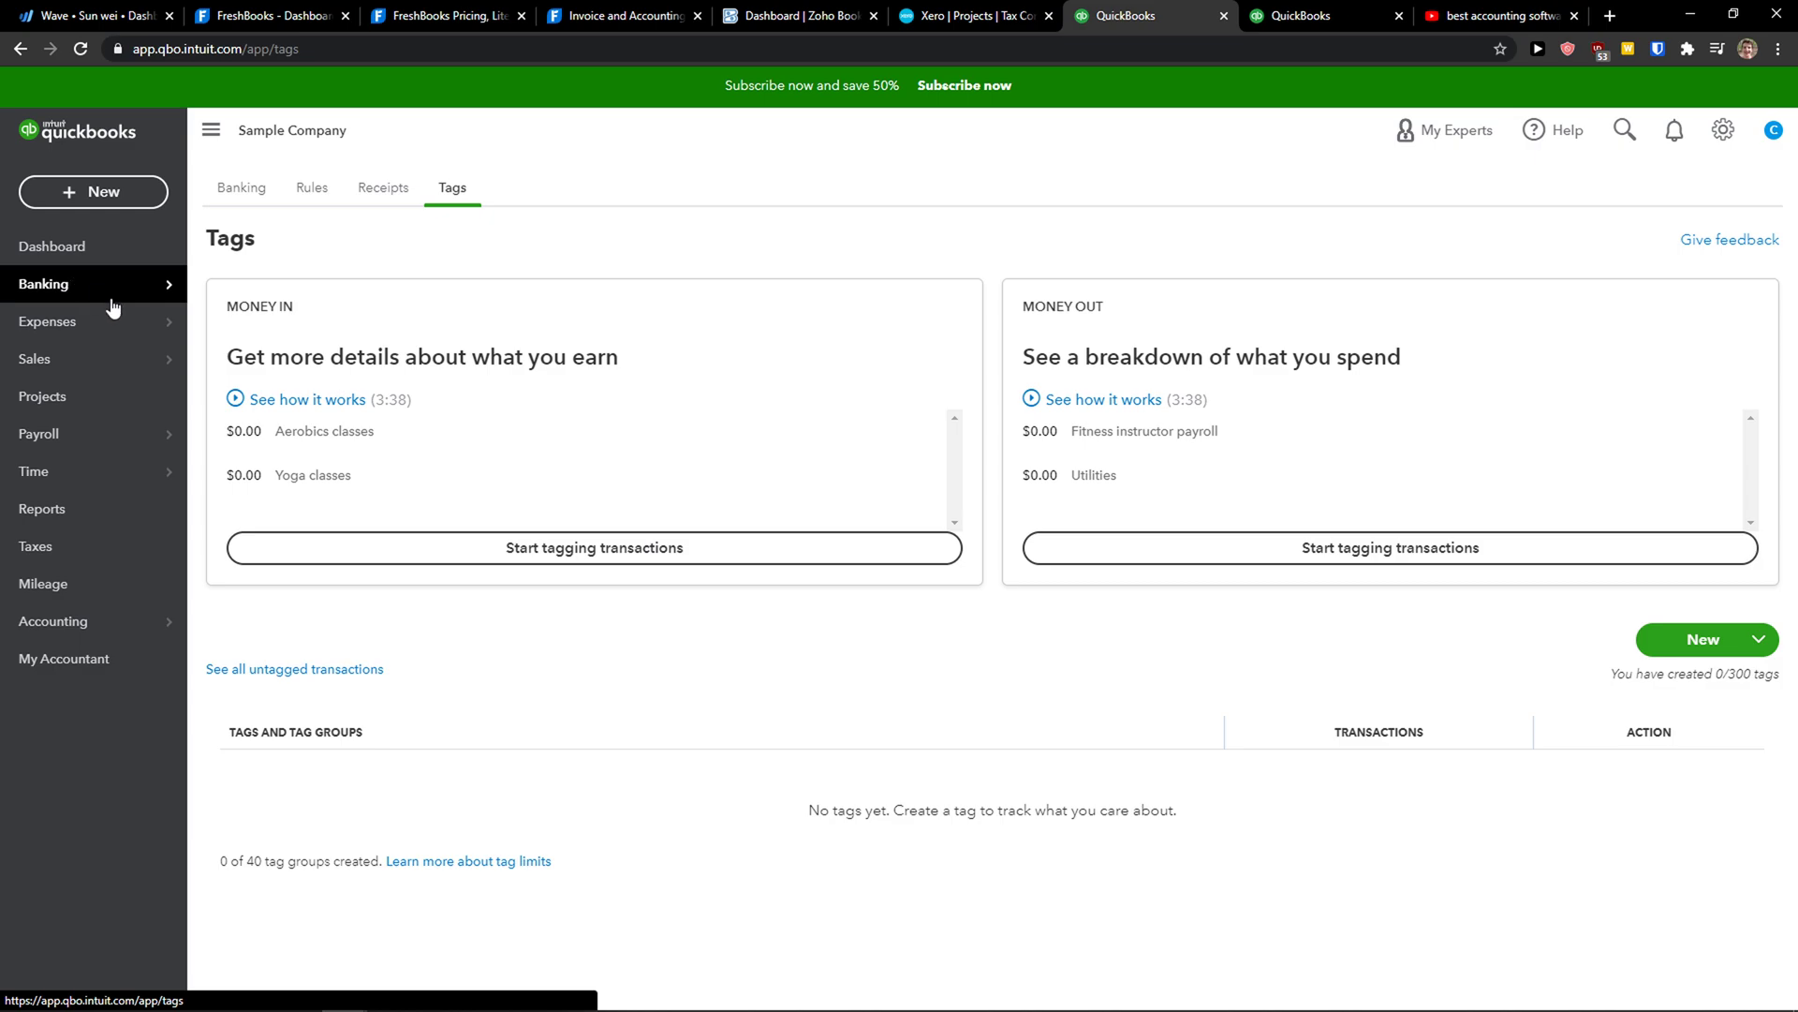
mouse_move(102, 343)
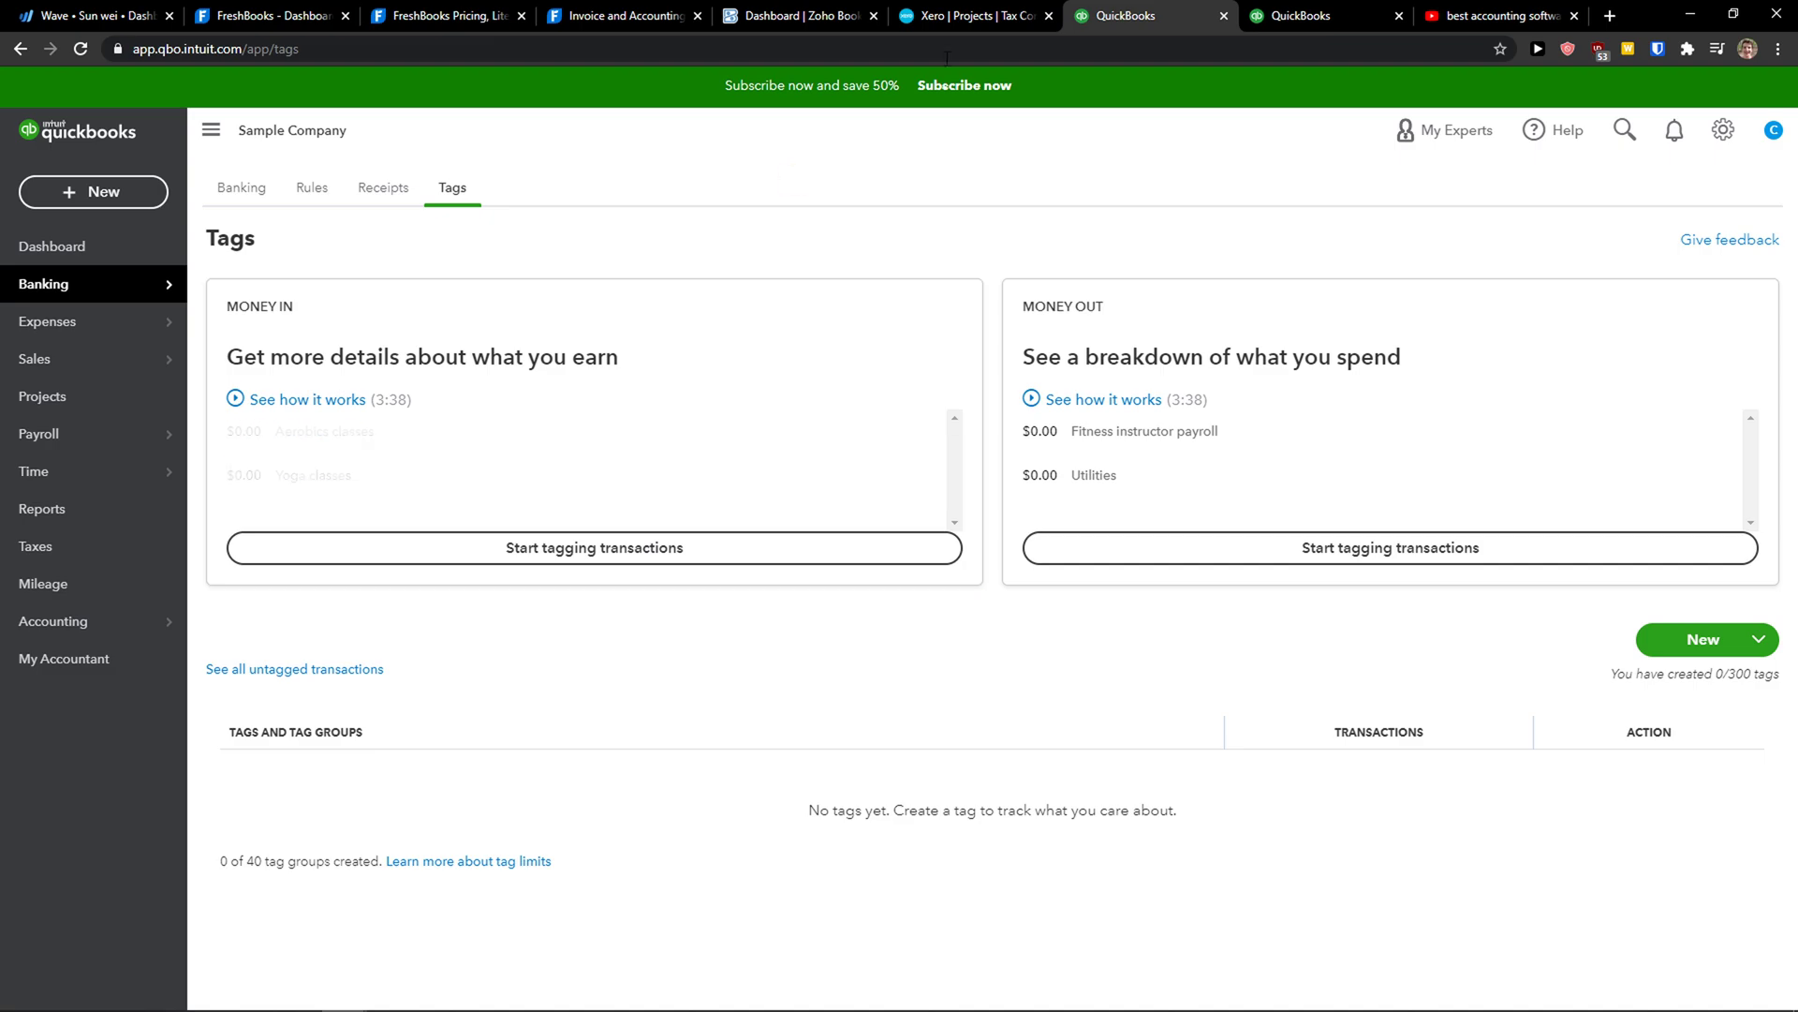
left_click(974, 16)
left_click(1146, 11)
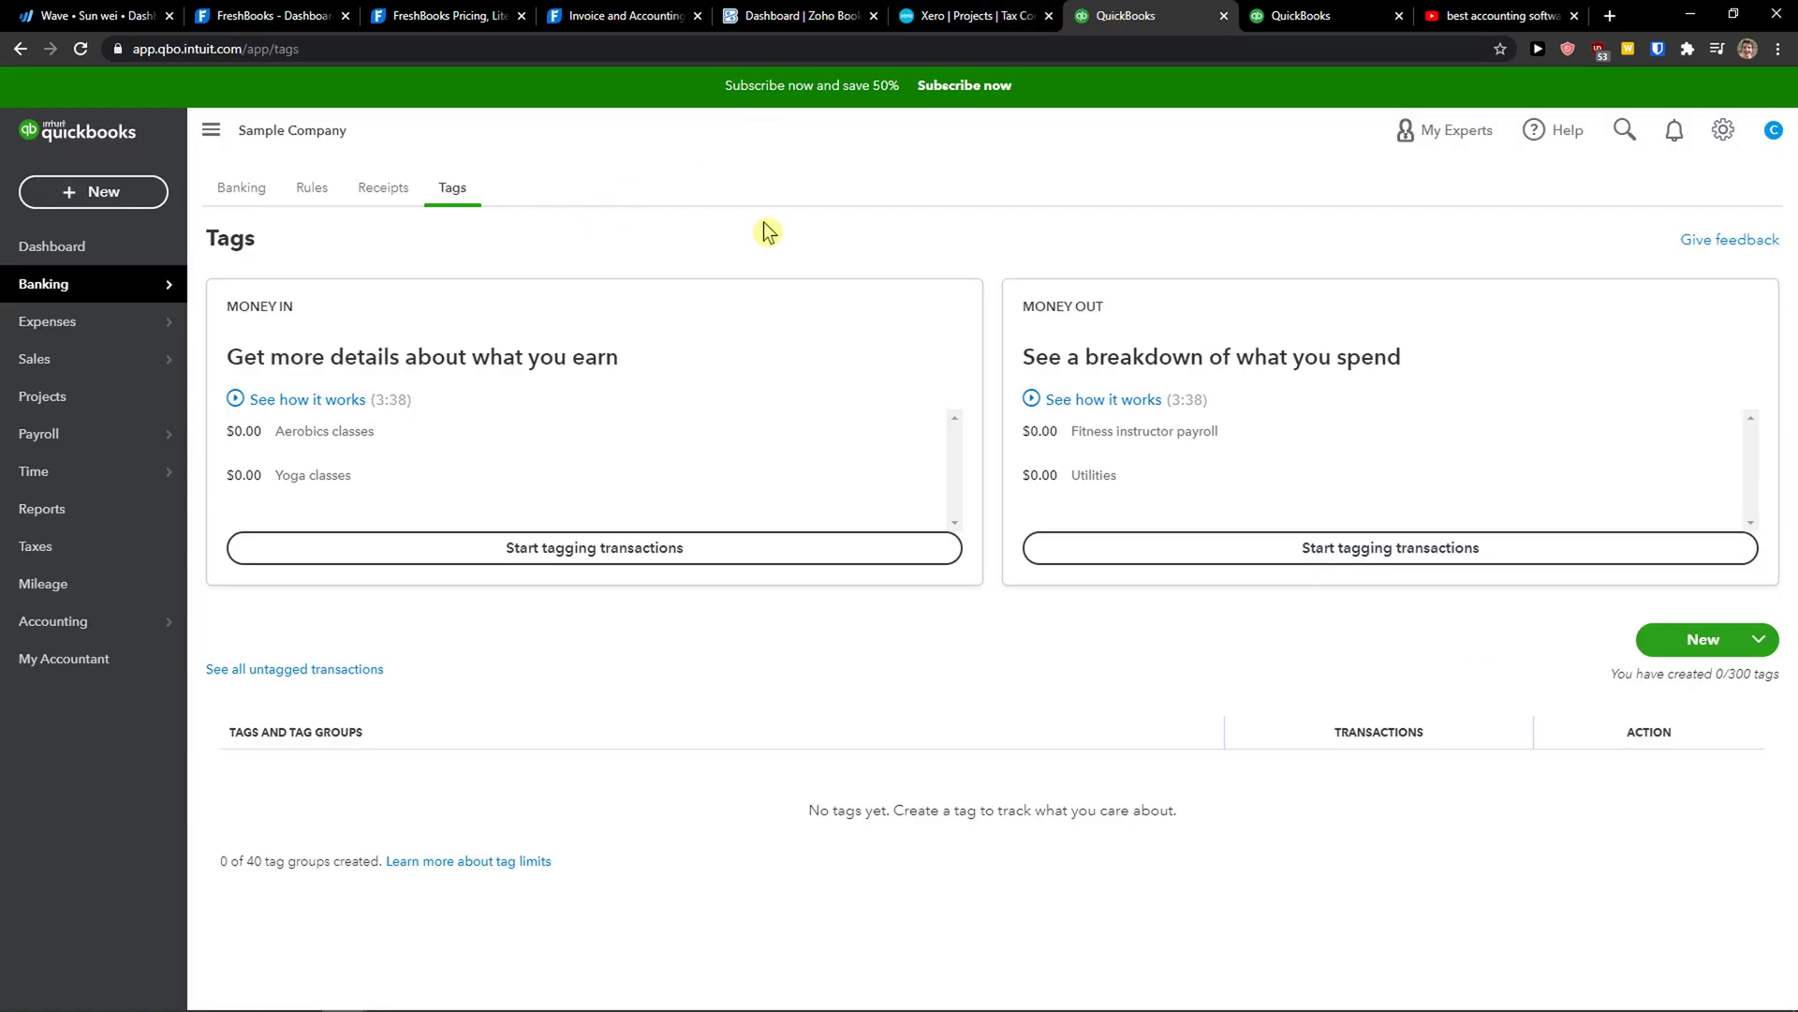
left_click(103, 15)
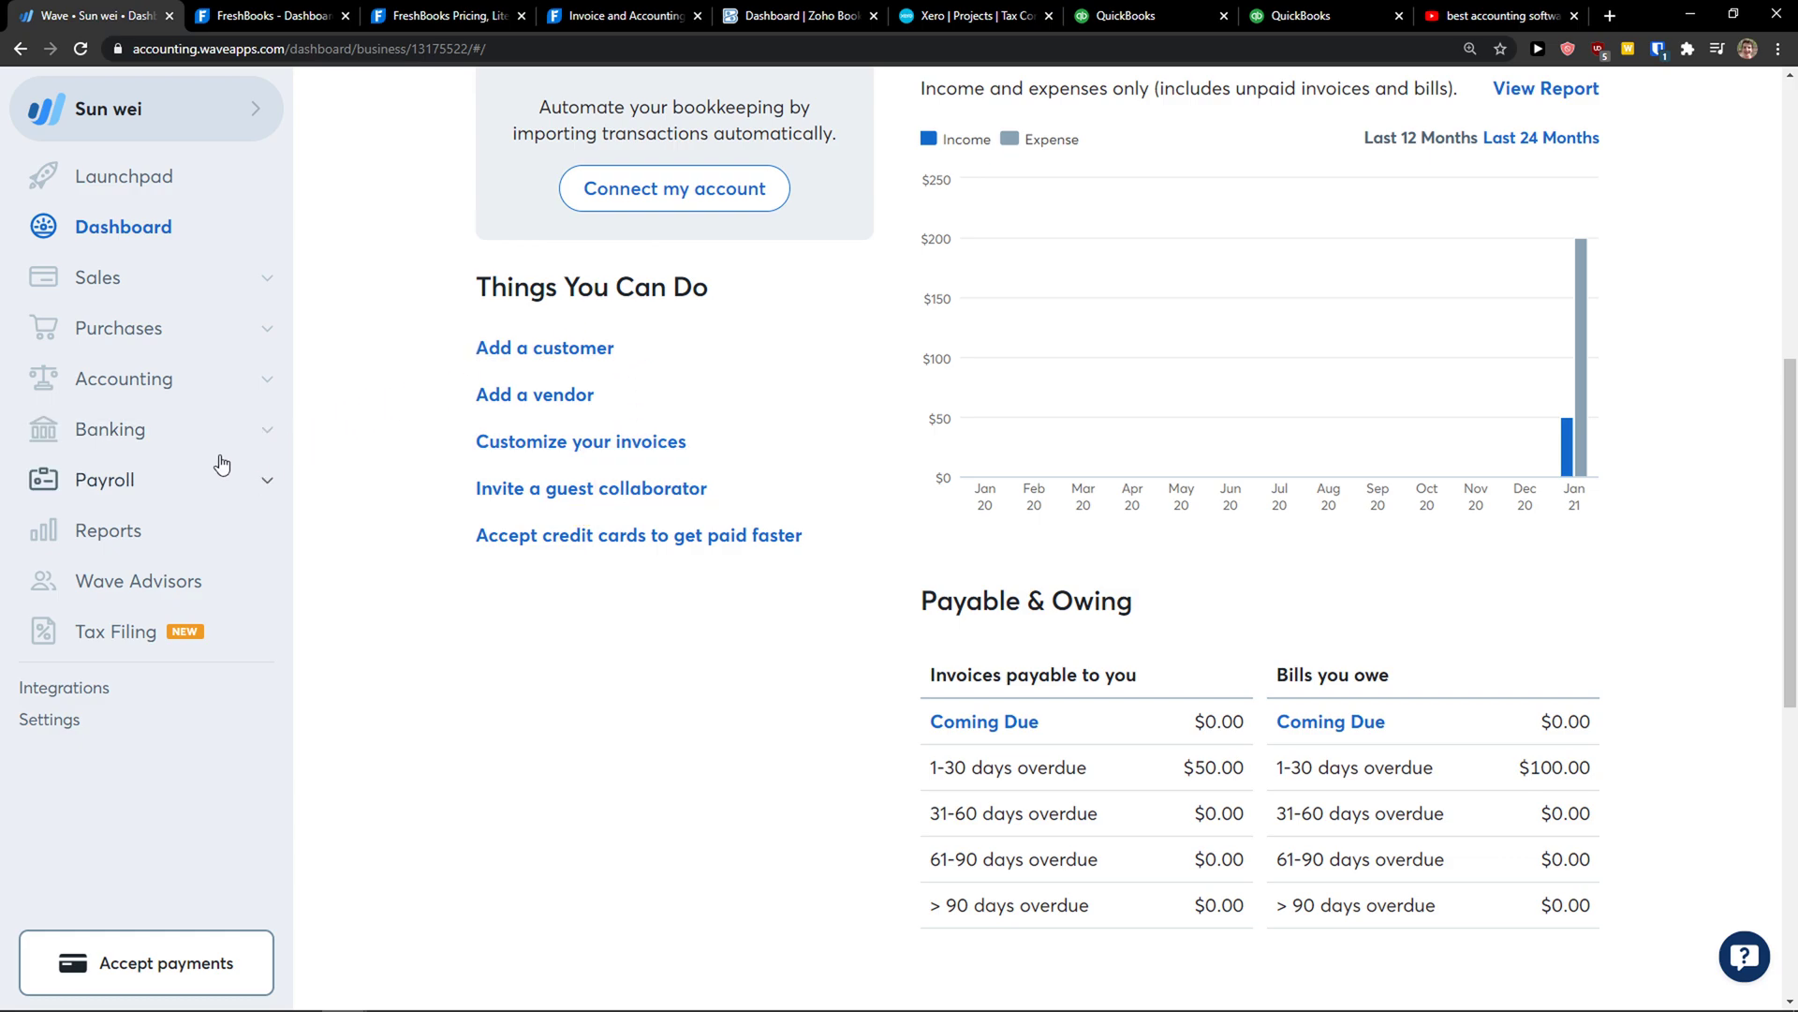
Compare the Wave and FreshBooks dashboards and FreshBooks' pricing plans, ending on Zoho Books' dashboard
left_click(253, 19)
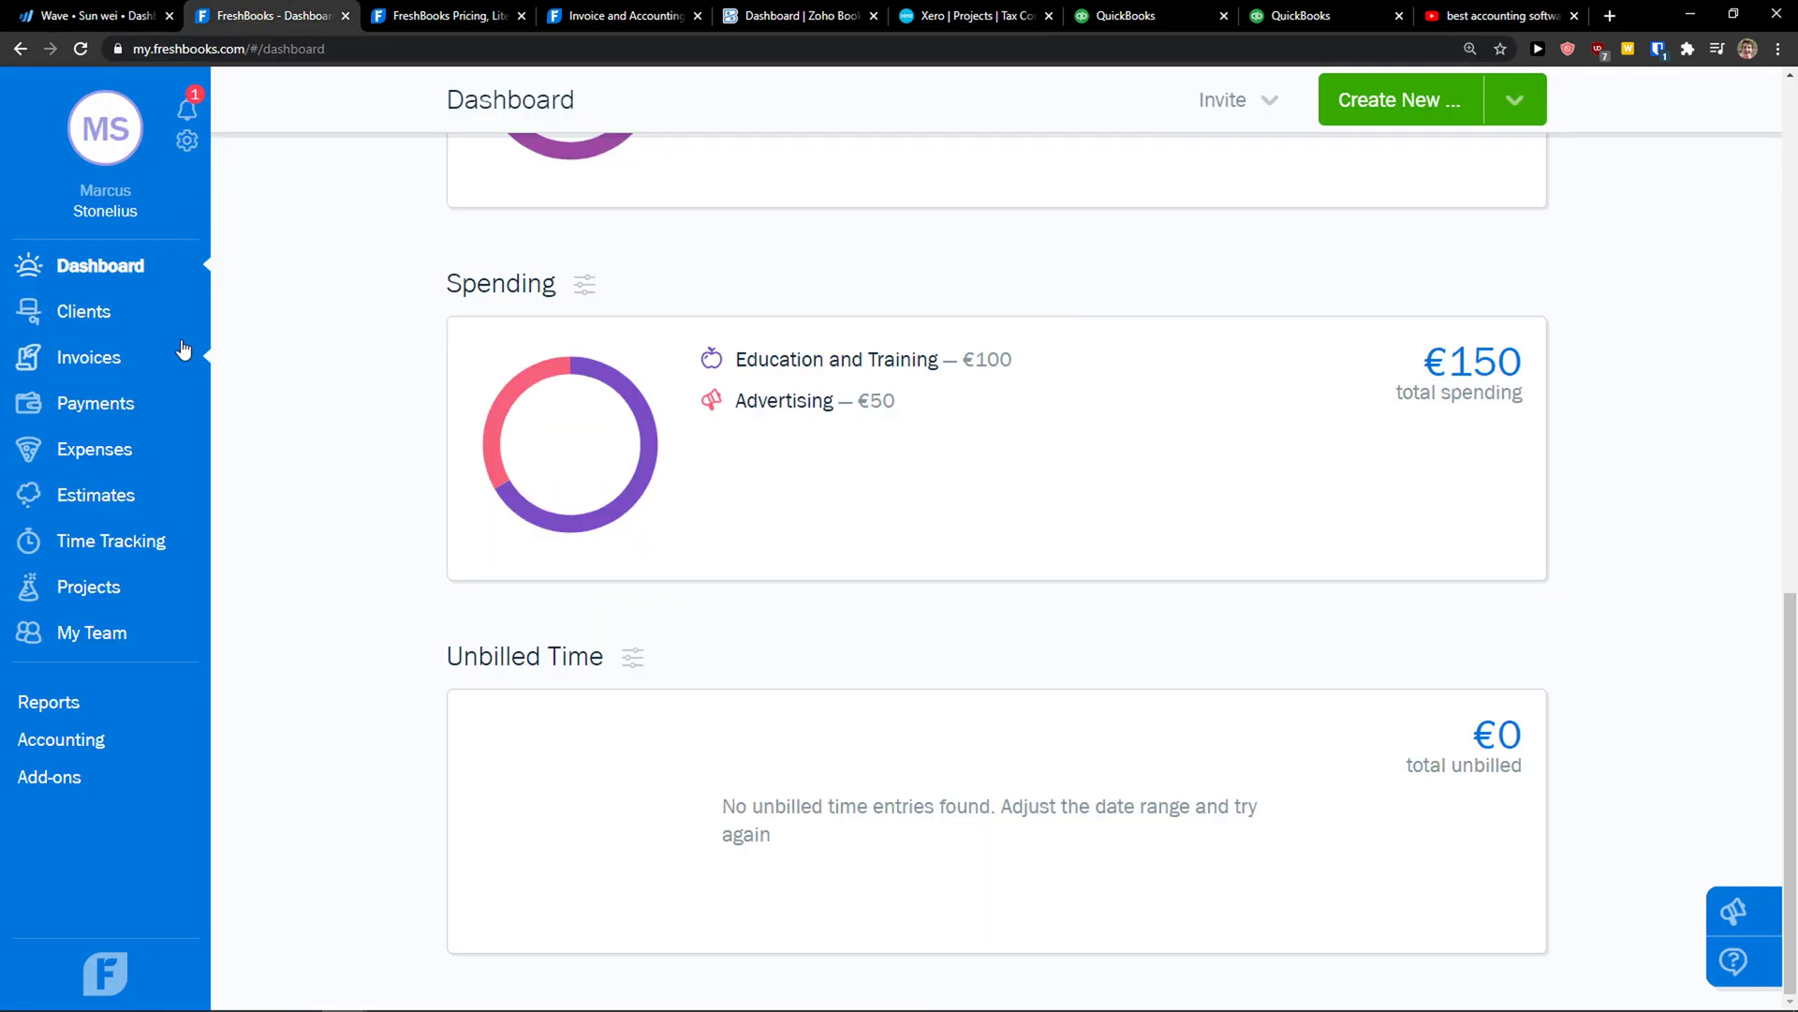
left_click(93, 16)
left_click(300, 16)
left_click(412, 16)
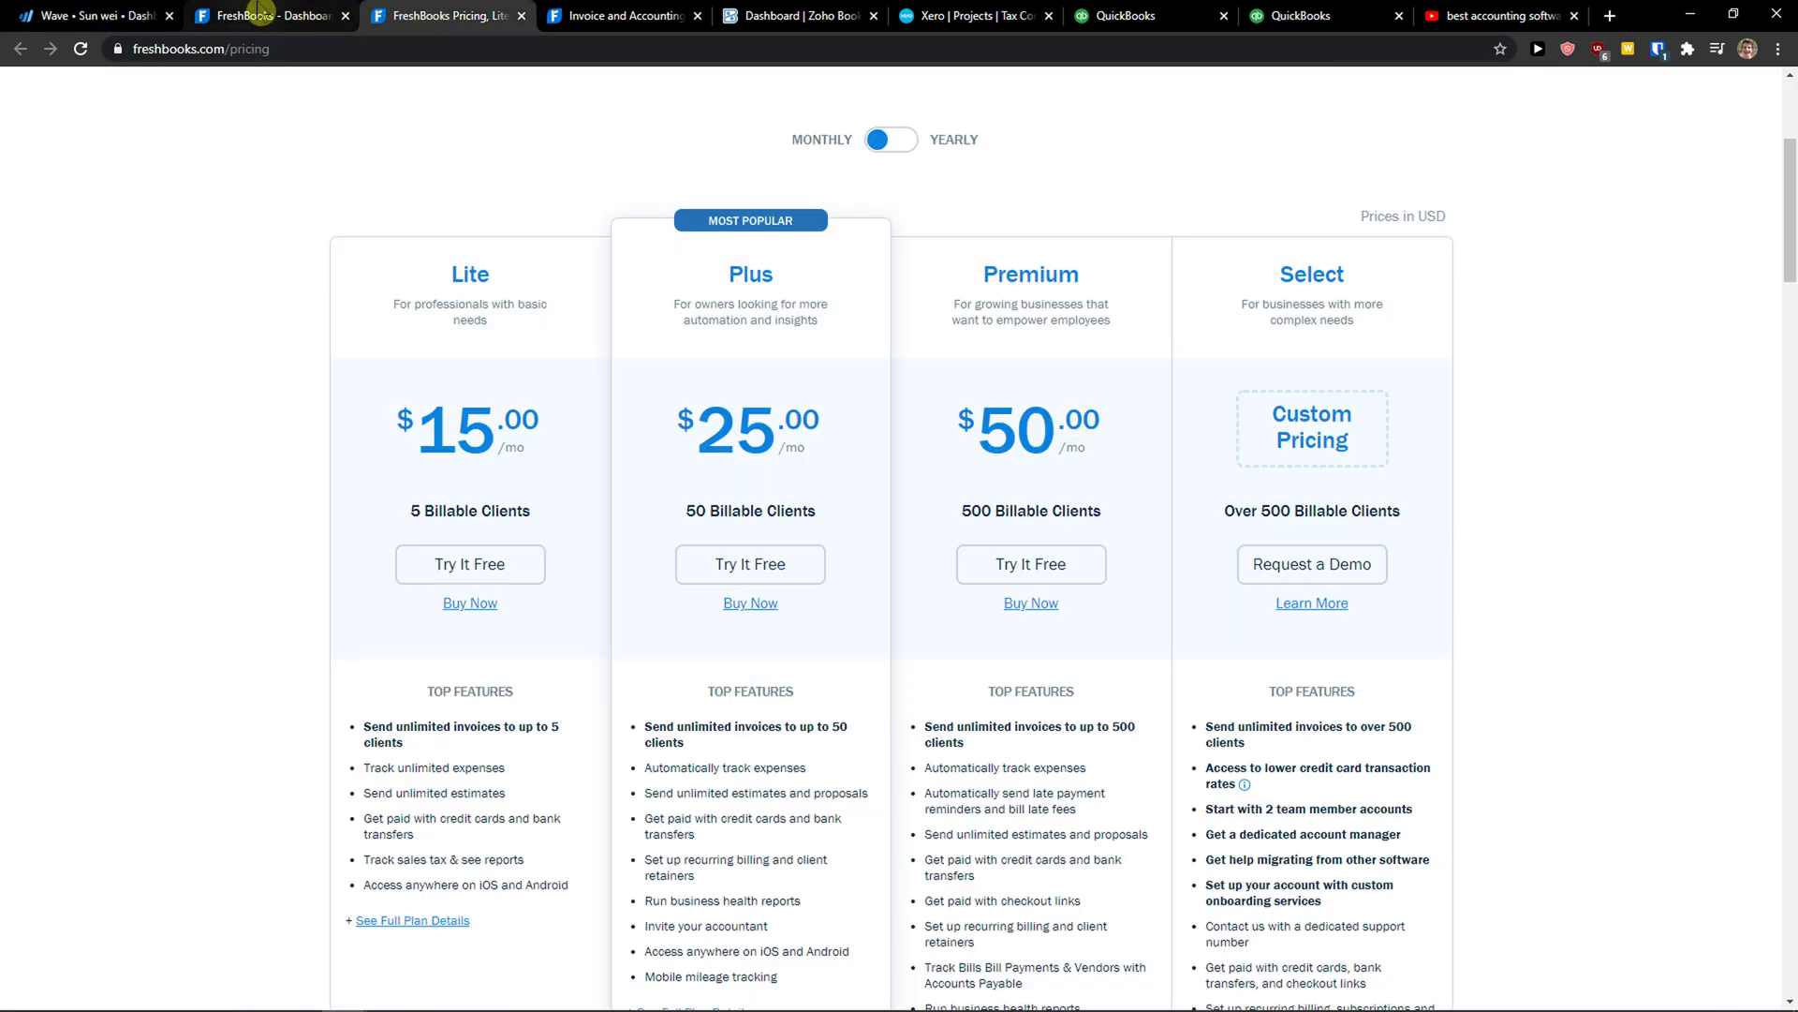
left_click(255, 16)
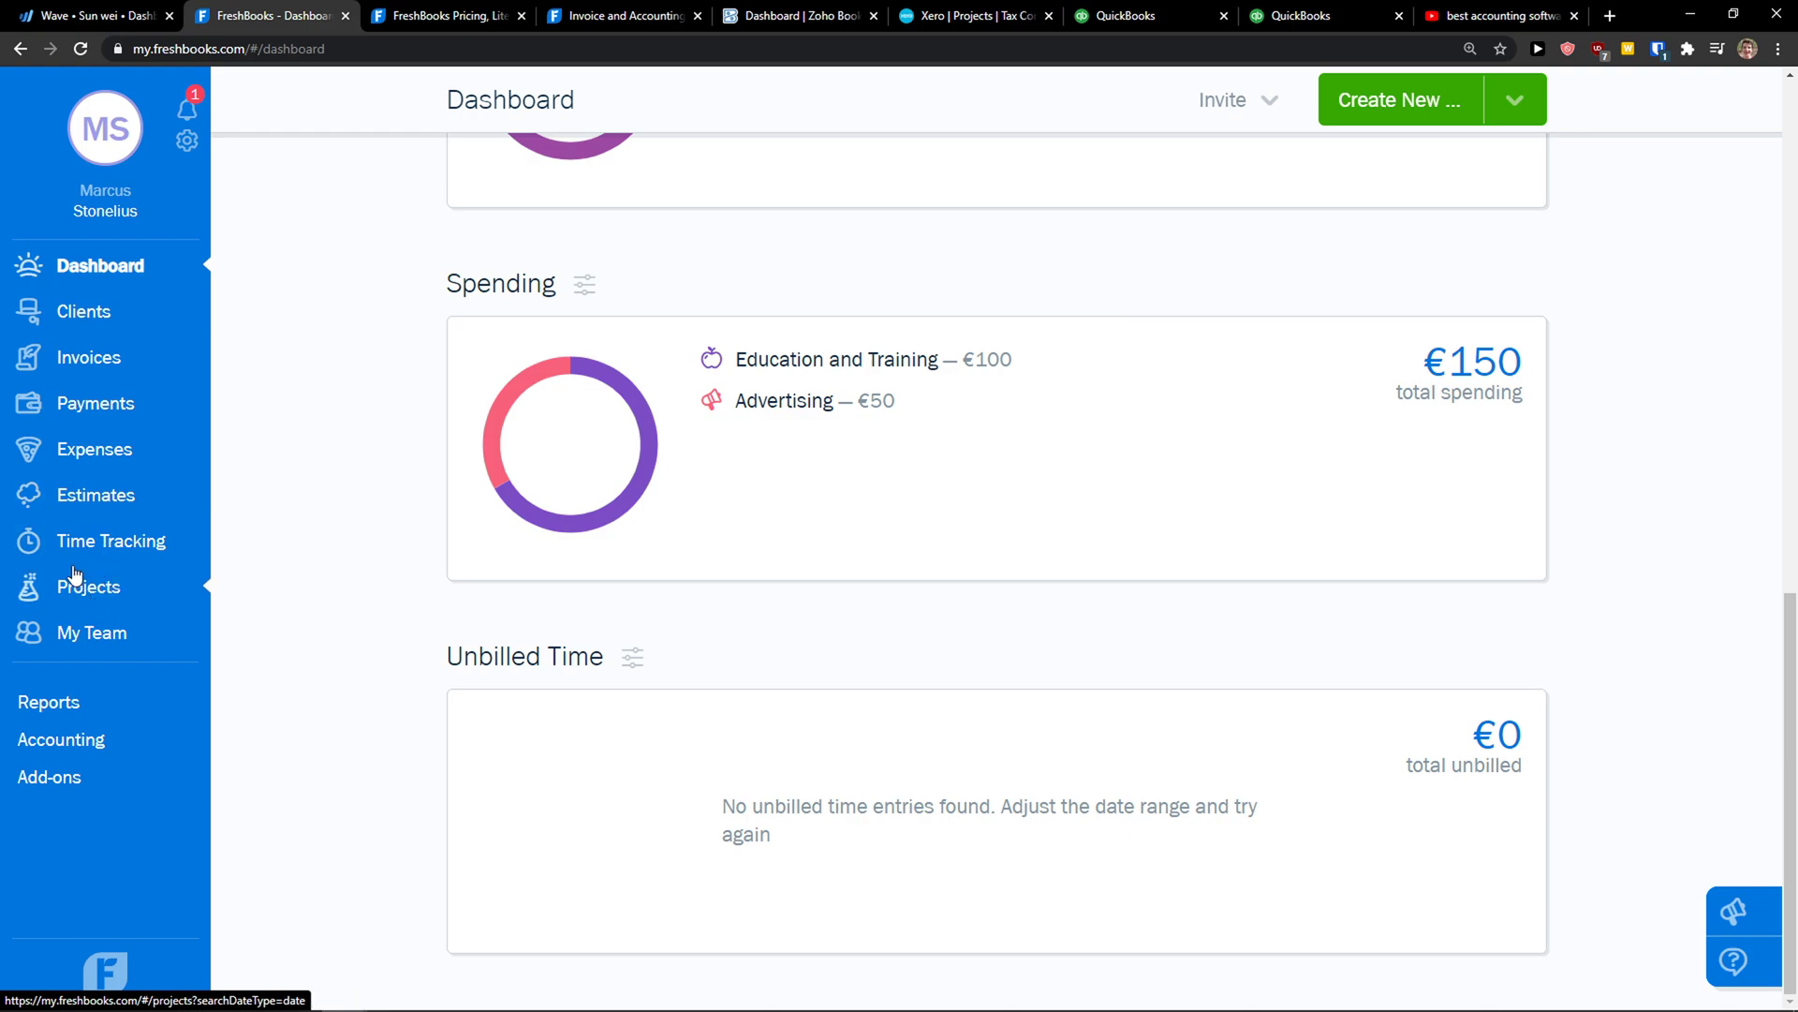
left_click(808, 17)
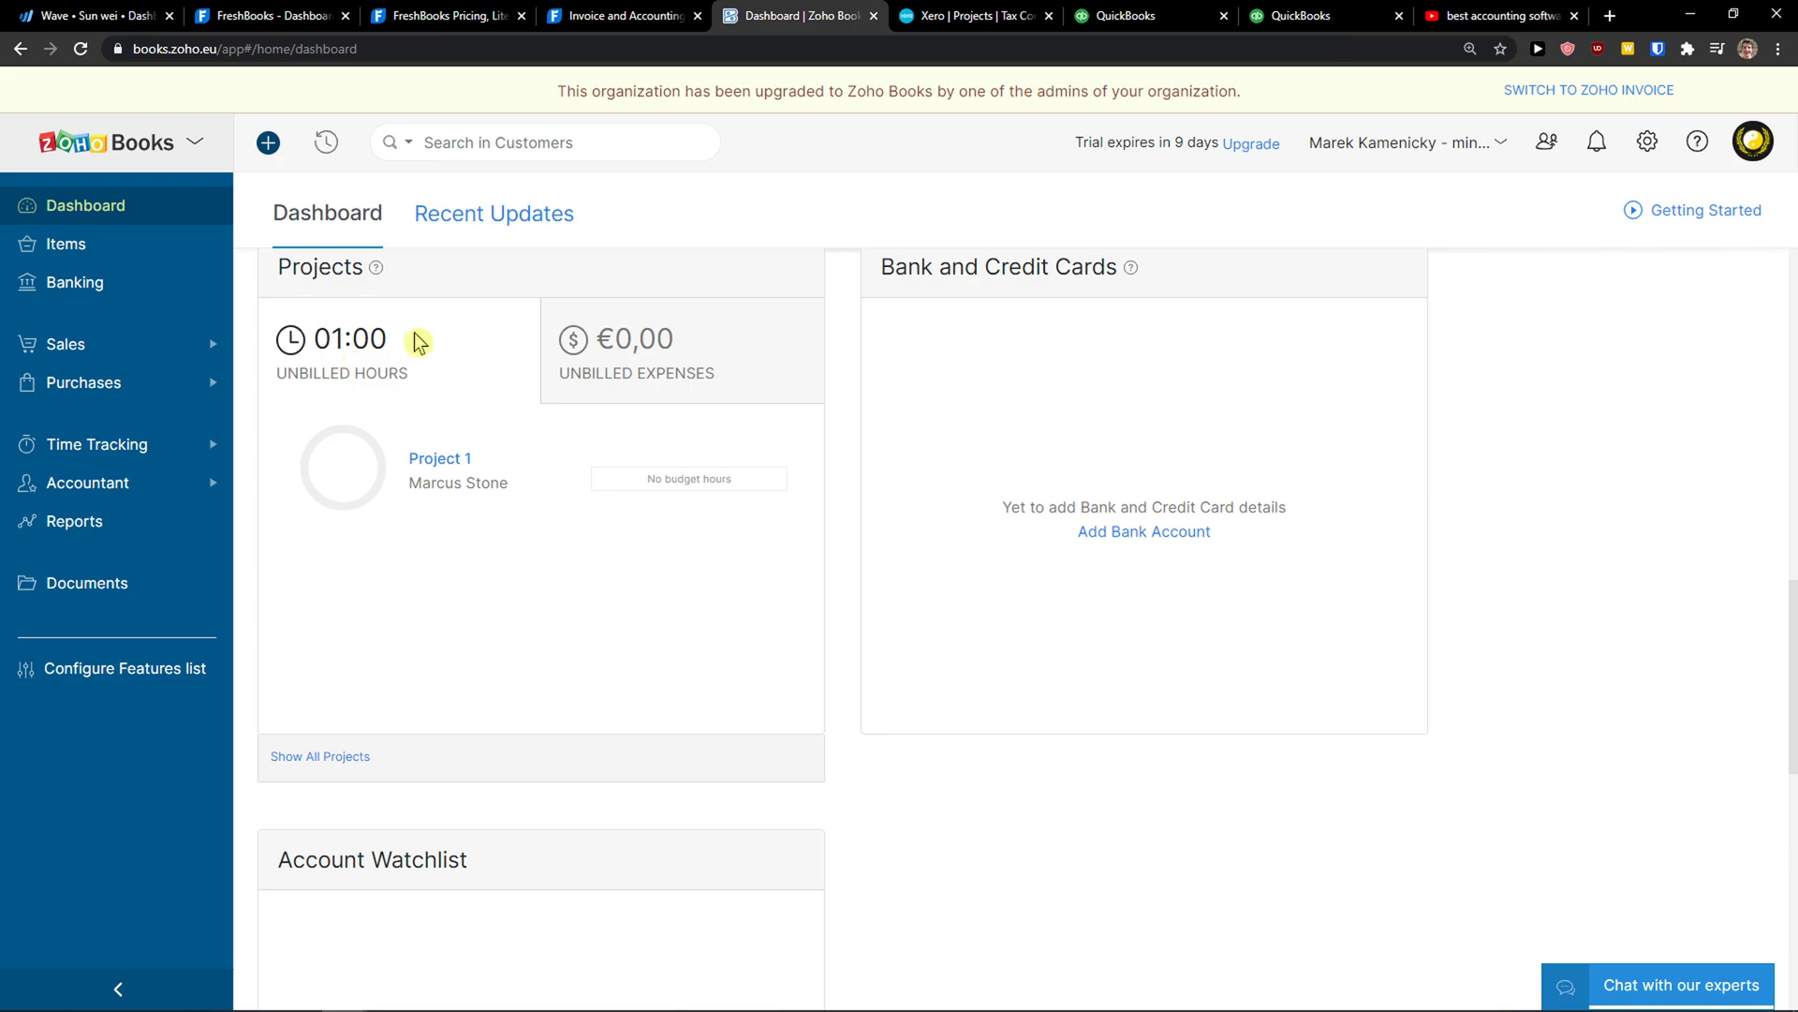
left_click(1182, 16)
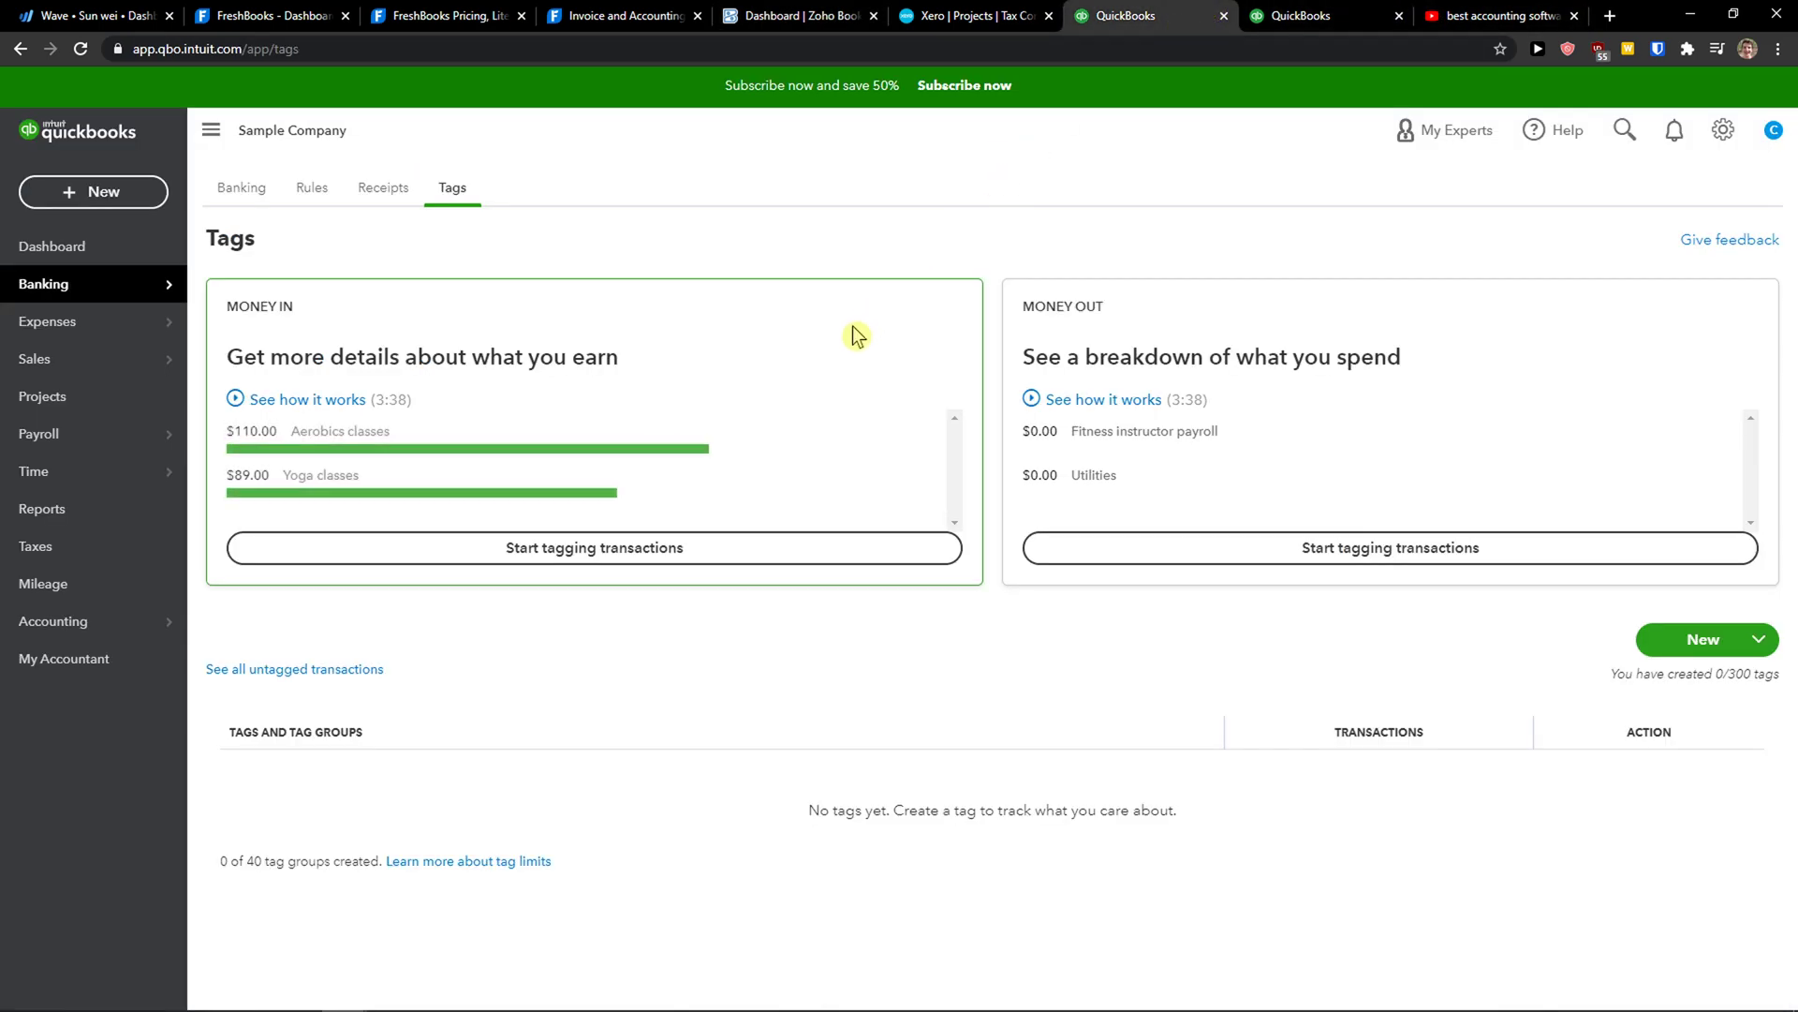
left_click(967, 16)
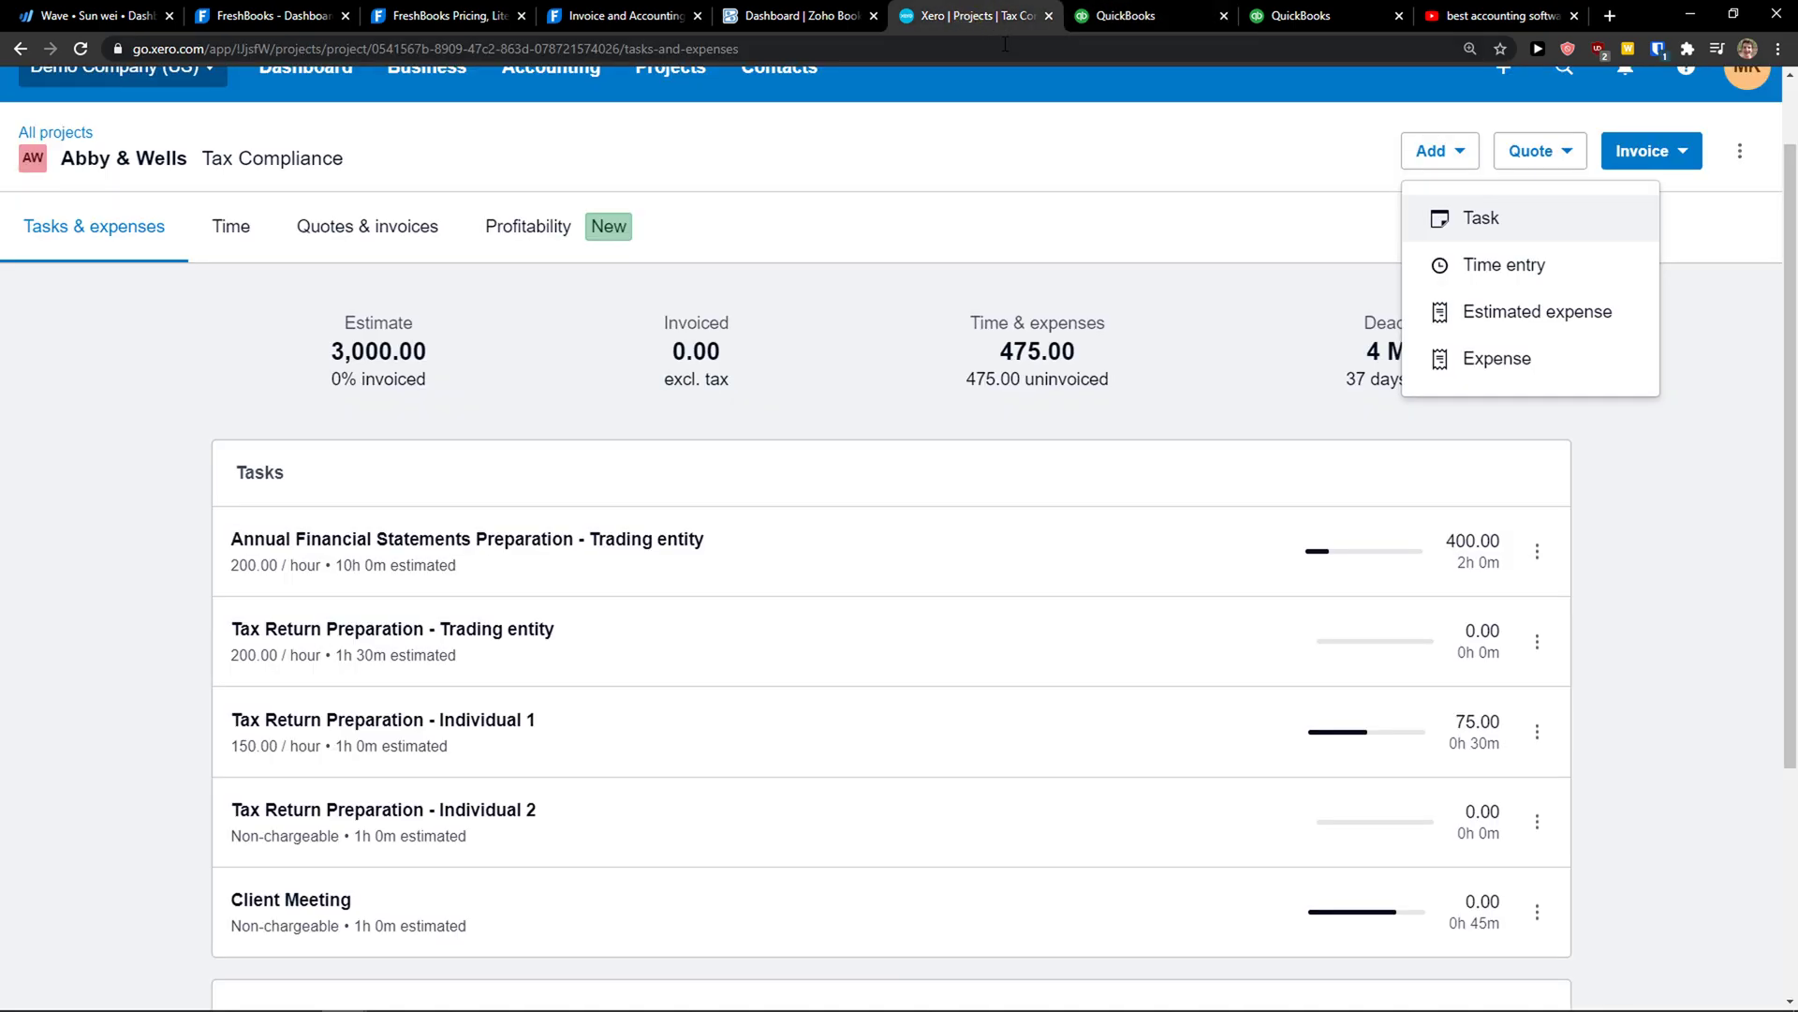
scroll(166, 609, "up", 1)
left_click(162, 609)
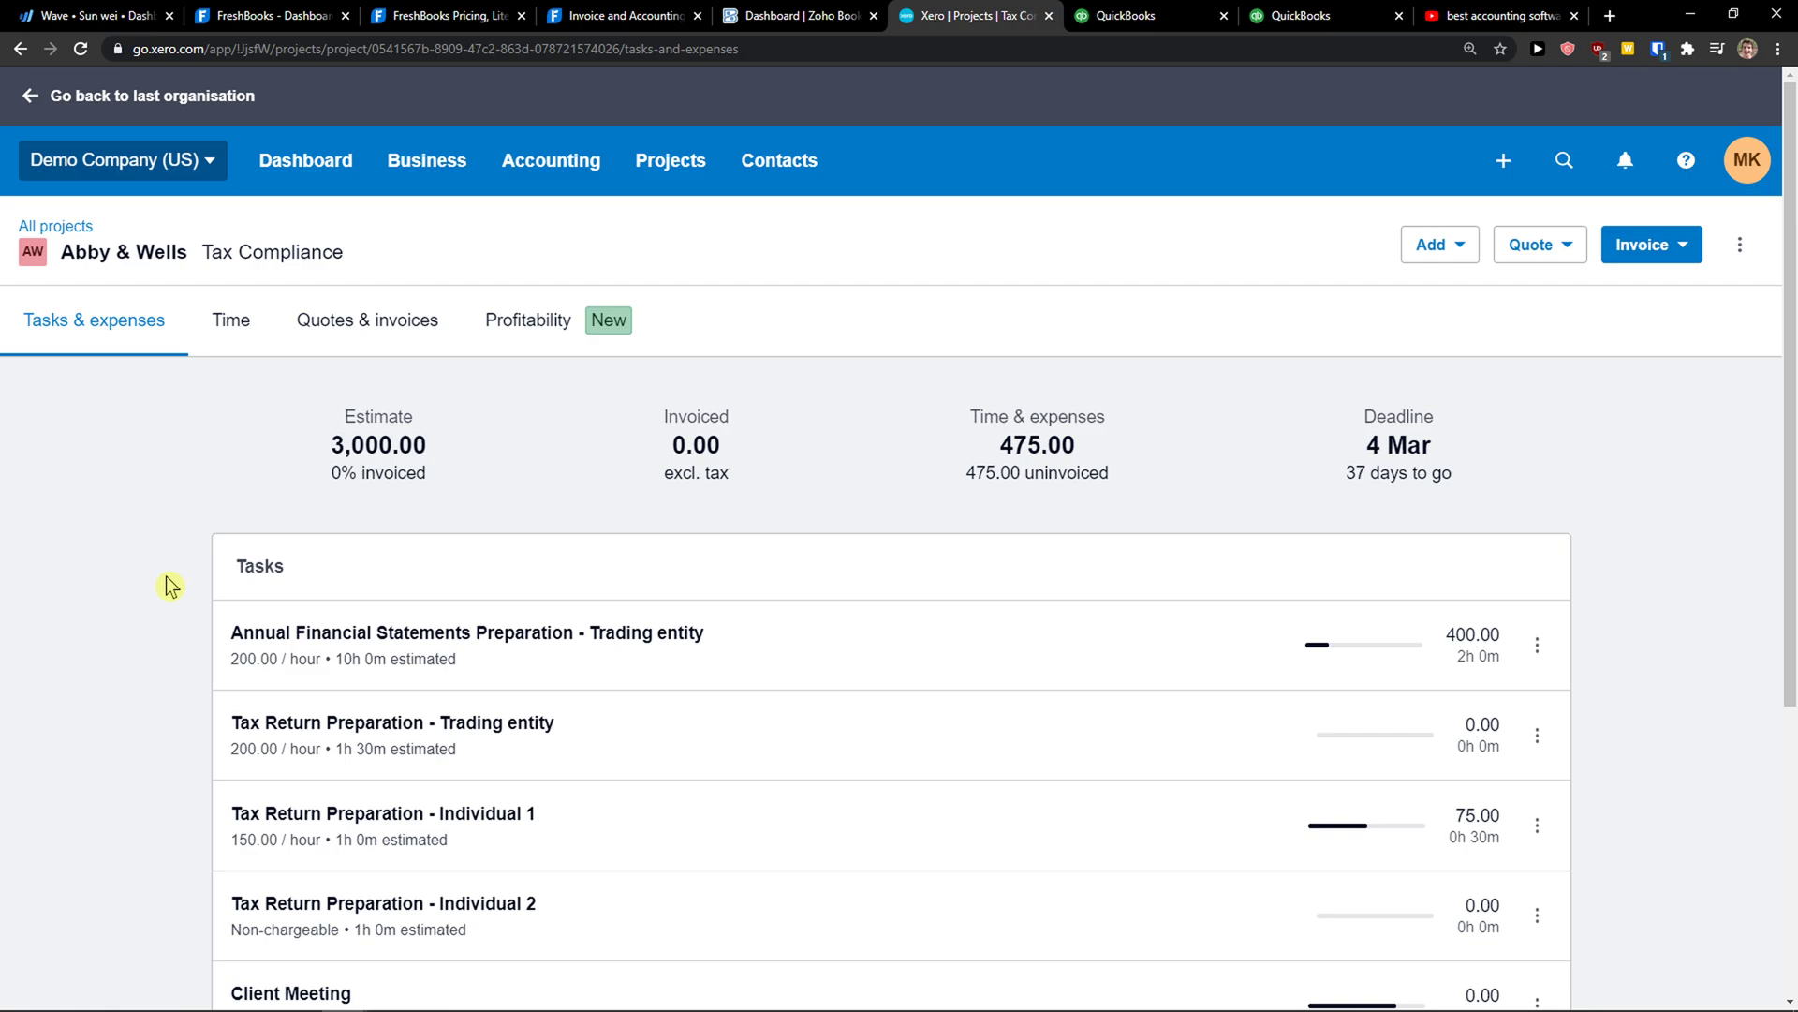
left_click(327, 188)
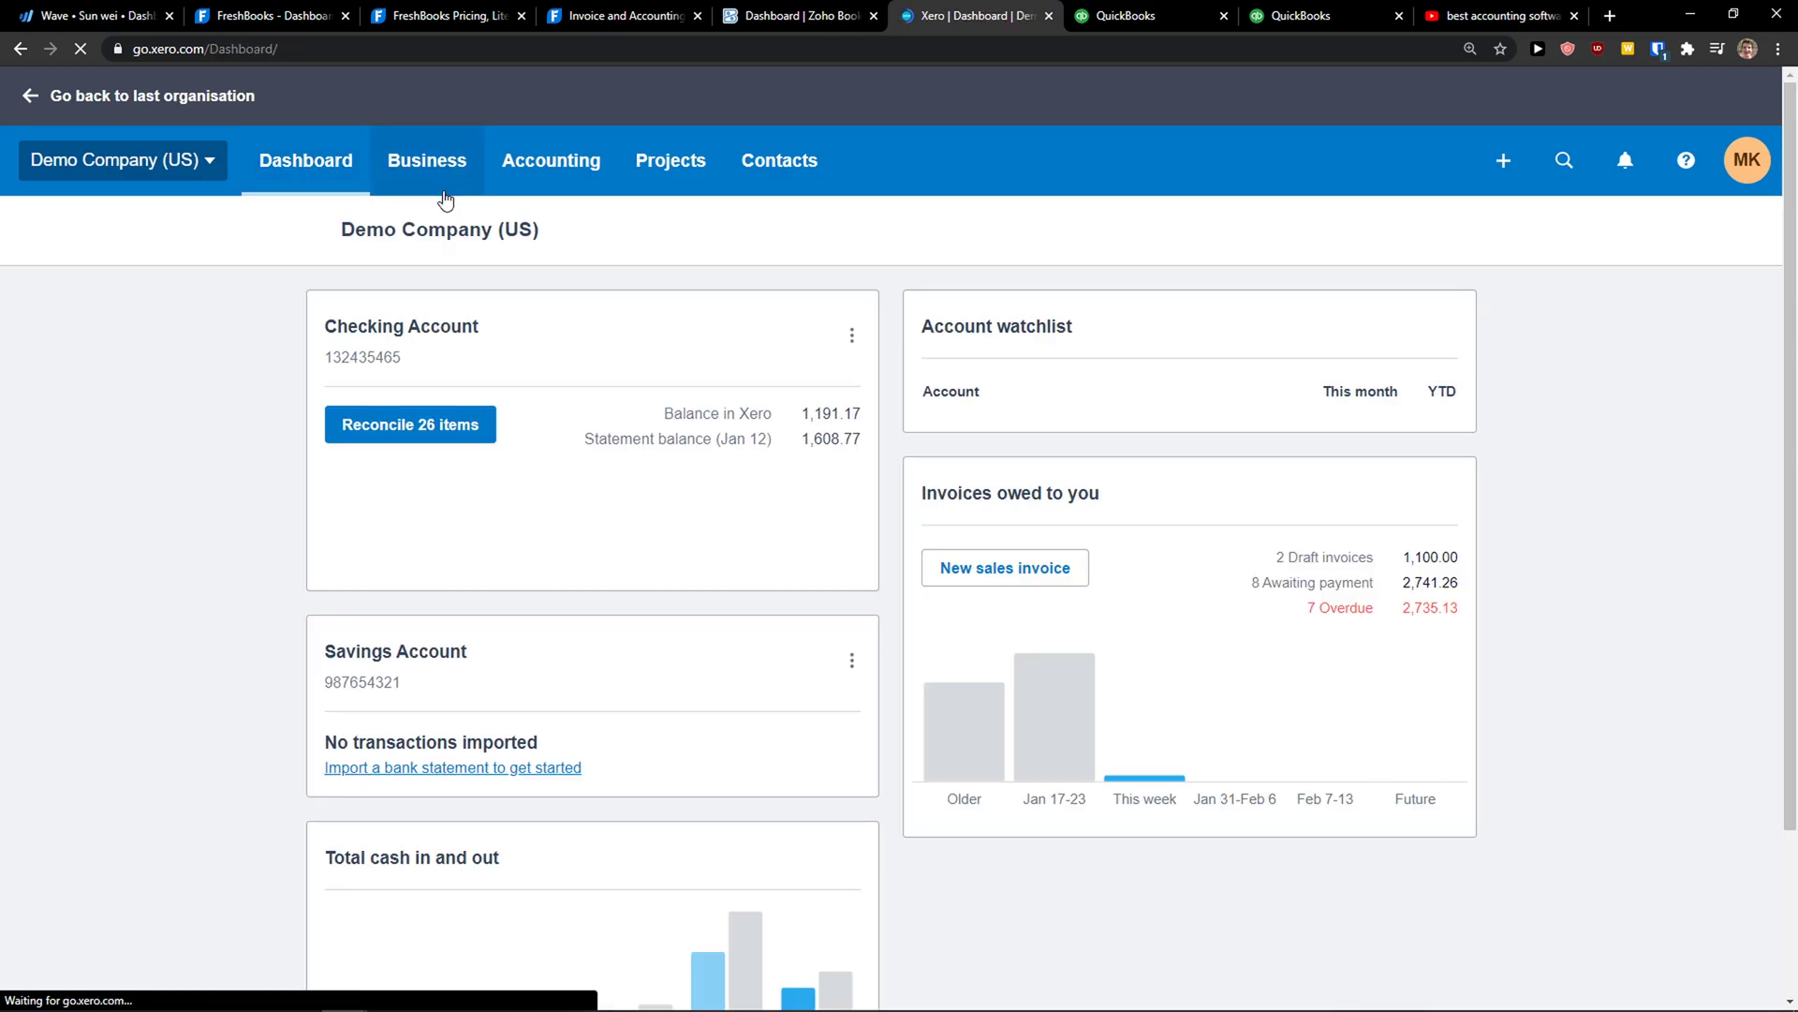
left_click(1127, 14)
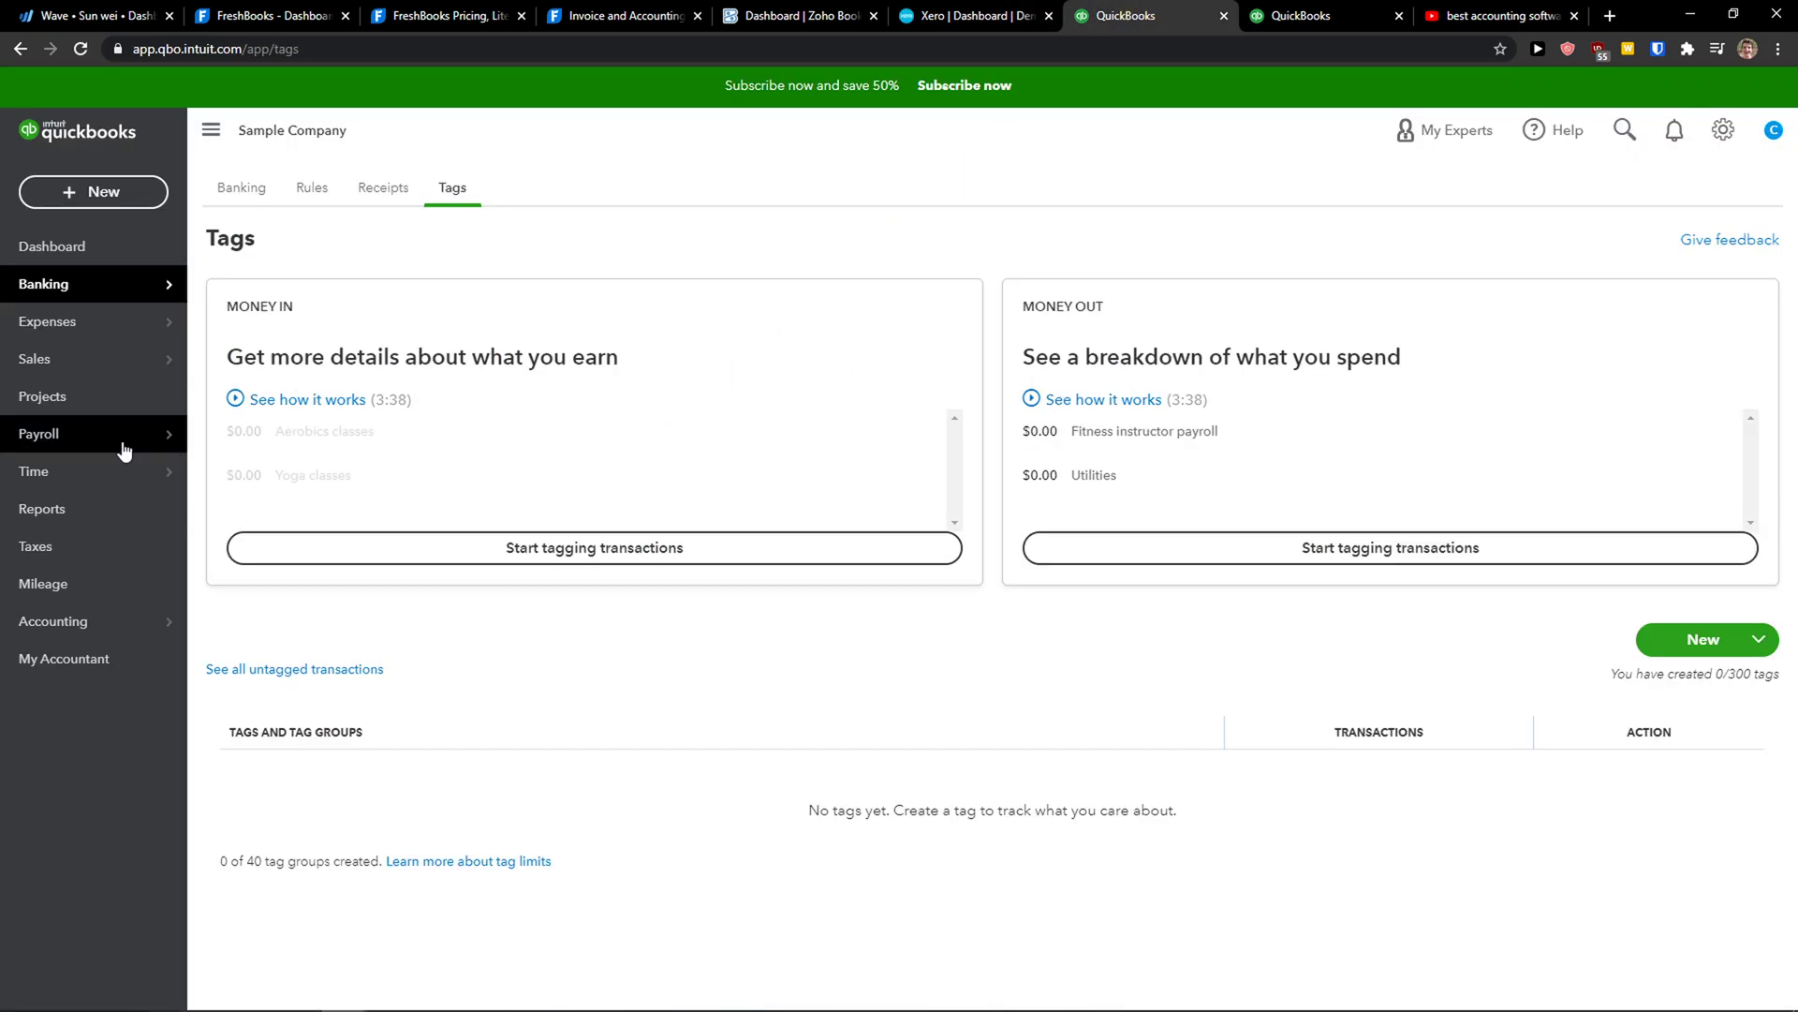
mouse_move(59, 452)
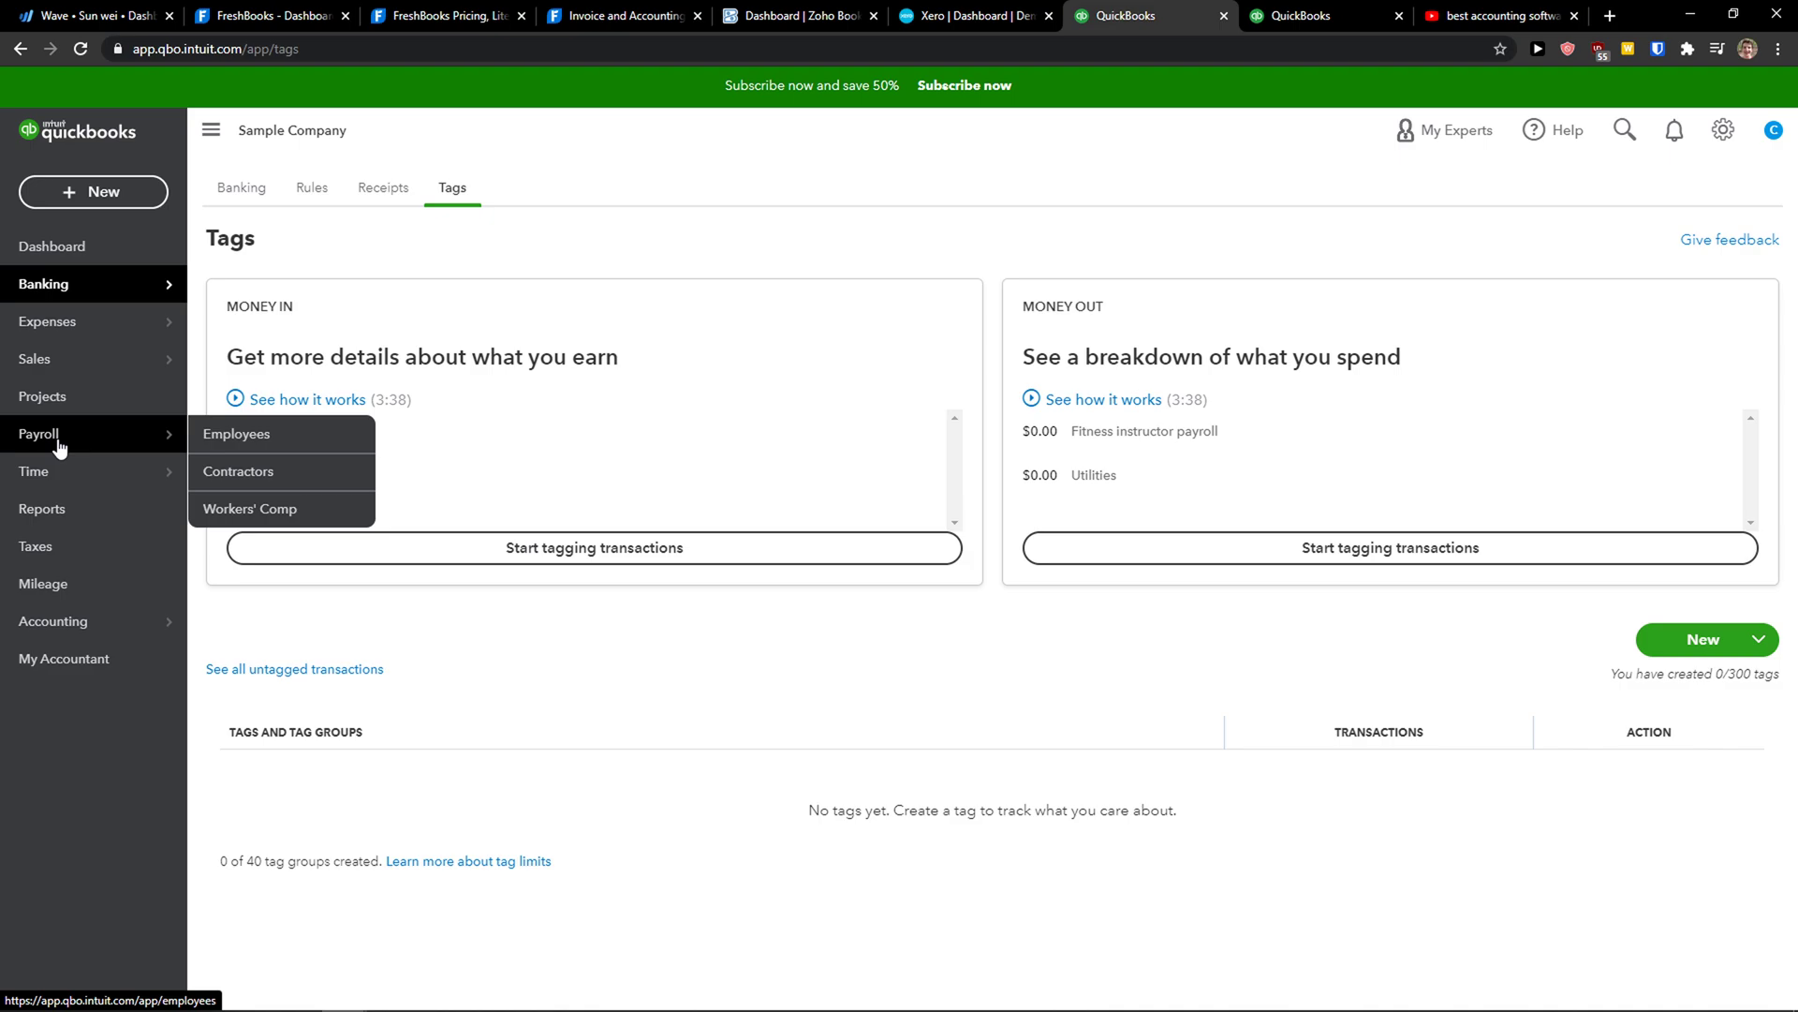